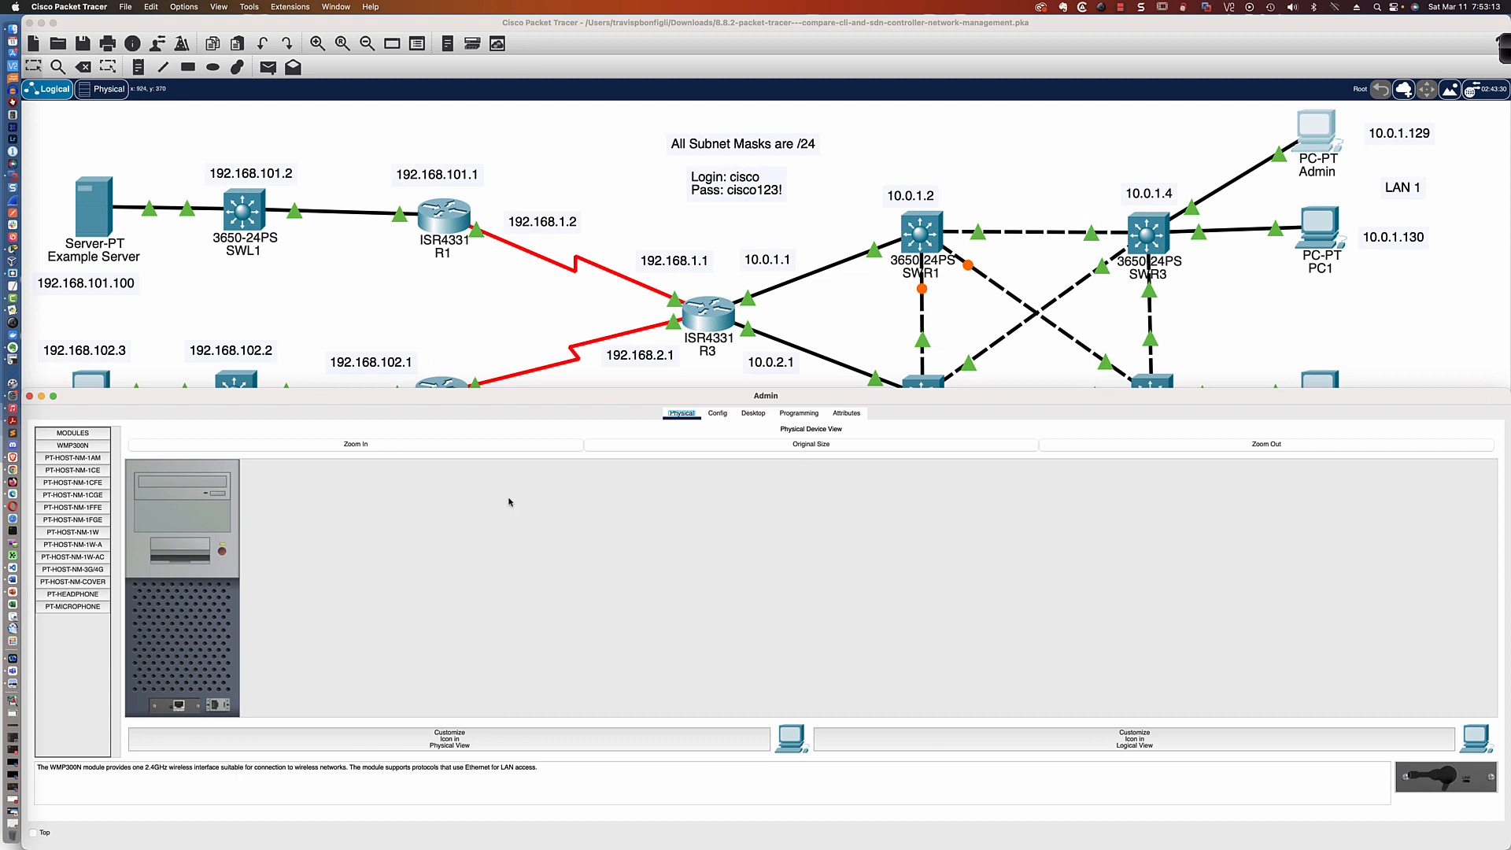
Open the Admin PC's command prompt and log in to 10.0.1.4 over SSH as cisco, entering the account password
{"action": "left_click", "coordinate": [753, 415]}
{"action": "left_click", "coordinate": [1057, 458]}
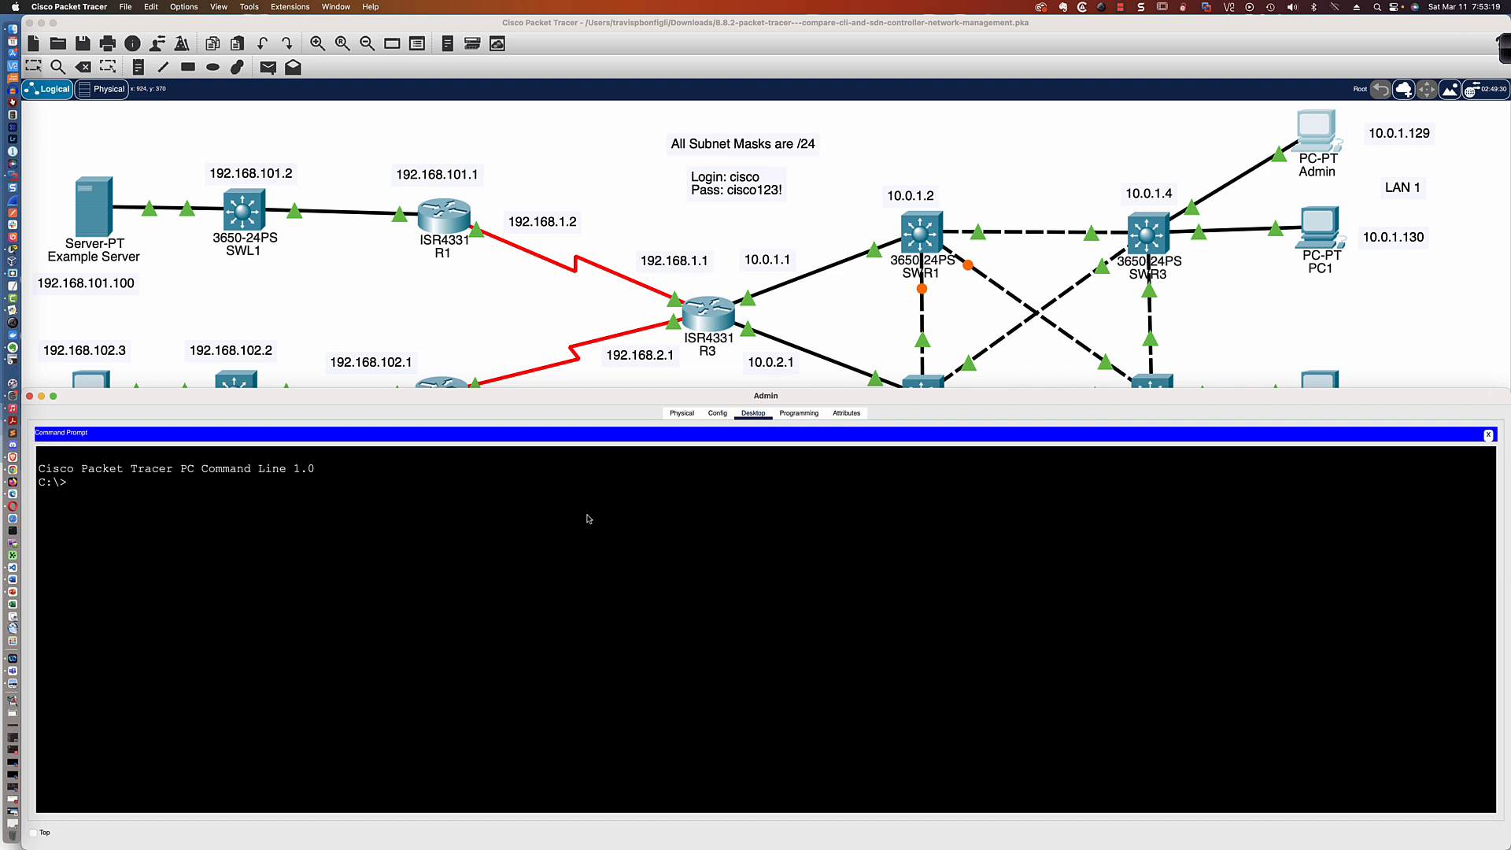
{"action": "type", "text": "ssh -l cisco 10.0.1.4"}
{"action": "key", "text": "Return"}
{"action": "key", "text": "Return"}
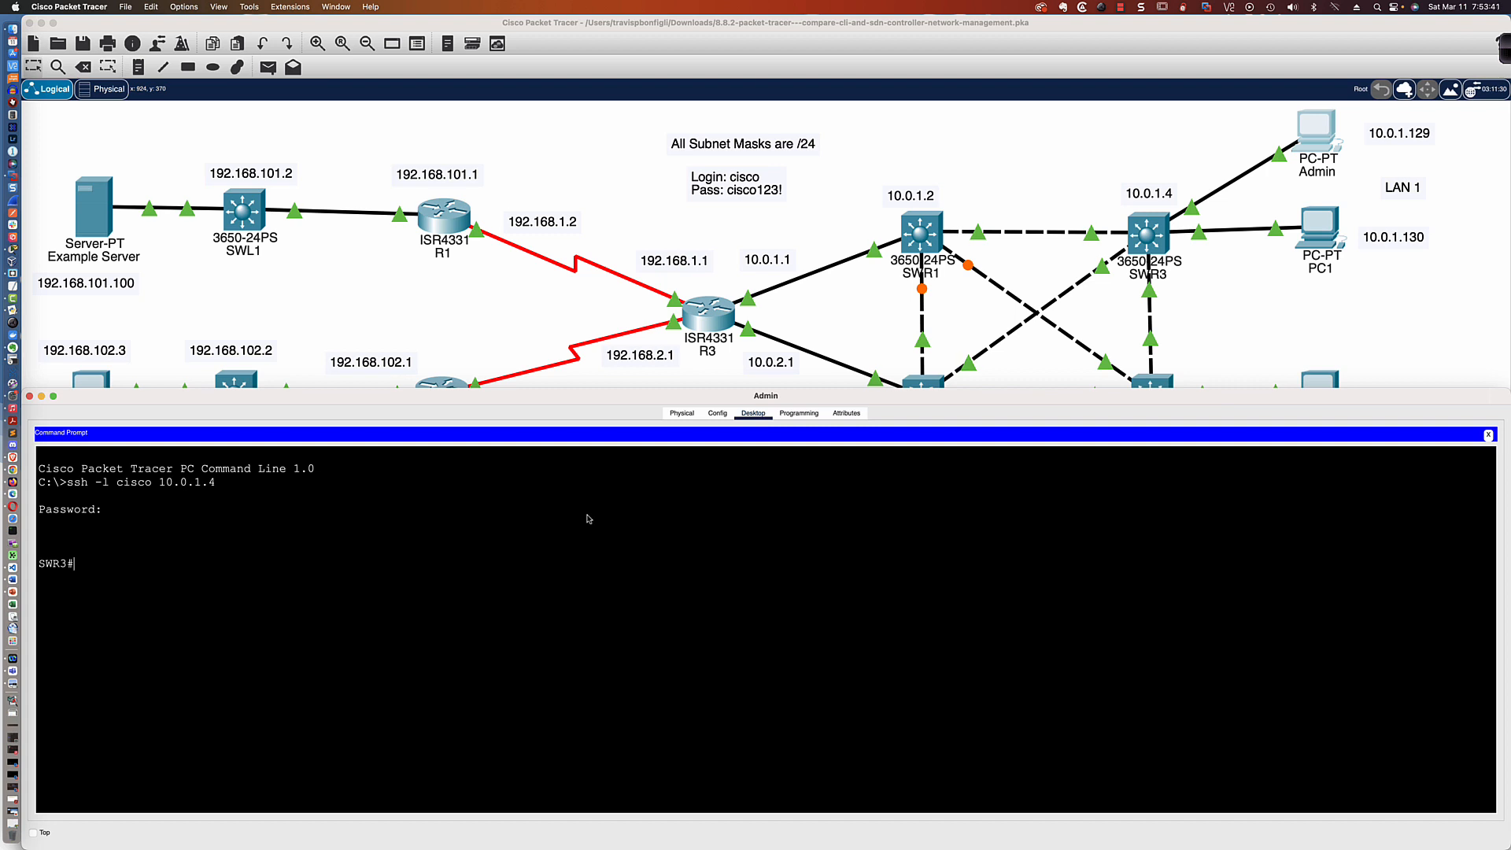
Display SWR3's running configuration and page through it to the end
{"action": "type", "text": "sh run"}
{"action": "key", "text": "Return"}
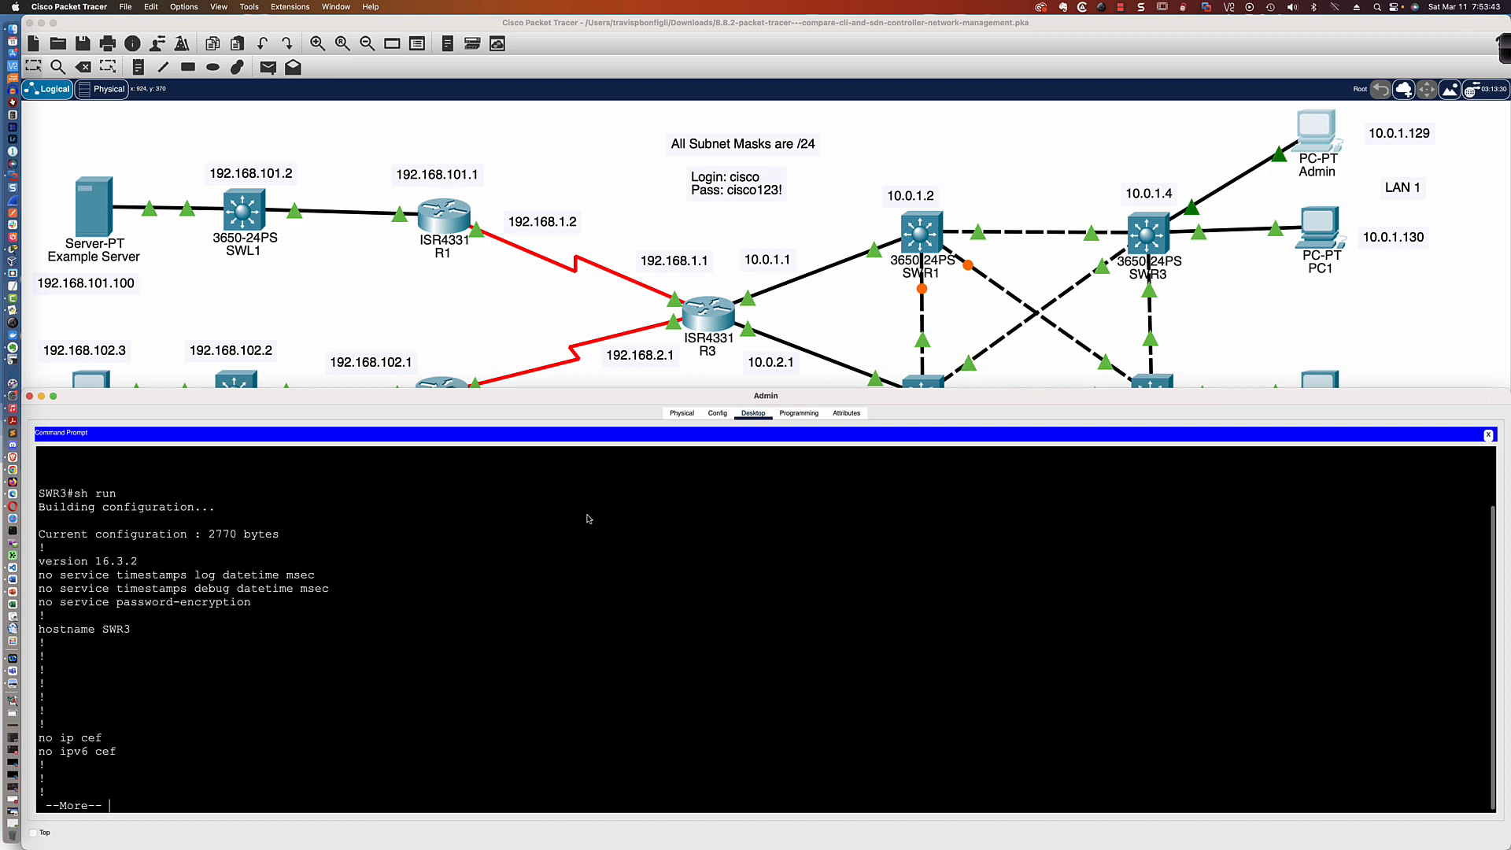
{"action": "key", "text": "space"}
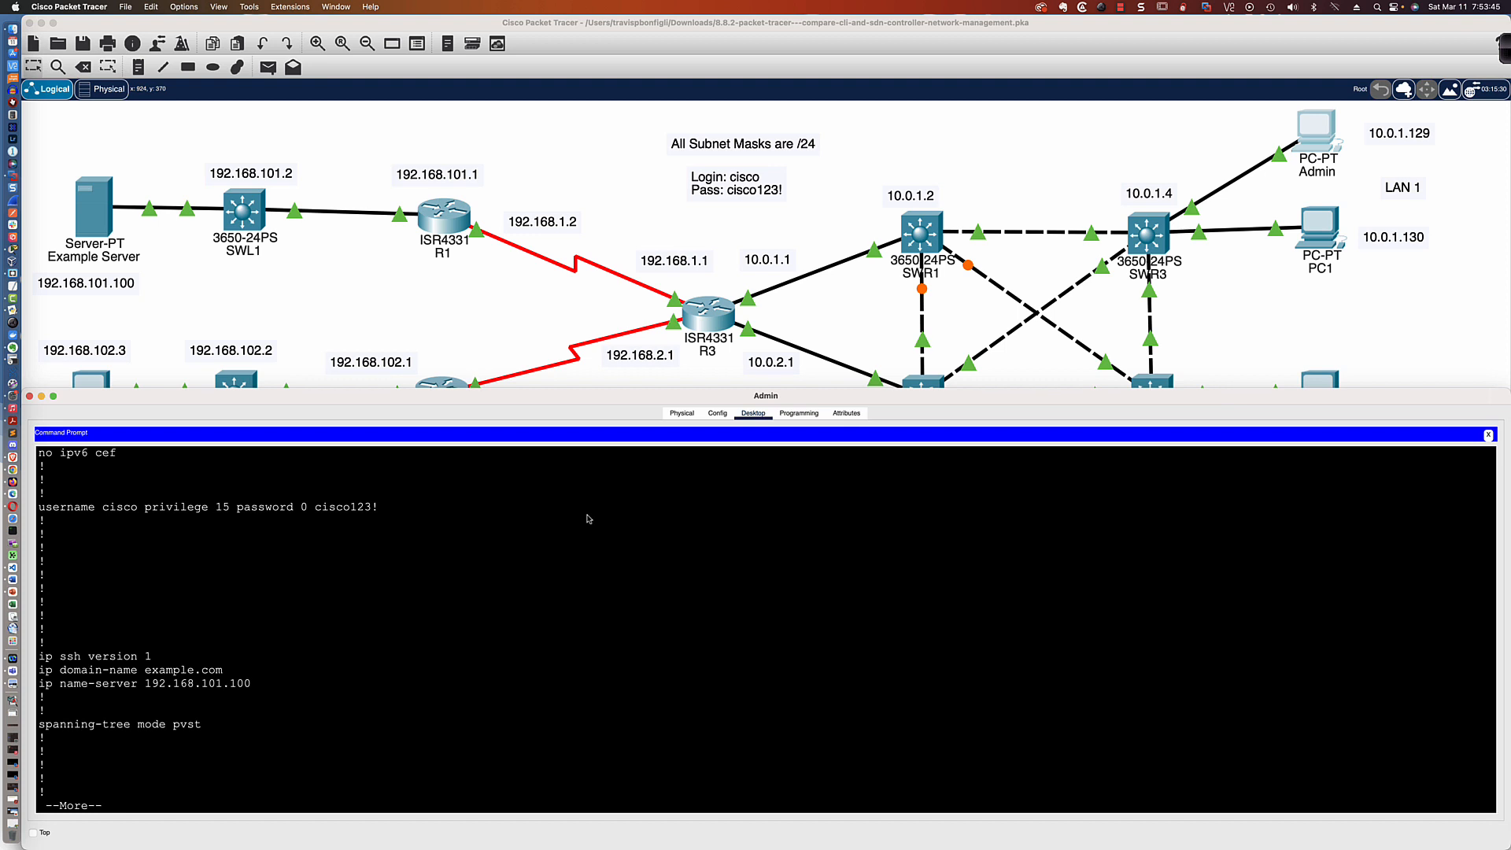
{"action": "key", "text": "space"}
{"action": "key", "text": "space"}
{"action": "key", "text": "space"}
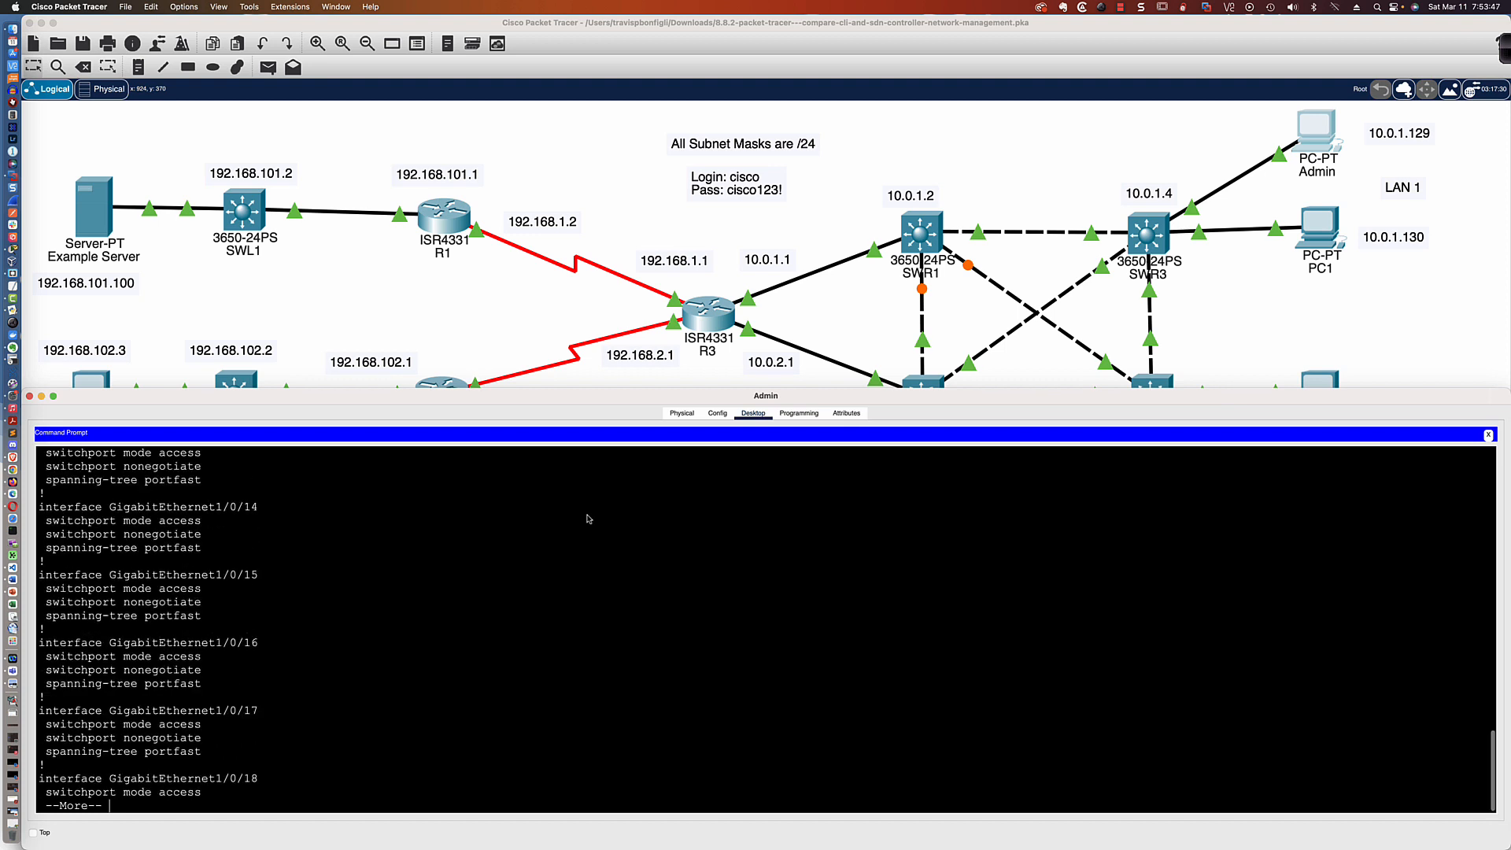
{"action": "key", "text": "space"}
{"action": "key", "text": "space"}
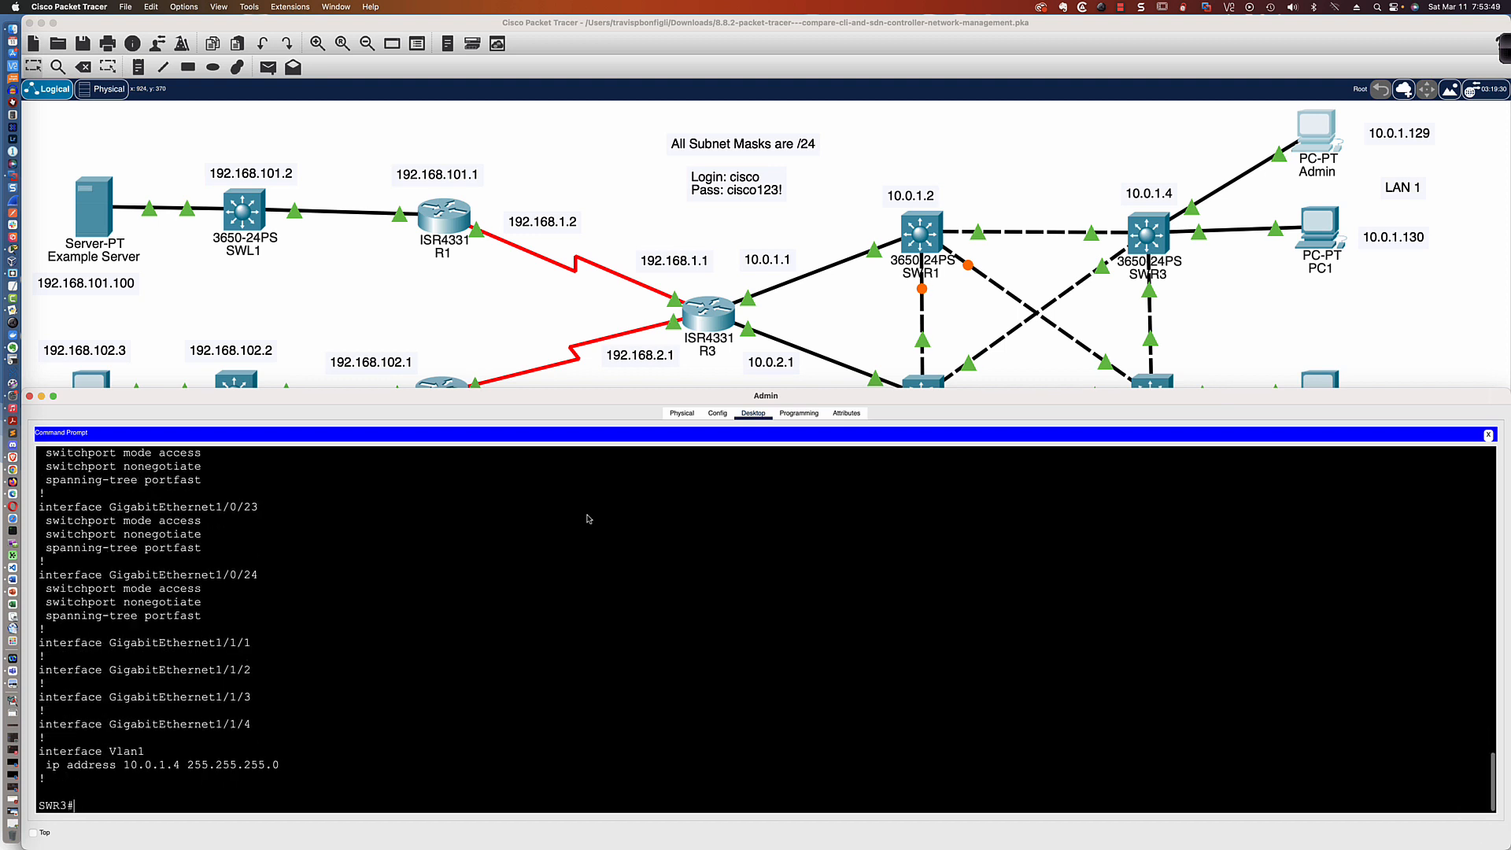
Show SWR3's version information filtered to the lines that include REL
{"action": "type", "text": "sh ver | inc REL"}
{"action": "key", "text": "Return"}
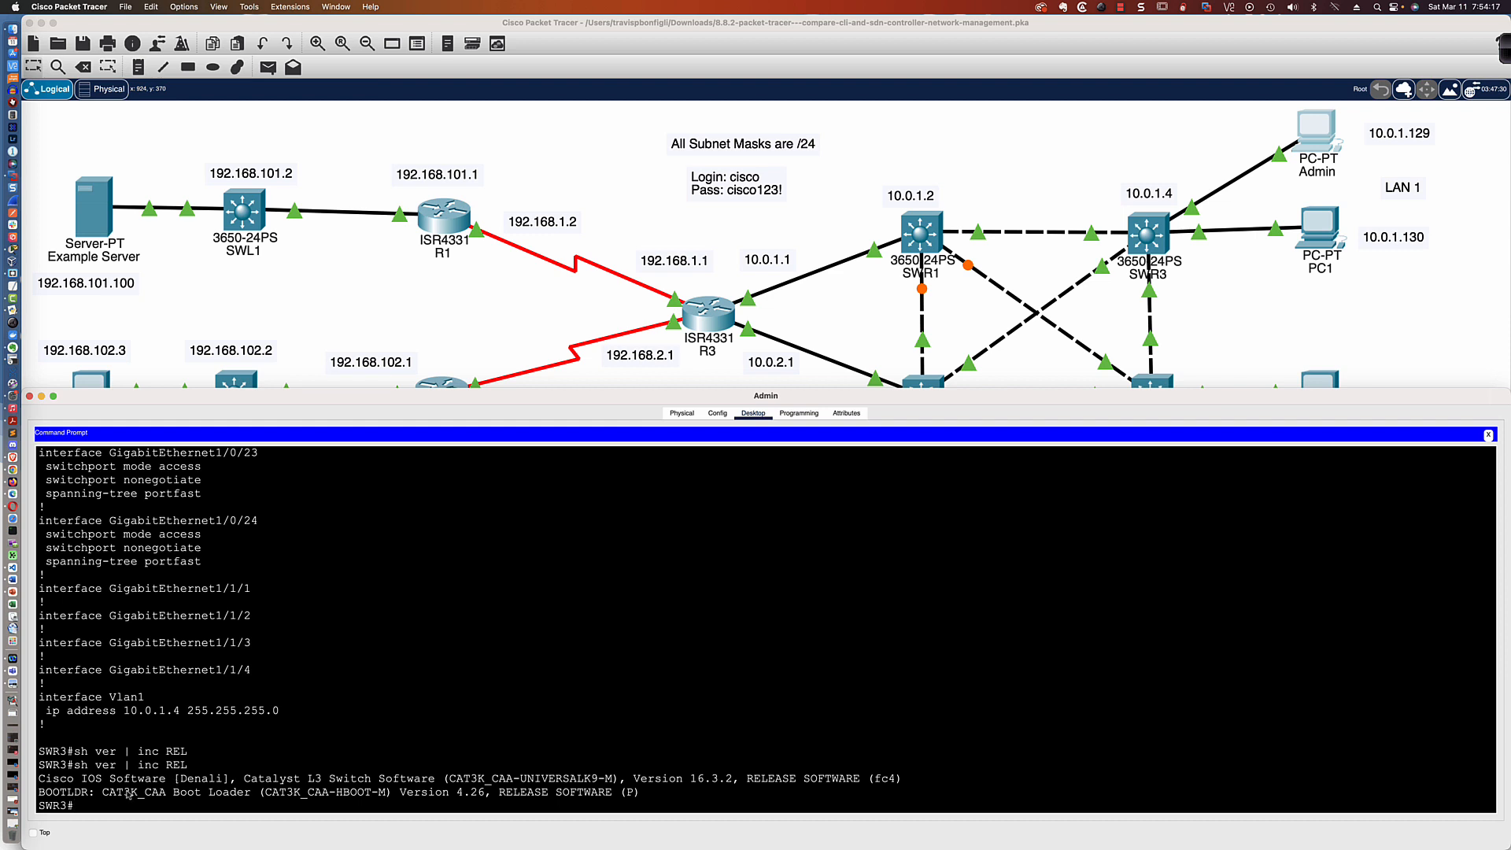
{"action": "left_click_drag", "start_coordinate": [40, 761], "coordinate": [82, 804]}
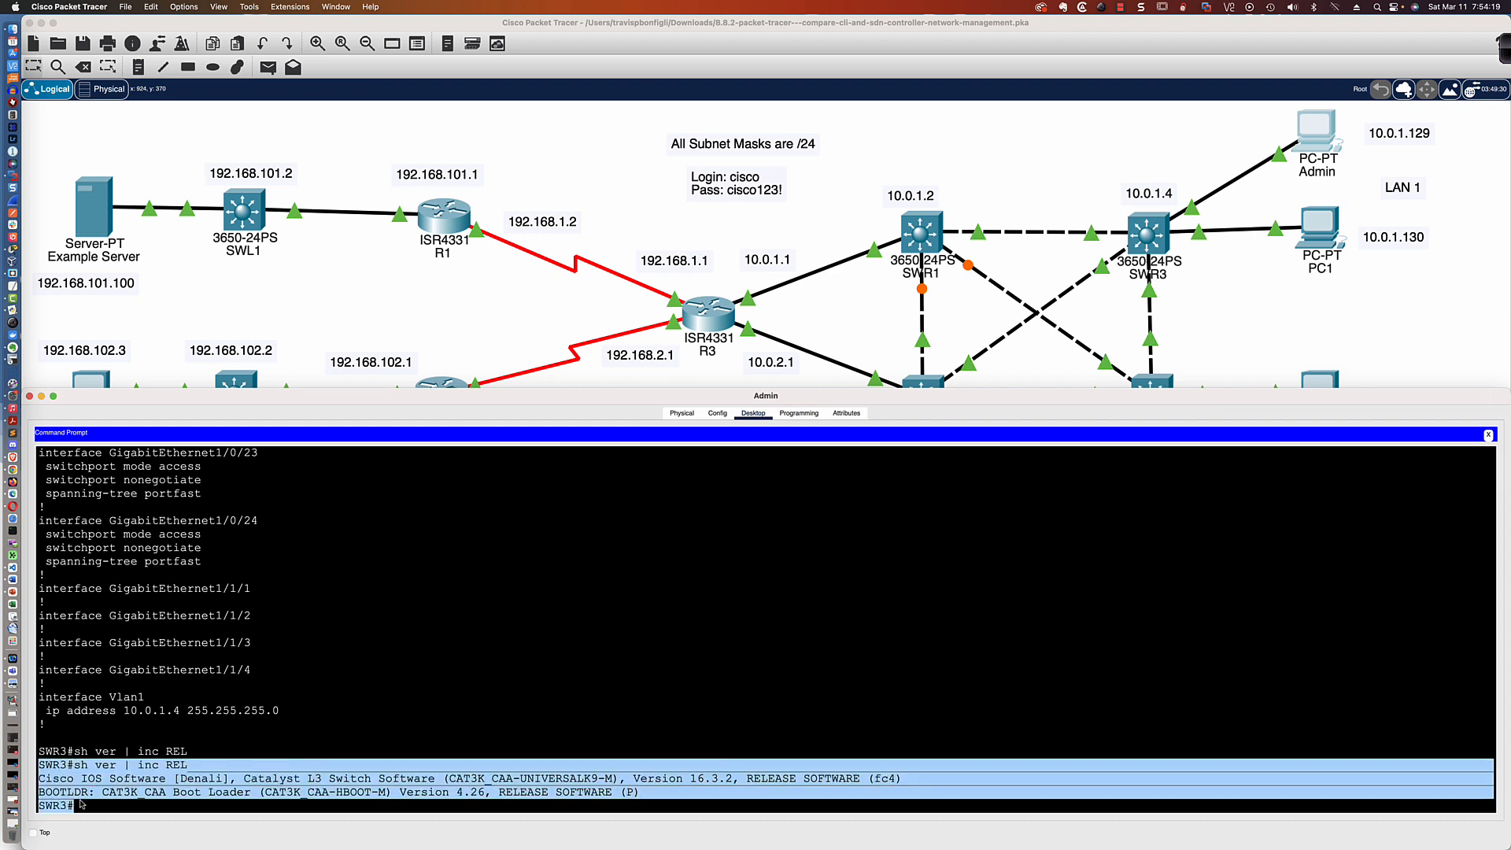
{"action": "type", "text": "\""}
{"action": "right_click", "coordinate": [110, 779]}
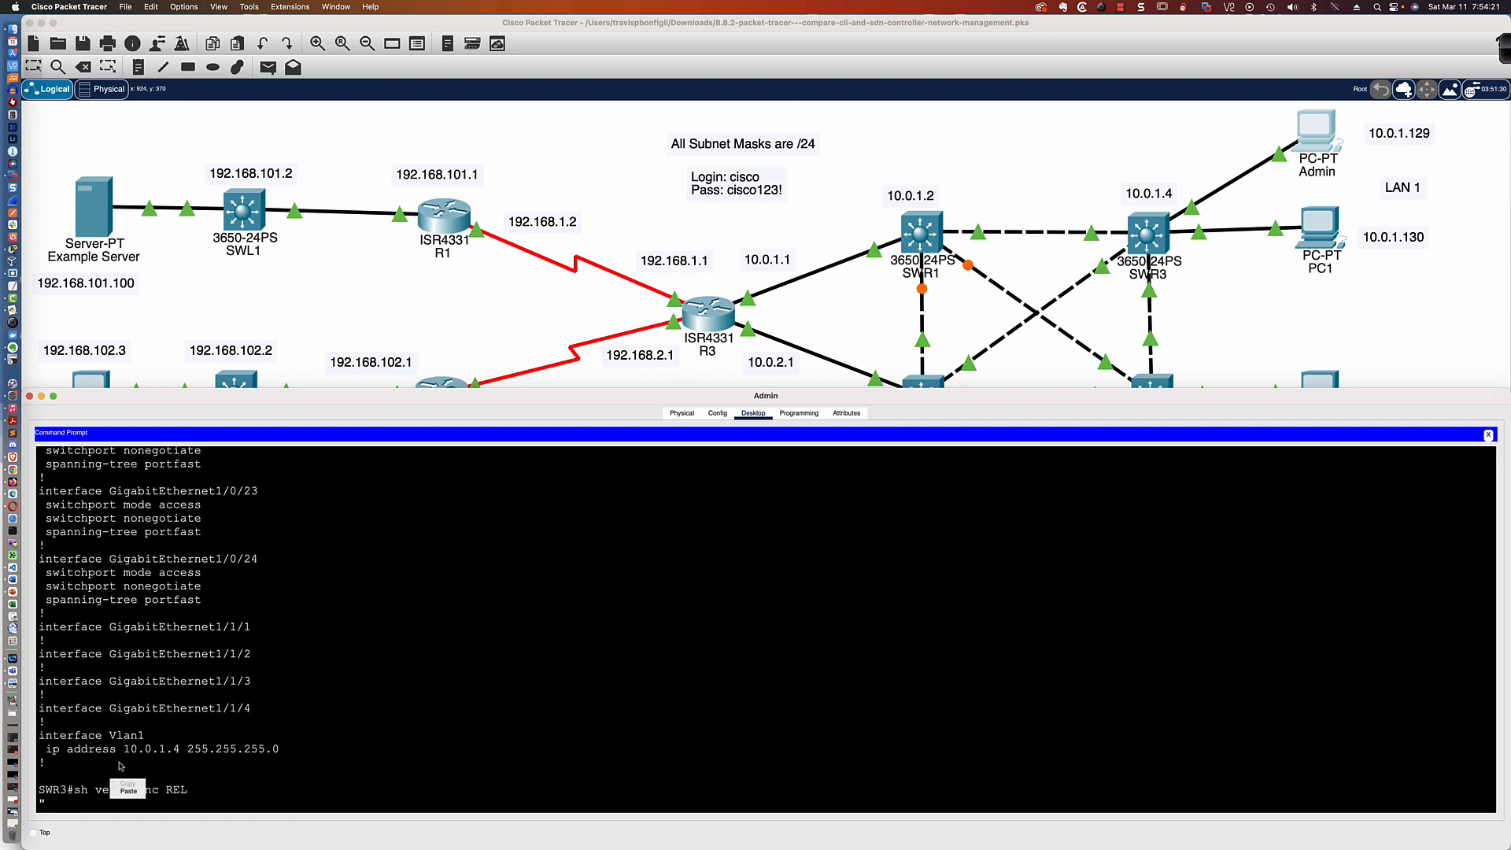
{"action": "left_click", "coordinate": [161, 785]}
{"action": "key", "text": "BackSpace"}
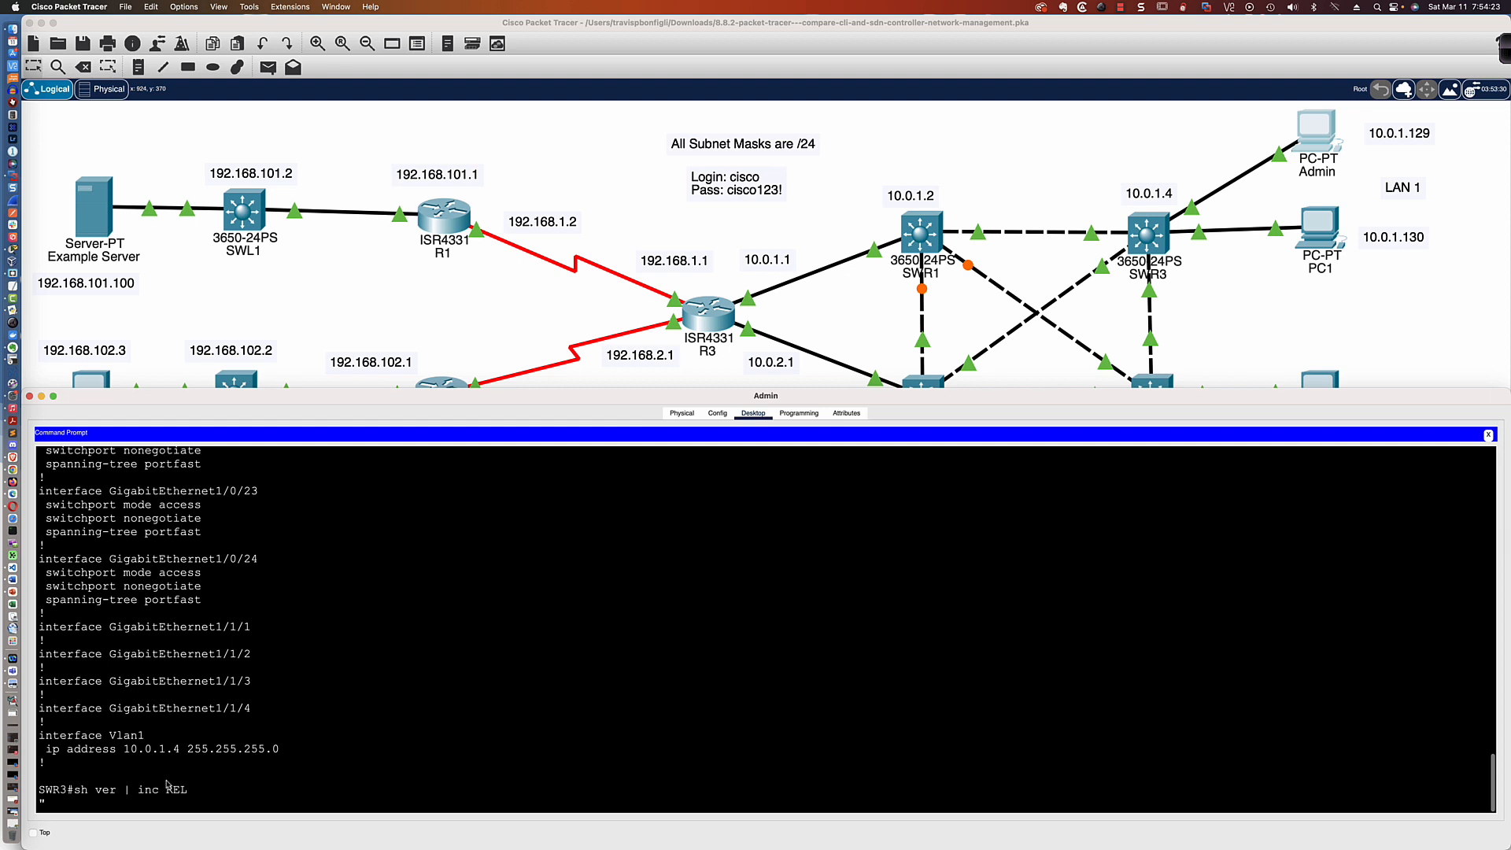
{"action": "key", "text": "Return"}
Rerun the sh ver | inc REL command and highlight the IOS and boot loader release lines
{"action": "key", "text": "Up"}
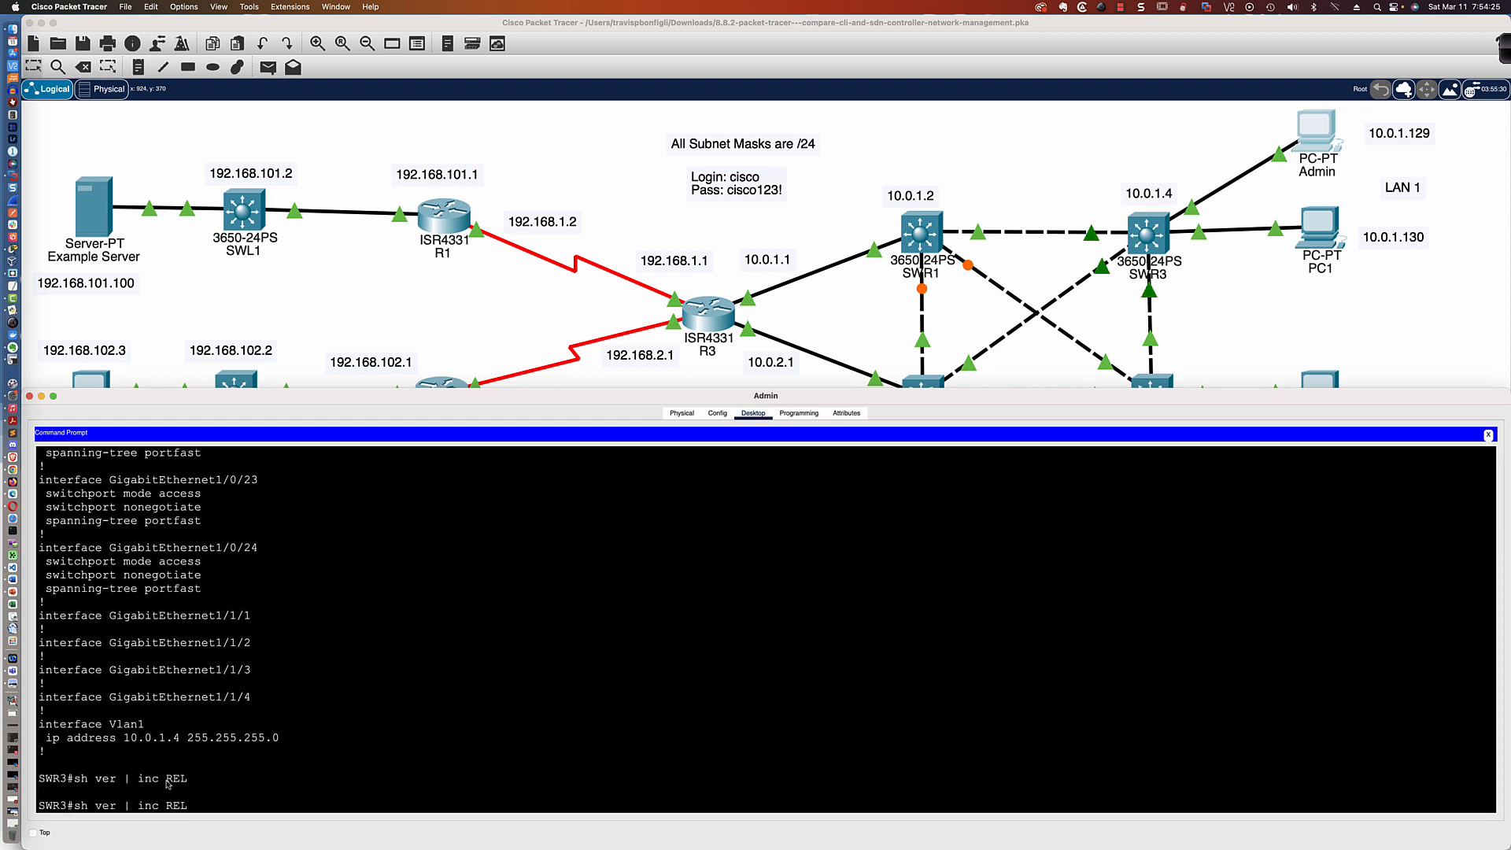
{"action": "key", "text": "Return"}
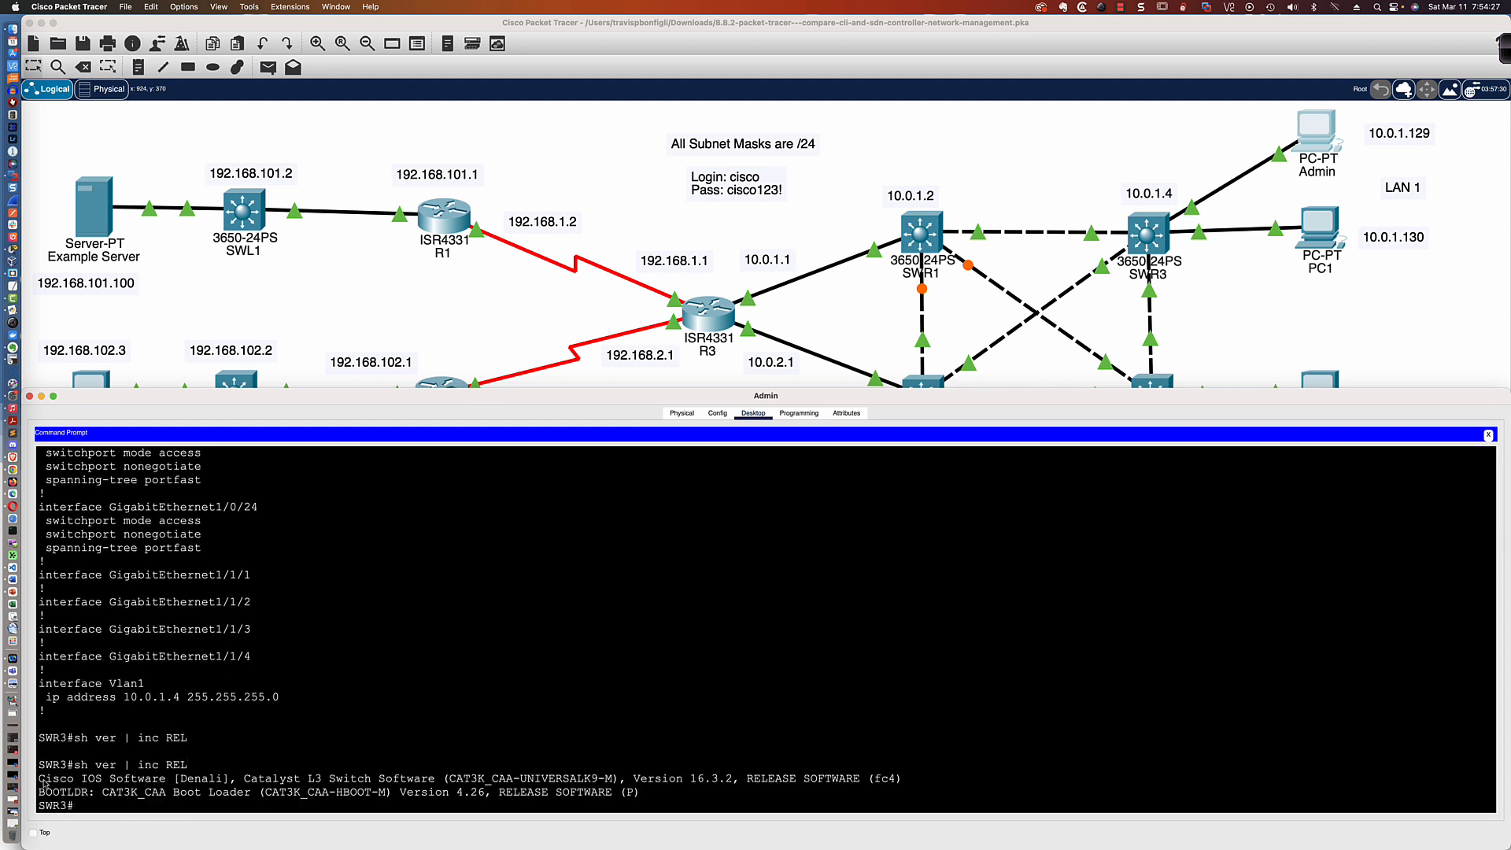
{"action": "left_click_drag", "start_coordinate": [40, 780], "coordinate": [642, 794]}
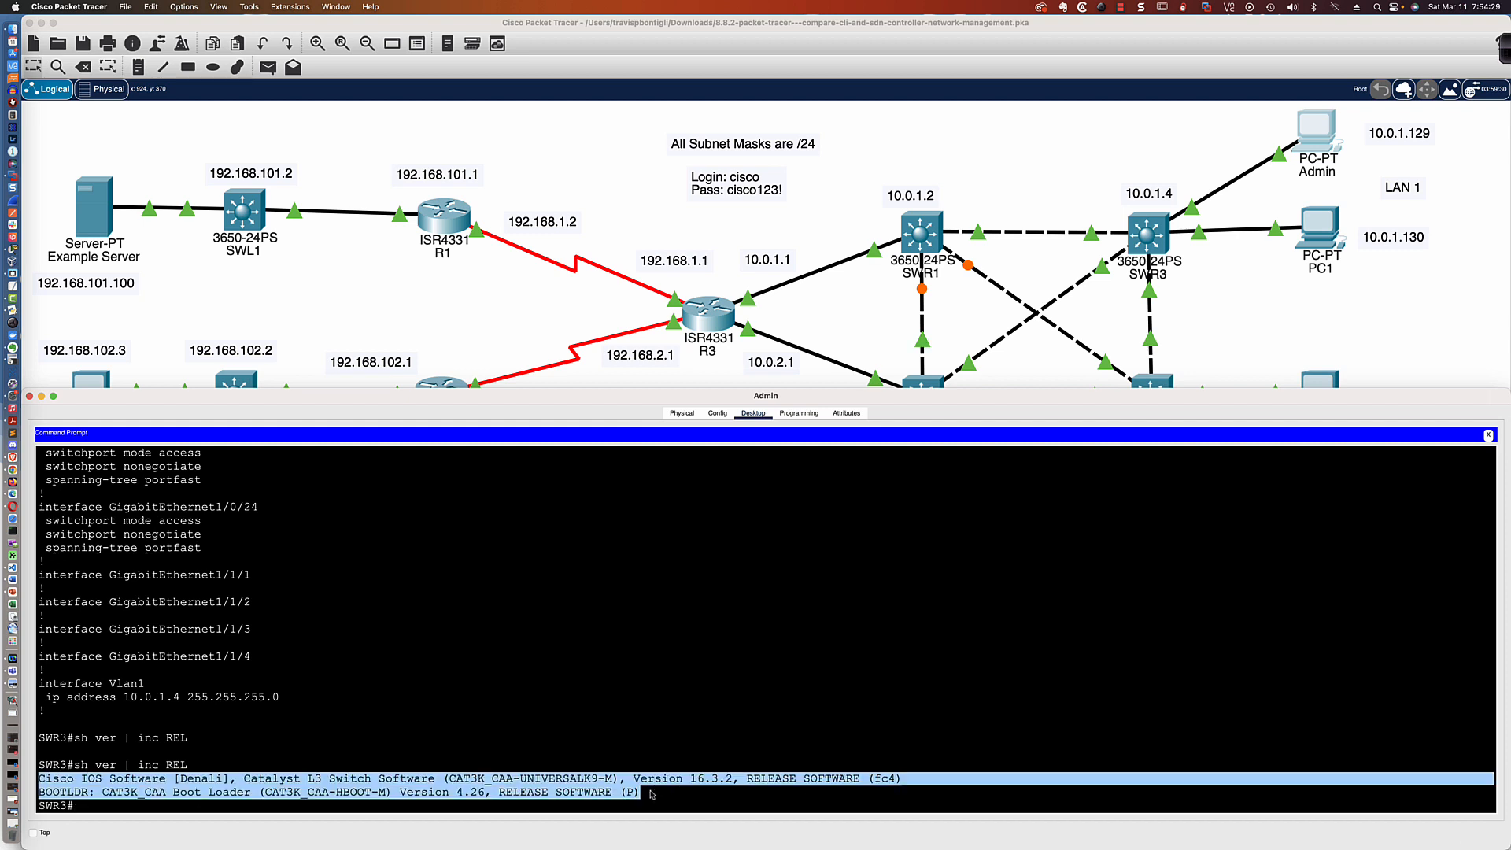
{"action": "left_click", "coordinate": [614, 674]}
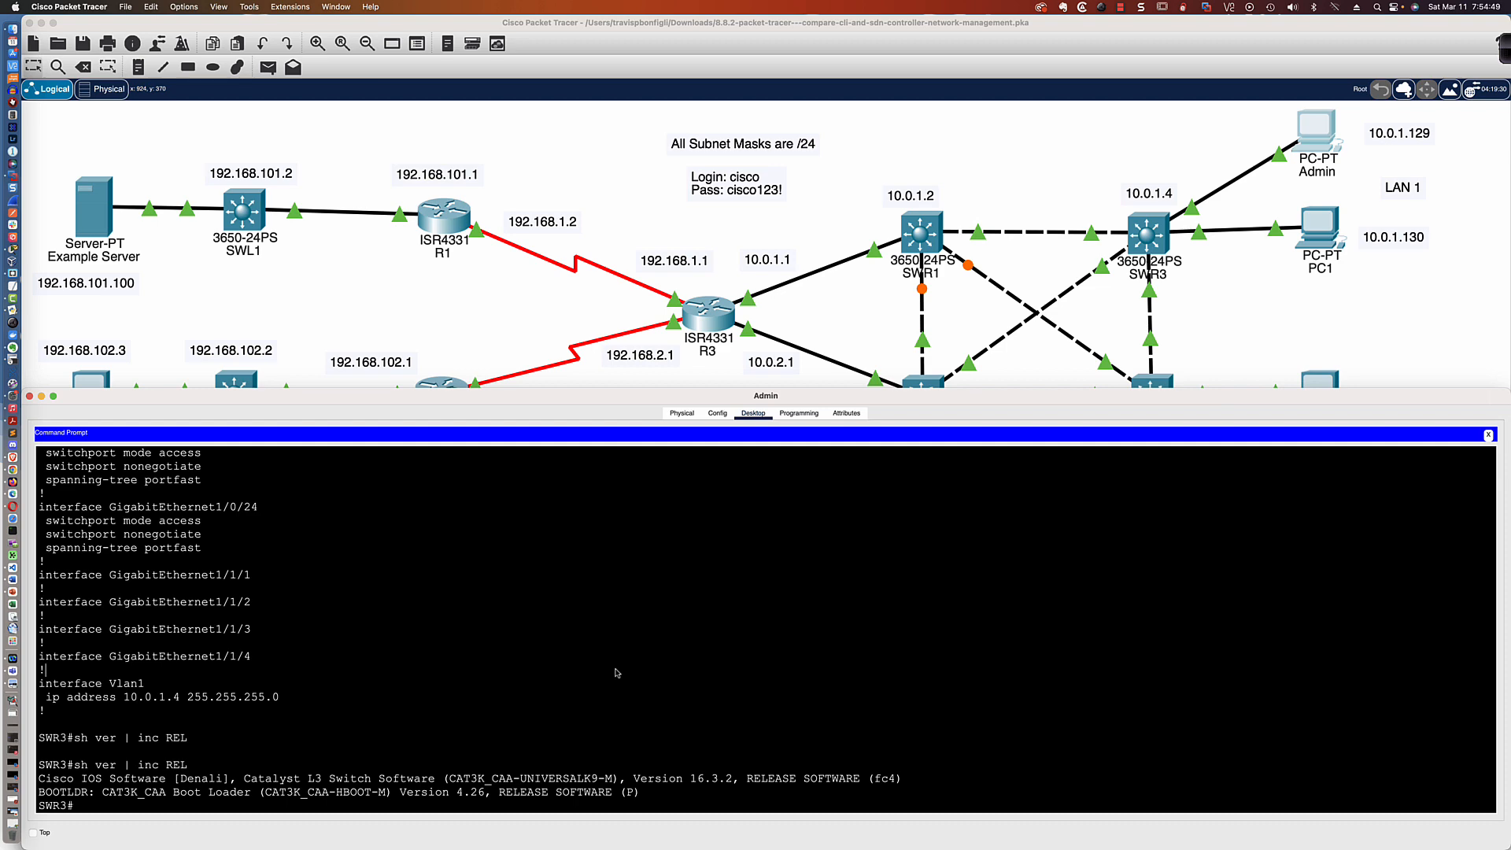
Return to the logical topology and add a Network Controller above switch SWL1
{"action": "scroll", "coordinate": [476, 529], "scroll_direction": "up", "scroll_amount": 2}
{"action": "left_click", "coordinate": [386, 327]}
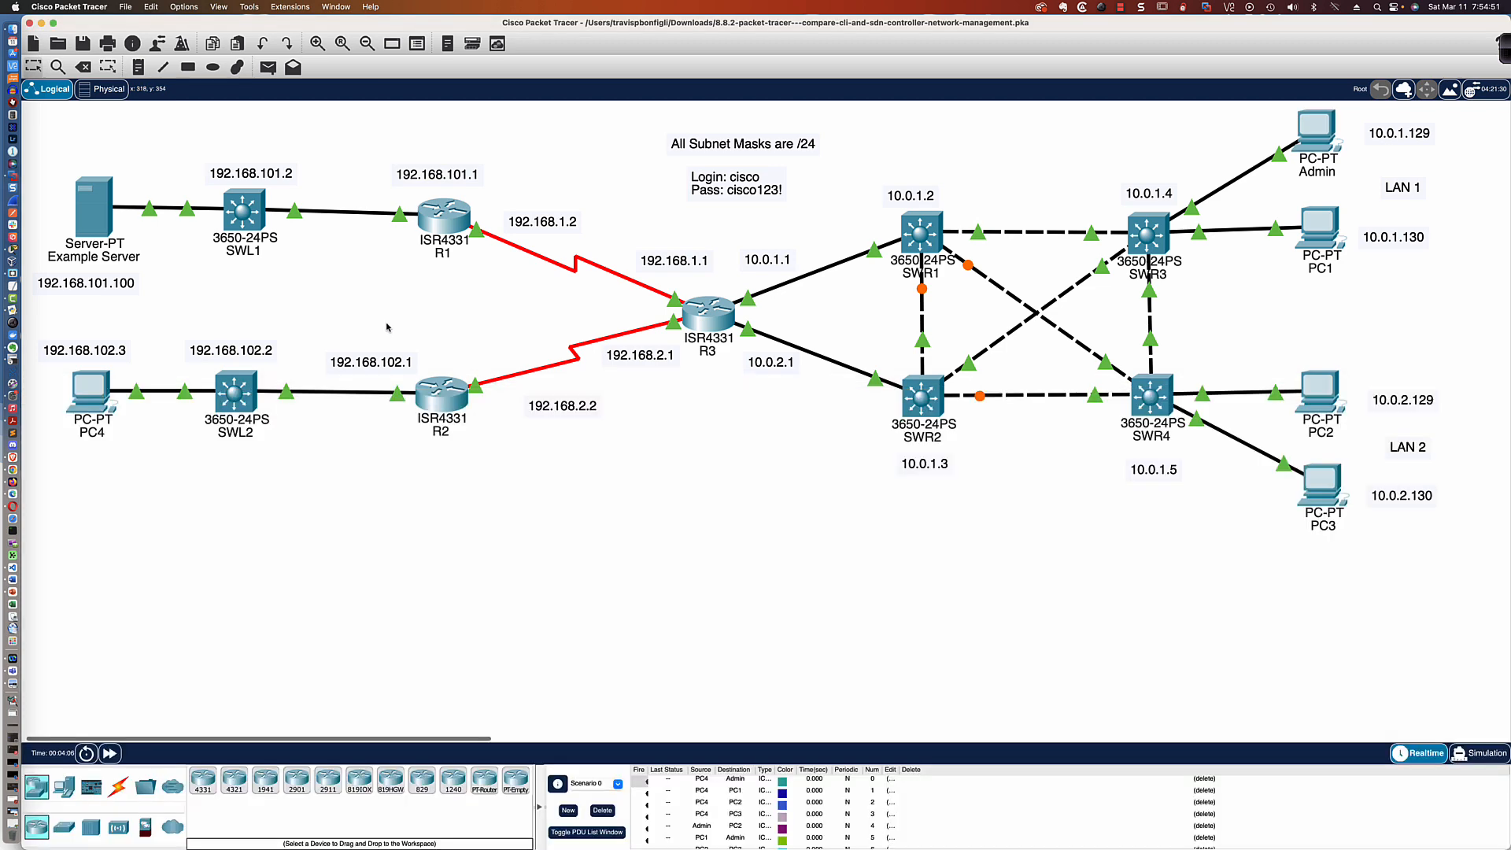
{"action": "scroll", "coordinate": [386, 326], "scroll_direction": "up", "scroll_amount": 3}
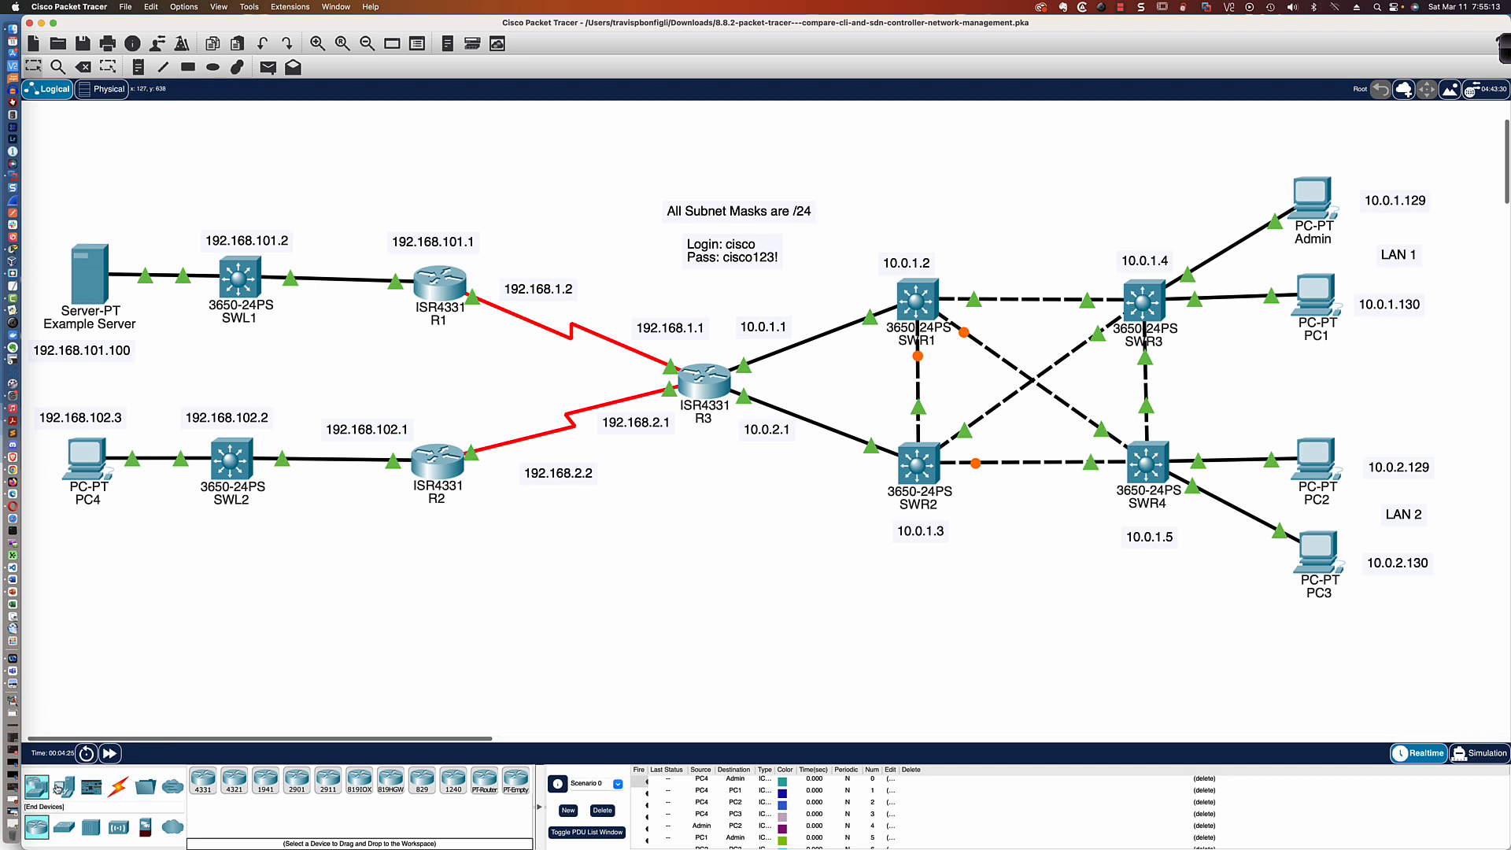
{"action": "left_click", "coordinate": [65, 790]}
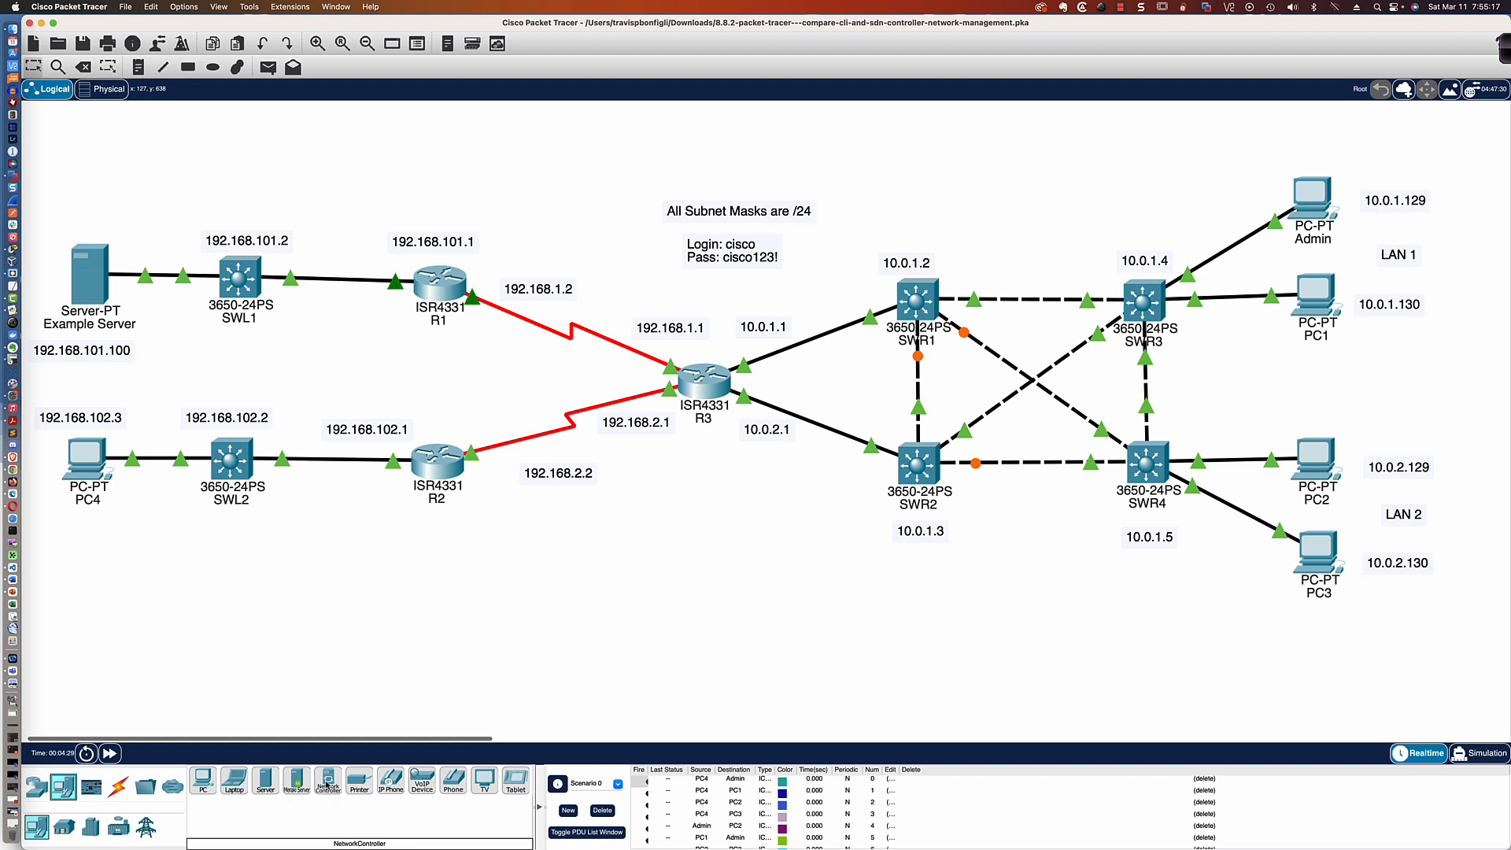
{"action": "left_click_drag", "start_coordinate": [336, 793], "coordinate": [257, 153]}
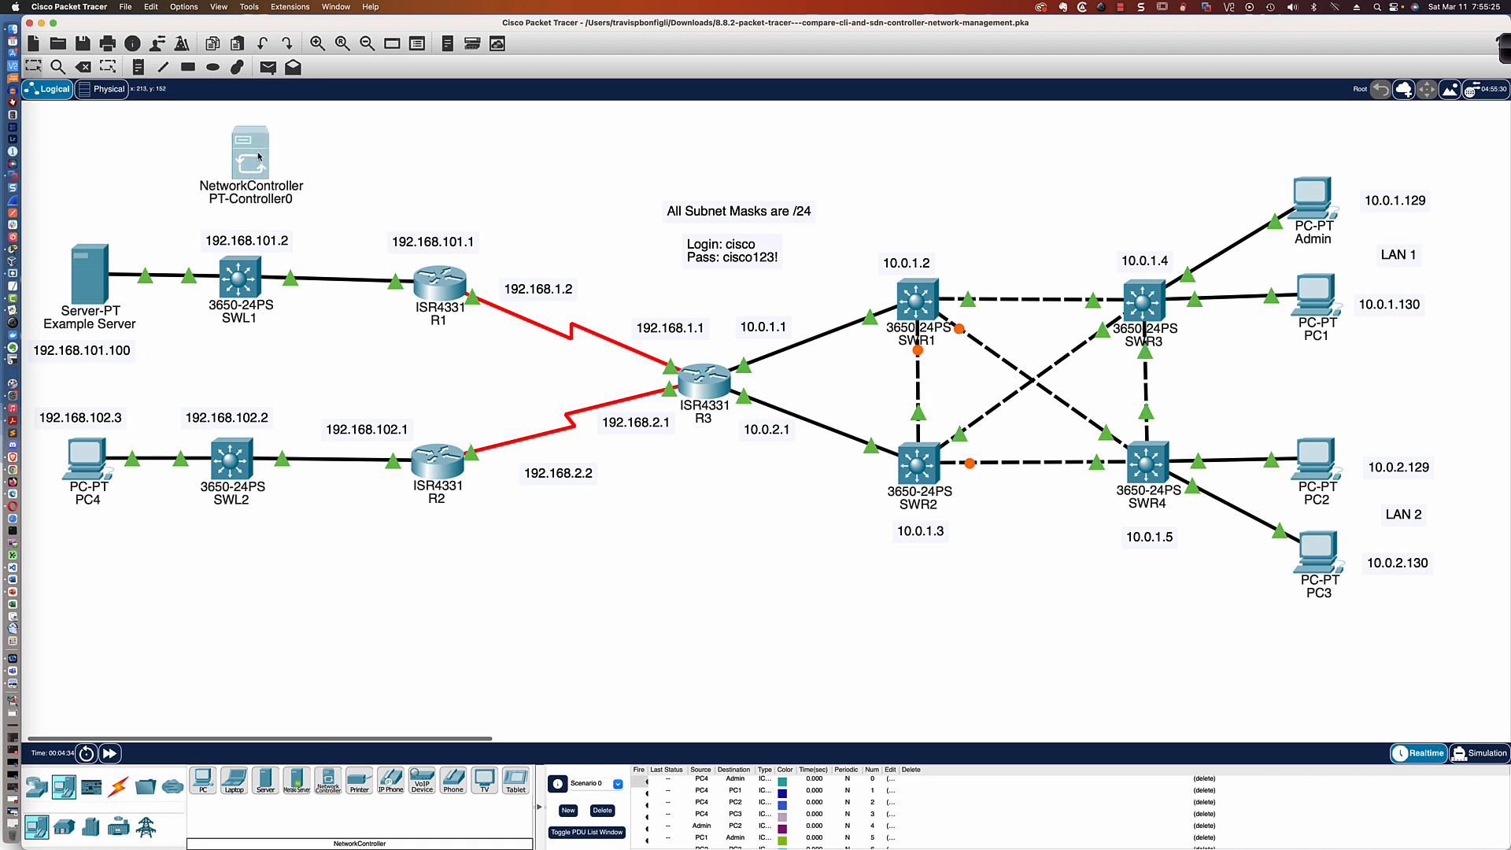
Connect the network controller's GigabitEthernet0 to SWL1's GigabitEthernet1/0/2 with a copper straight-through cable
{"action": "mouse_move", "coordinate": [259, 156]}
{"action": "mouse_move", "coordinate": [237, 296]}
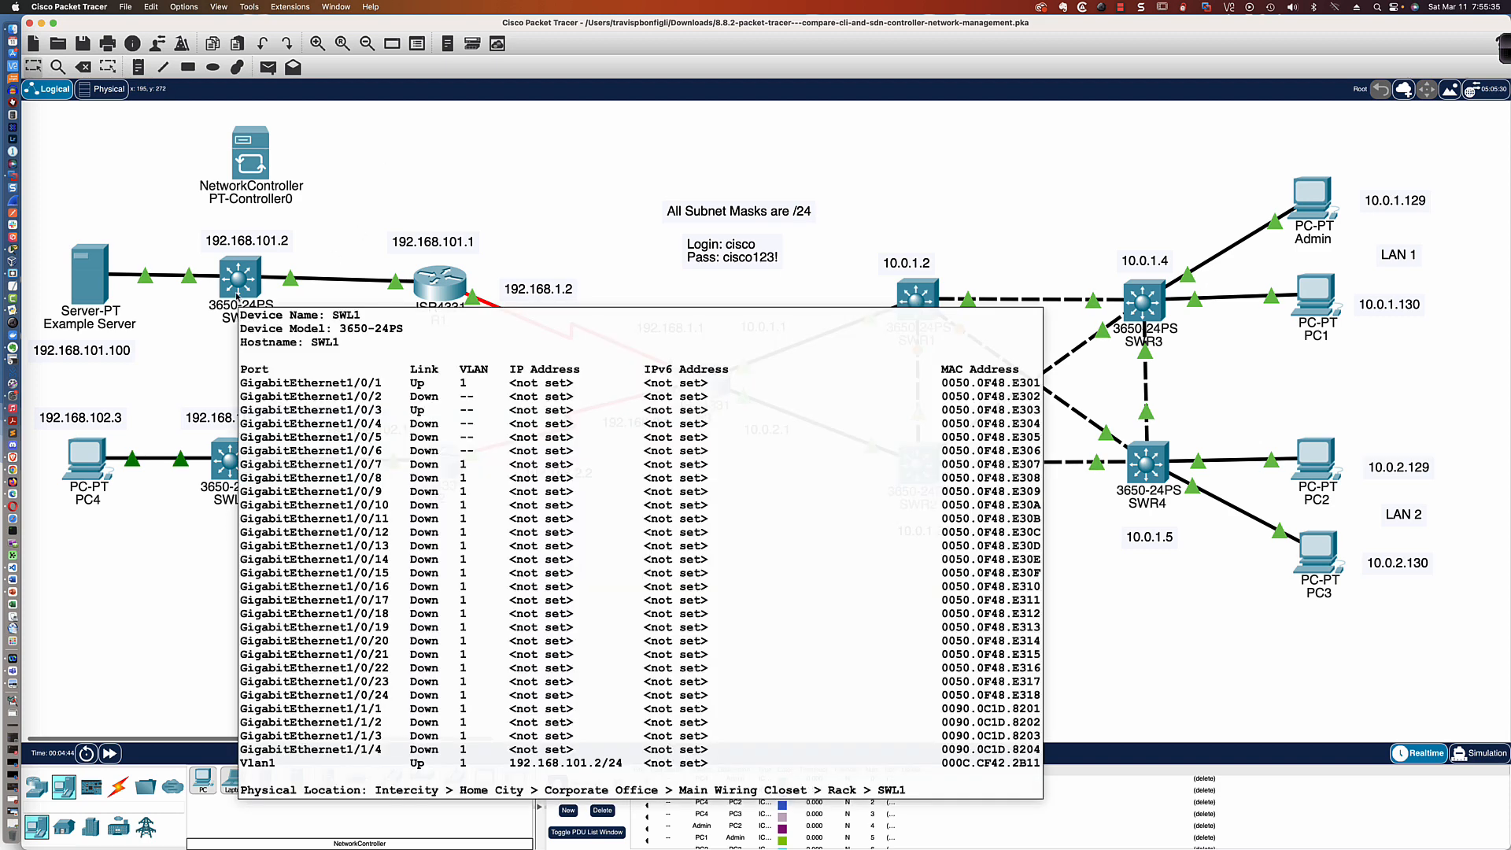
{"action": "left_click", "coordinate": [119, 789]}
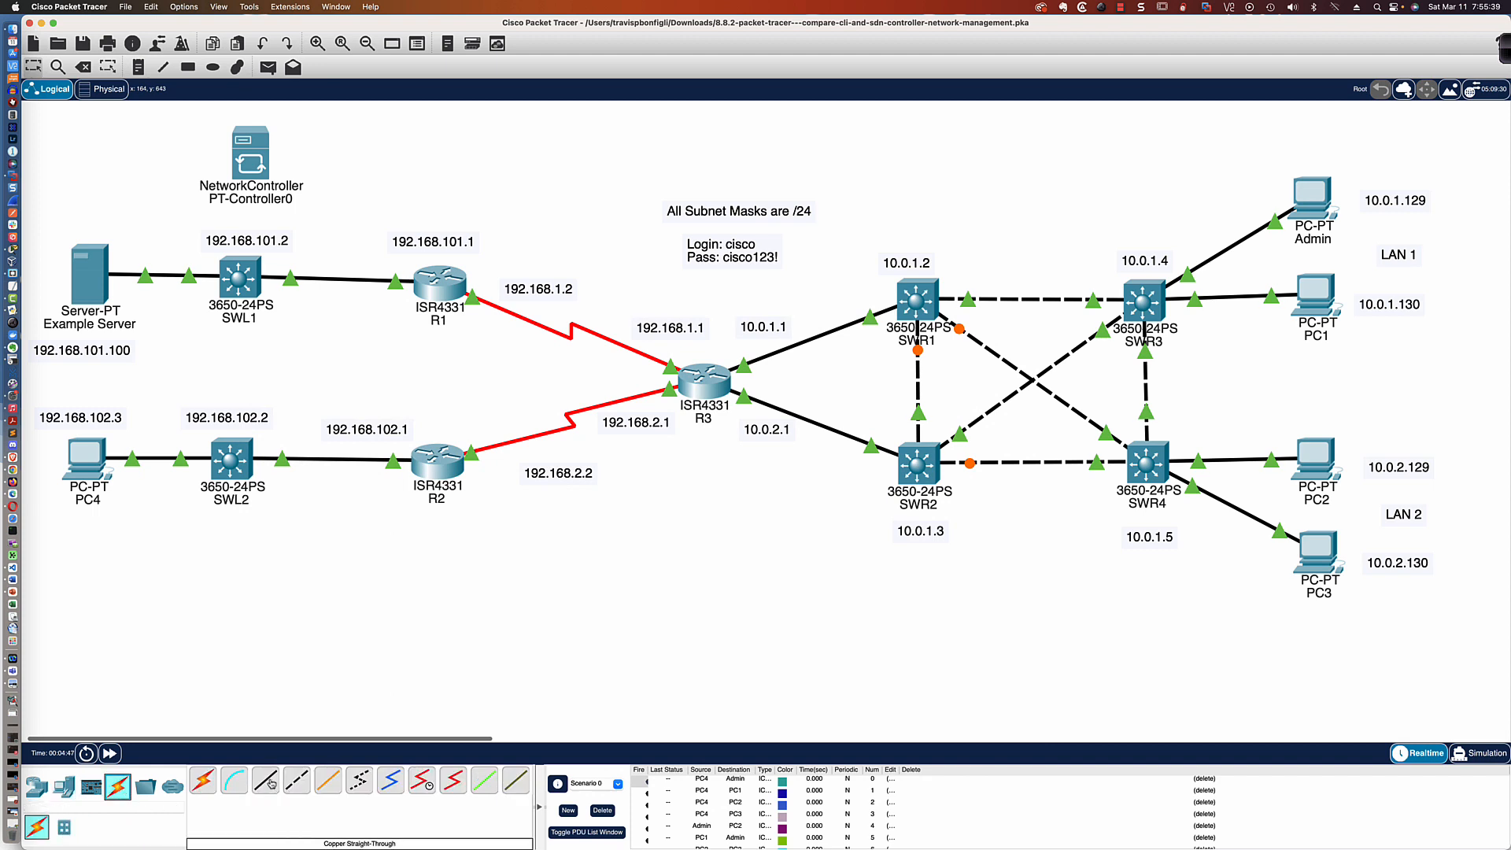
{"action": "left_click", "coordinate": [268, 782]}
{"action": "left_click", "coordinate": [252, 170]}
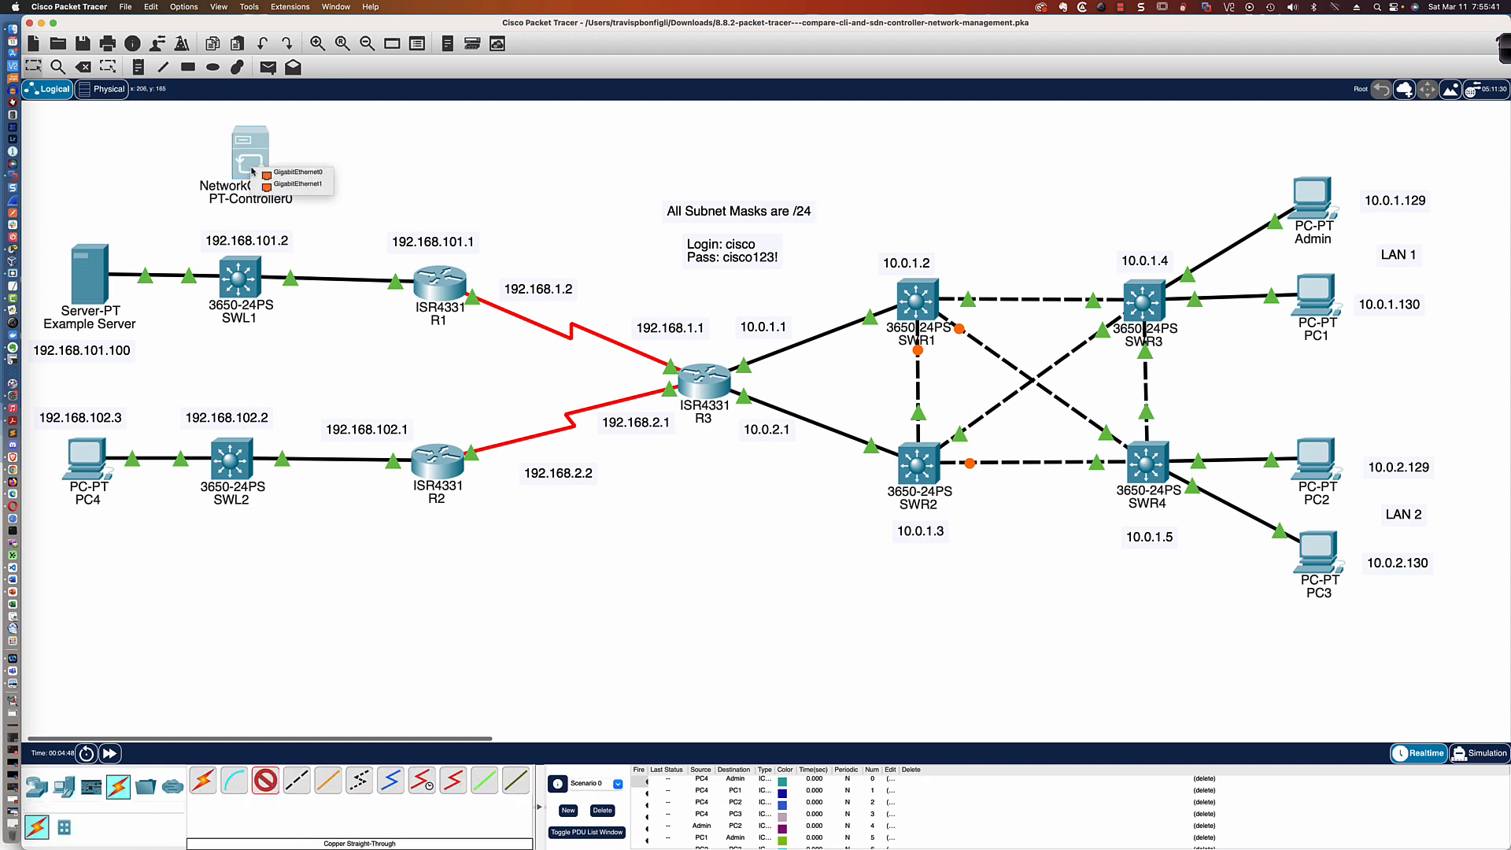
{"action": "left_click", "coordinate": [293, 171]}
{"action": "left_click", "coordinate": [242, 275]}
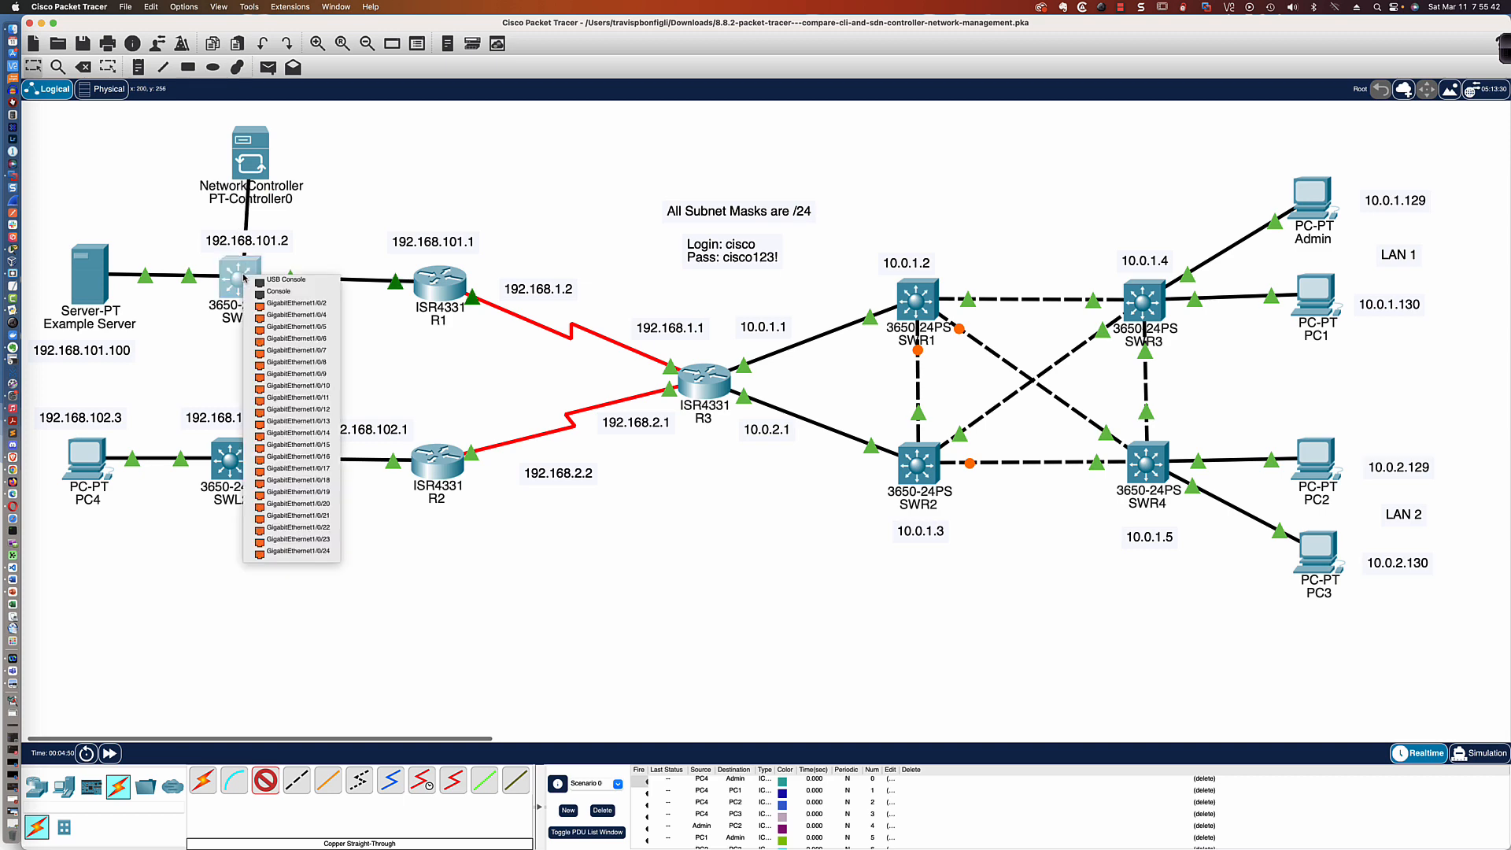
{"action": "left_click", "coordinate": [286, 302]}
Move the network controller slightly higher so it sits directly above SWL1, and fast-forward the simulation time twice
{"action": "scroll", "coordinate": [258, 180], "scroll_direction": "up", "scroll_amount": 3}
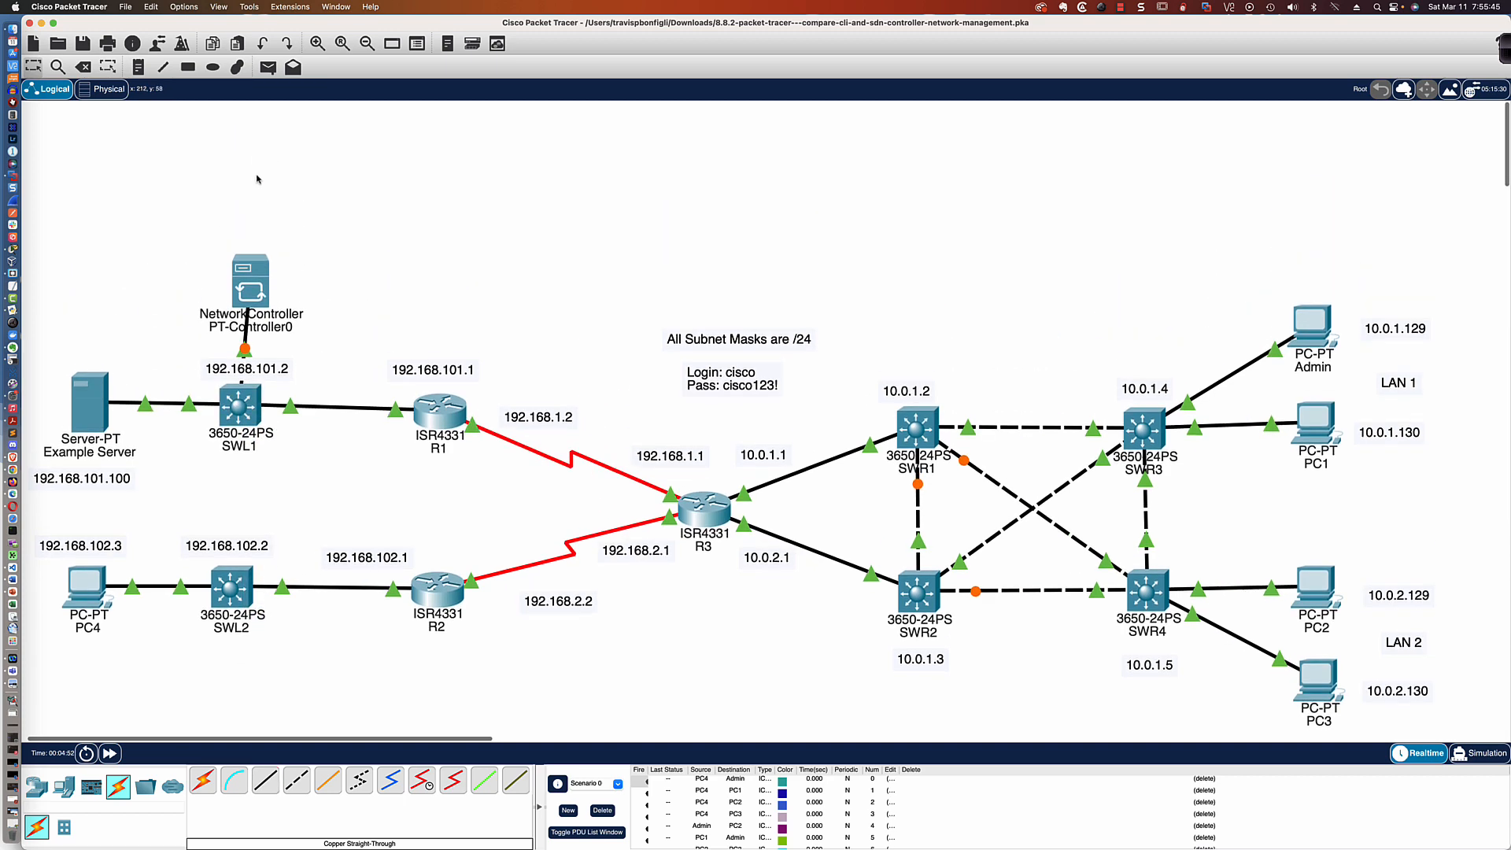
{"action": "scroll", "coordinate": [257, 179], "scroll_direction": "down", "scroll_amount": 2}
{"action": "left_click_drag", "start_coordinate": [257, 197], "coordinate": [246, 156]}
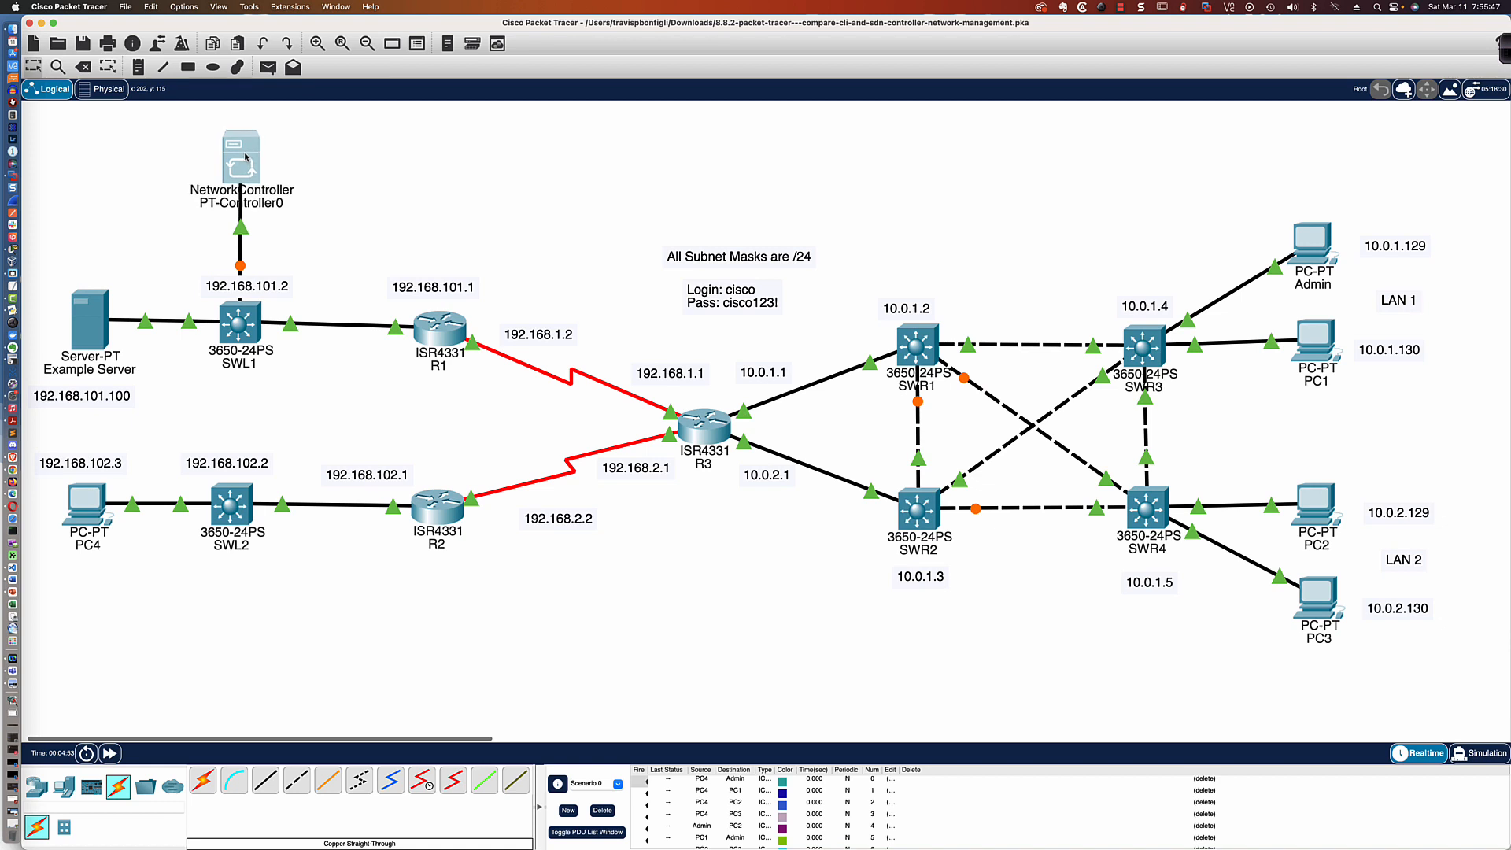
{"action": "left_click", "coordinate": [110, 754]}
{"action": "left_click", "coordinate": [111, 753]}
Open the network controller's device window, move it beside the controller icon and enlarge it
{"action": "mouse_move", "coordinate": [263, 312]}
{"action": "mouse_move", "coordinate": [248, 178]}
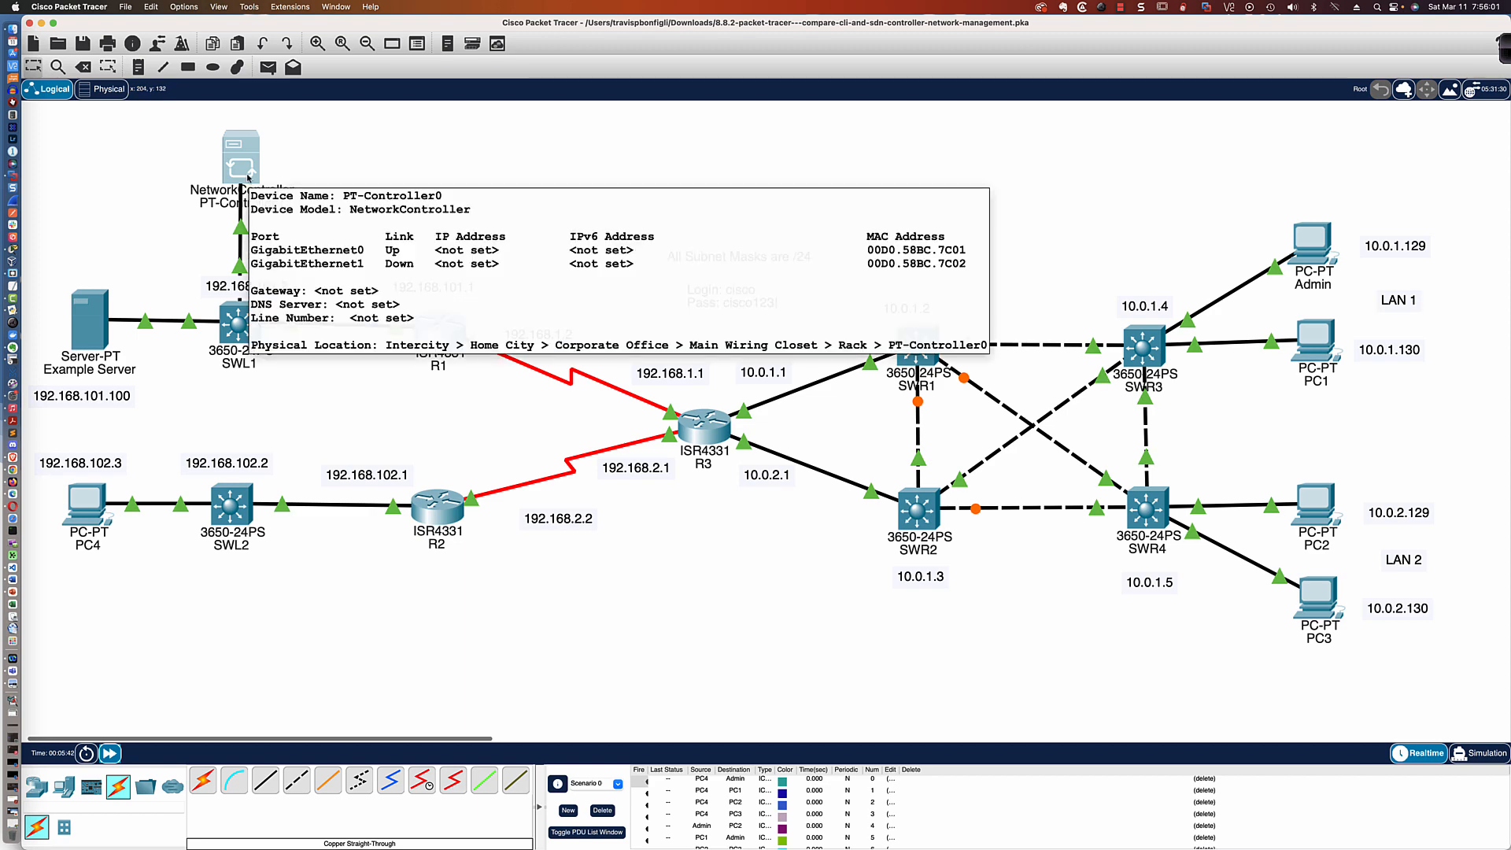
{"action": "left_click", "coordinate": [244, 166]}
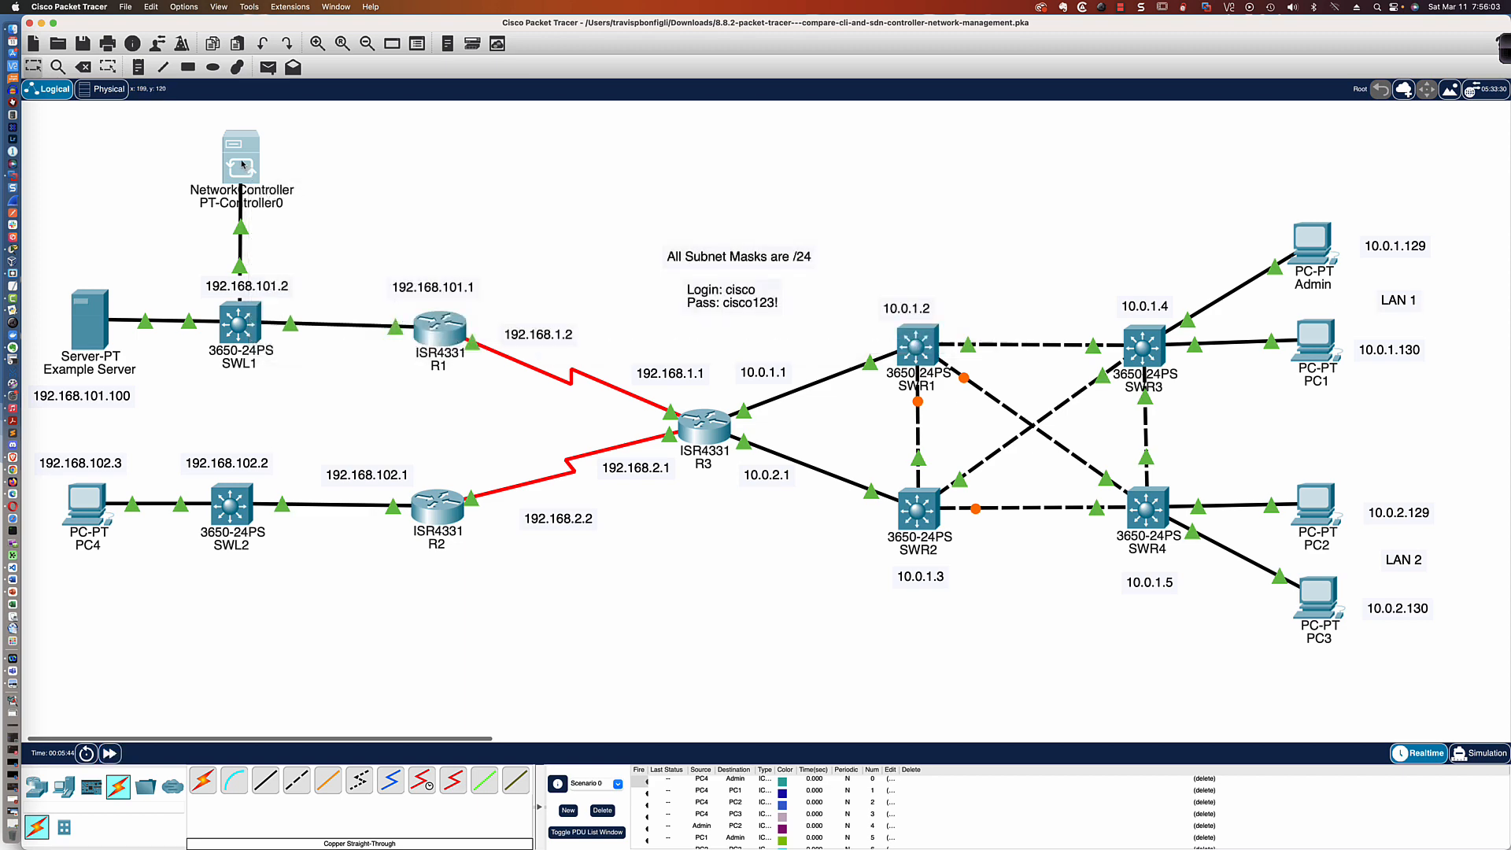
{"action": "left_click_drag", "start_coordinate": [616, 241], "coordinate": [344, 110]}
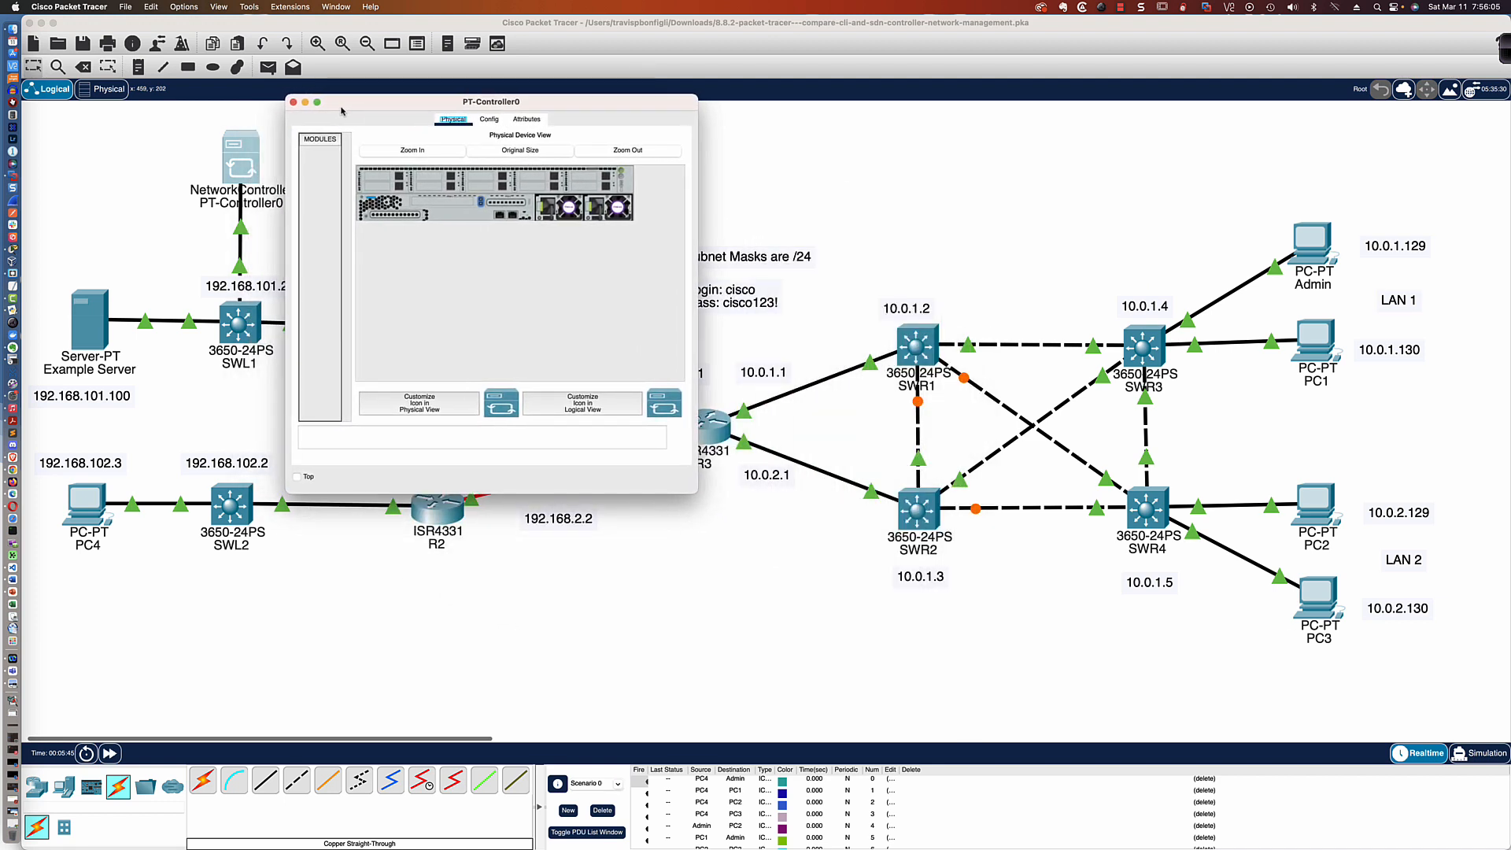
{"action": "left_click_drag", "start_coordinate": [692, 490], "coordinate": [1060, 757]}
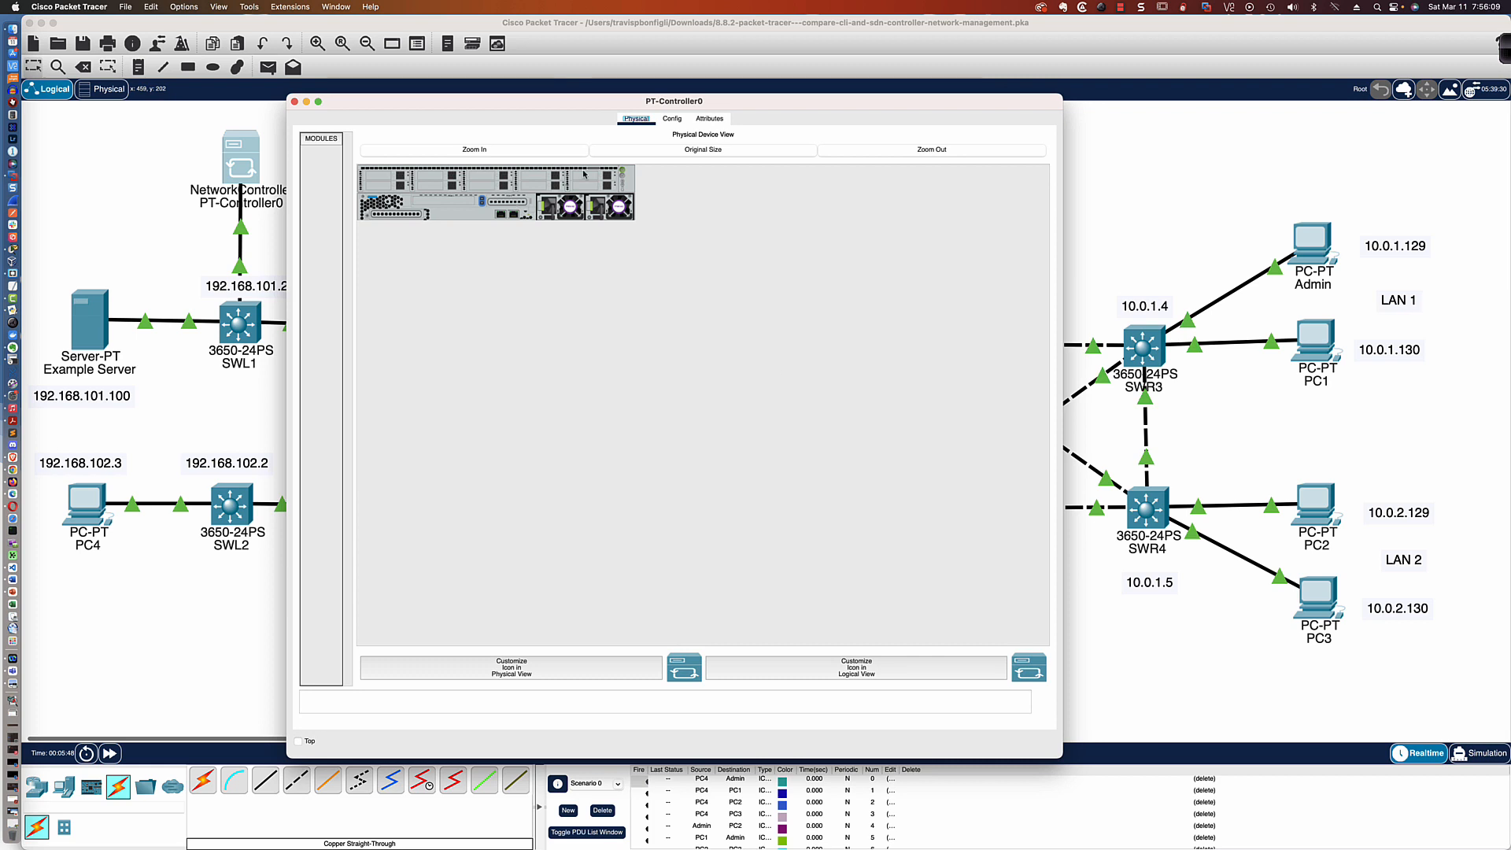
Set the static IPv4 address of the controller's GigabitEthernet0 interface to 192.168.101.254
{"action": "left_click", "coordinate": [672, 118]}
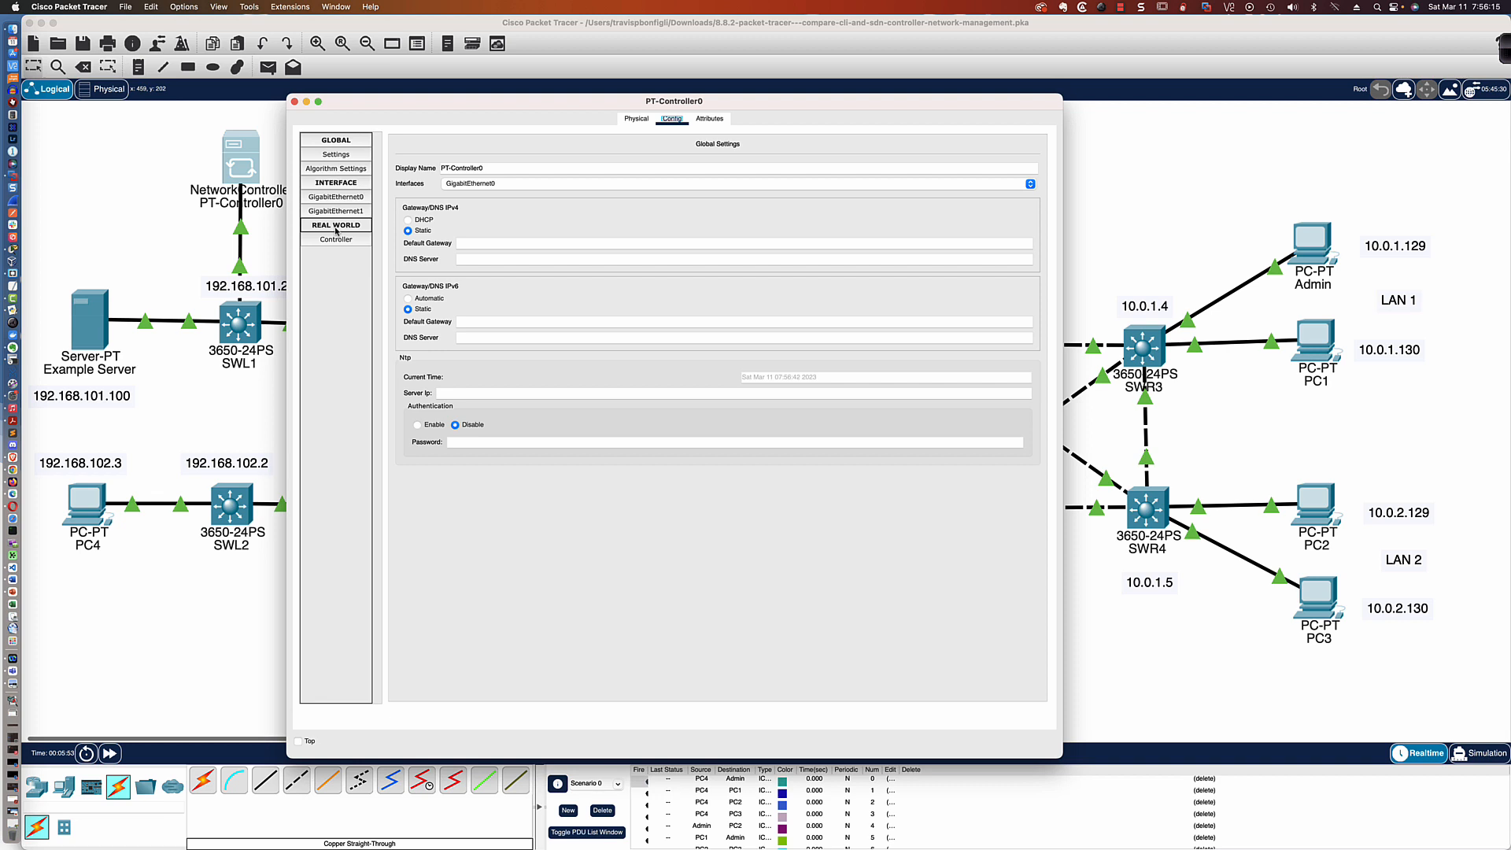
{"action": "left_click", "coordinate": [338, 199]}
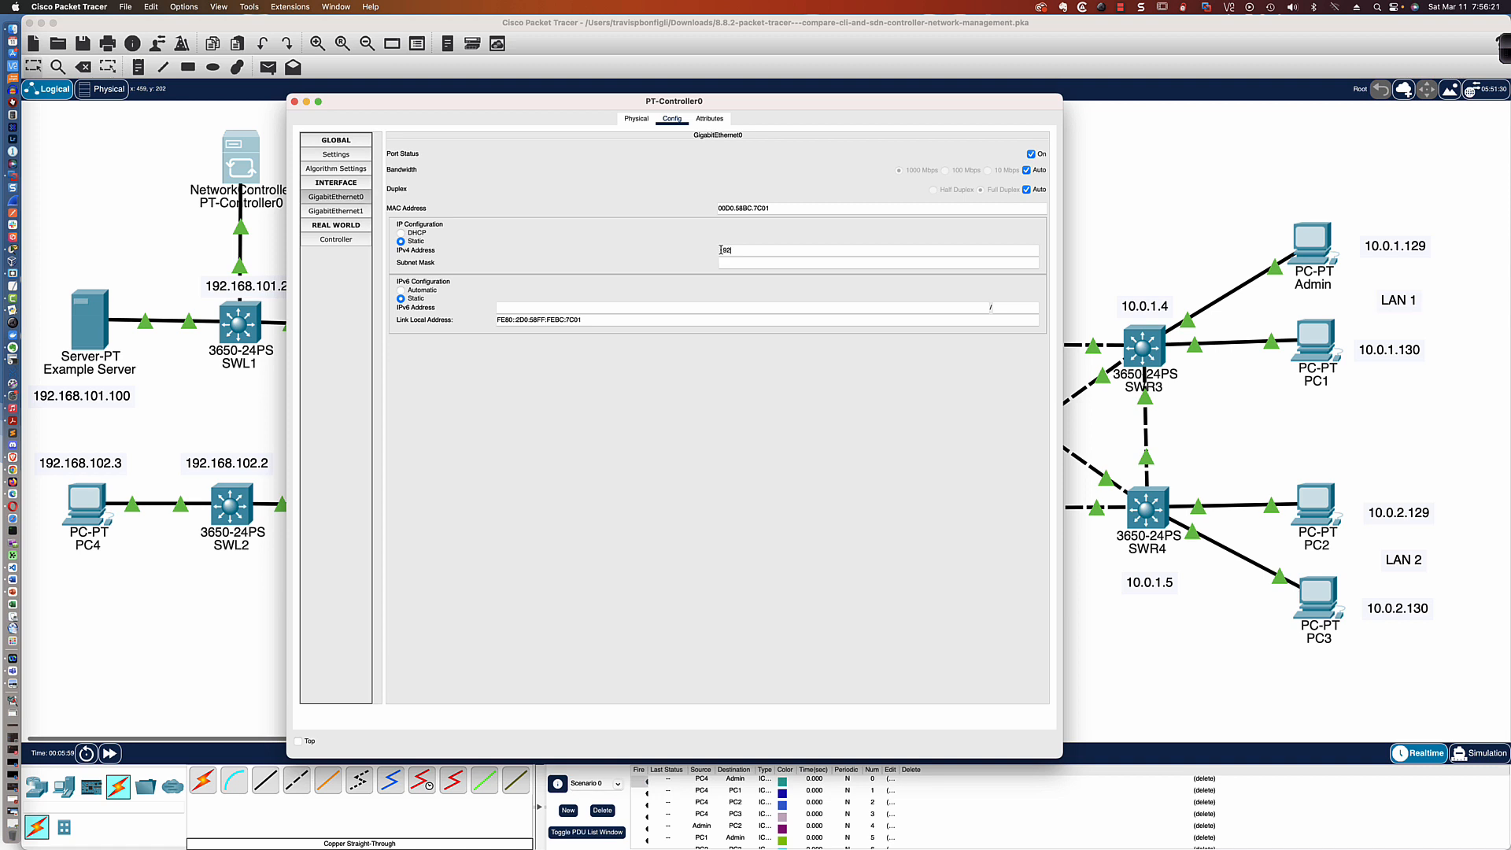
{"action": "left_click", "coordinate": [720, 250]}
{"action": "type", "text": "192.168.101.254"}
{"action": "key", "text": "Tab"}
Set the controller's static IPv4 default gateway to 192.168.101.1 in the global settings and acknowledge the gateway notice
{"action": "left_click", "coordinate": [334, 153]}
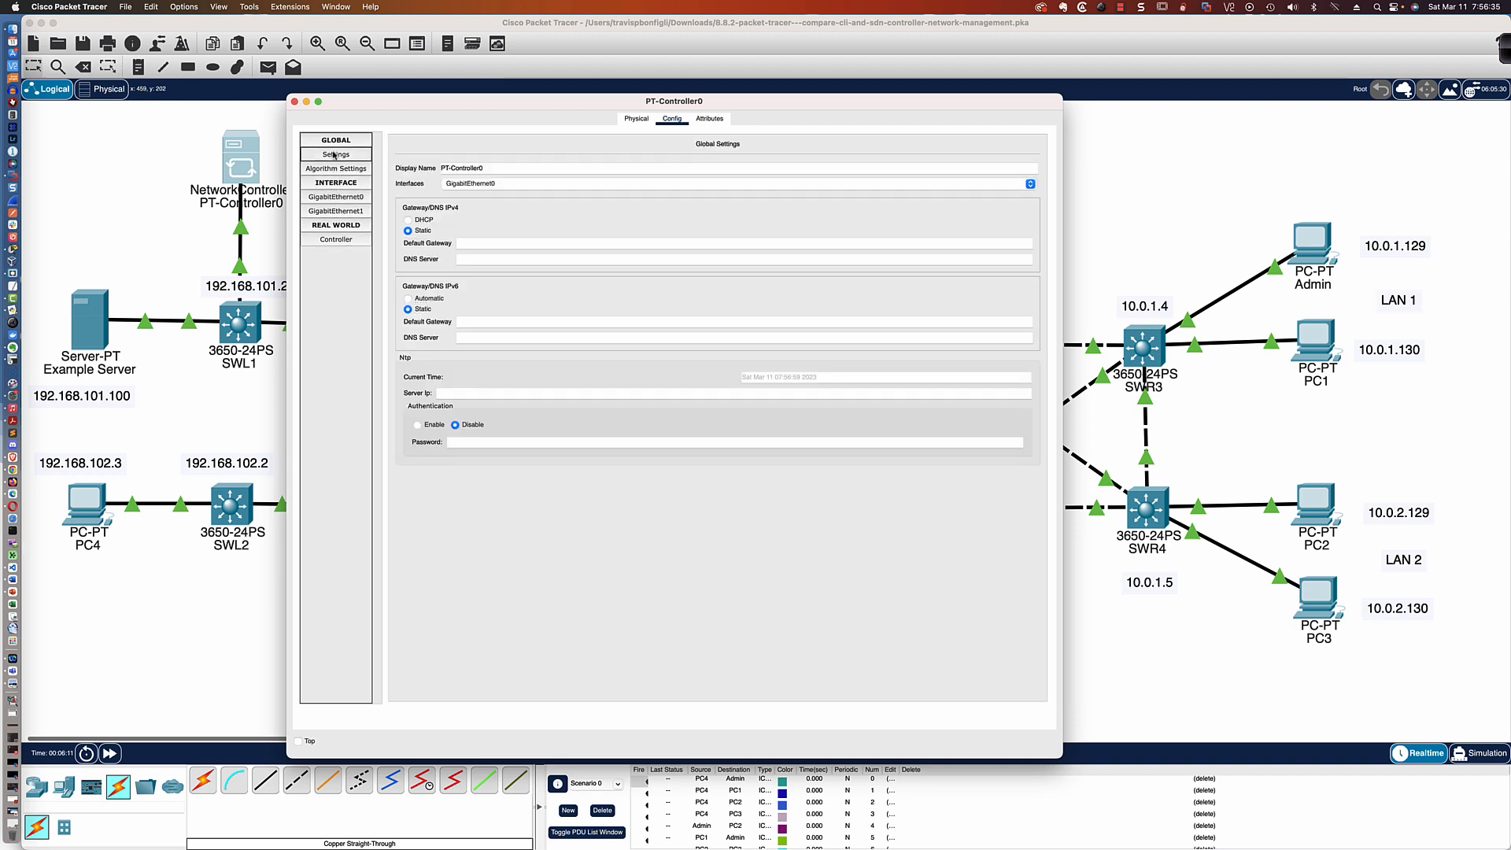
{"action": "left_click", "coordinate": [484, 243]}
{"action": "type", "text": "192.168"}
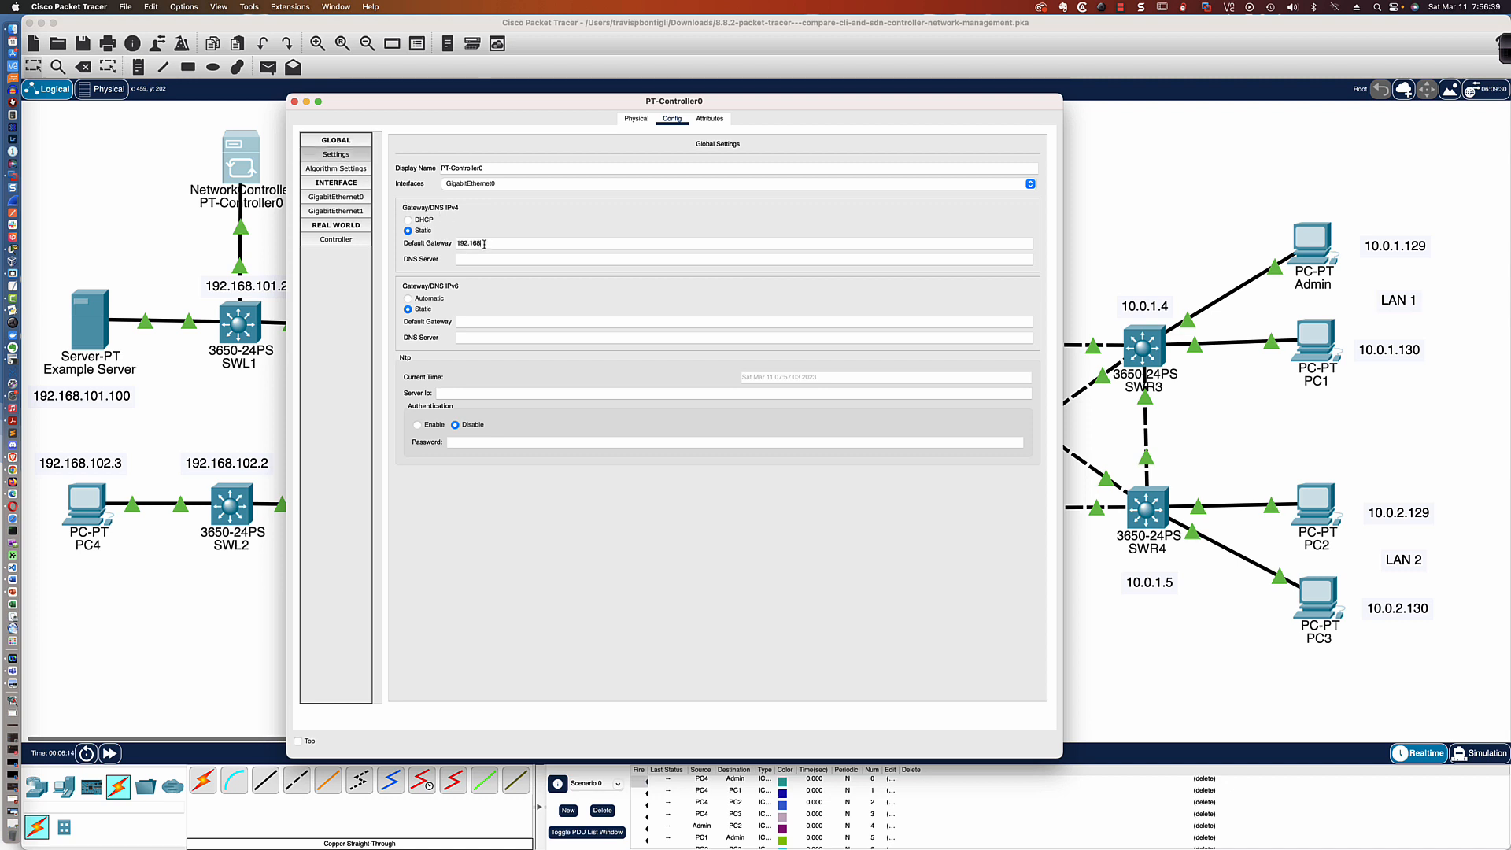
{"action": "type", "text": ".101.1"}
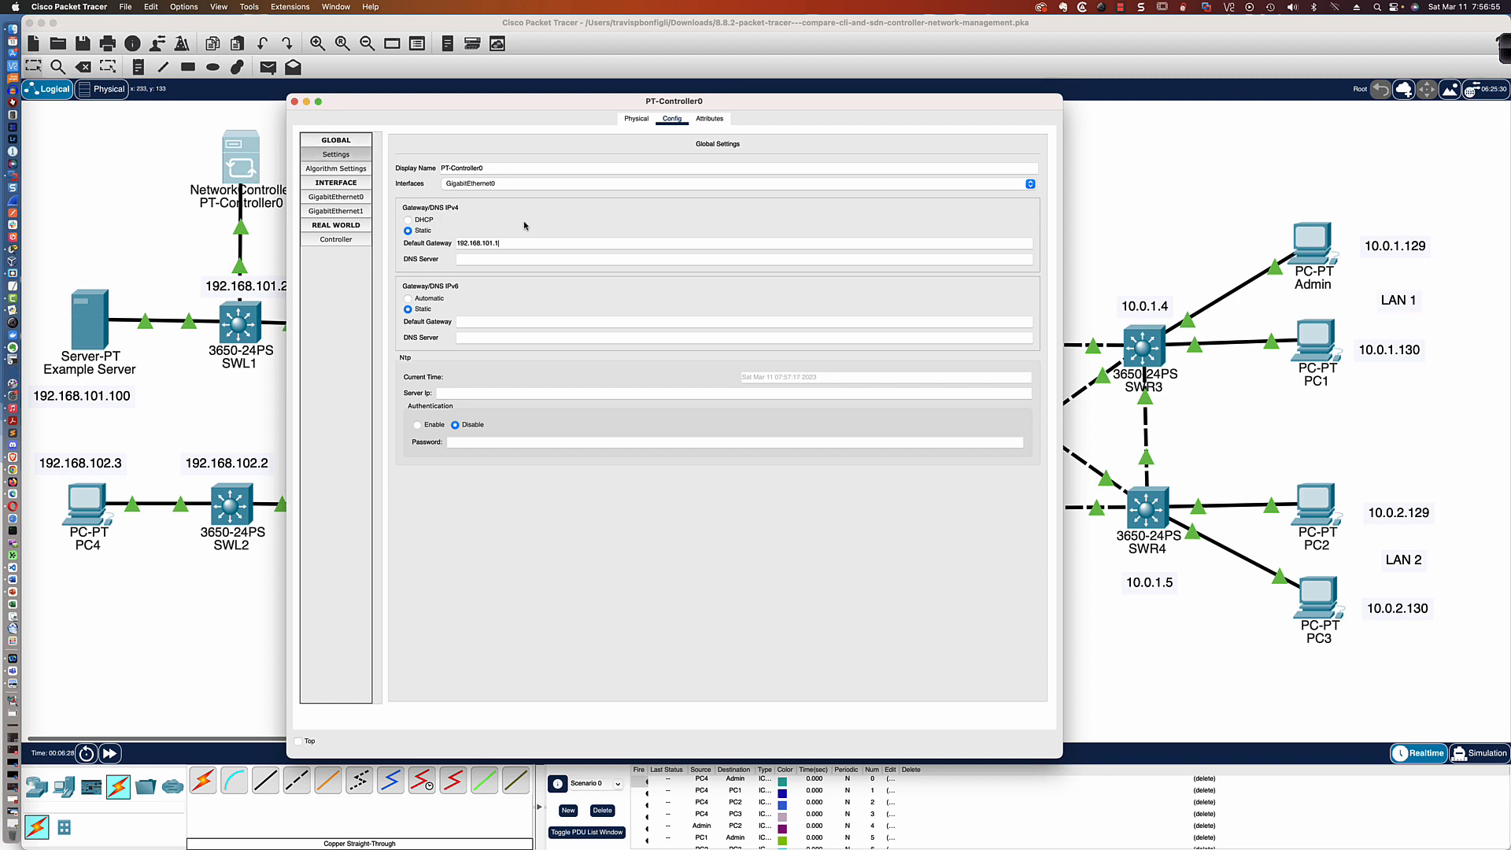
{"action": "left_click", "coordinate": [336, 227]}
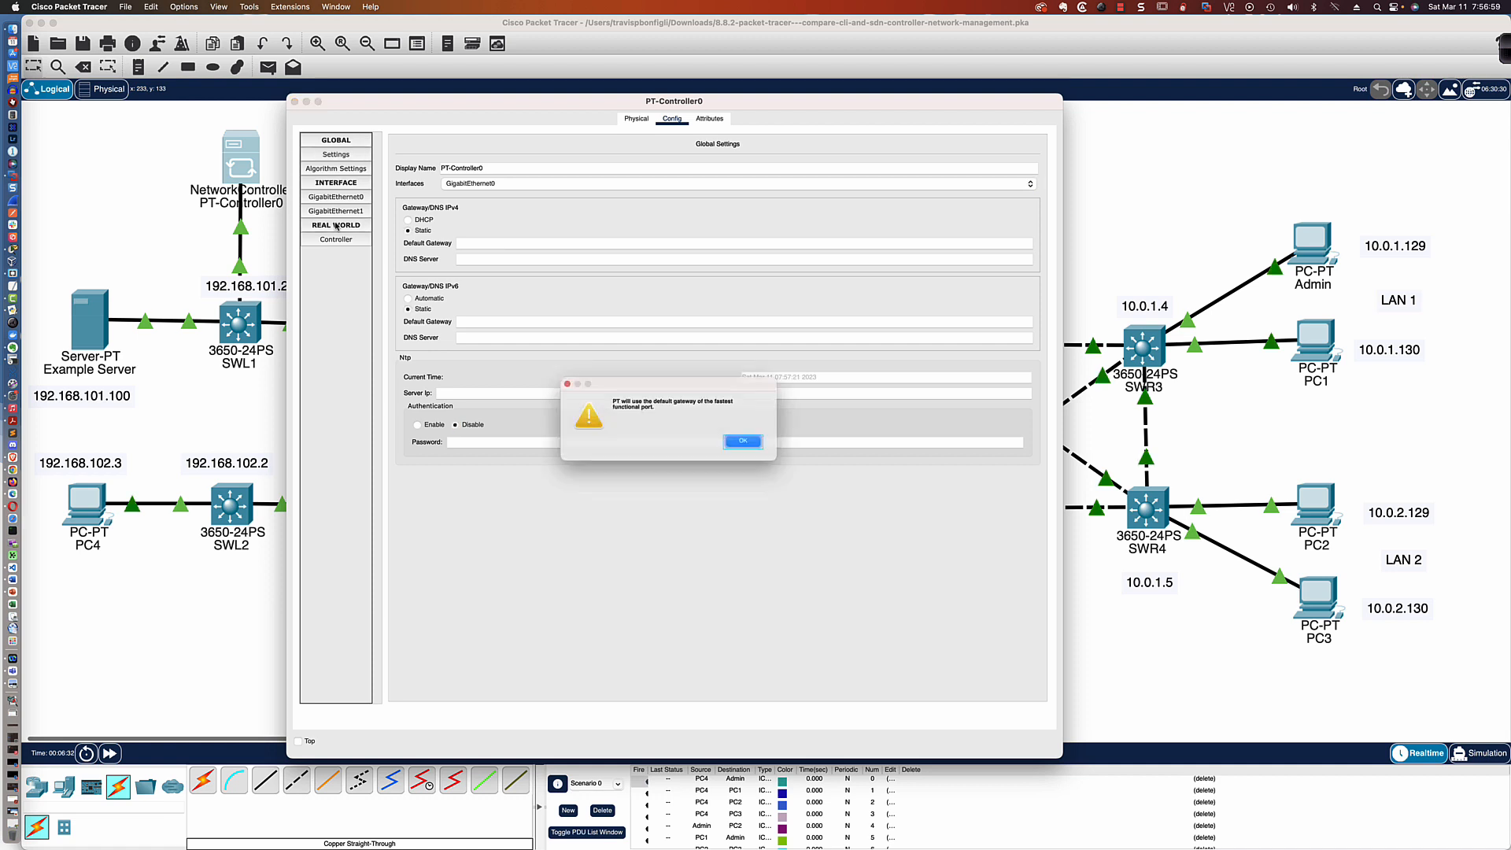
{"action": "left_click", "coordinate": [754, 443]}
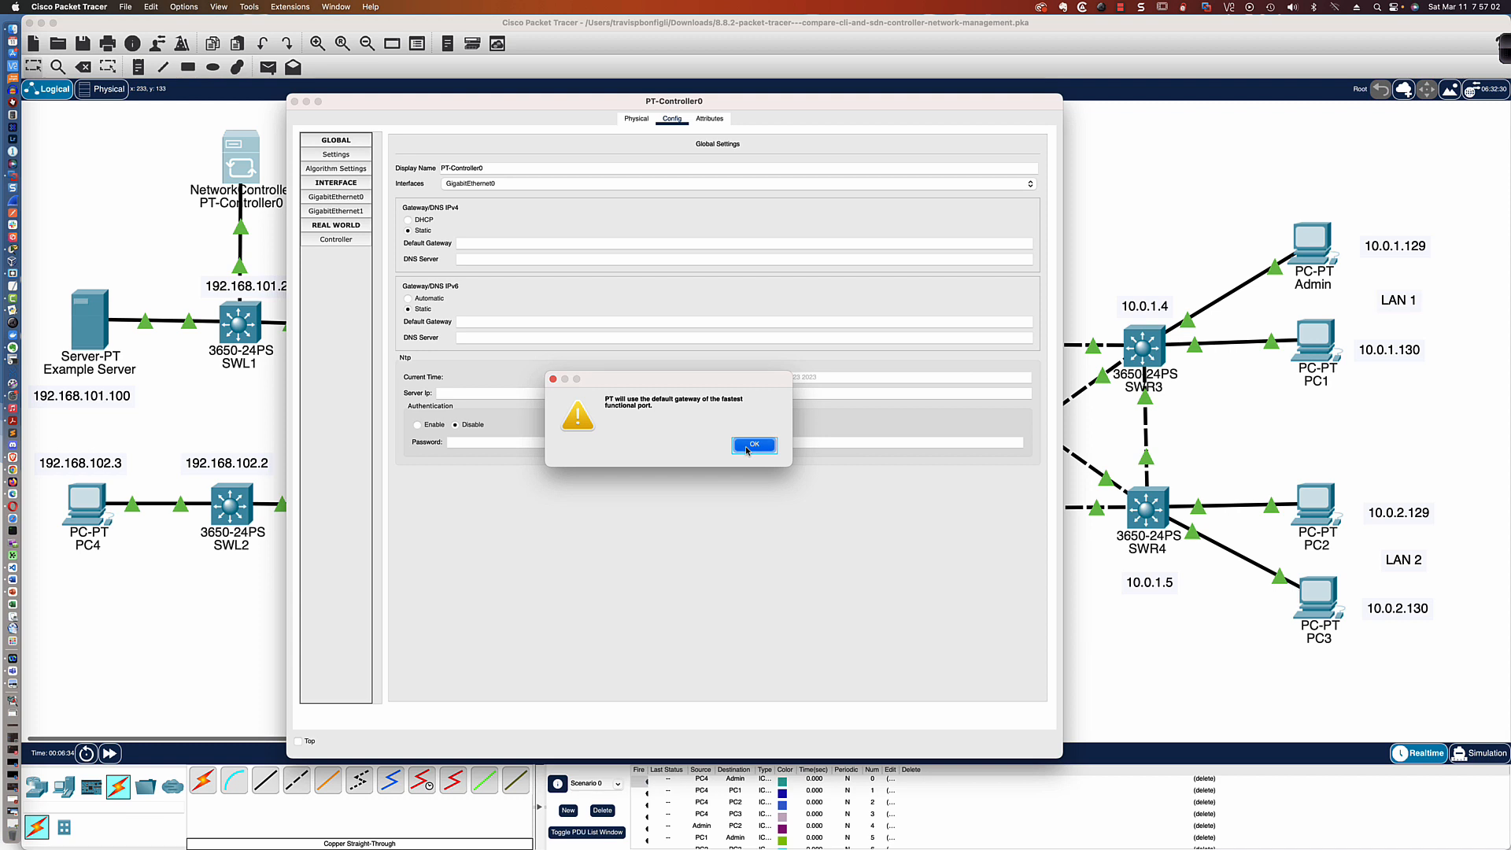
View the controller's real-world settings and check the Miscellaneous preferences for external access to the Network Controller REST API
{"action": "left_click", "coordinate": [342, 241]}
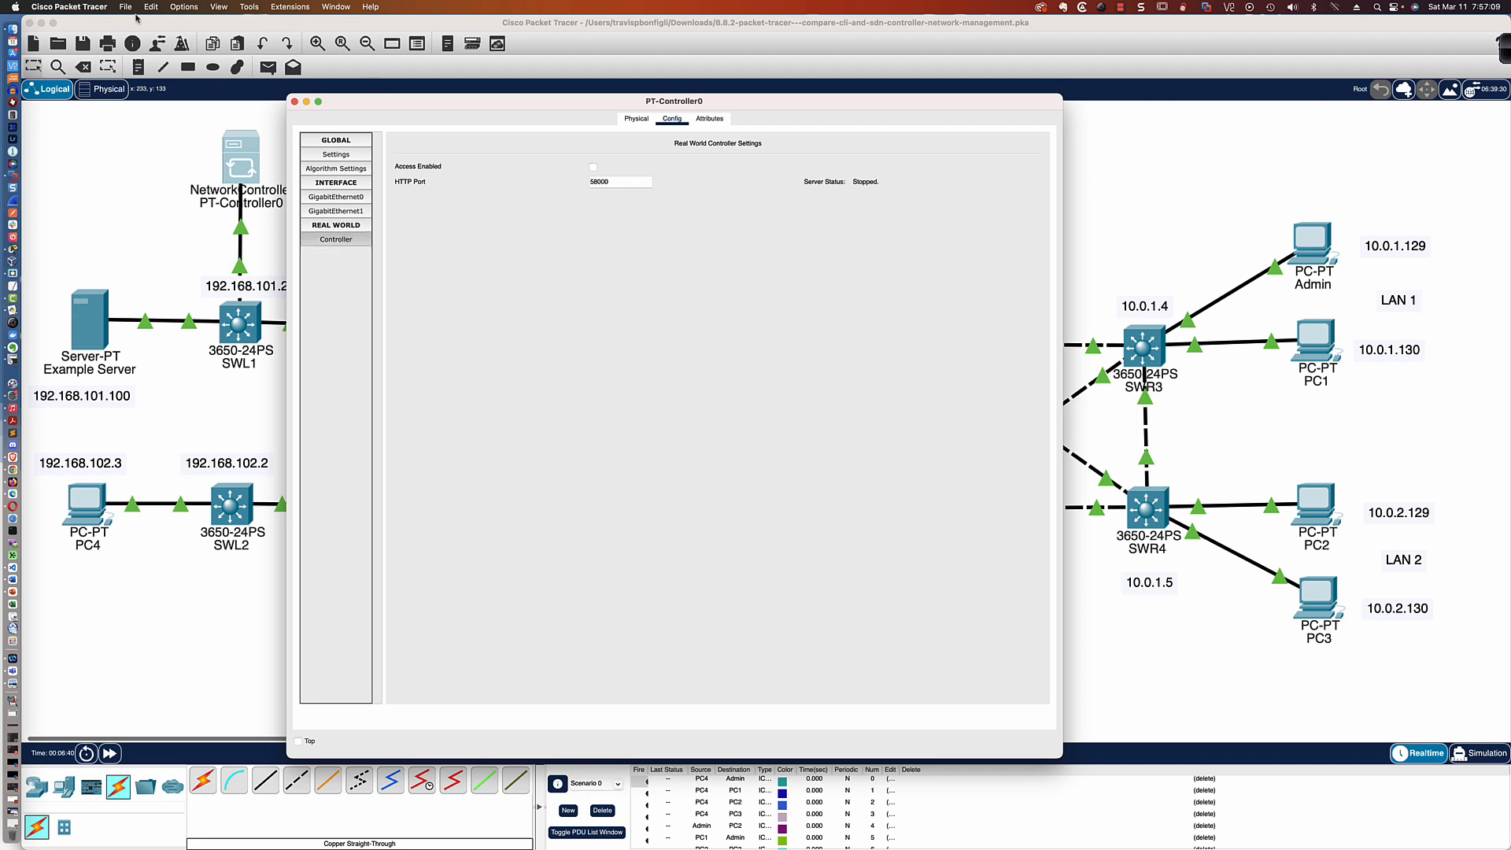
{"action": "left_click", "coordinate": [98, 11]}
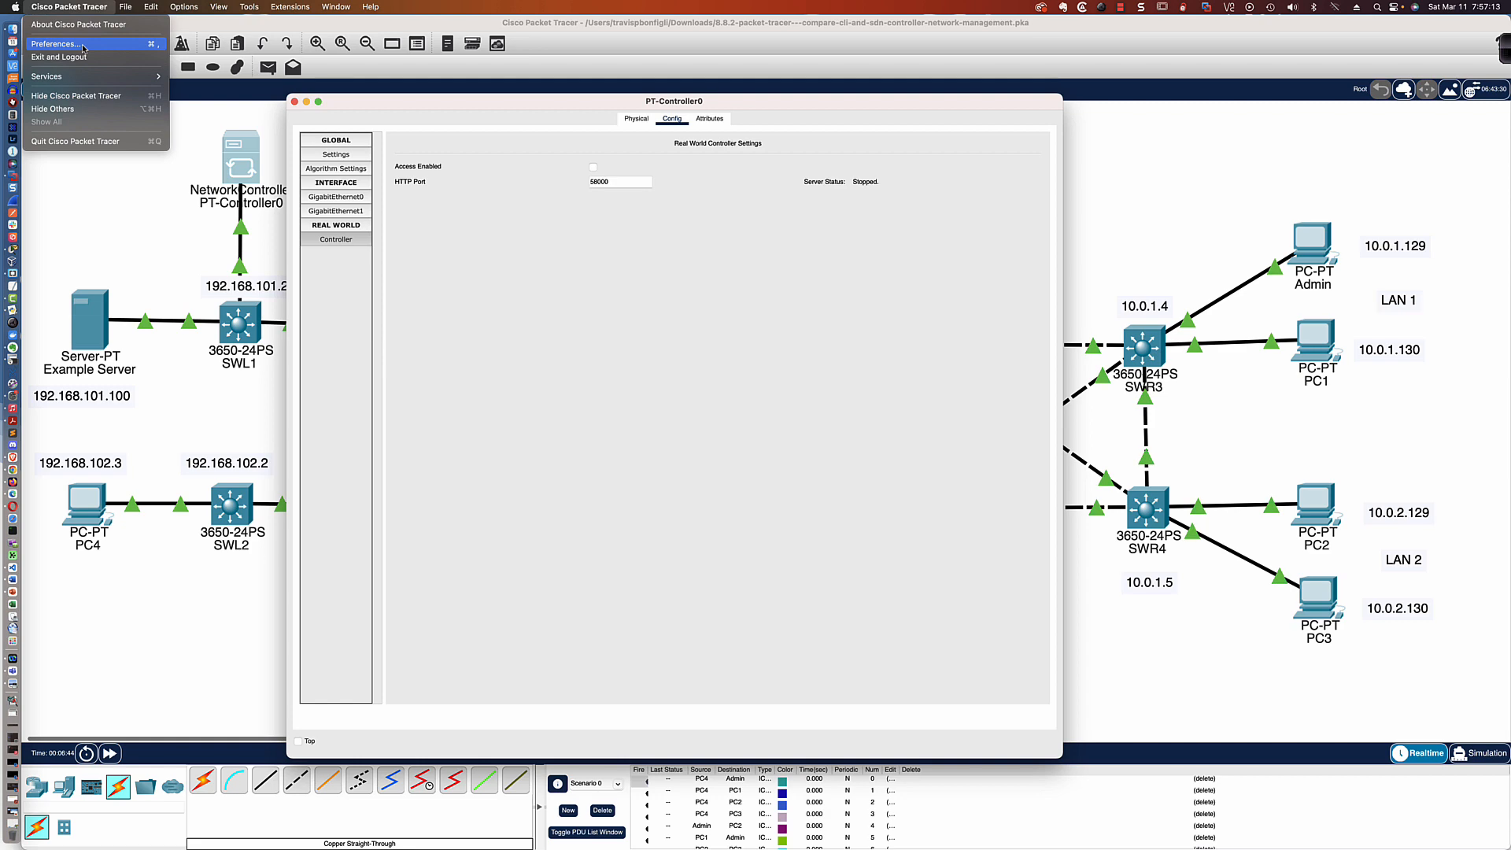
{"action": "left_click", "coordinate": [83, 47]}
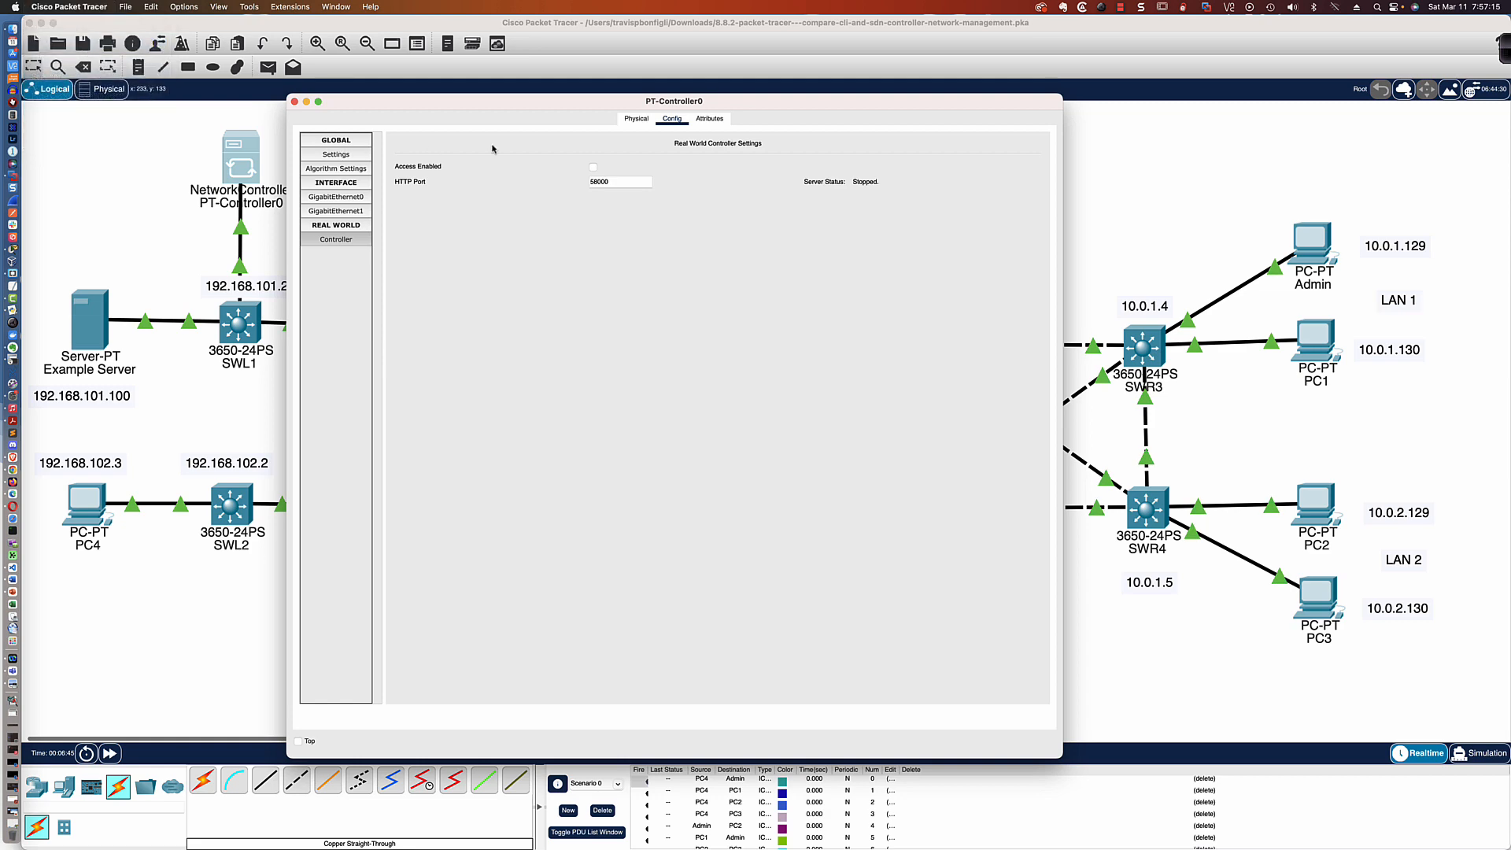
{"action": "left_click", "coordinate": [731, 146]}
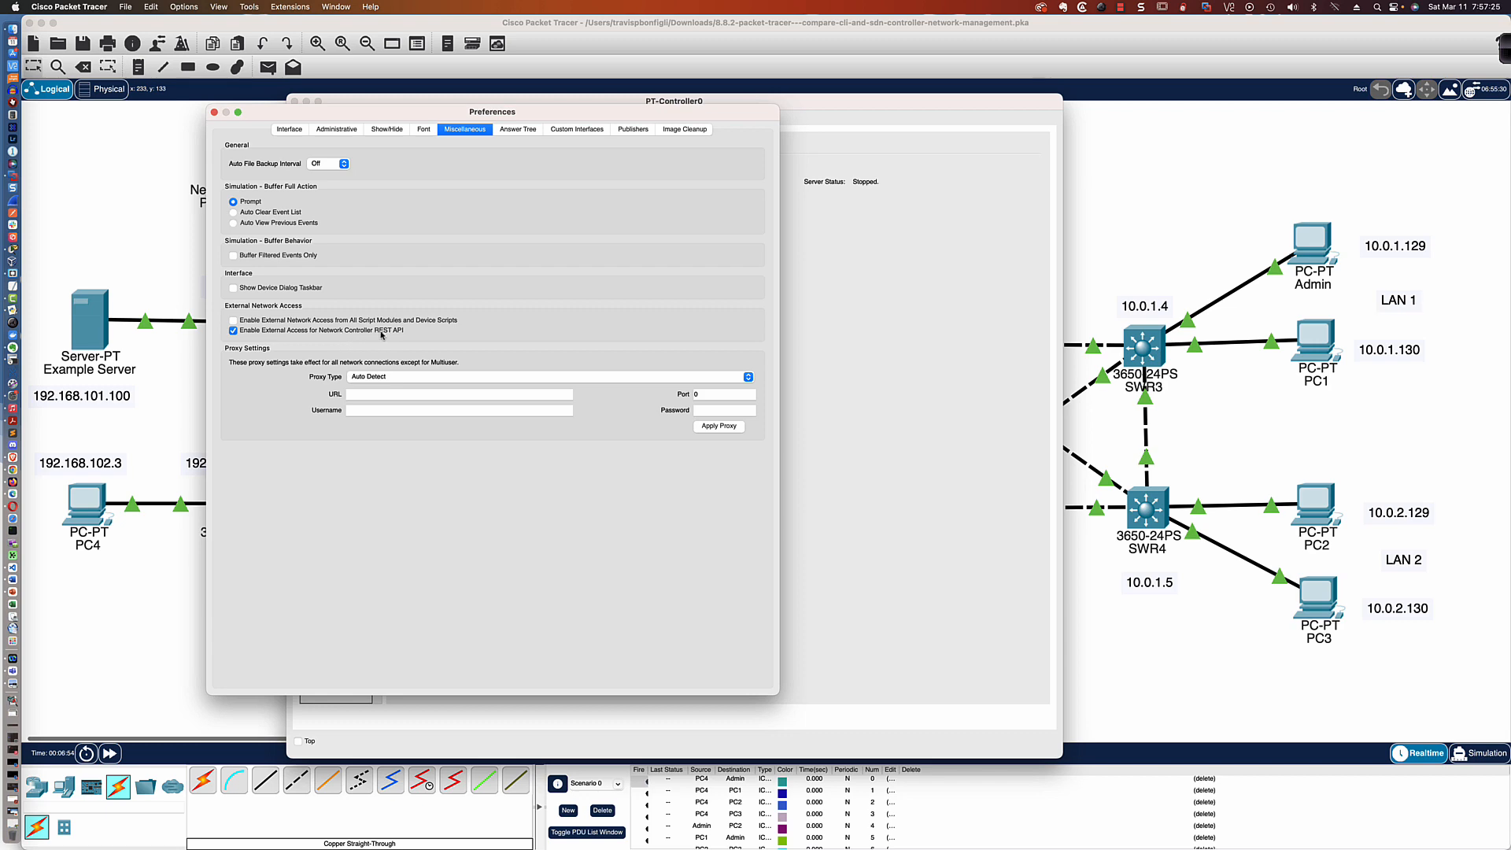
{"action": "left_click", "coordinate": [214, 115]}
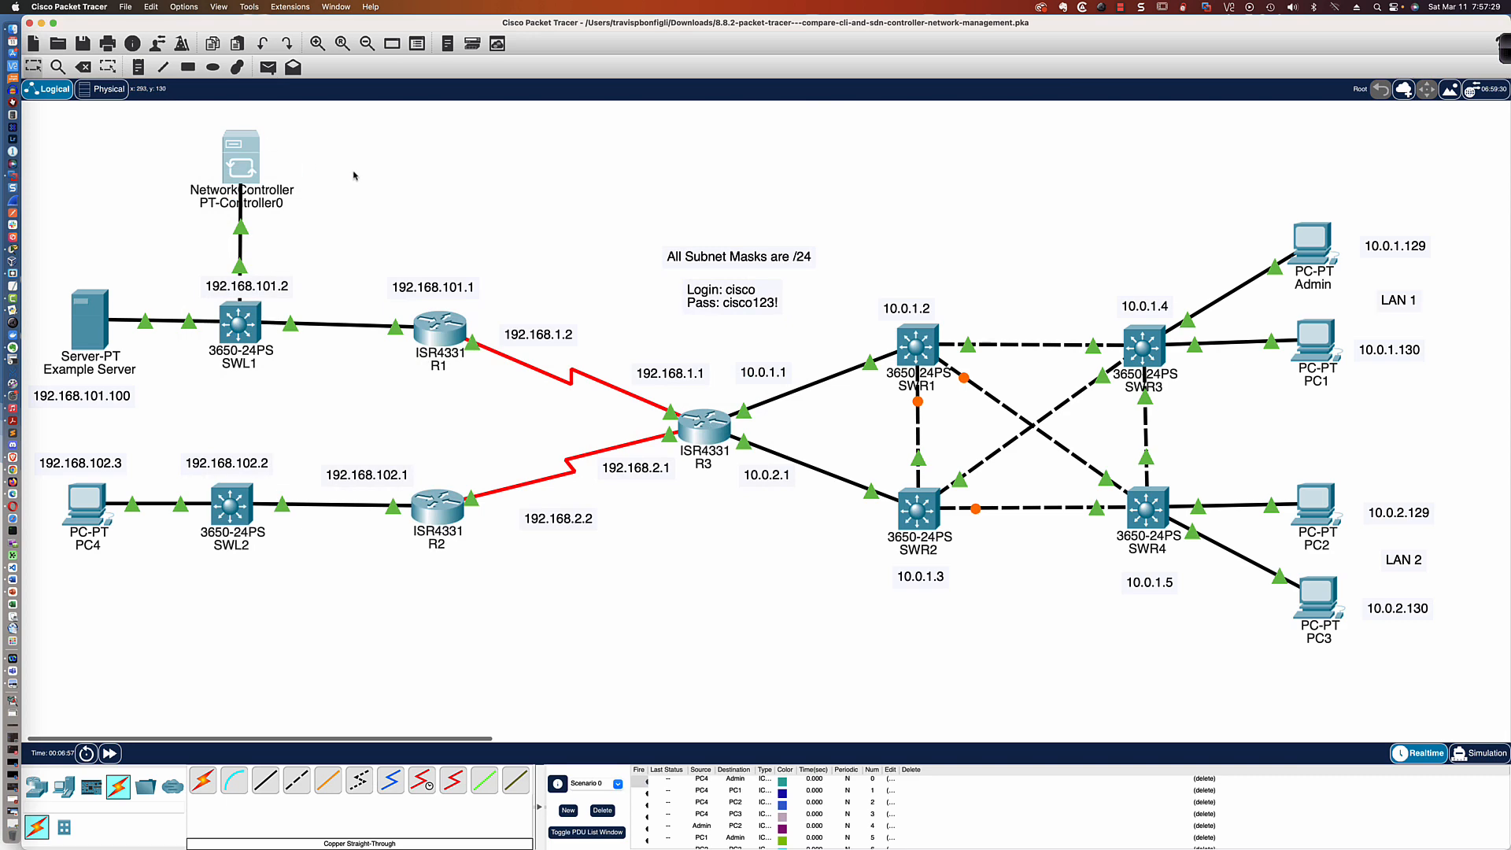
Reopen the network controller's window, enlarge it and enable real-world controller access on HTTP port 58000
{"action": "left_click", "coordinate": [242, 159]}
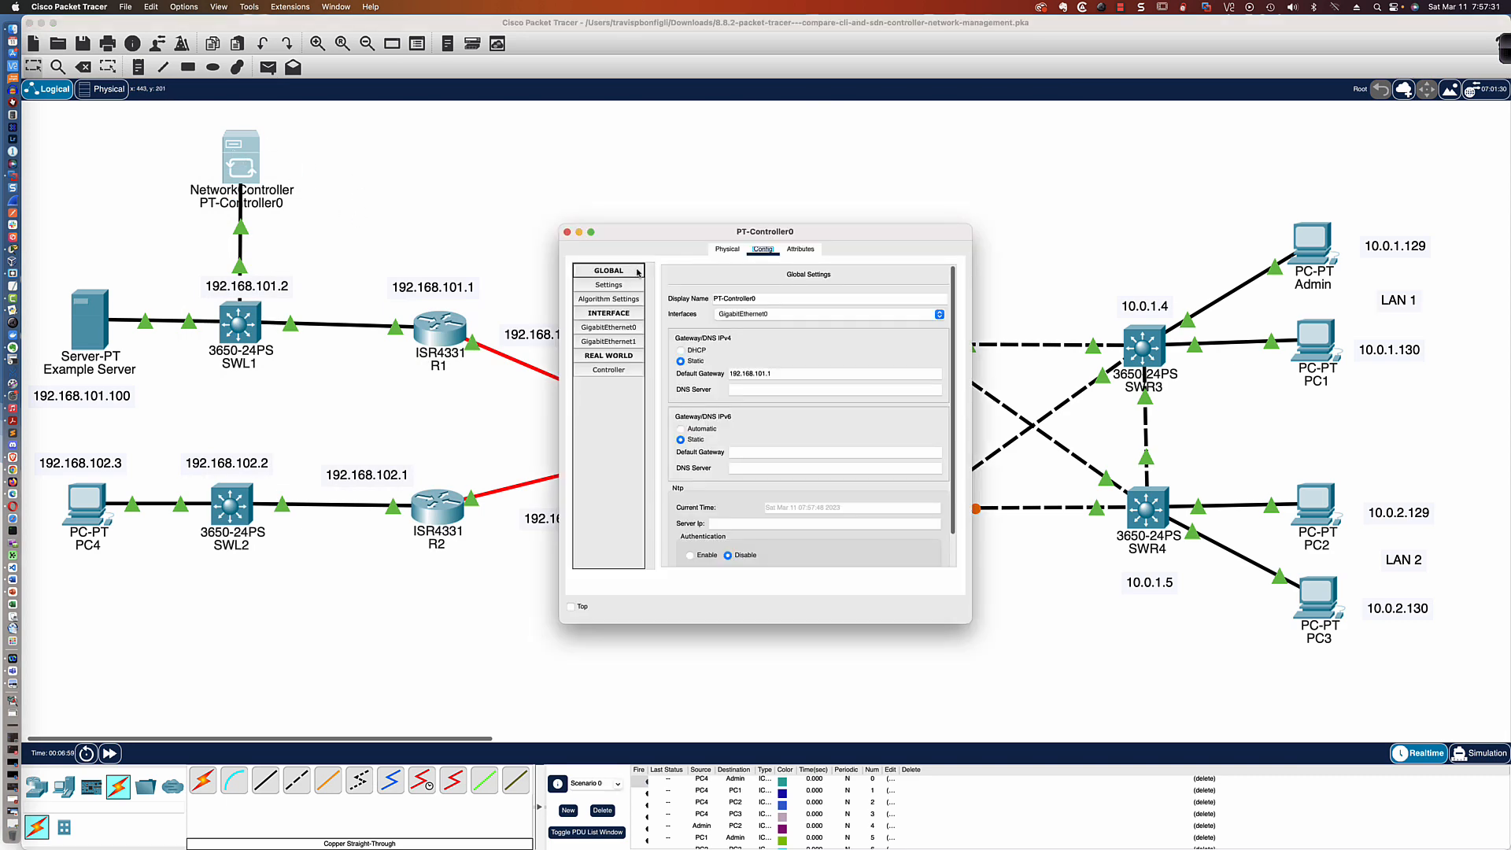
{"action": "left_click_drag", "start_coordinate": [692, 231], "coordinate": [441, 115]}
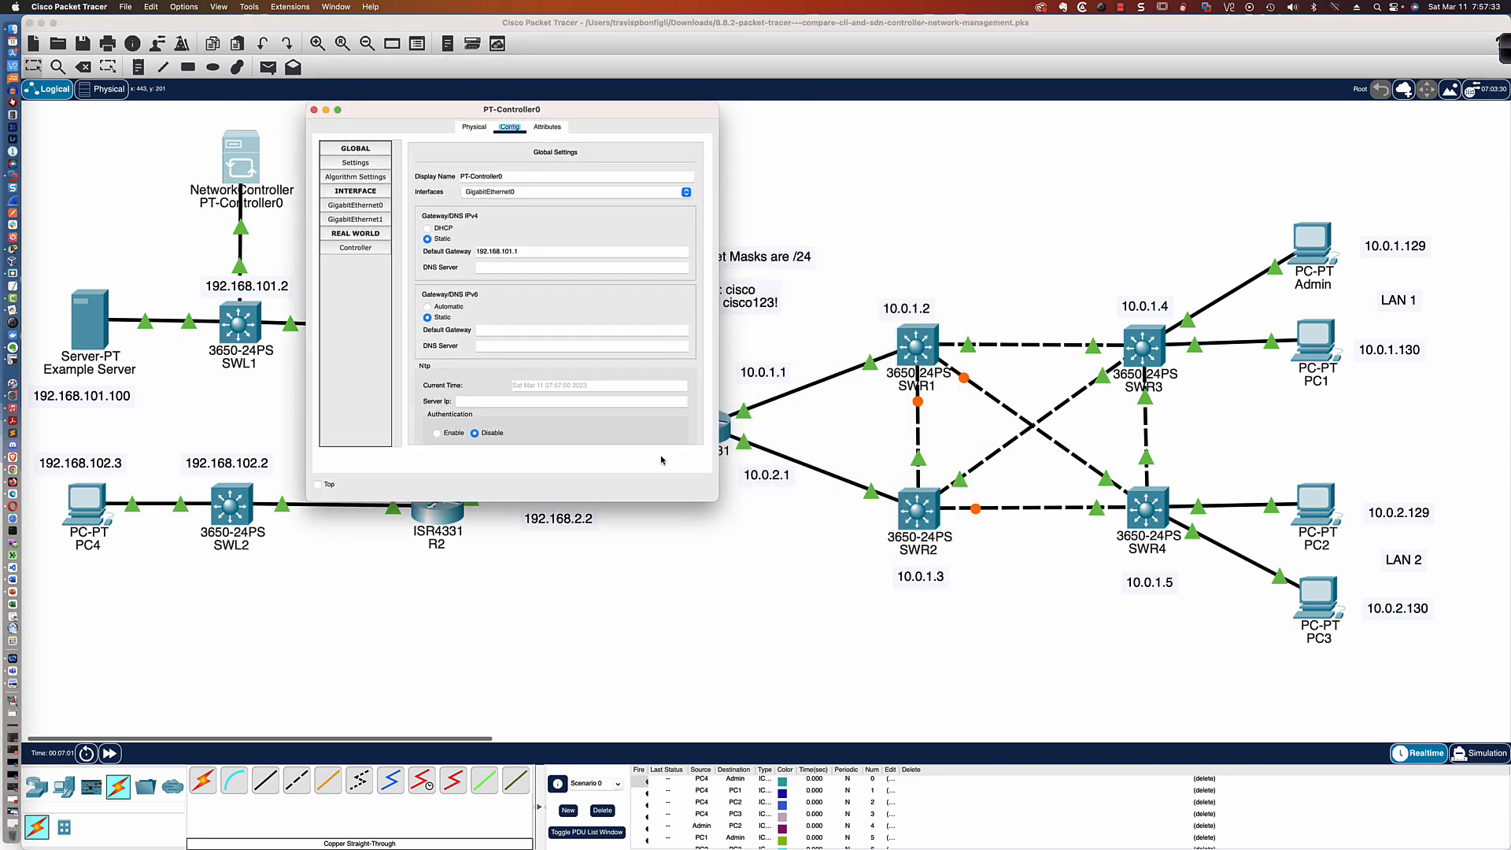
{"action": "left_click_drag", "start_coordinate": [714, 497], "coordinate": [1045, 647]}
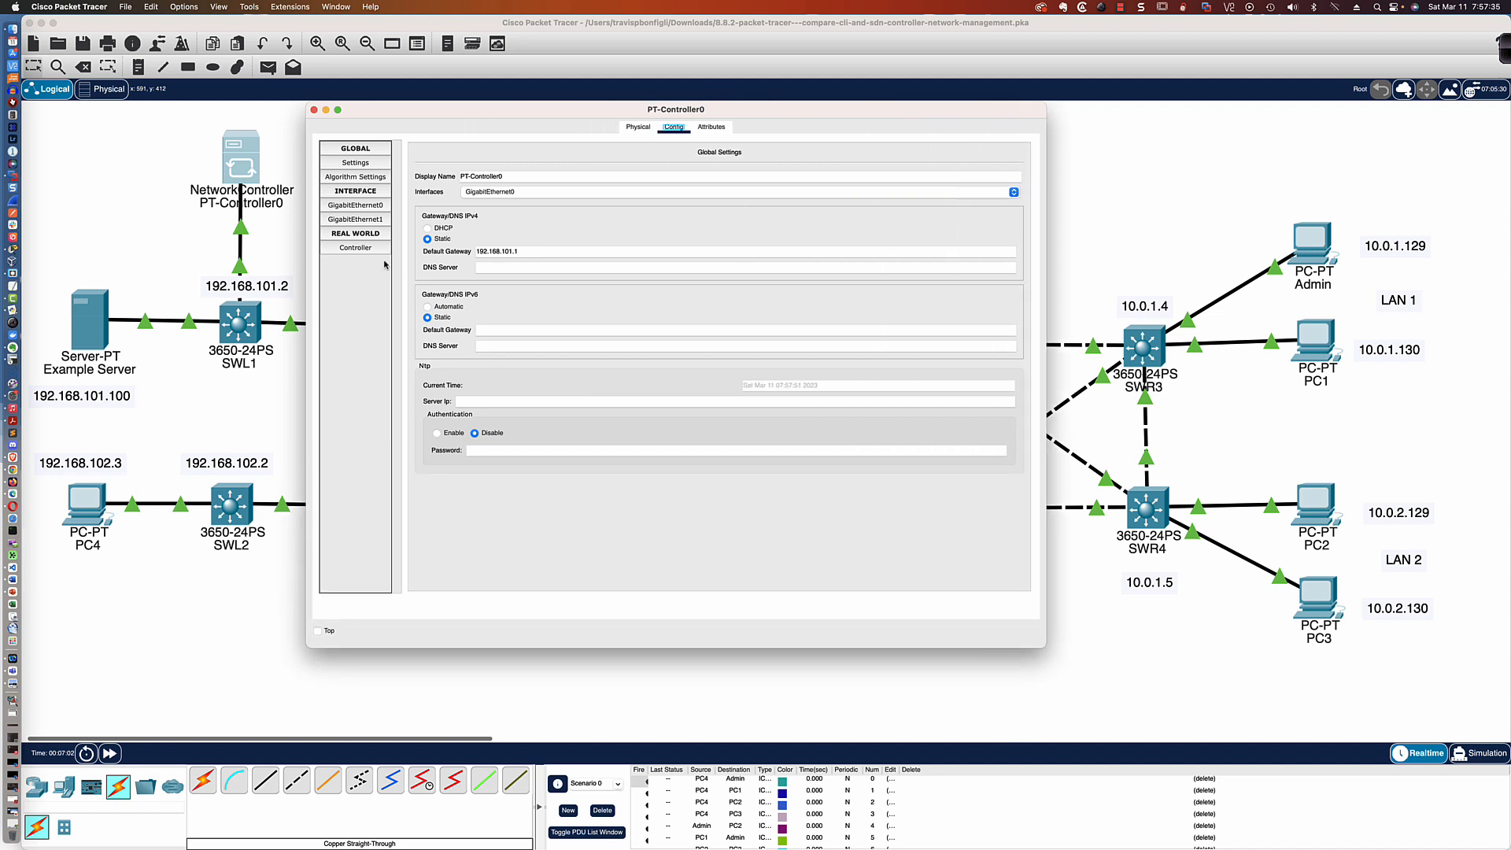
{"action": "left_click", "coordinate": [366, 249]}
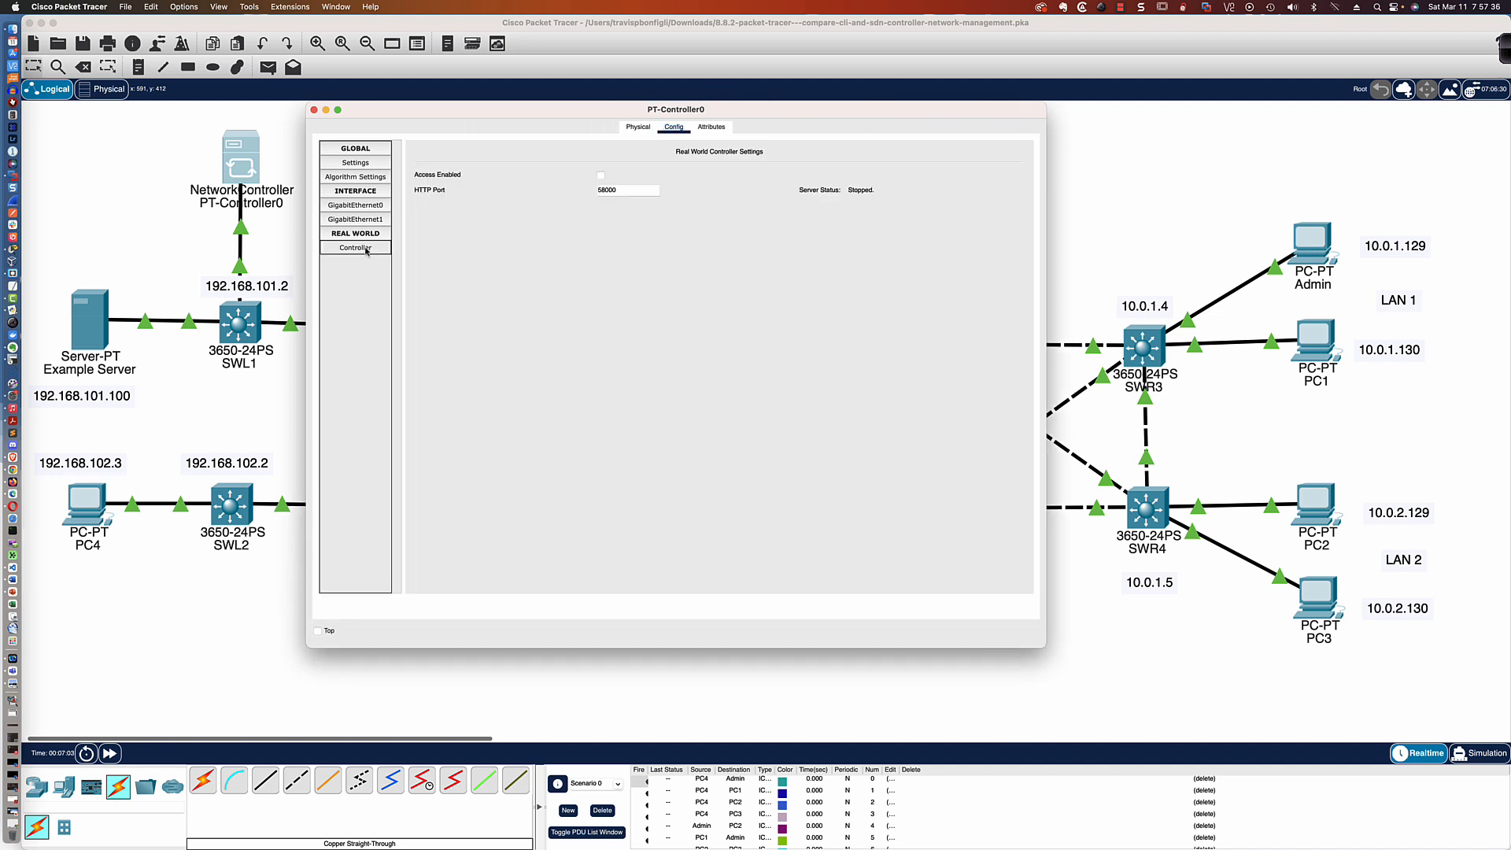
{"action": "left_click", "coordinate": [601, 175]}
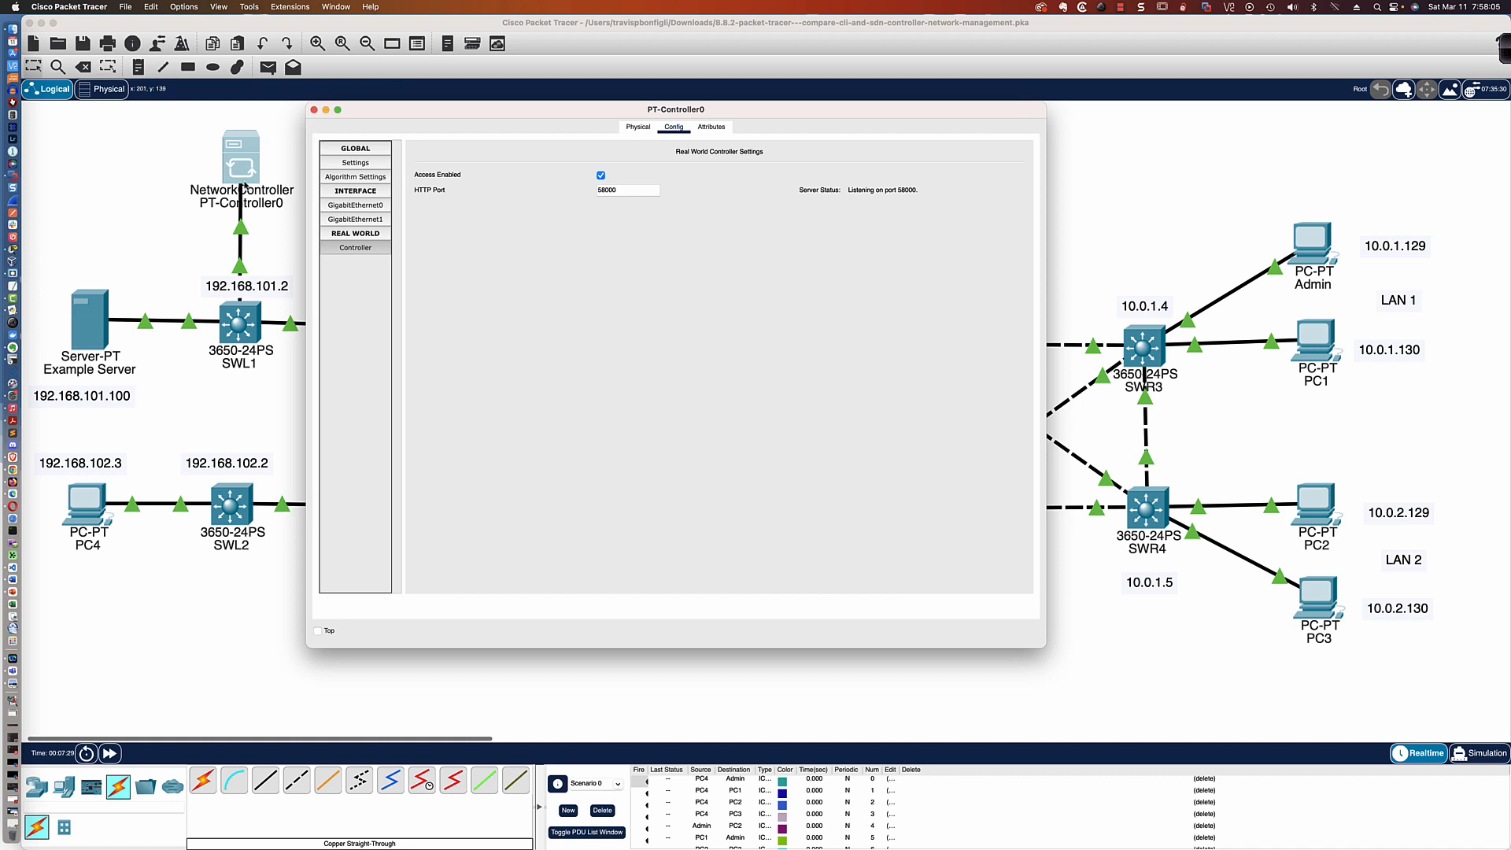
{"action": "left_click_drag", "start_coordinate": [242, 182], "coordinate": [240, 174]}
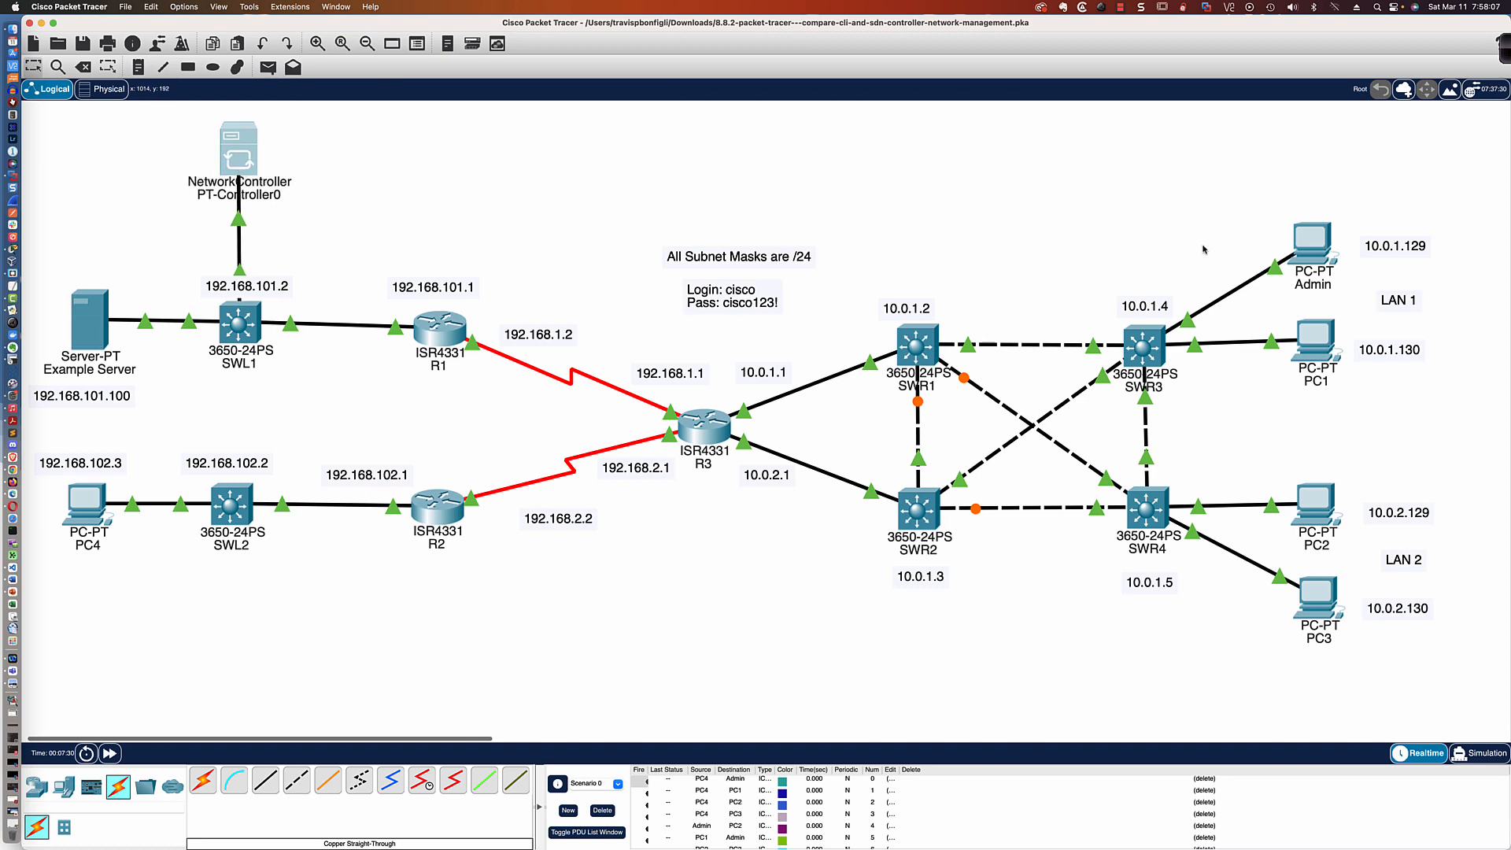
Open the Admin PC's device window, move it nearer the upper edge of the topology and enlarge it
{"action": "left_click", "coordinate": [1310, 244]}
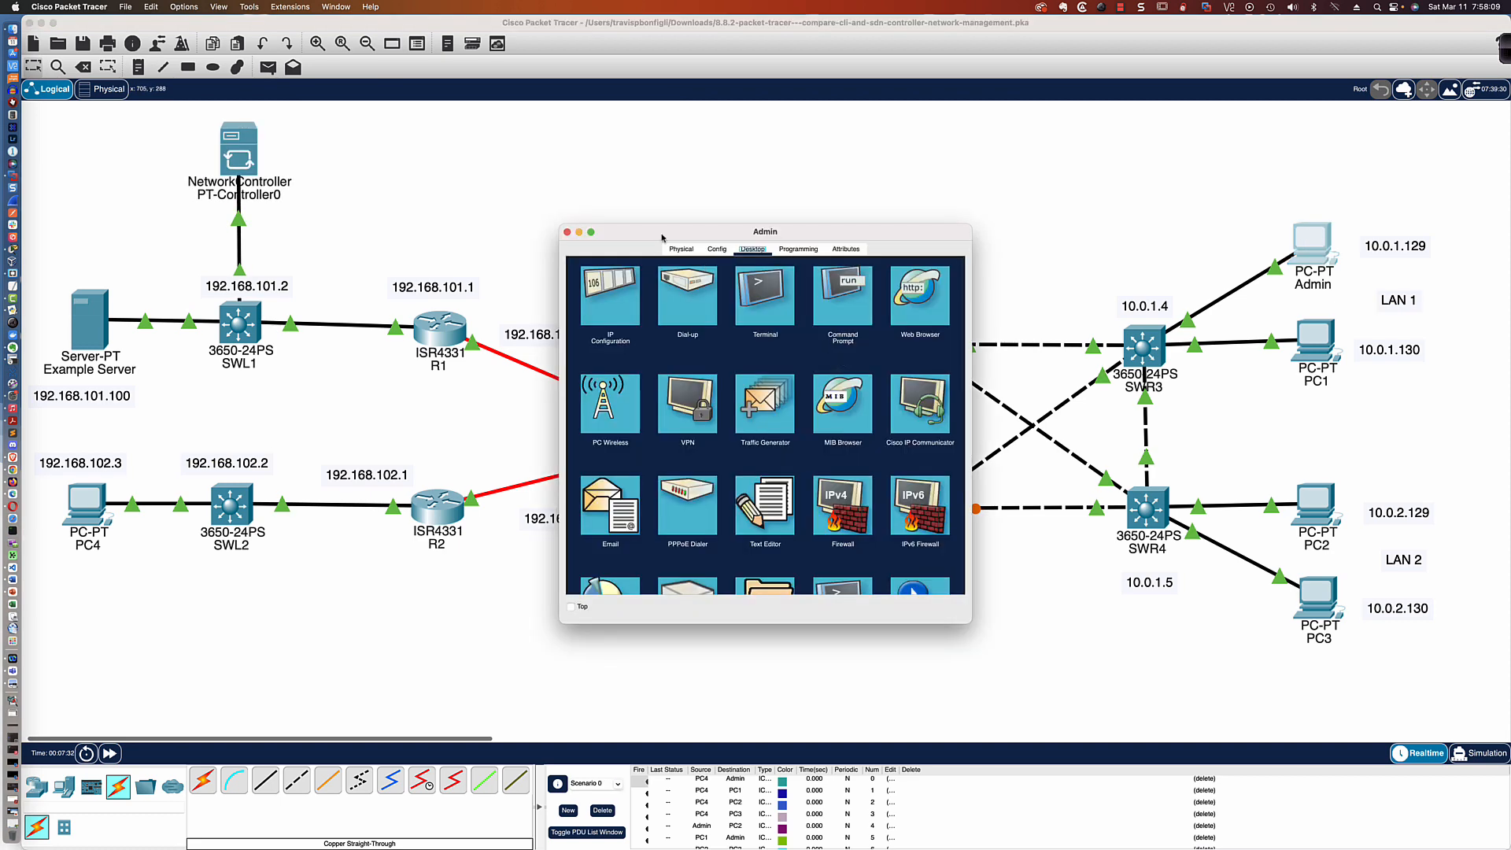
{"action": "left_click_drag", "start_coordinate": [661, 237], "coordinate": [454, 116]}
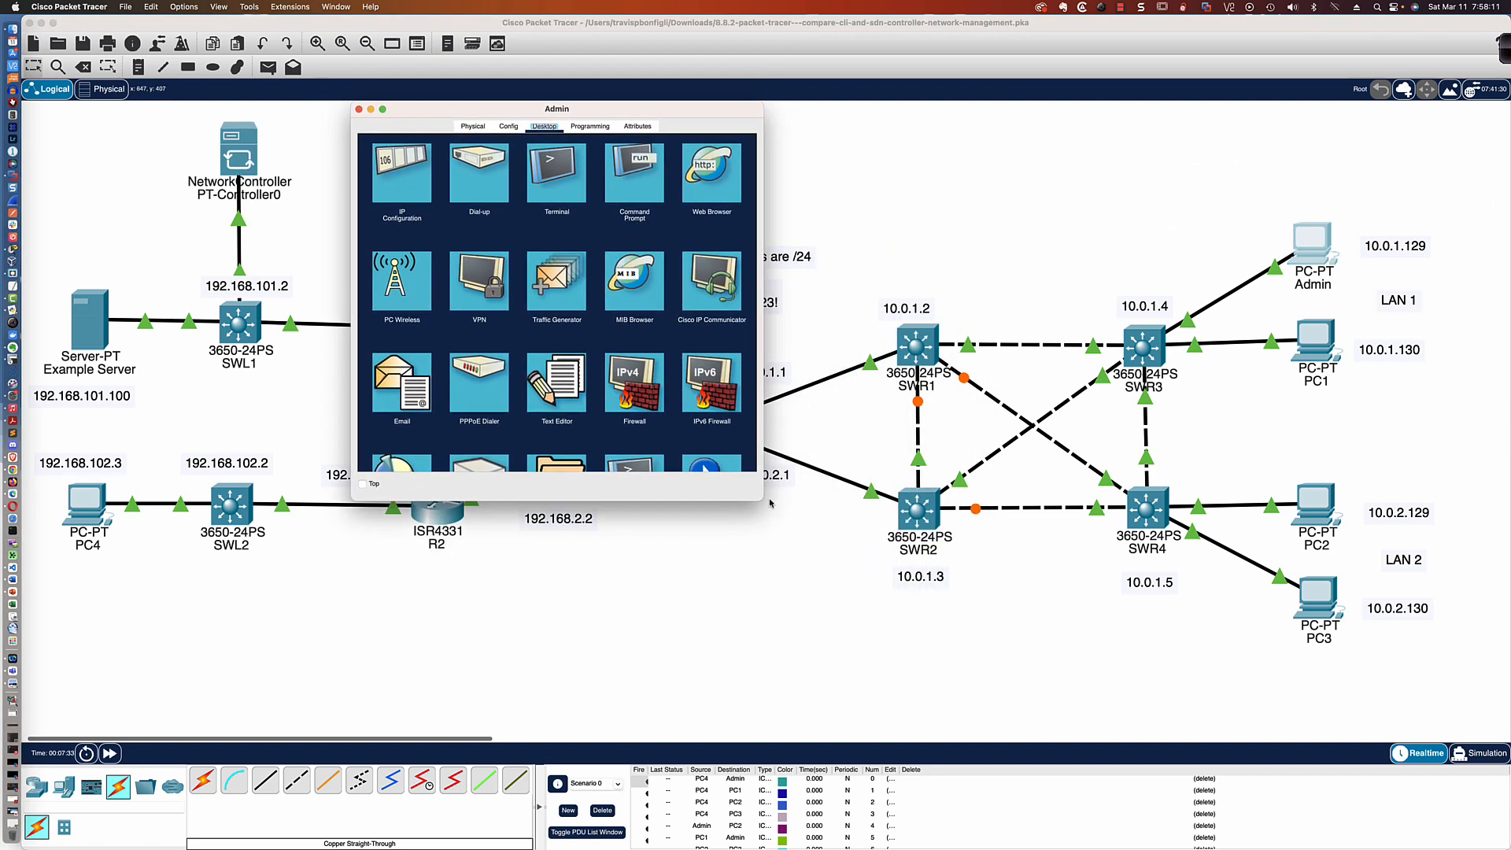
{"action": "left_click_drag", "start_coordinate": [758, 501], "coordinate": [1109, 830]}
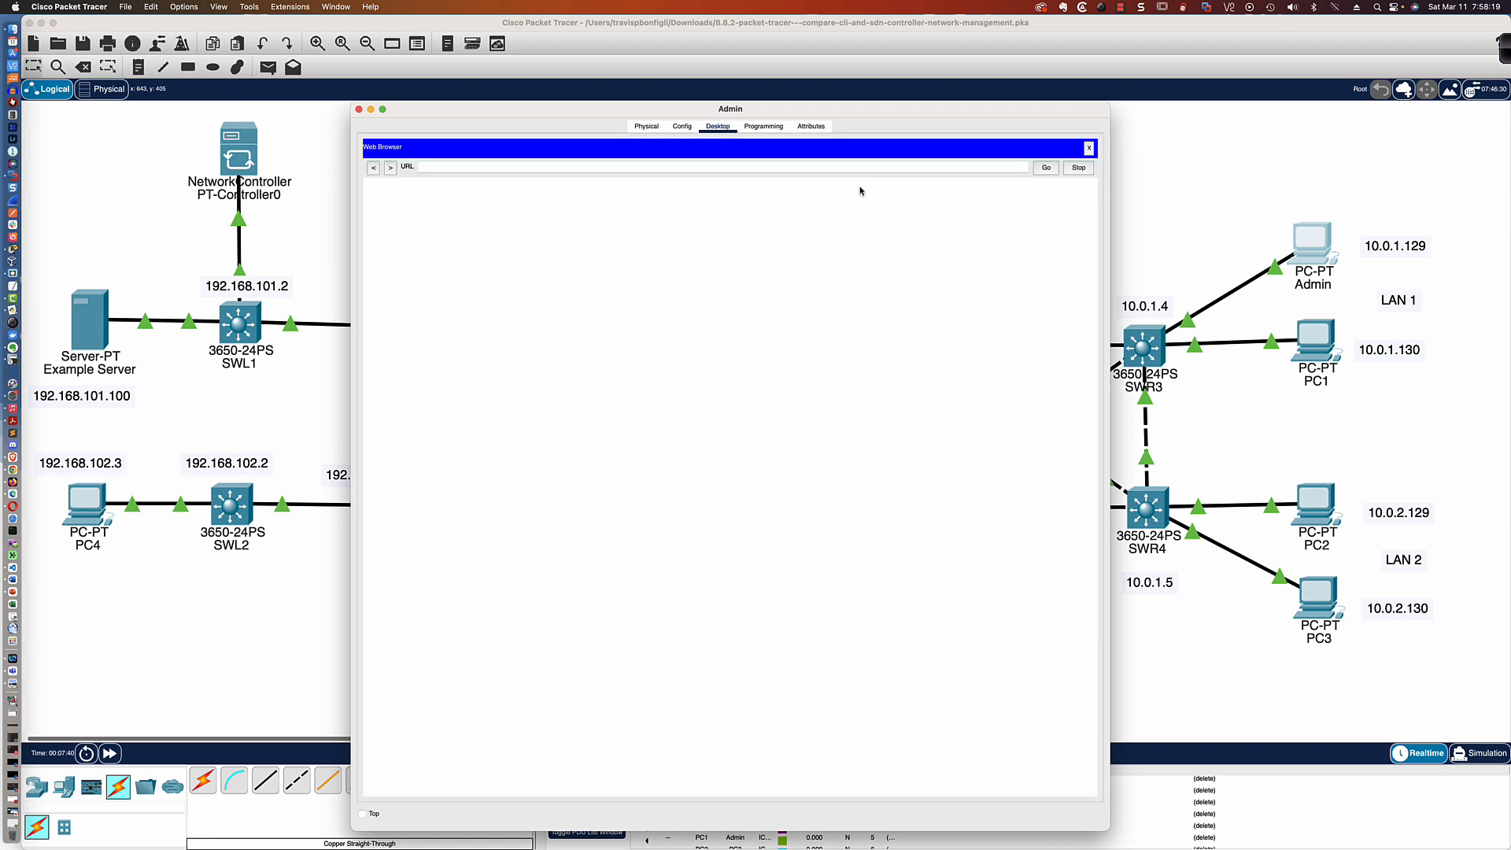
{"action": "left_click", "coordinate": [526, 168]}
{"action": "type", "text": "http:"}
{"action": "type", "text": "//192.168.101."}
{"action": "type", "text": "245"}
{"action": "key", "text": "Return"}
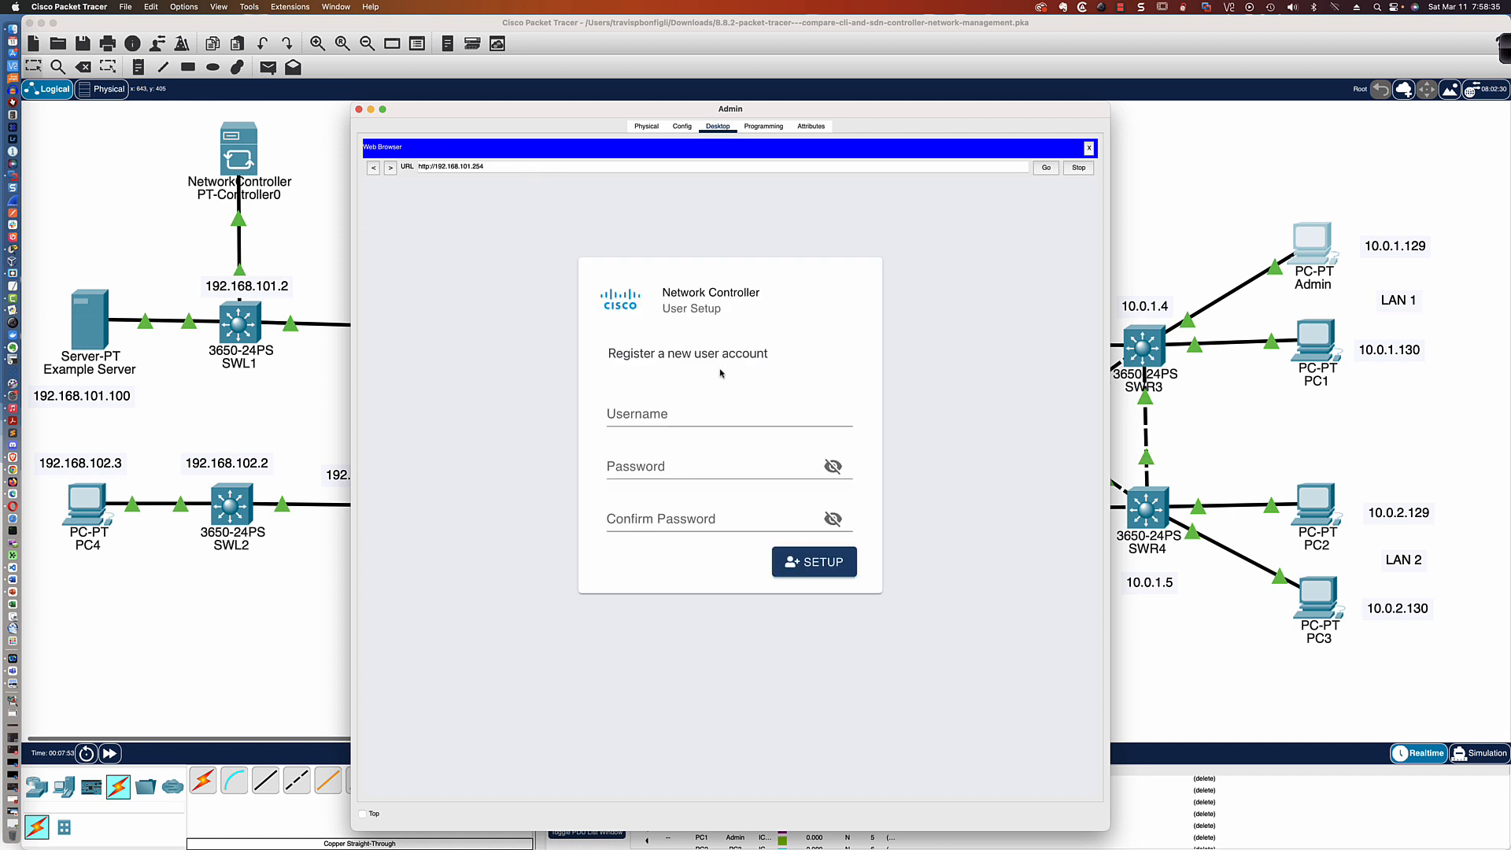
Register a new network controller user account named cisco, entering, confirming and revealing the account password
{"action": "left_click", "coordinate": [708, 417]}
{"action": "type", "text": "cis"}
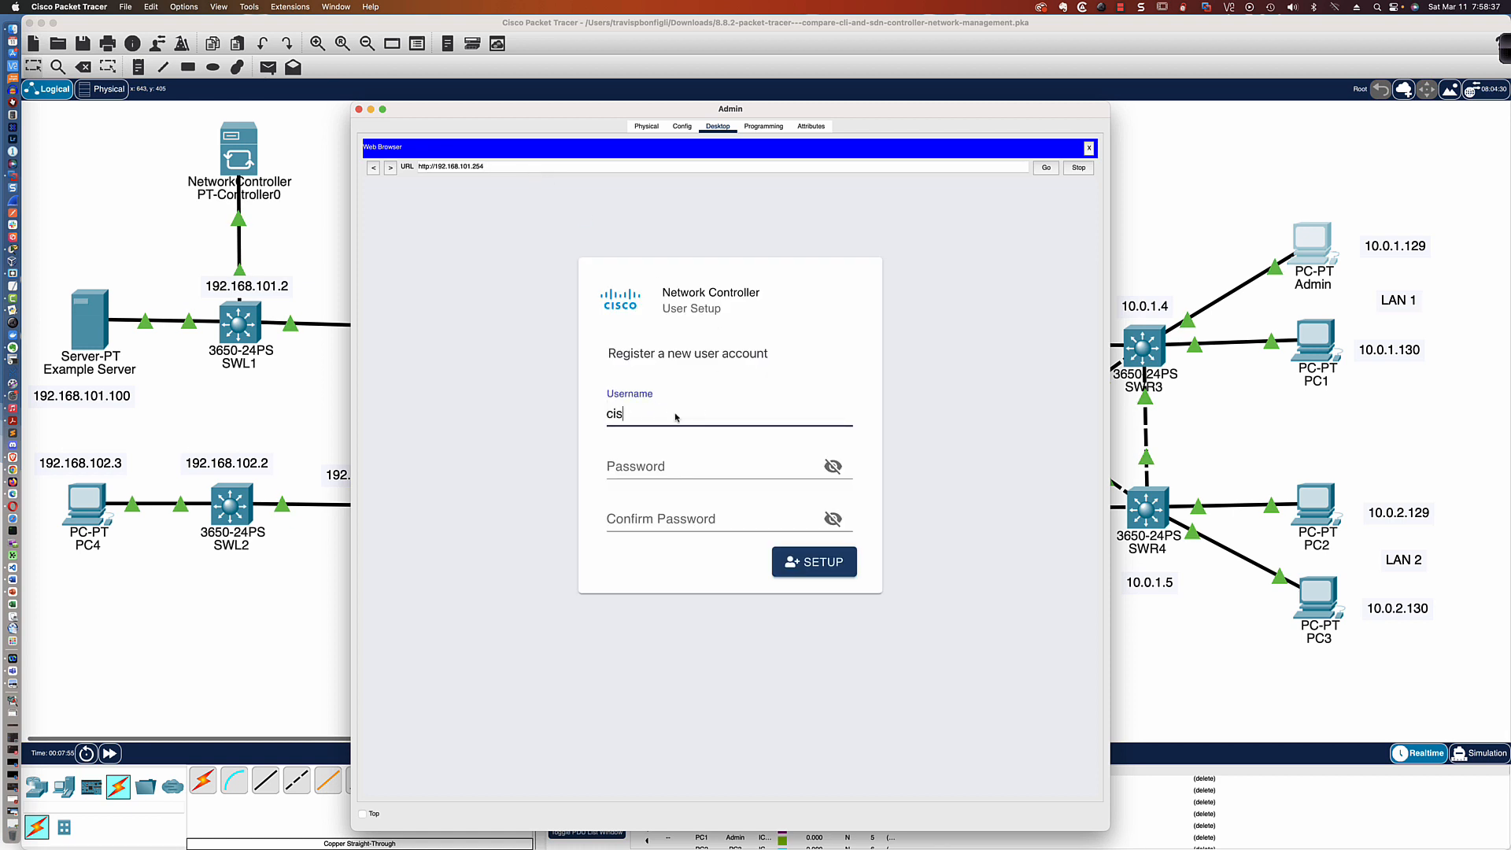
{"action": "type", "text": "co"}
{"action": "key", "text": "Tab"}
{"action": "type", "text": "cisco"}
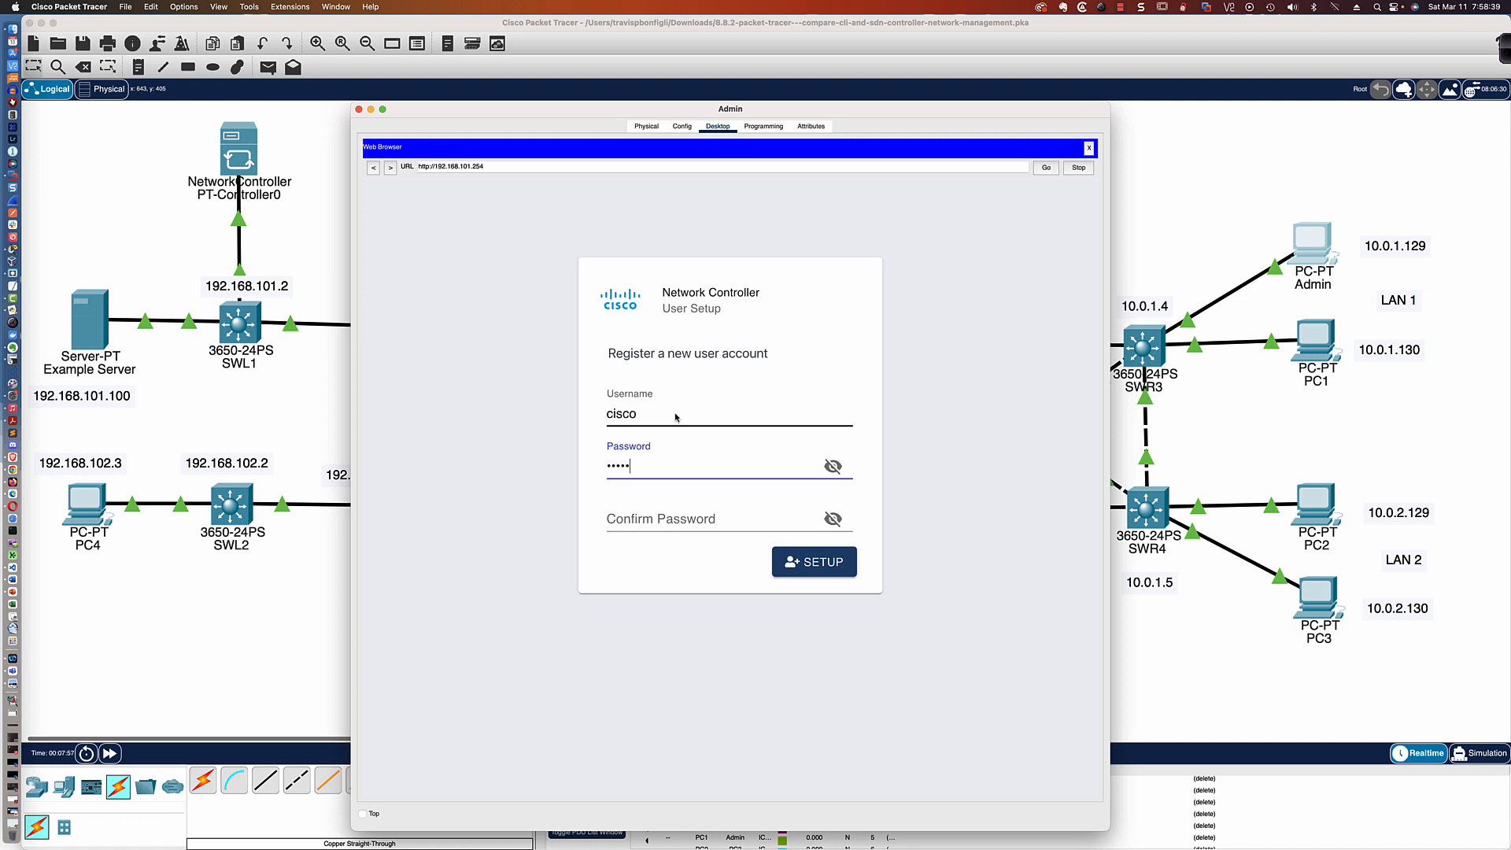
{"action": "type", "text": "123!"}
{"action": "key", "text": "Tab"}
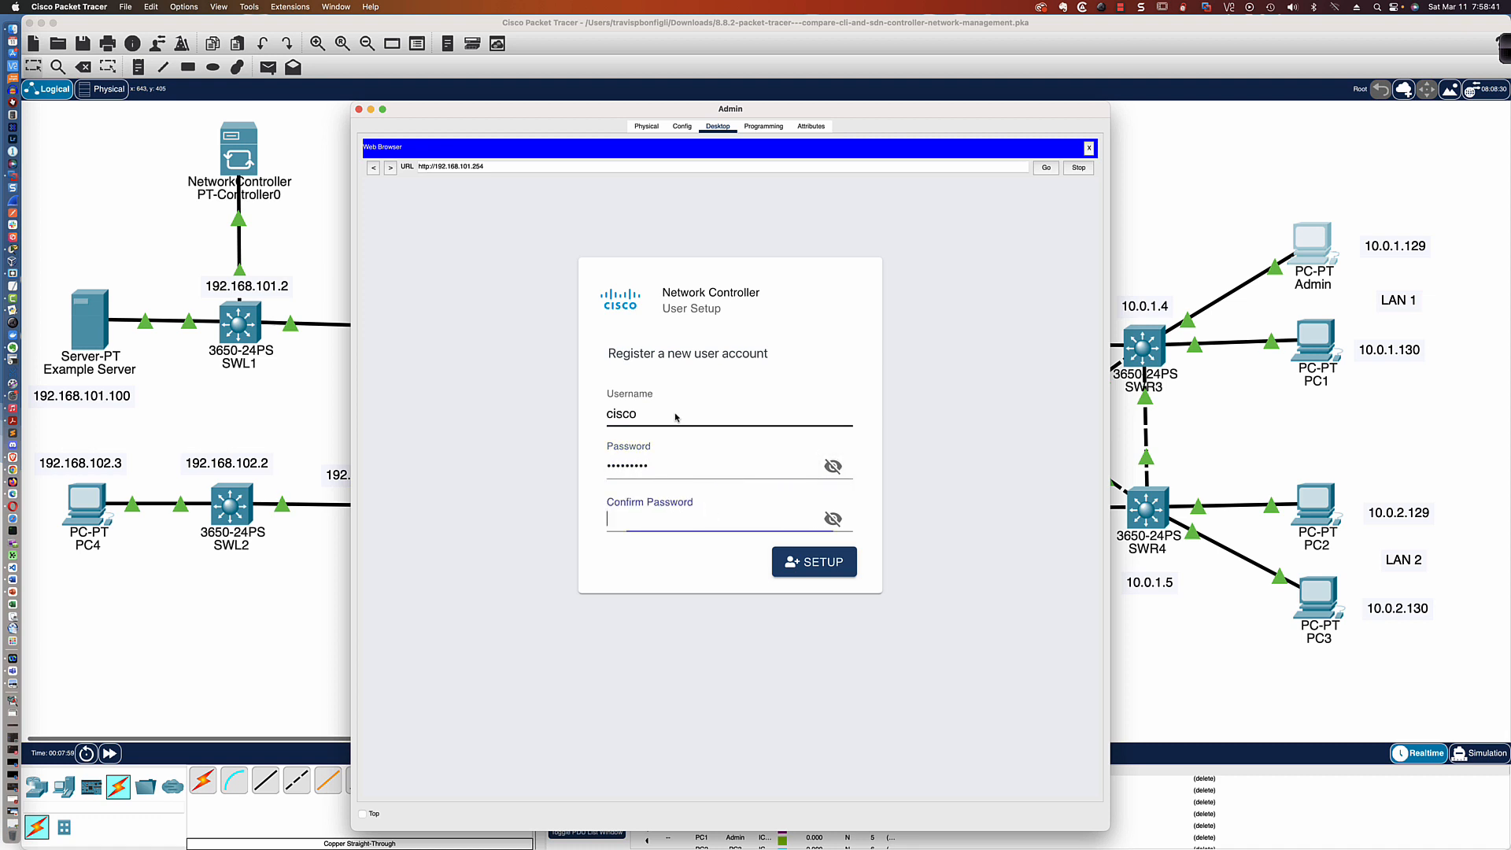
{"action": "type", "text": "cisco123!"}
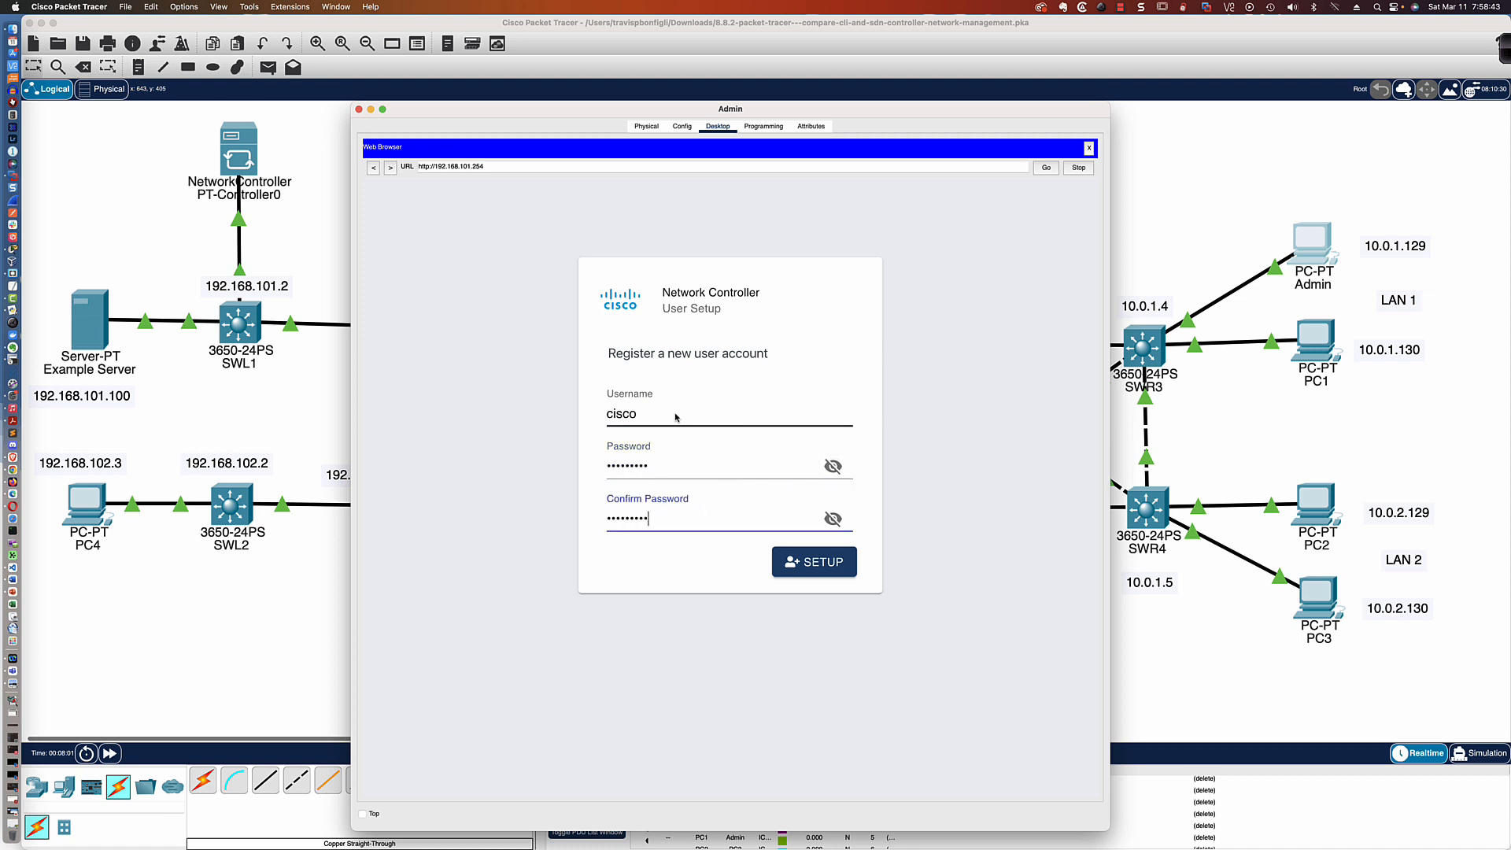
{"action": "left_click", "coordinate": [832, 466]}
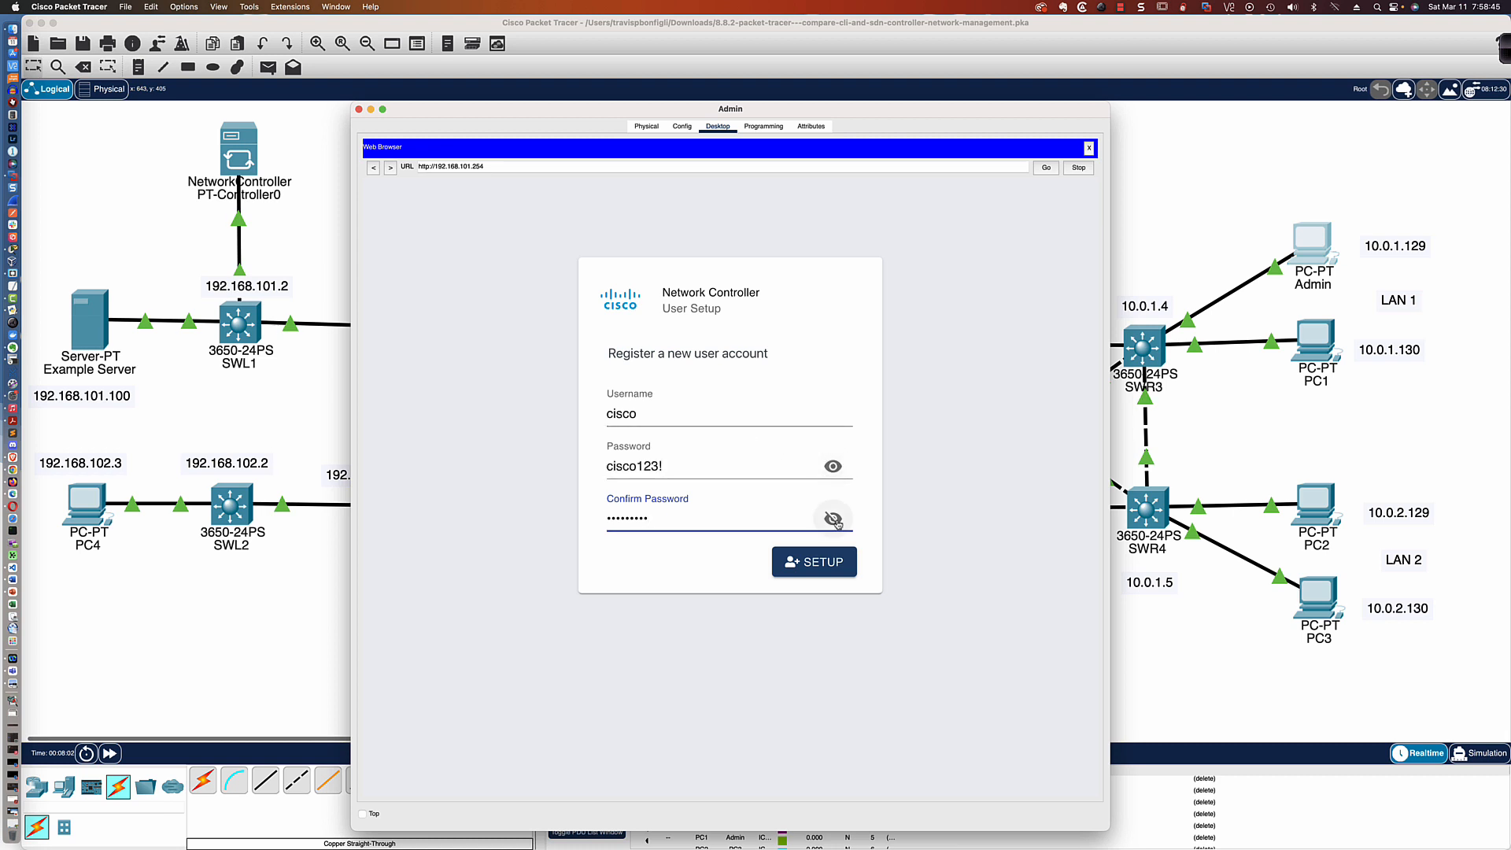
{"action": "left_click", "coordinate": [835, 521]}
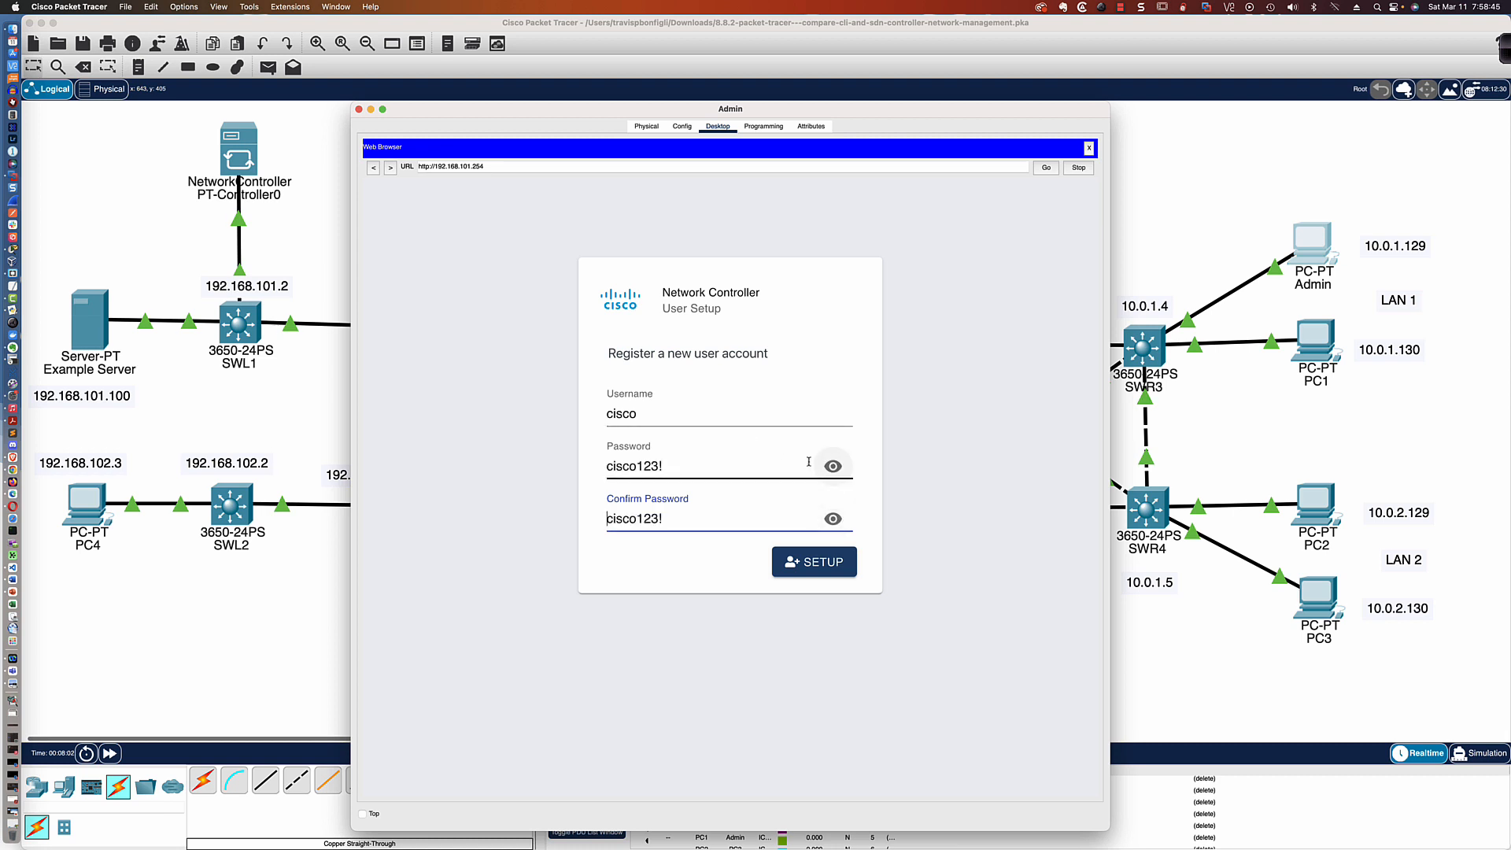
{"action": "left_click", "coordinate": [821, 563]}
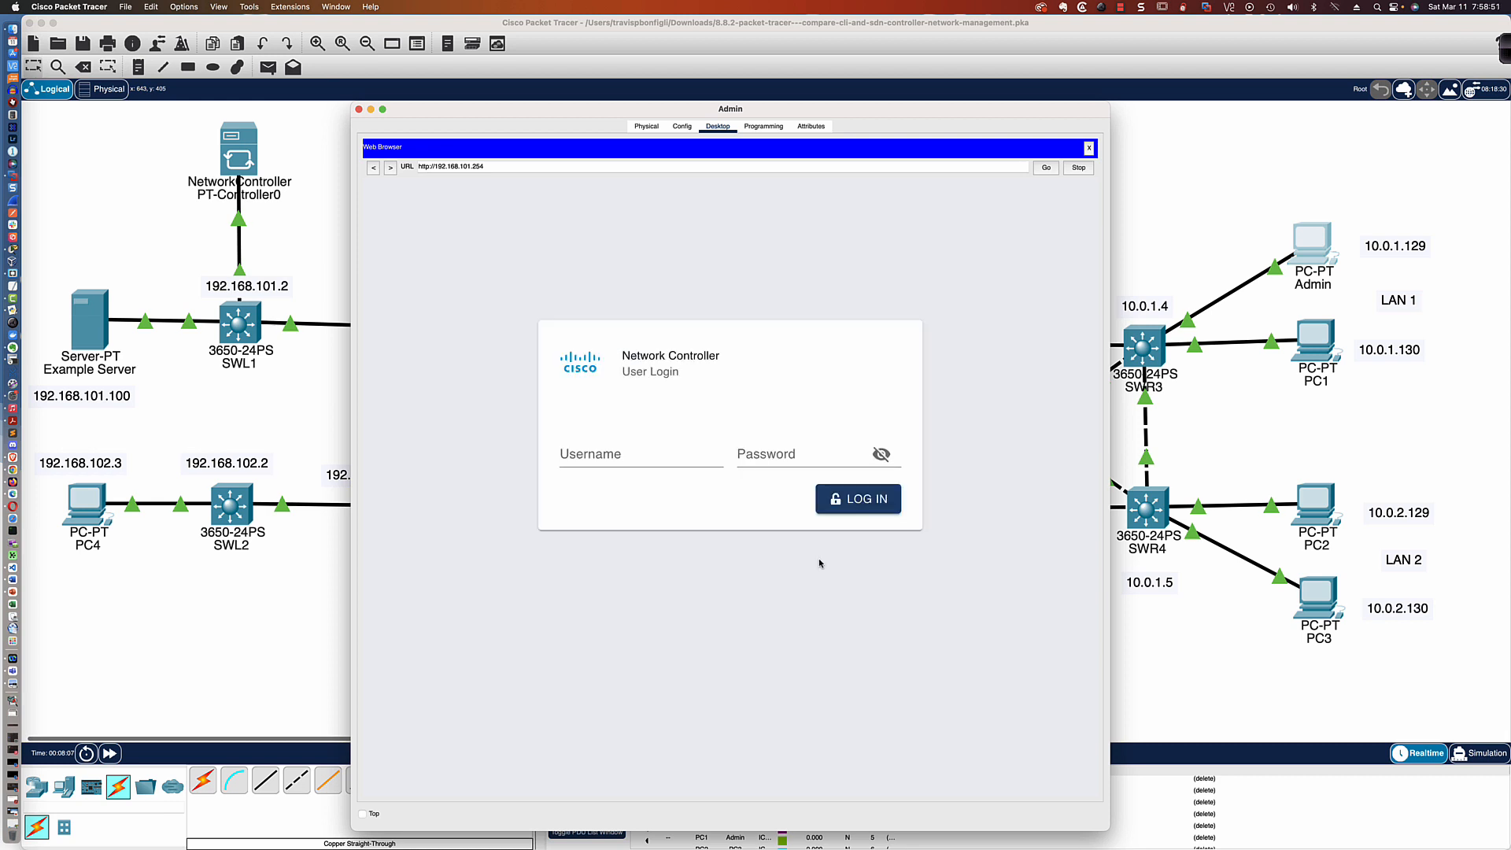
Log in to the network controller as cisco with the account password
{"action": "left_click", "coordinate": [610, 453]}
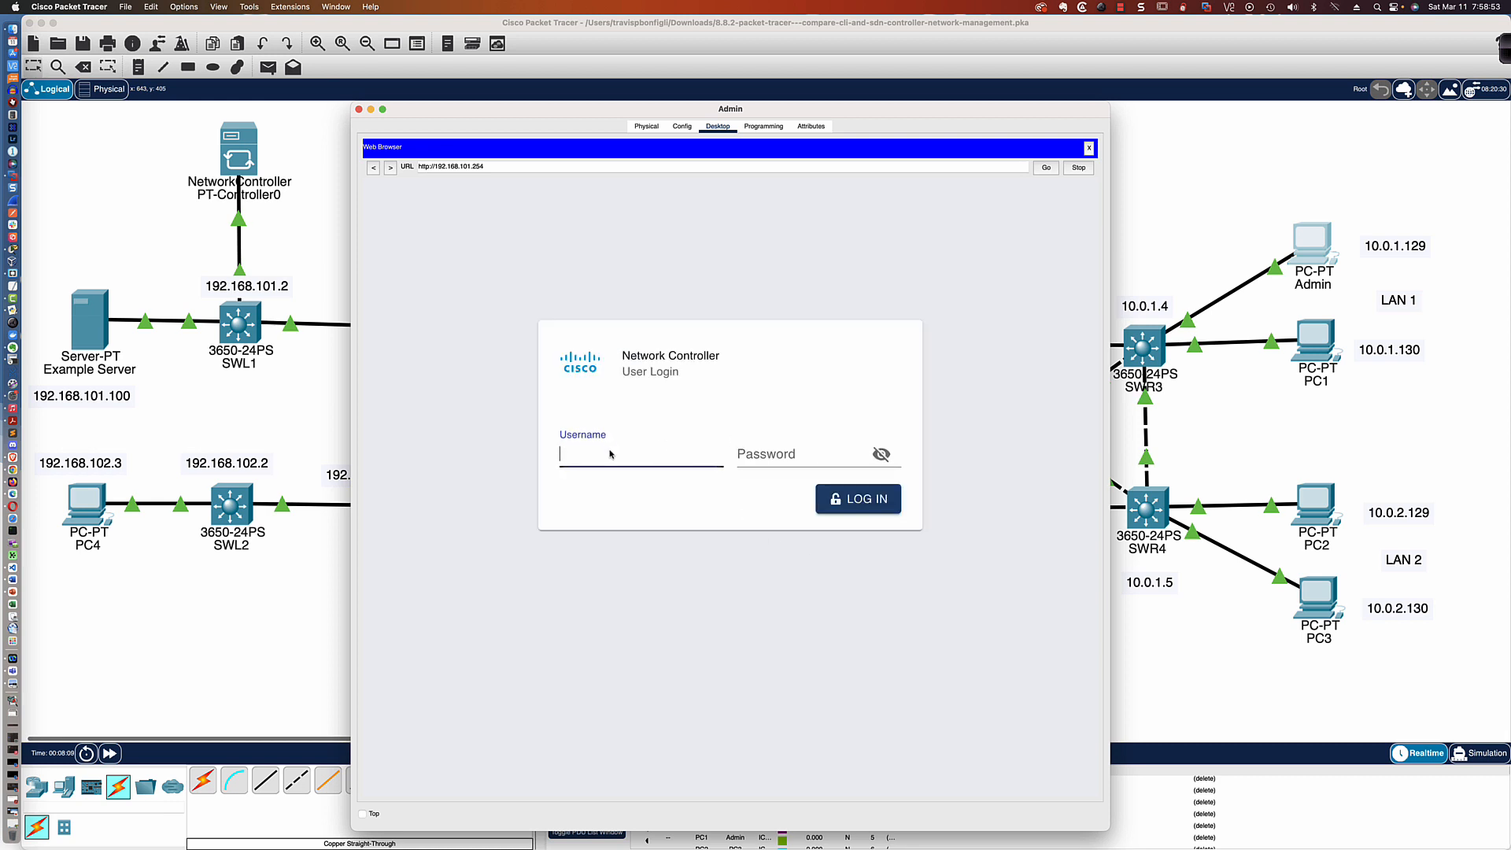
{"action": "type", "text": "cisco"}
{"action": "key", "text": "Tab"}
{"action": "type", "text": "cisco123!"}
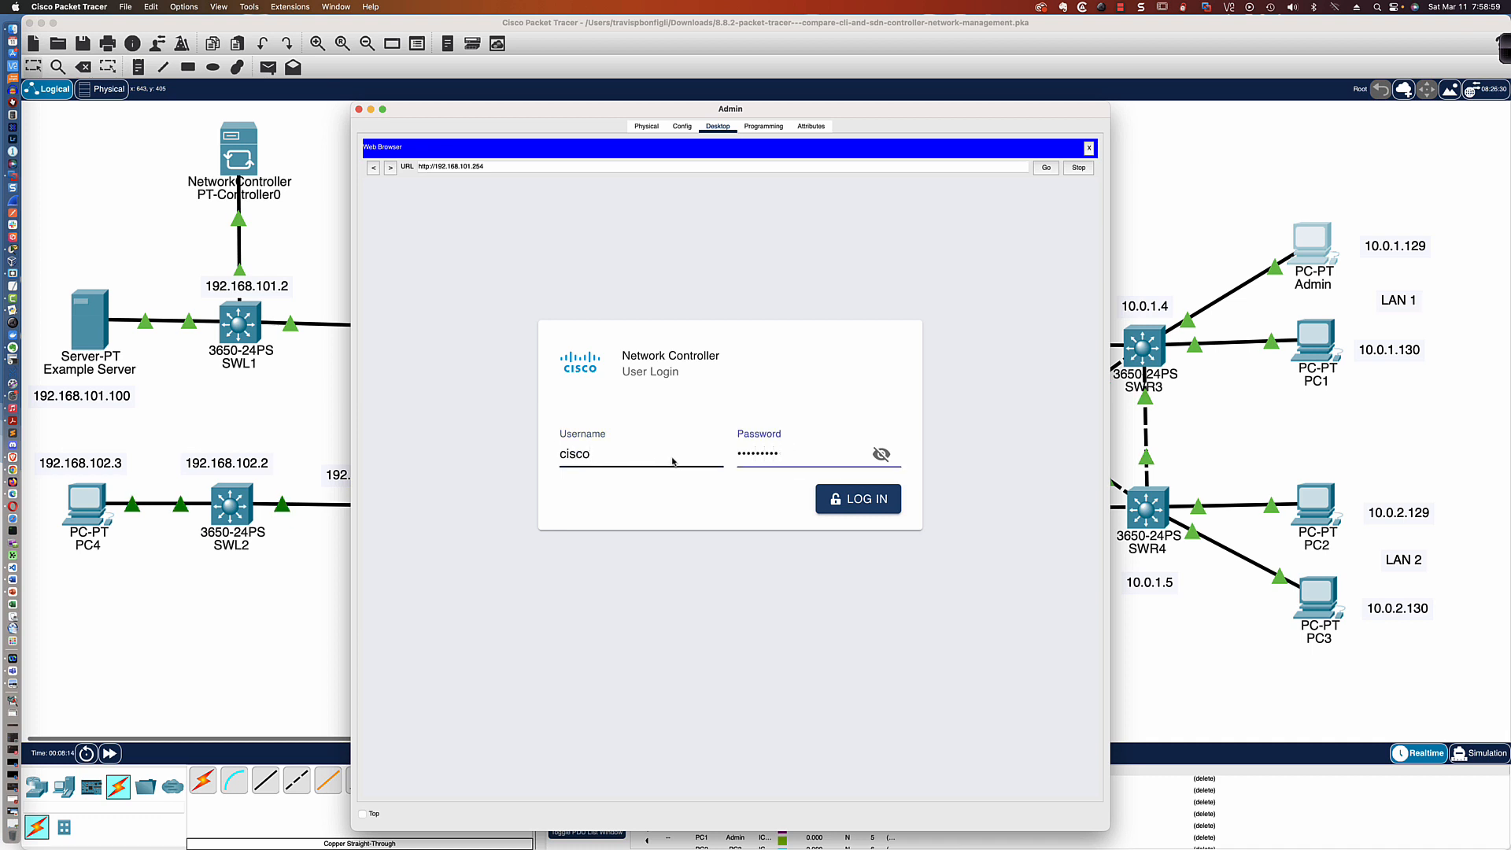
{"action": "left_click", "coordinate": [857, 505]}
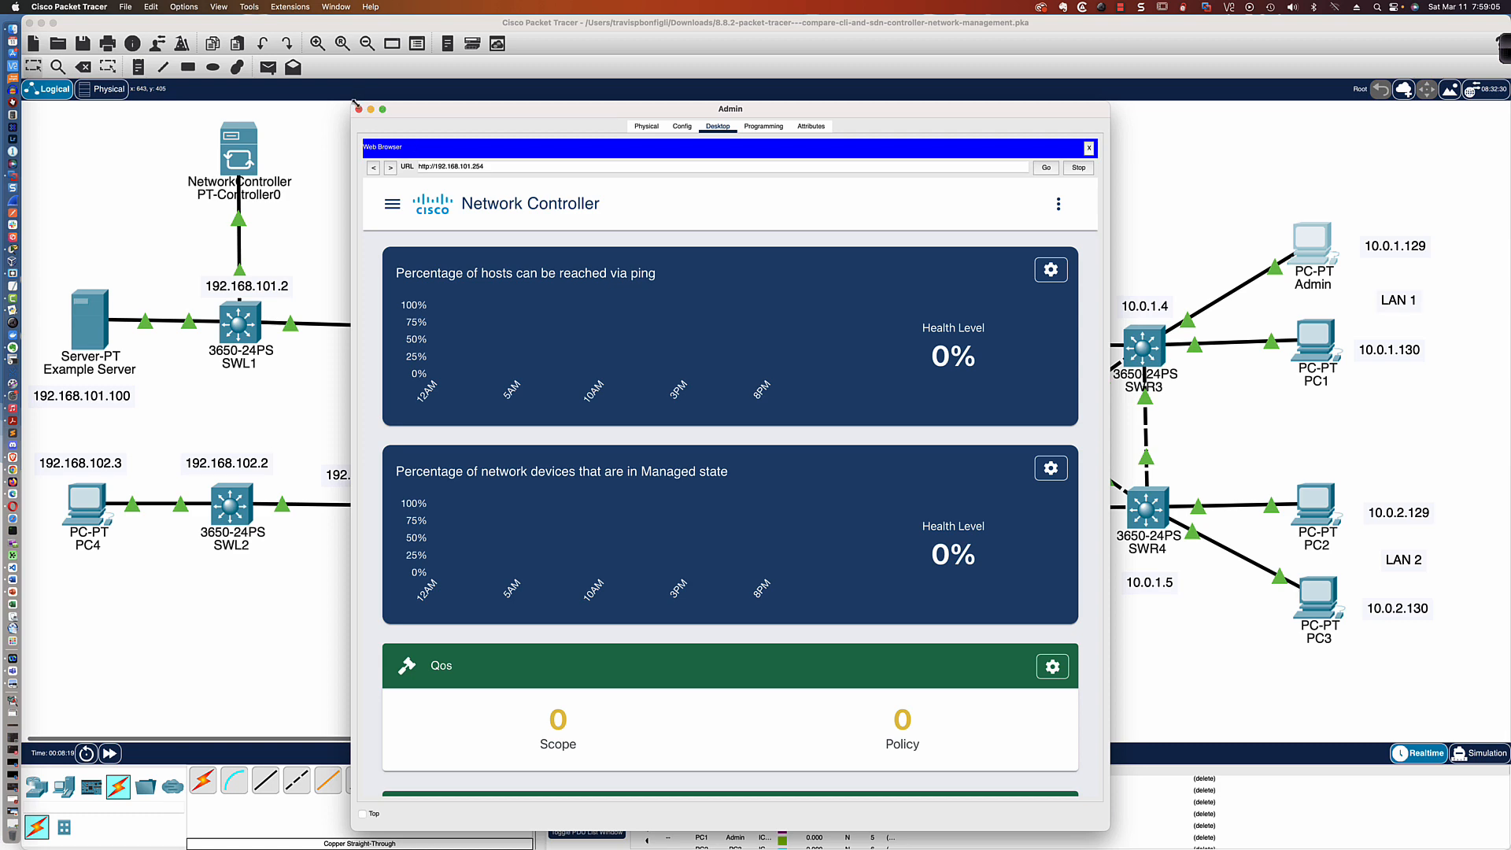
Enlarge the Admin PC's window so the network controller dashboard tiles fit without scrolling
{"action": "left_click_drag", "start_coordinate": [351, 103], "coordinate": [167, 41]}
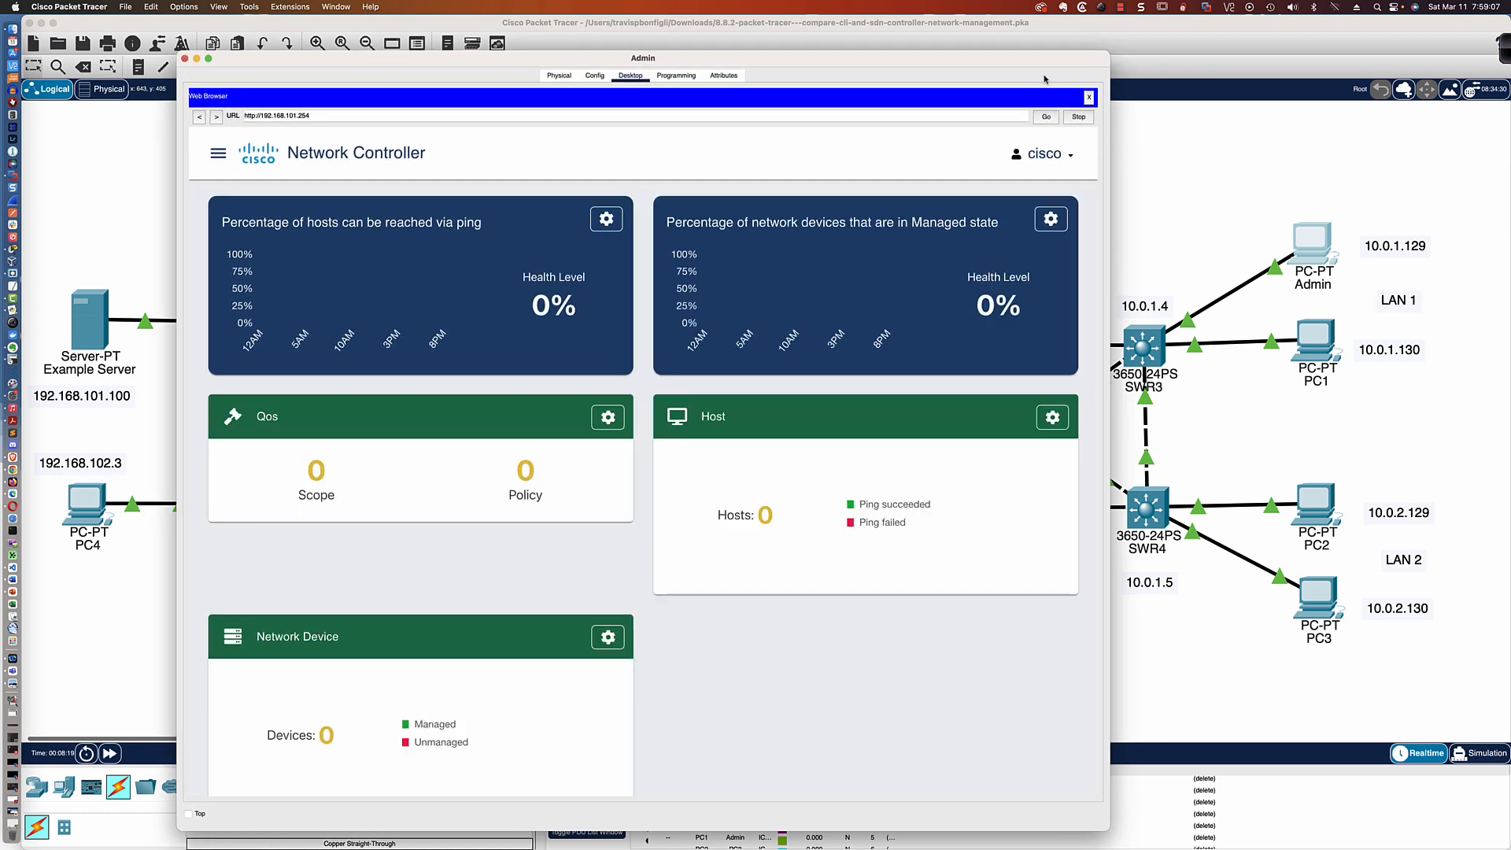
{"action": "left_click_drag", "start_coordinate": [1108, 50], "coordinate": [1276, 30]}
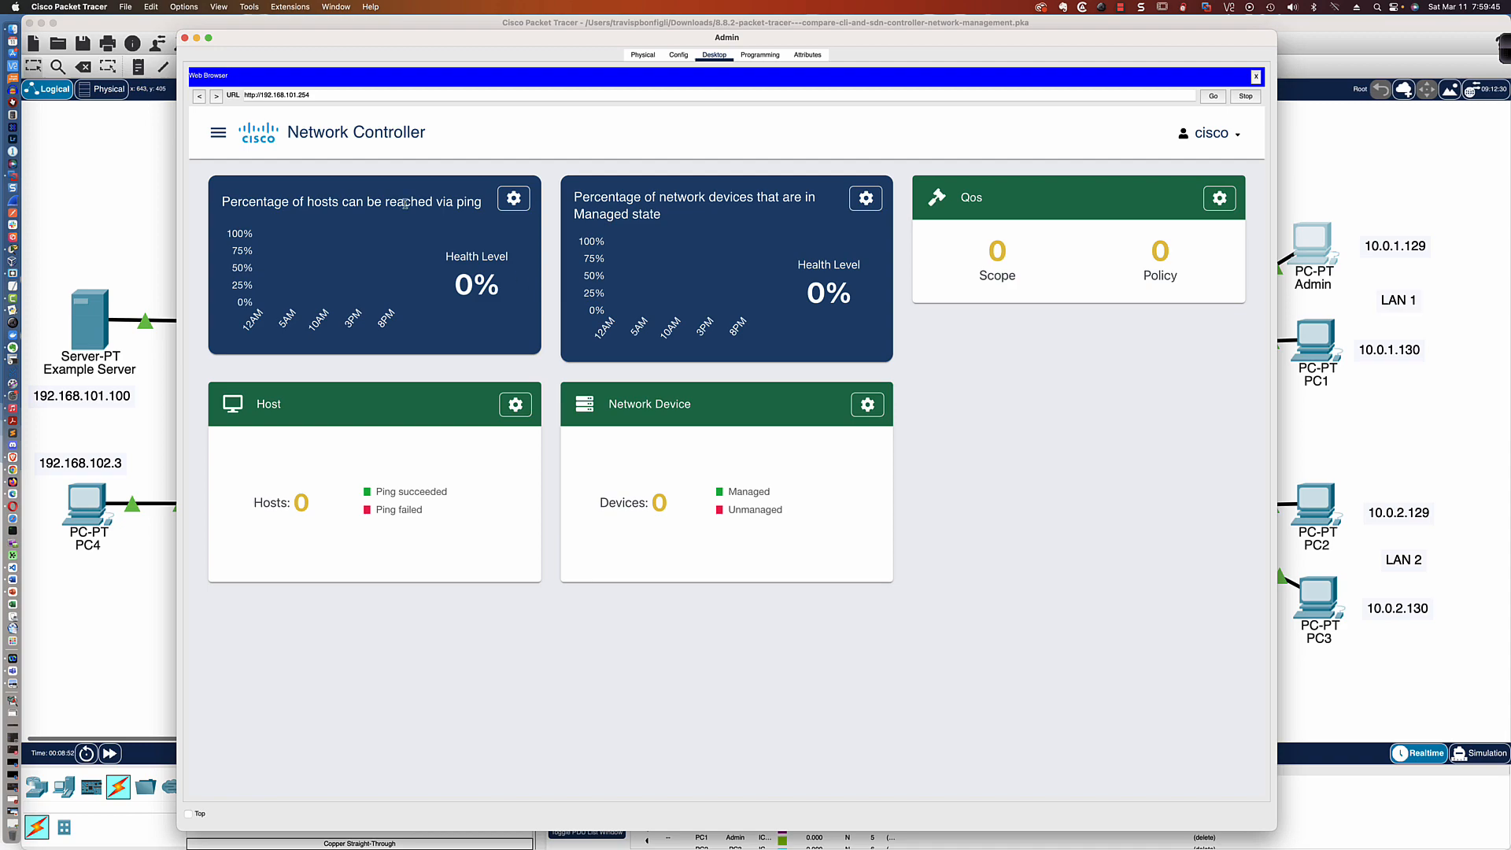
{"action": "key", "text": "ctrl+Up"}
{"action": "key", "text": "ctrl+Up"}
Start a new CLI credential in the network controller's provisioning section
{"action": "left_click", "coordinate": [218, 133]}
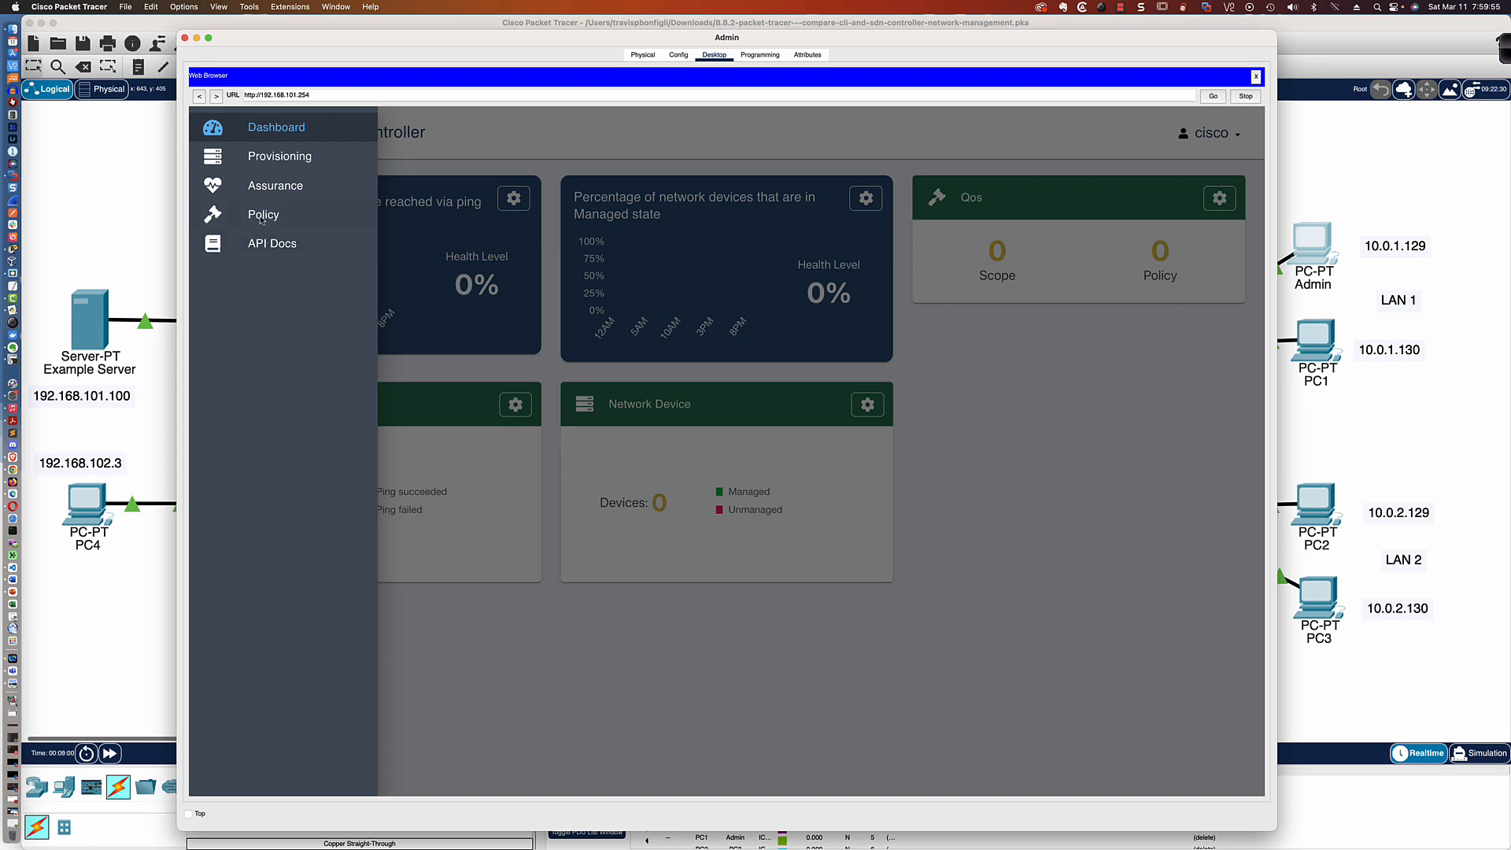
{"action": "left_click", "coordinate": [268, 157]}
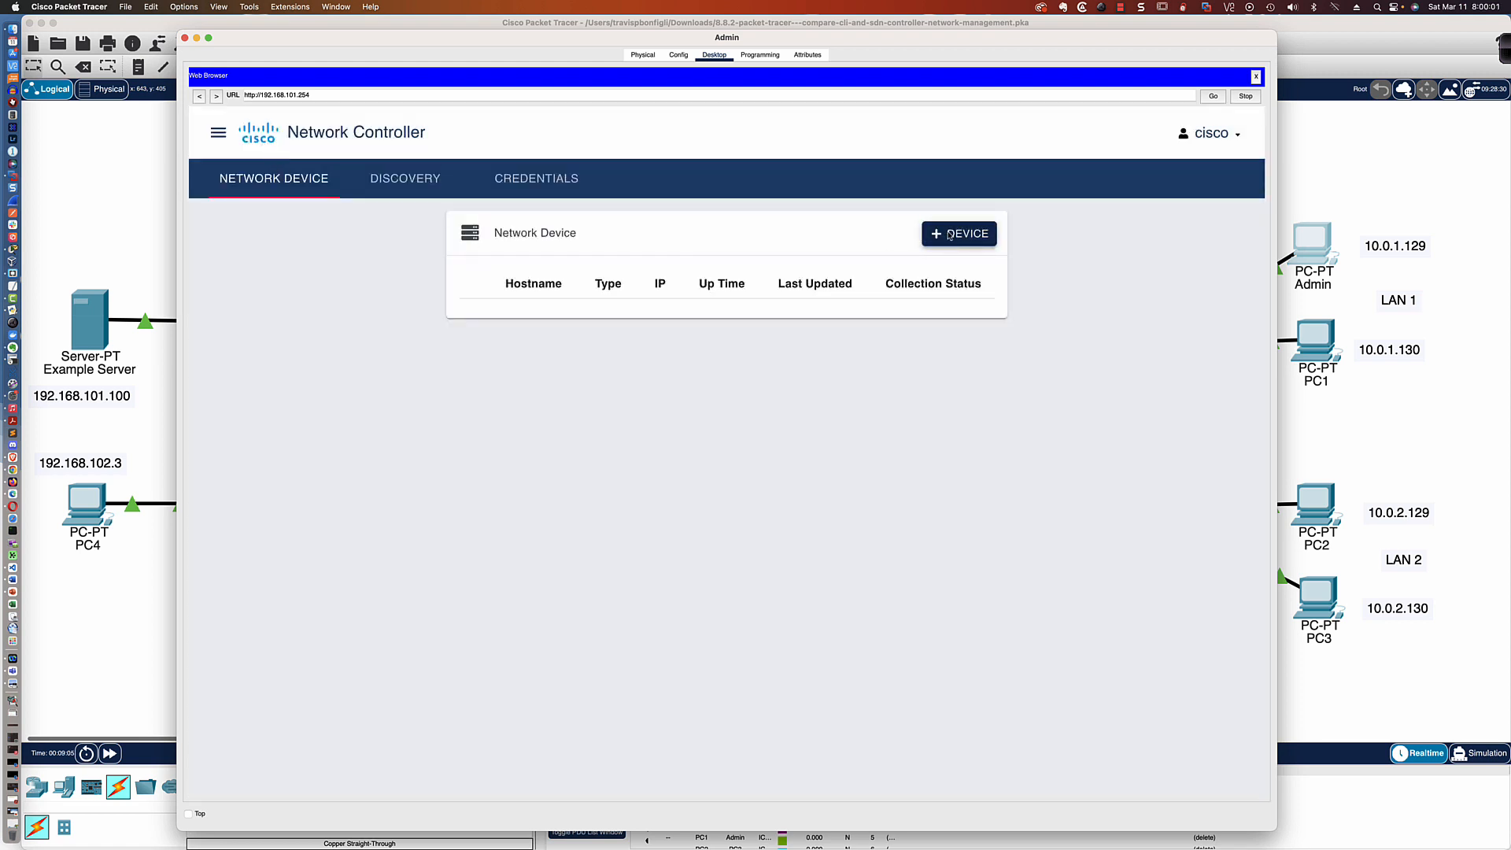
{"action": "left_click", "coordinate": [516, 184]}
{"action": "left_click", "coordinate": [1012, 237]}
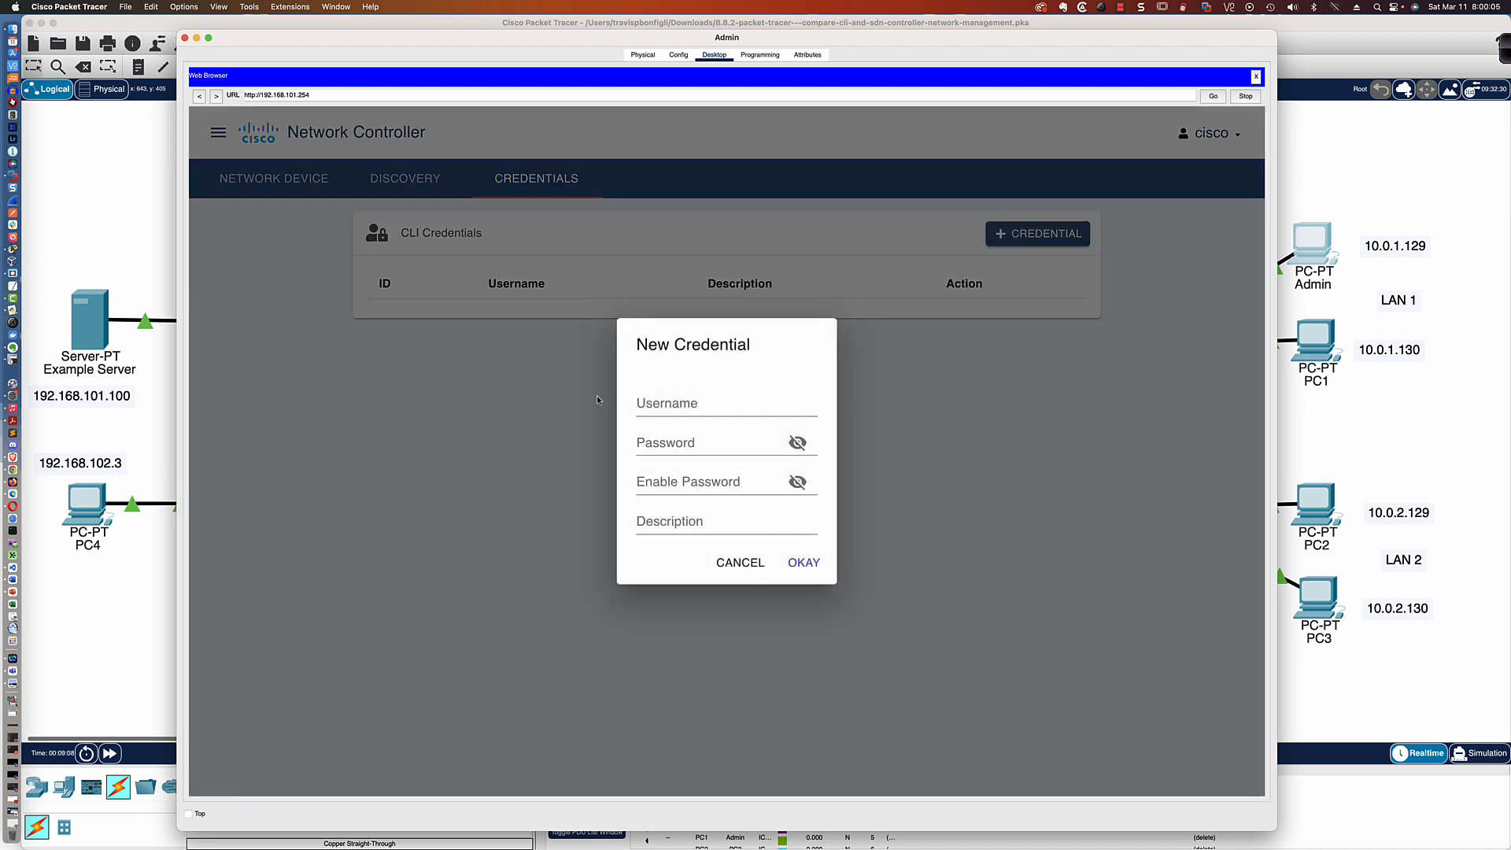
Fill in the new CLI credential with username cisco, the account password and the enable password, and reveal both passwords
{"action": "left_click", "coordinate": [661, 408]}
{"action": "type", "text": "cisco"}
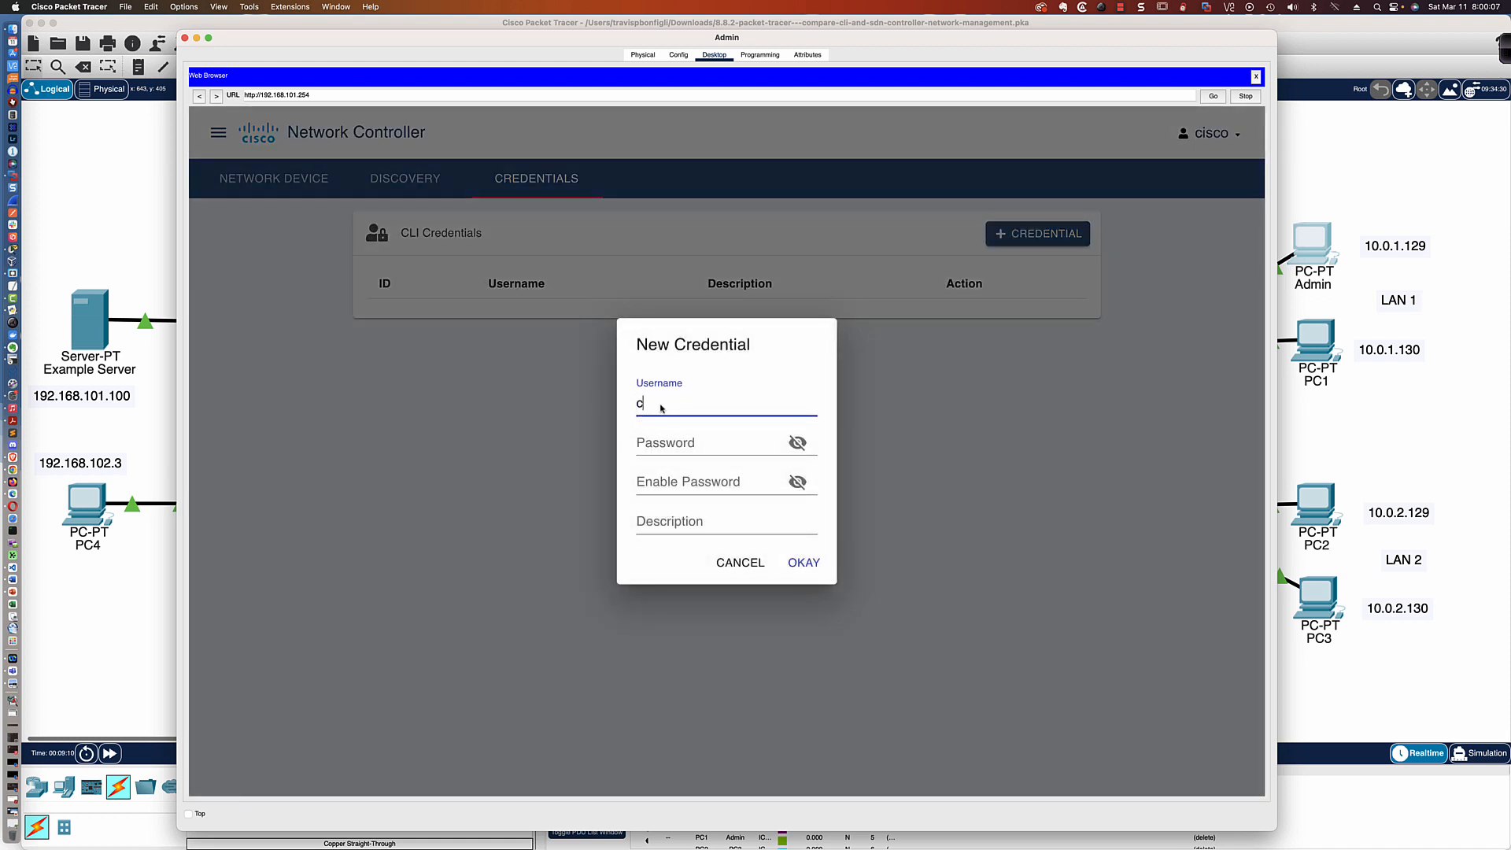
{"action": "key", "text": "Tab"}
{"action": "type", "text": "cisco123!"}
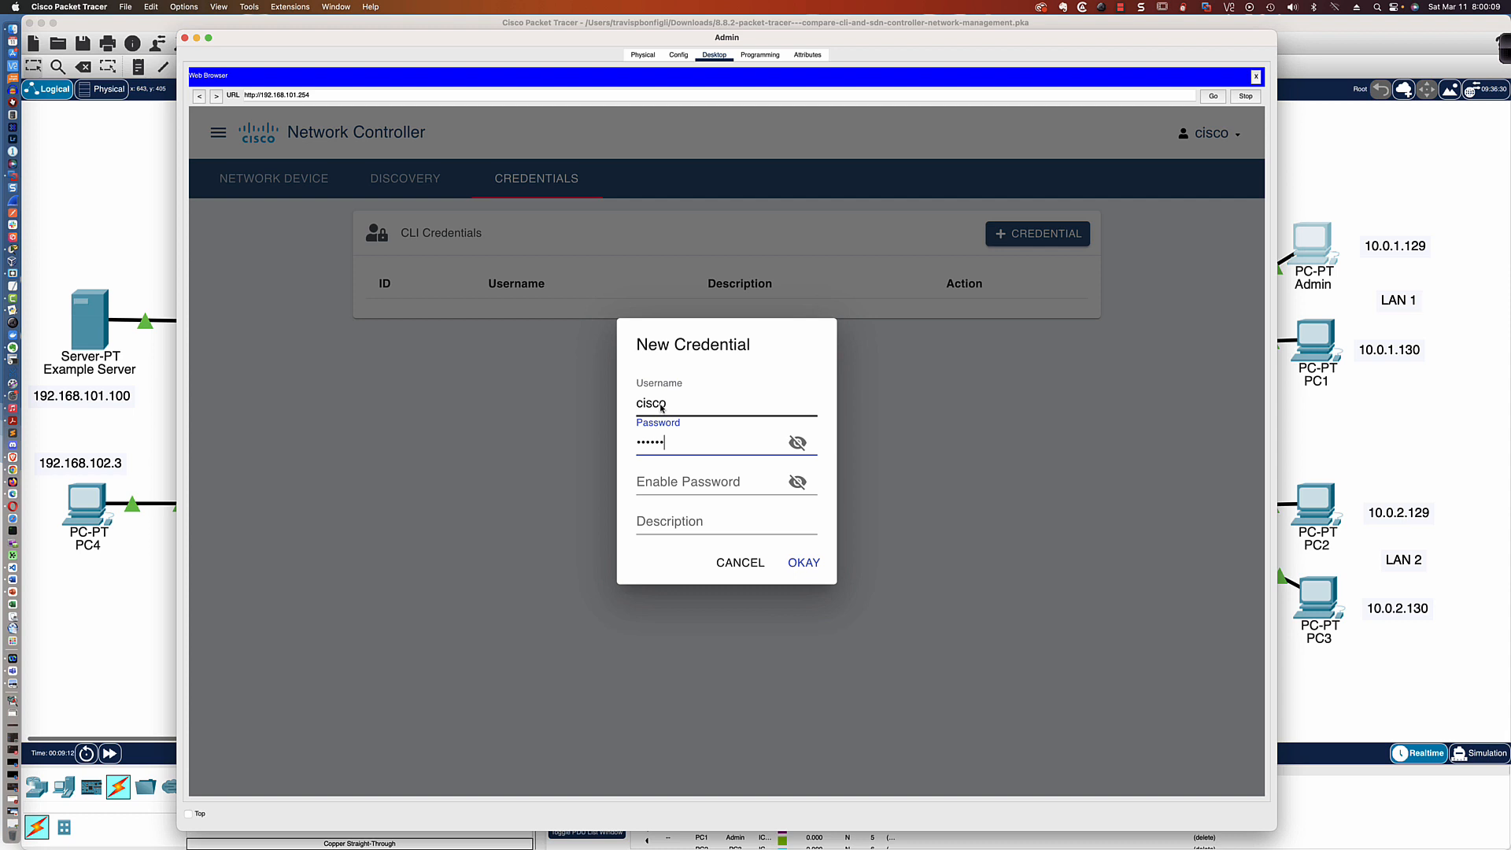
{"action": "key", "text": "Tab"}
{"action": "key", "text": "Tab"}
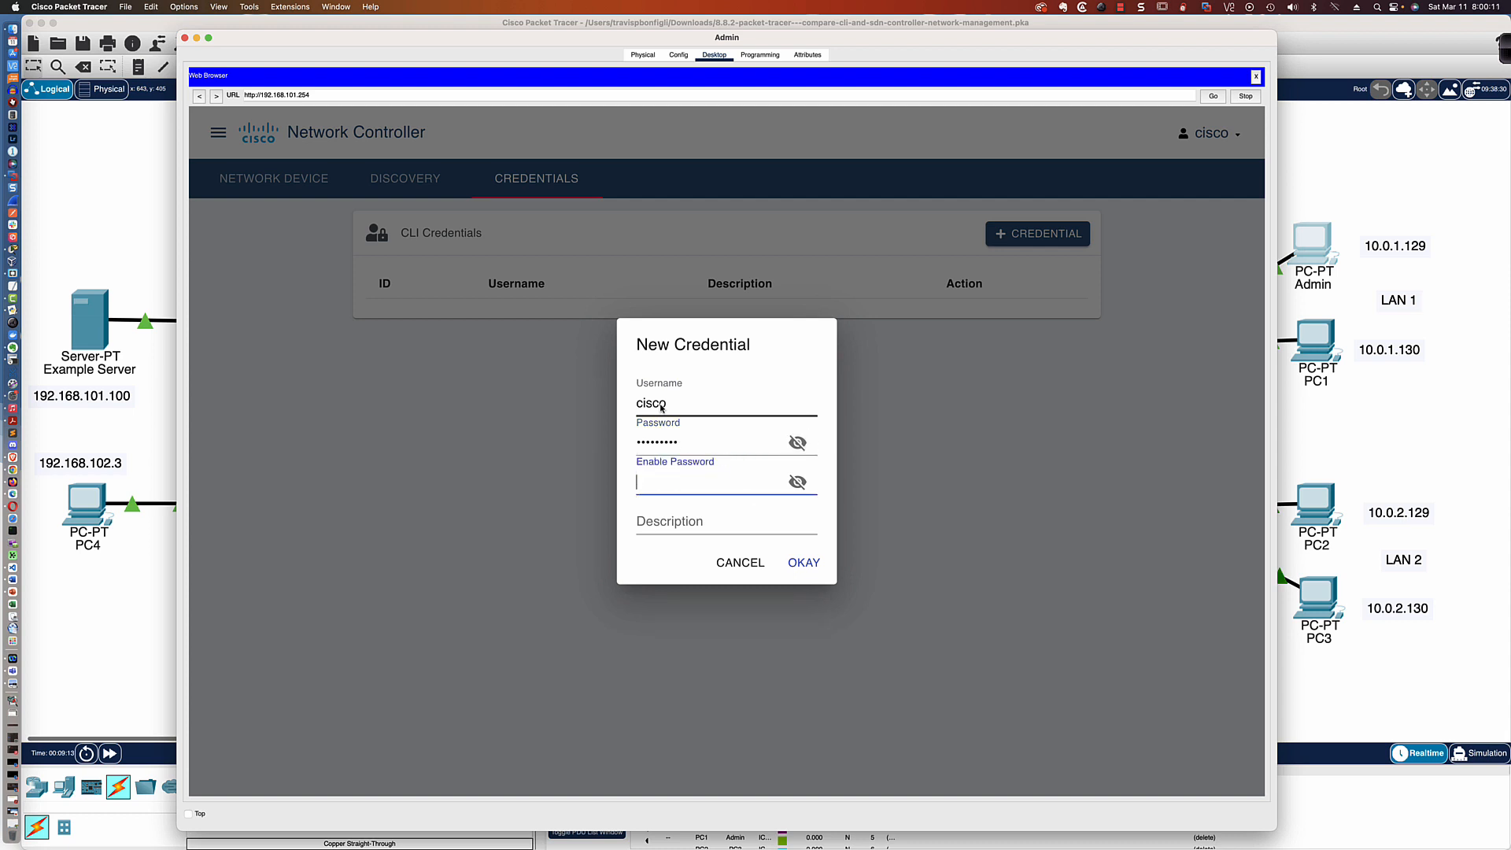
{"action": "type", "text": "cisco123!"}
{"action": "left_click", "coordinate": [797, 442]}
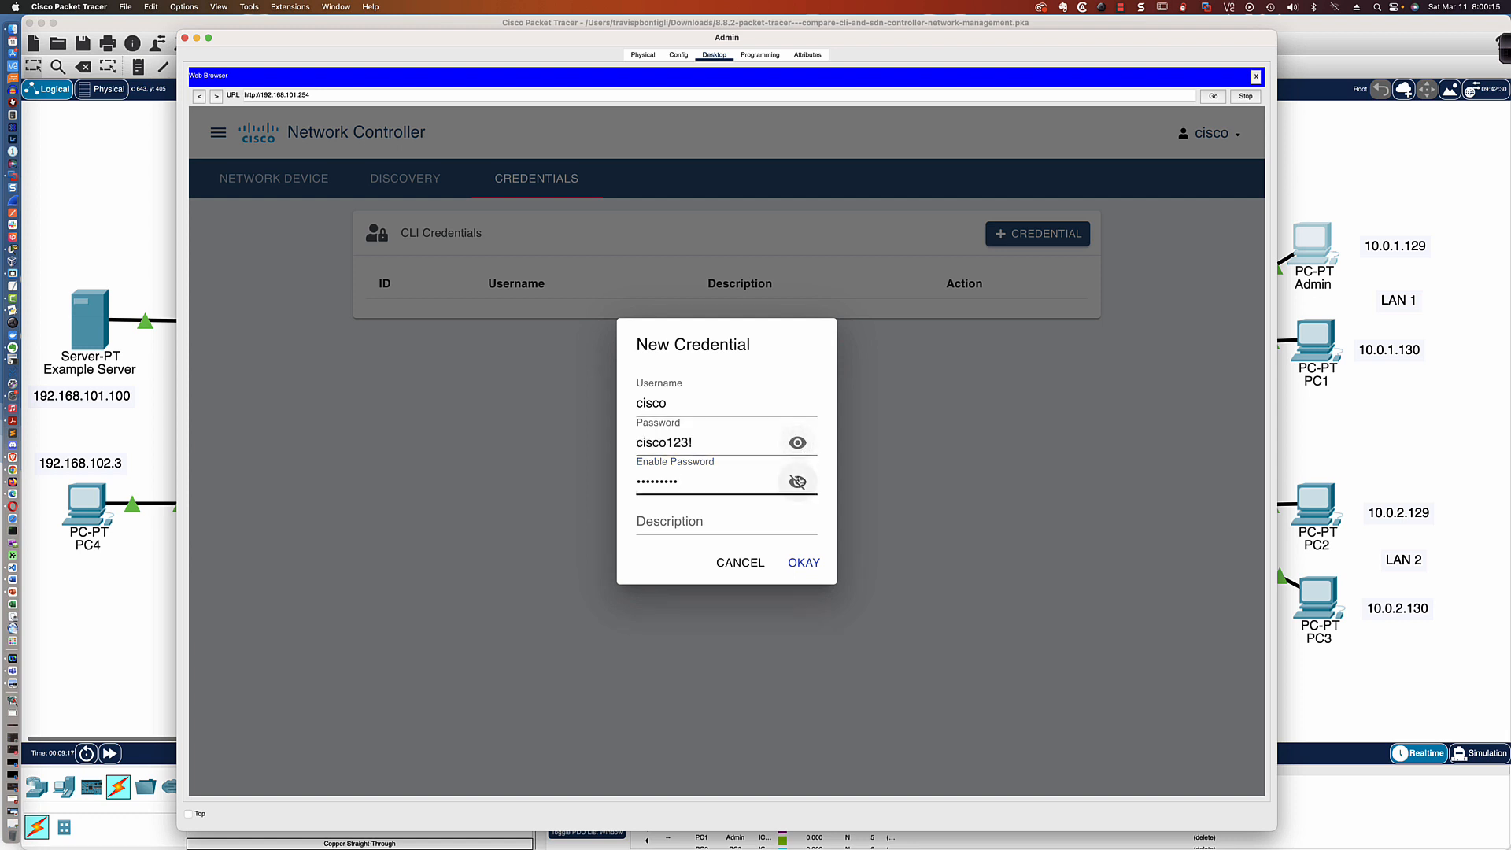
{"action": "left_click", "coordinate": [797, 482]}
Describe the CLI credential as "admin credentials" and save it
{"action": "left_click", "coordinate": [684, 530]}
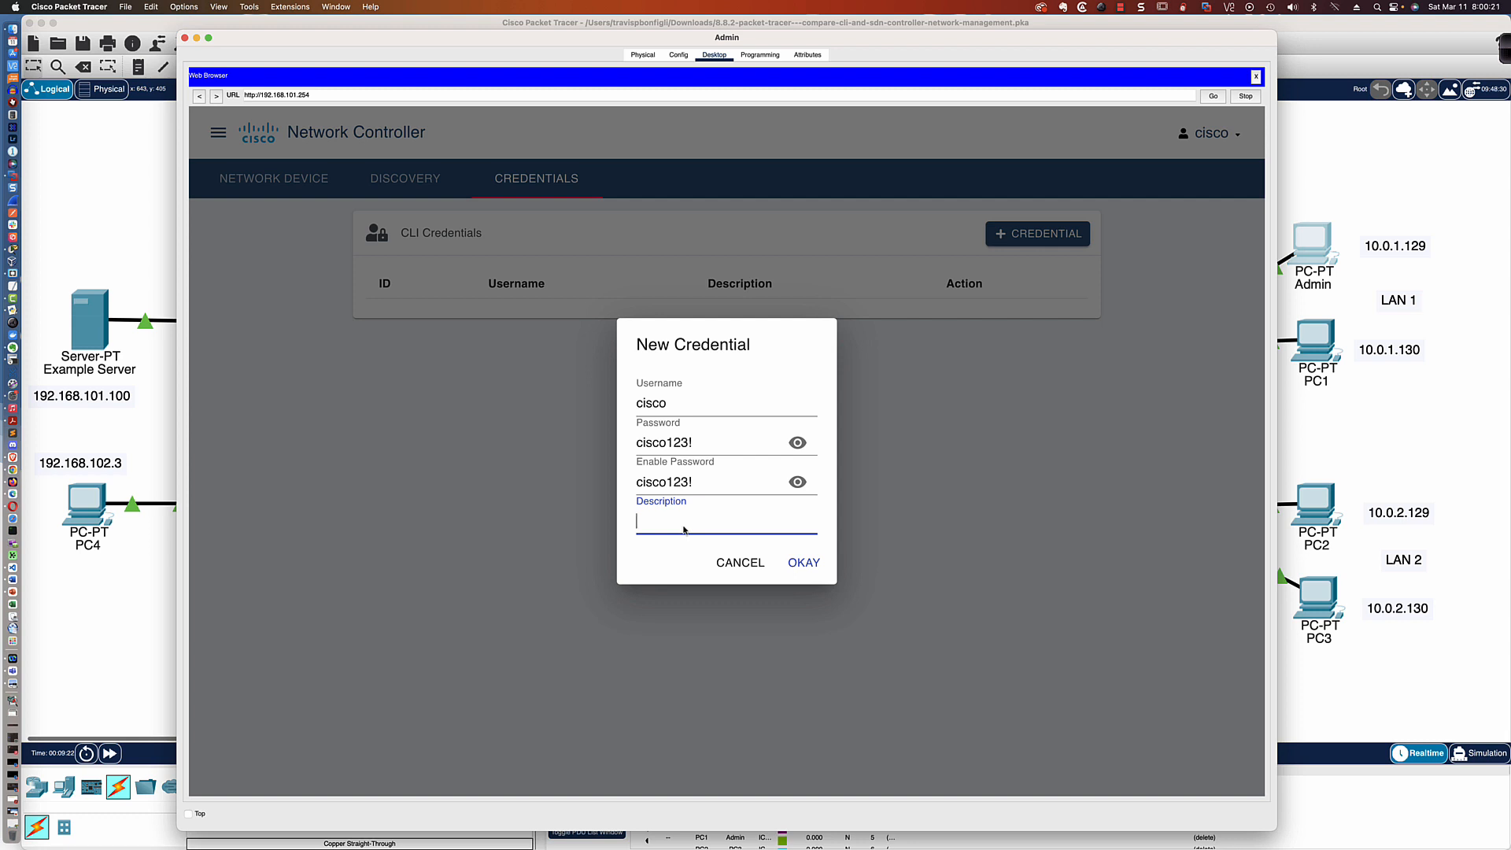
{"action": "type", "text": "admin credentials"}
{"action": "left_click", "coordinate": [795, 562]}
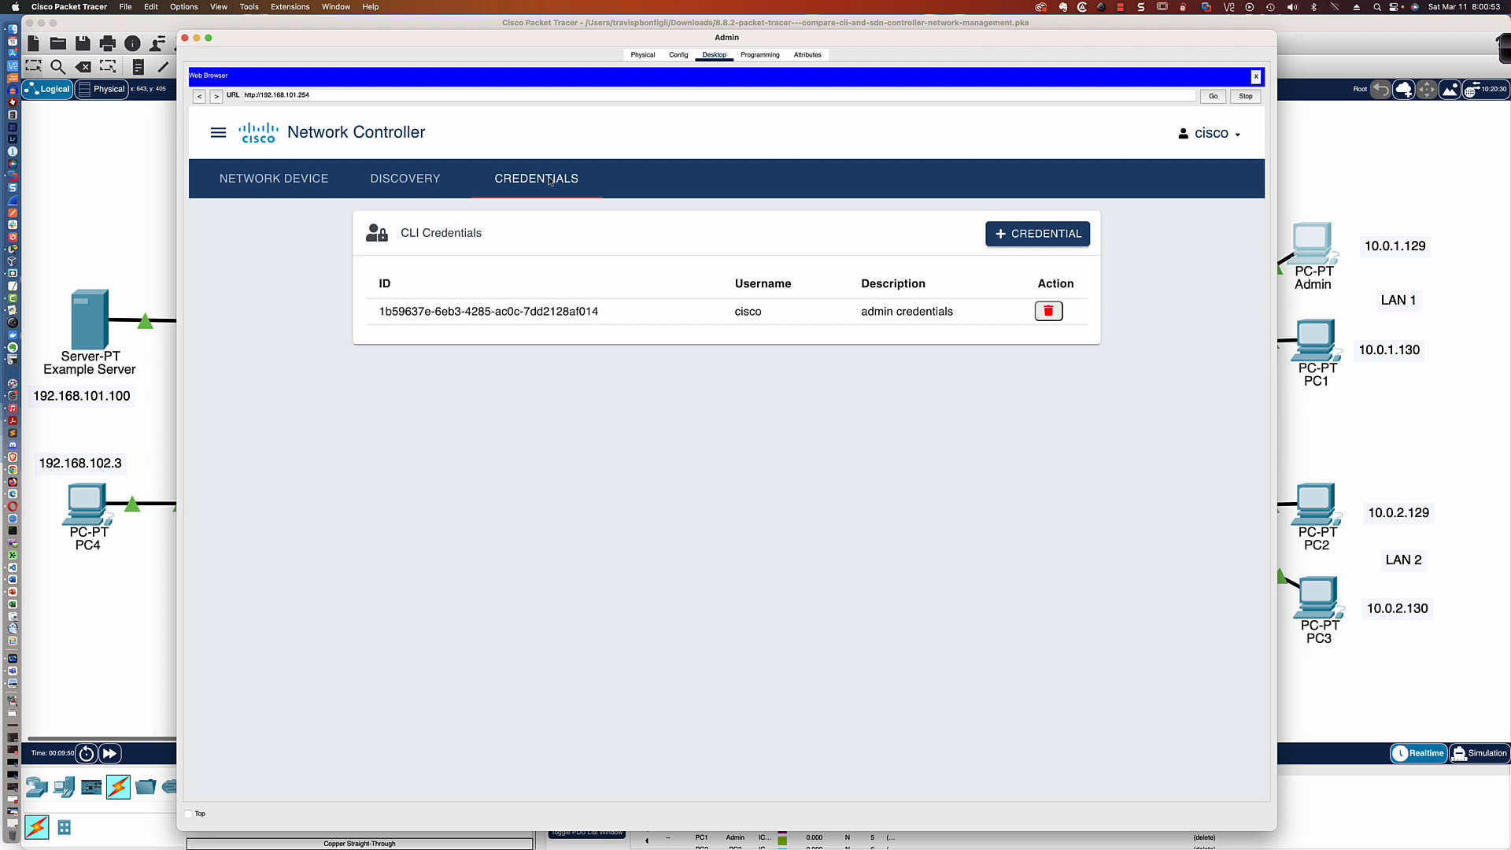
Start a new CDP discovery in the network controller and enter the name New Discovery
{"action": "left_click", "coordinate": [404, 182]}
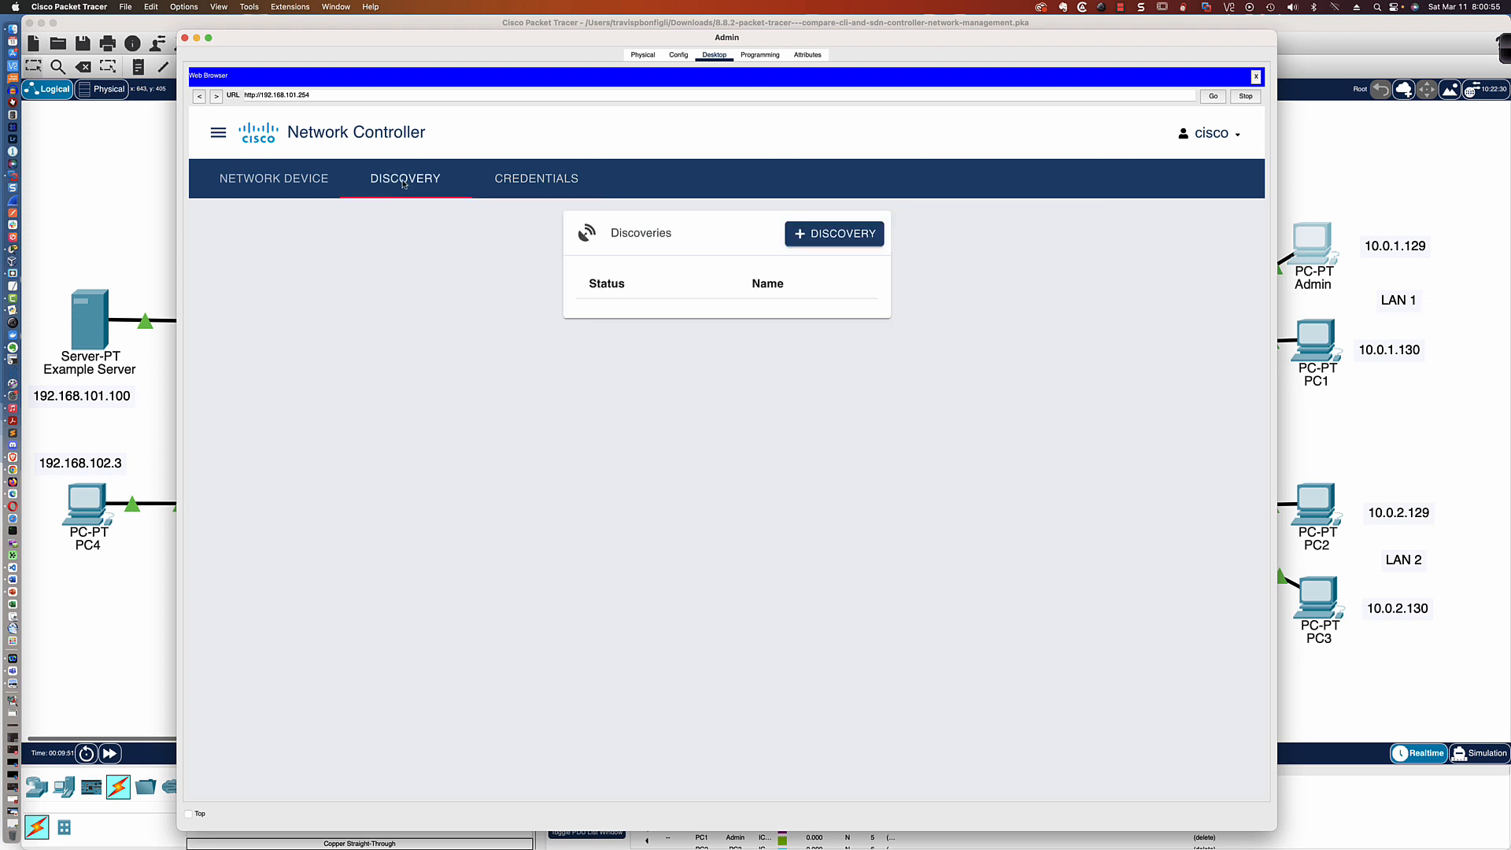
{"action": "left_click", "coordinate": [830, 238]}
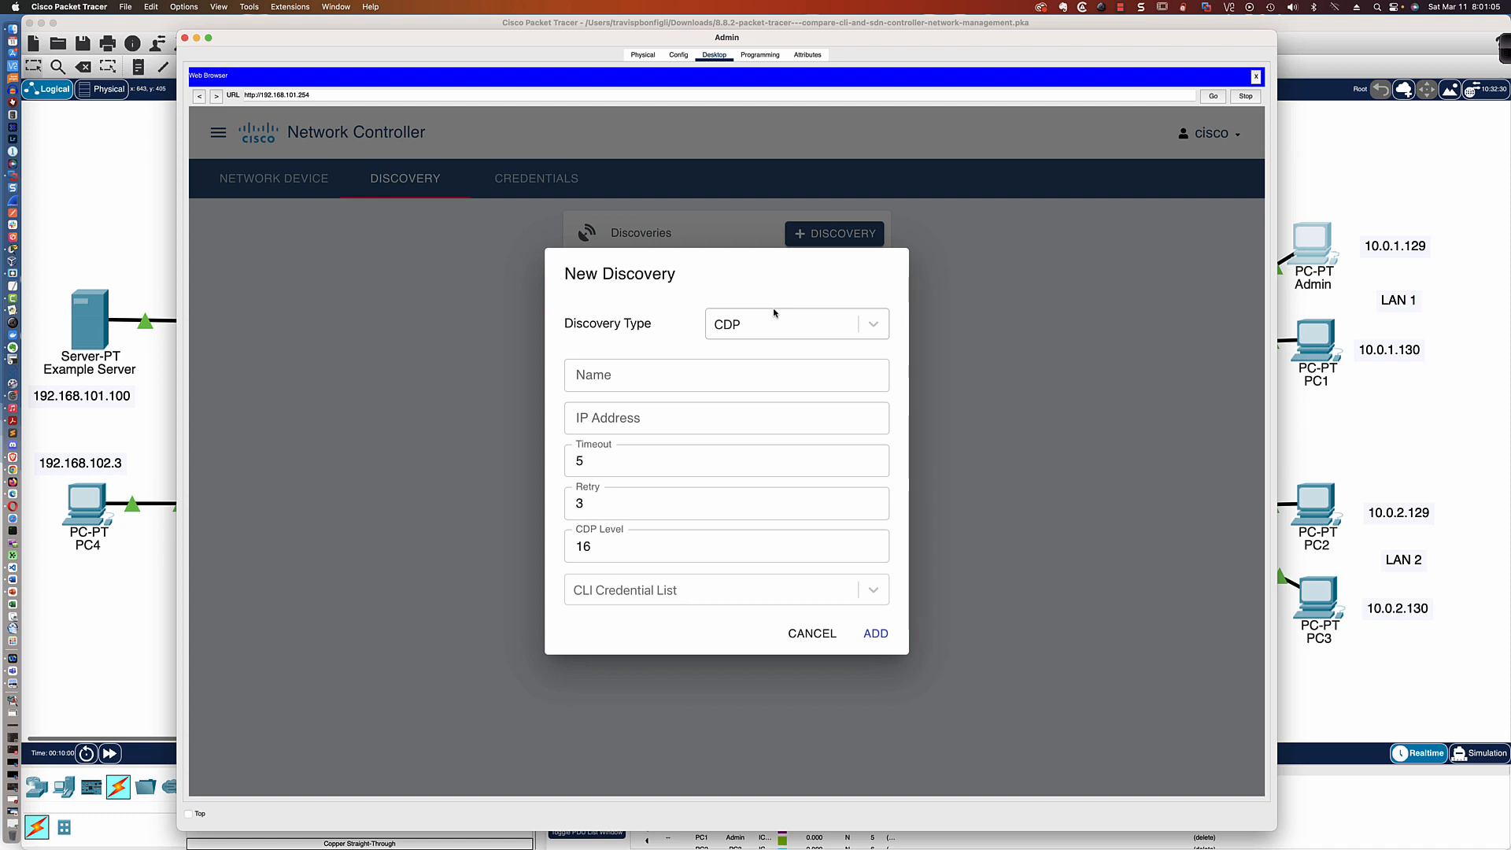
{"action": "left_click", "coordinate": [630, 376]}
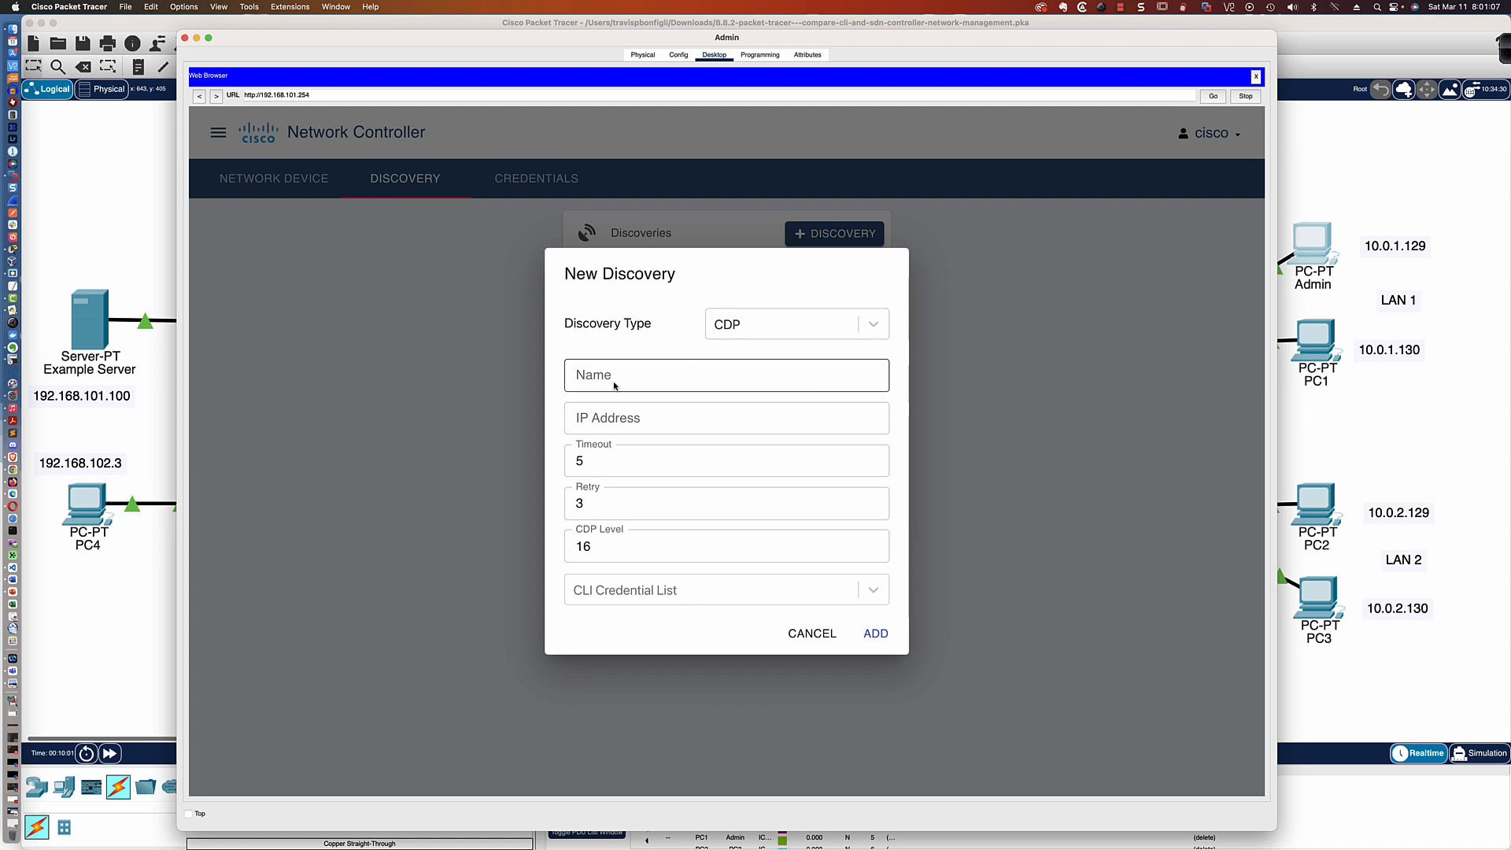
{"action": "left_click", "coordinate": [614, 385]}
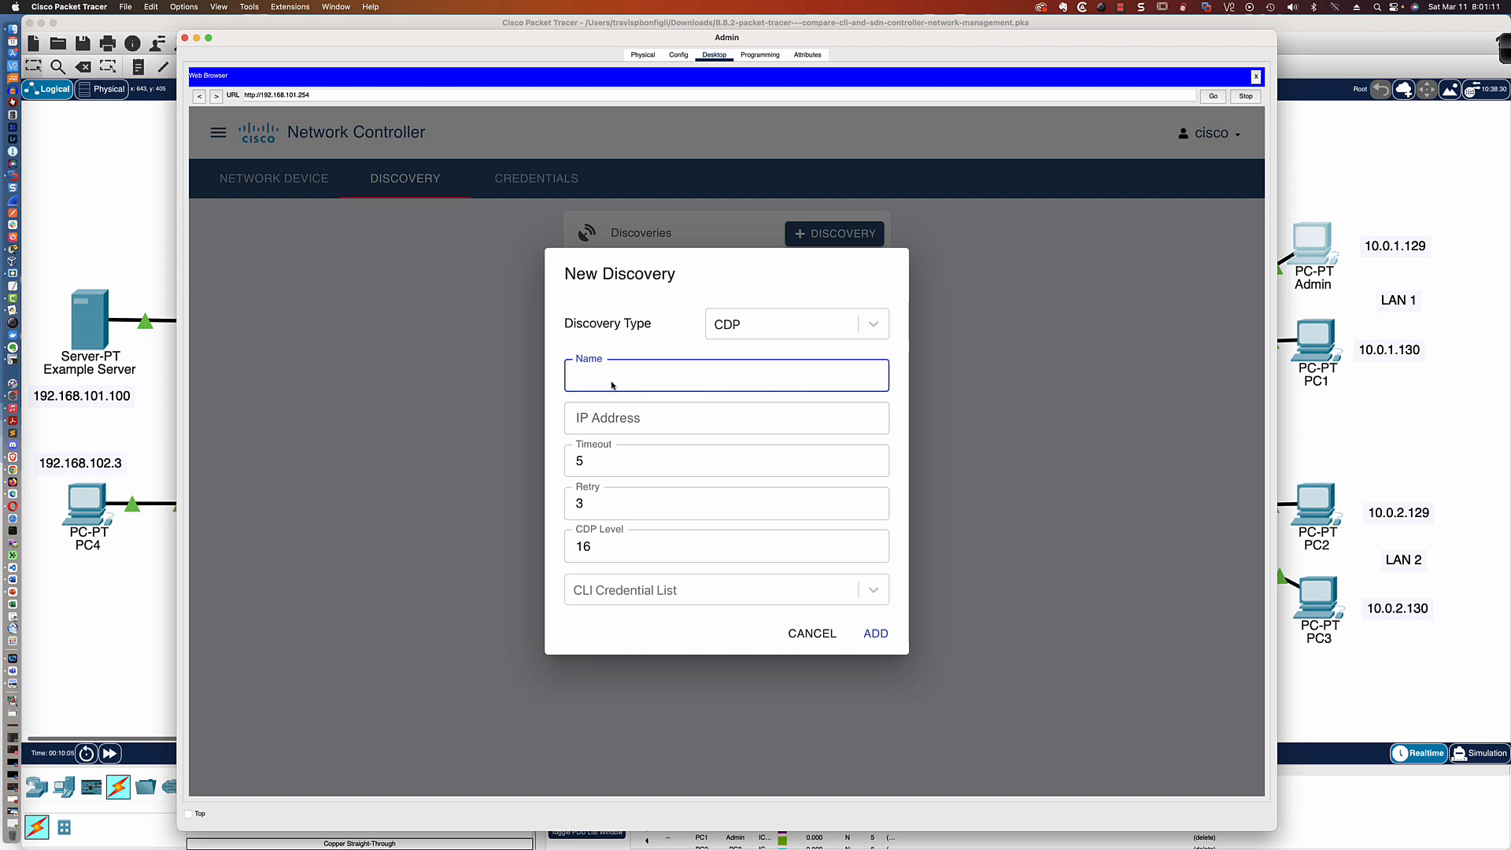
{"action": "type", "text": "New Discovery"}
Rename the discovery SWL1 and set its IP address to 192.168.101.2
{"action": "left_click", "coordinate": [612, 420]}
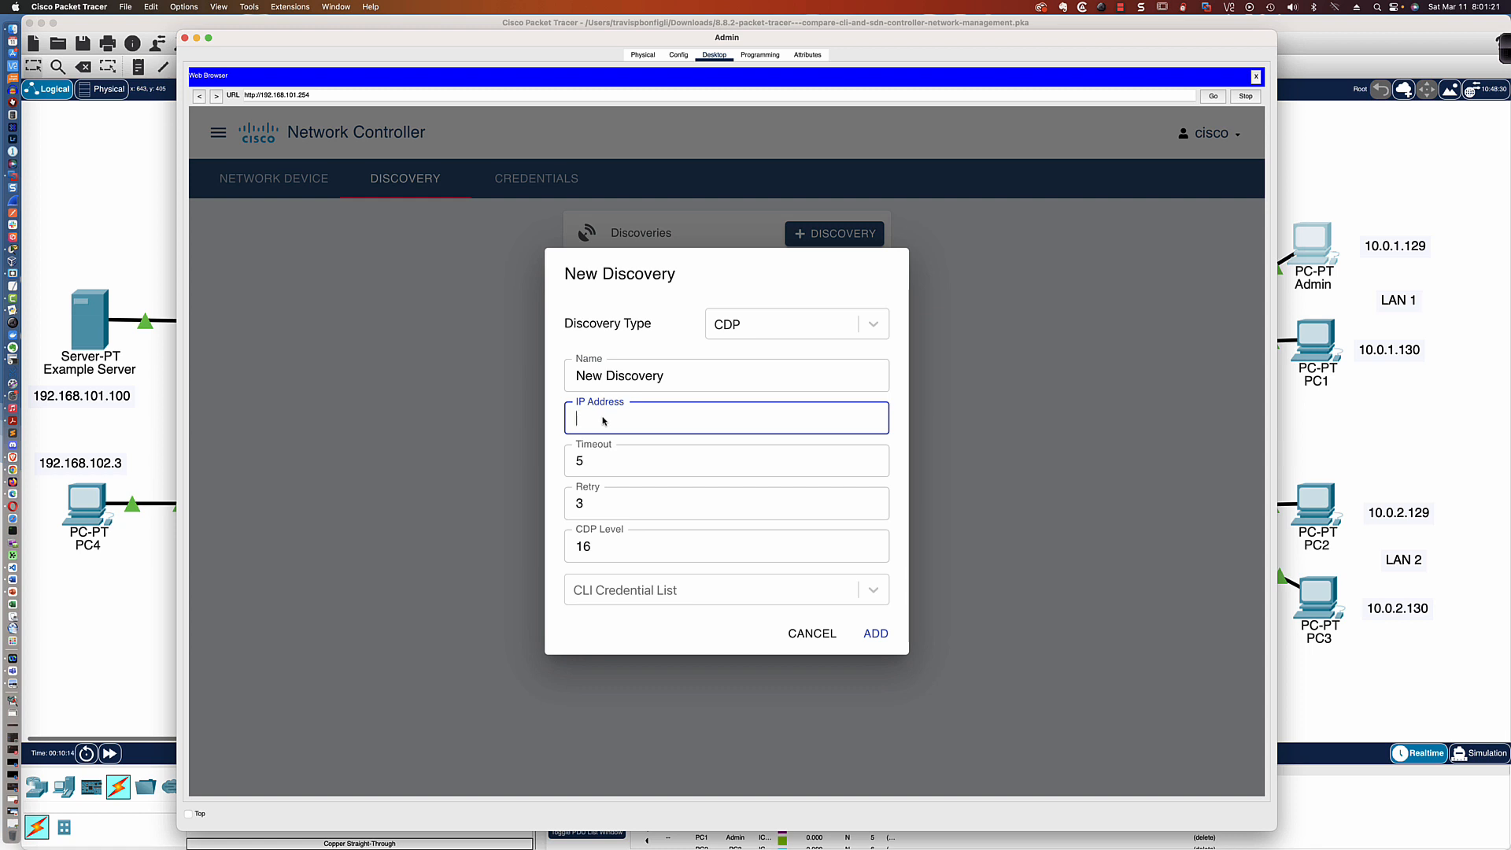
{"action": "key", "text": "shift+Tab"}
{"action": "type", "text": "SW"}
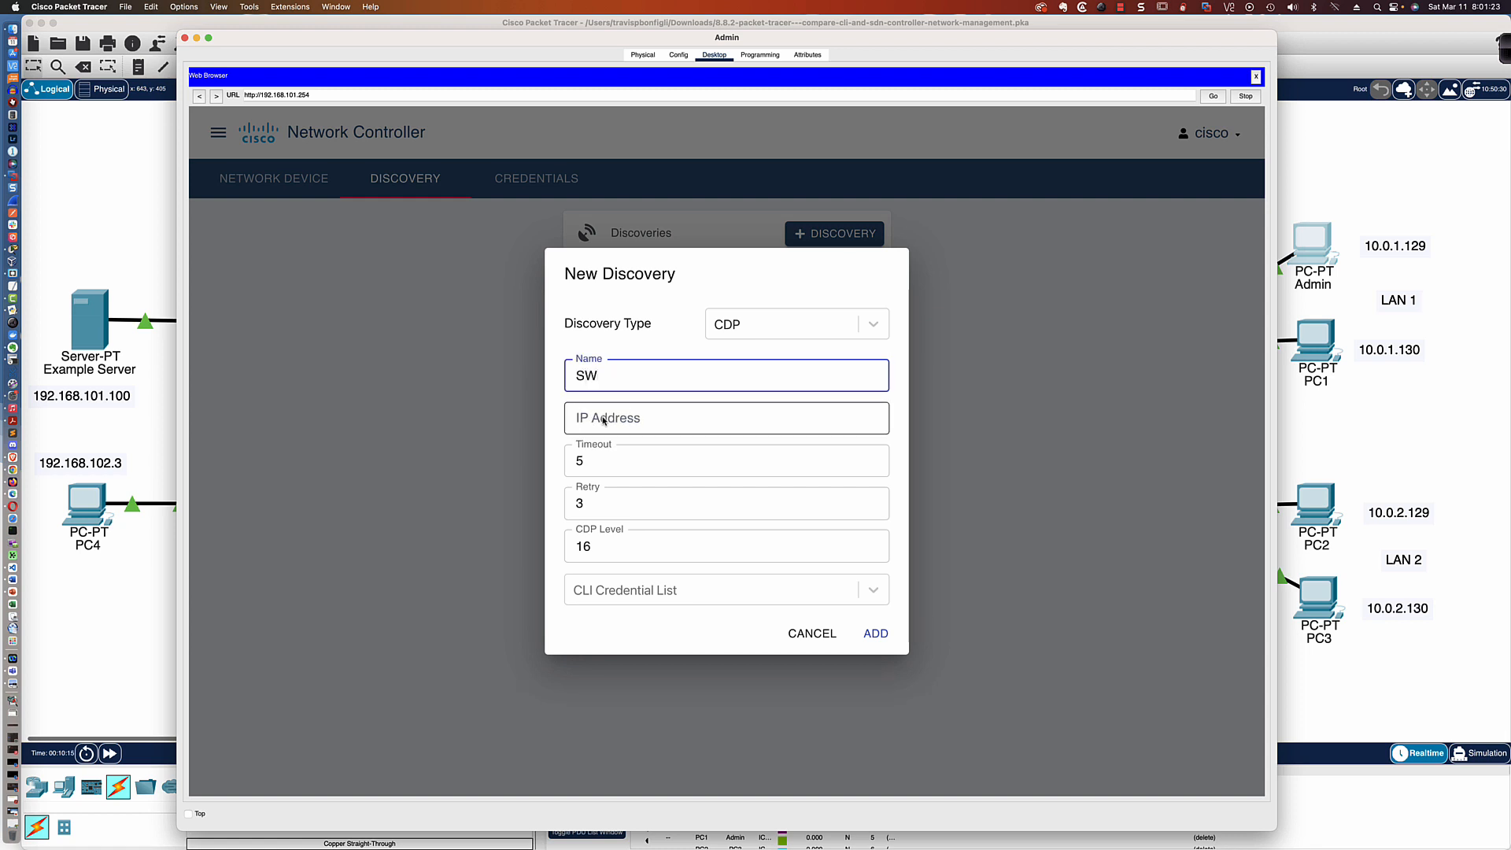
{"action": "type", "text": "L1"}
{"action": "left_click", "coordinate": [603, 419]}
{"action": "type", "text": "192.168"}
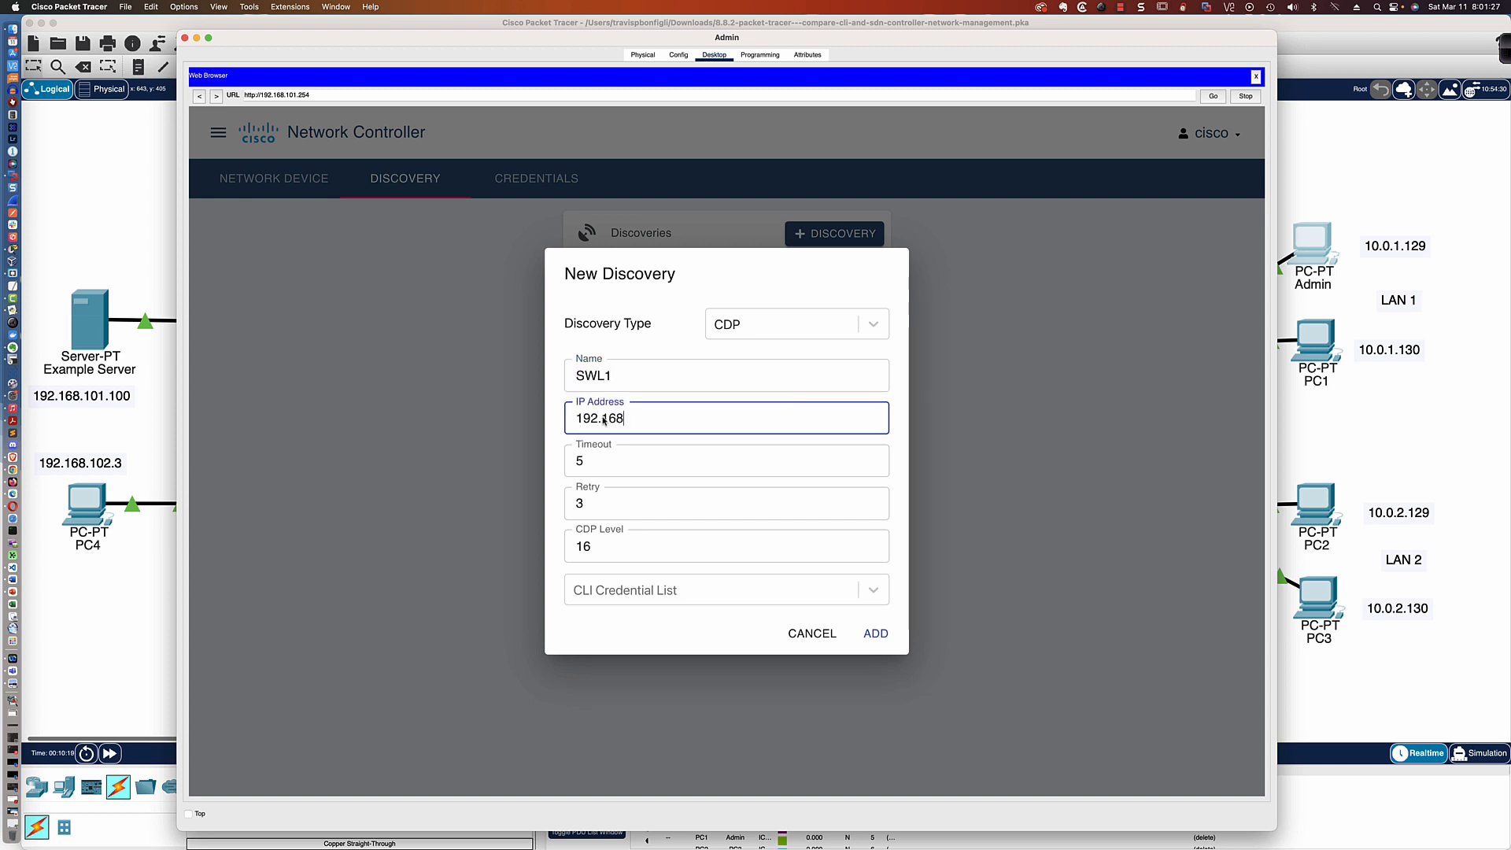
{"action": "type", "text": ".101.2"}
Assign the "cisco - admin credentials" CLI credential to the SWL1 discovery and add it
{"action": "left_click", "coordinate": [872, 591]}
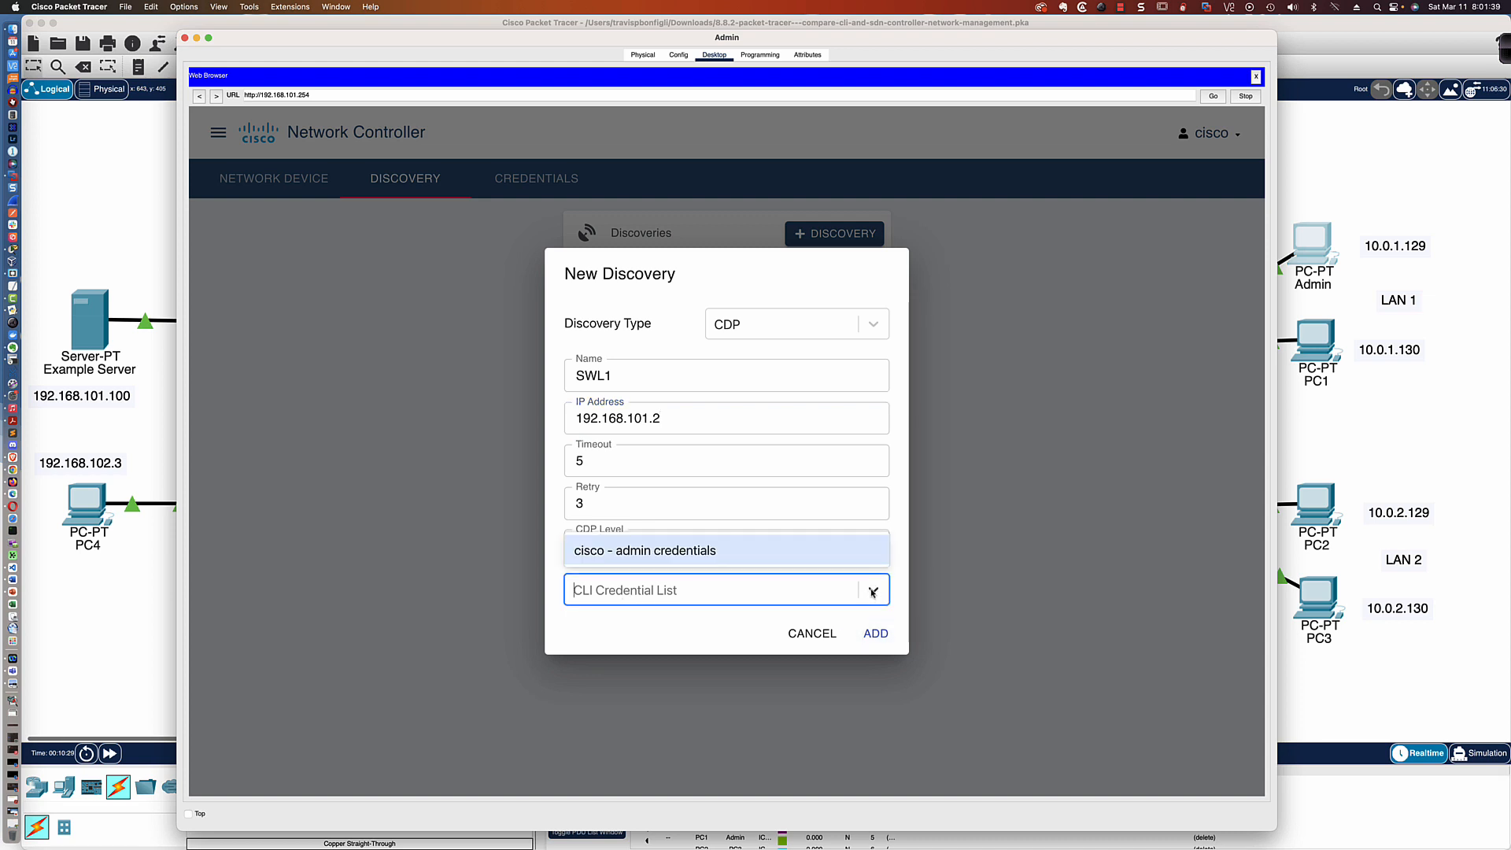
{"action": "left_click", "coordinate": [689, 552]}
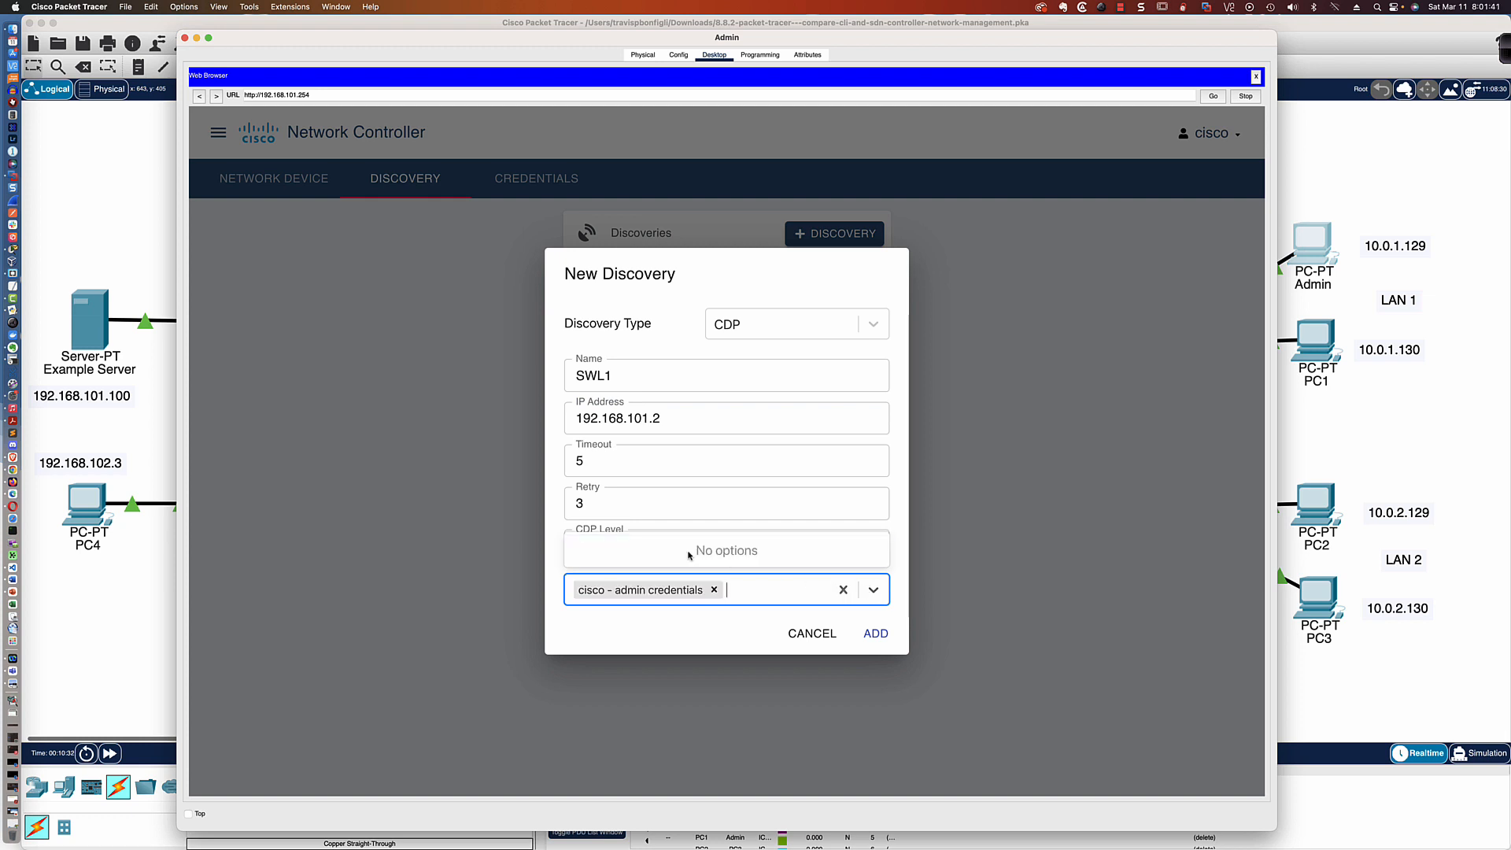
{"action": "left_click", "coordinate": [872, 635]}
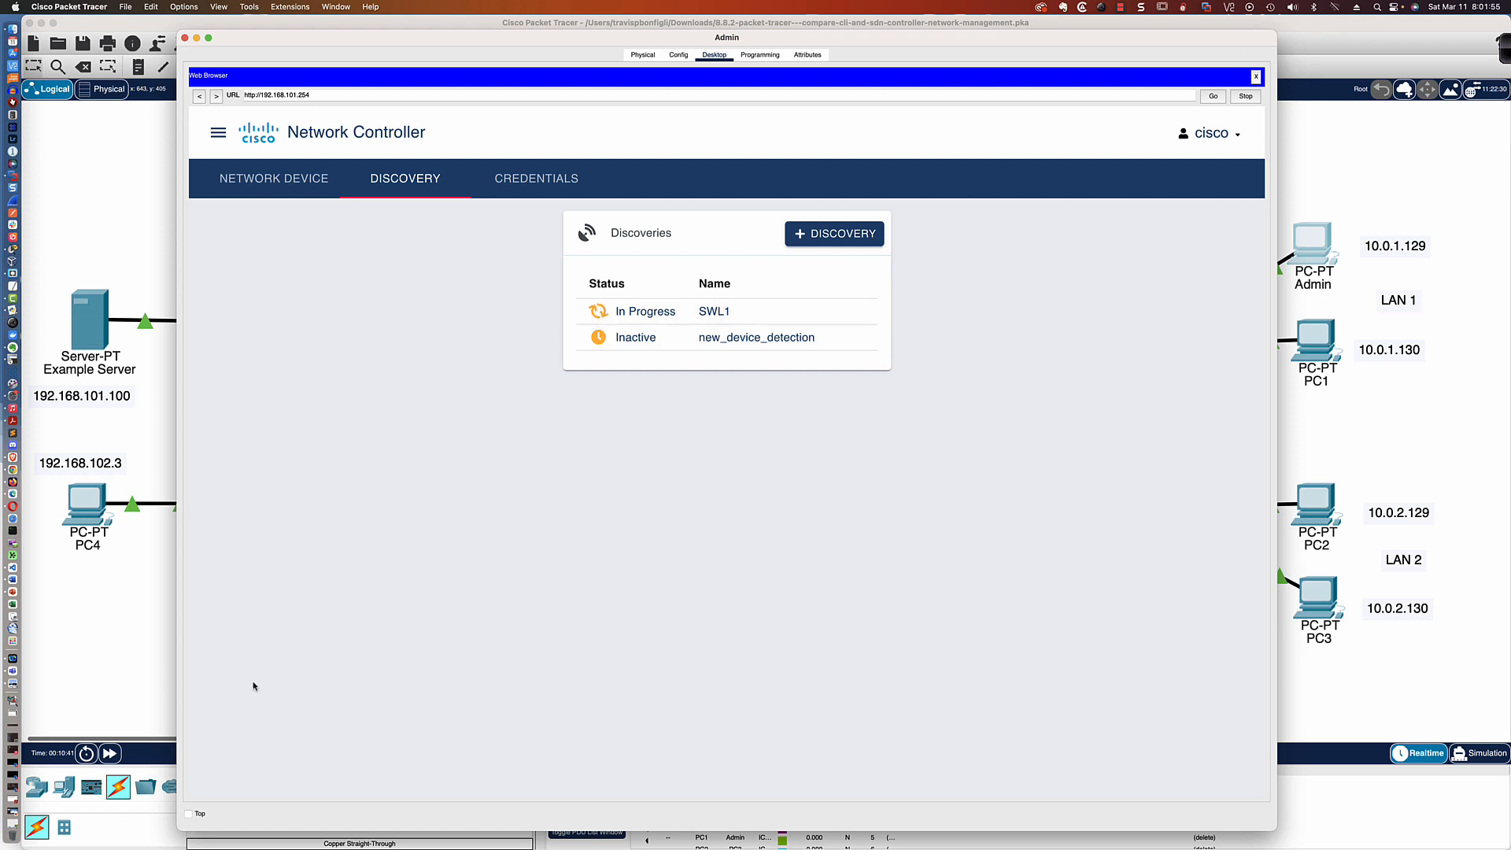
Fast-forward the simulation time so the discovery progresses, and return to the Admin PC's browser
{"action": "left_click", "coordinate": [111, 754]}
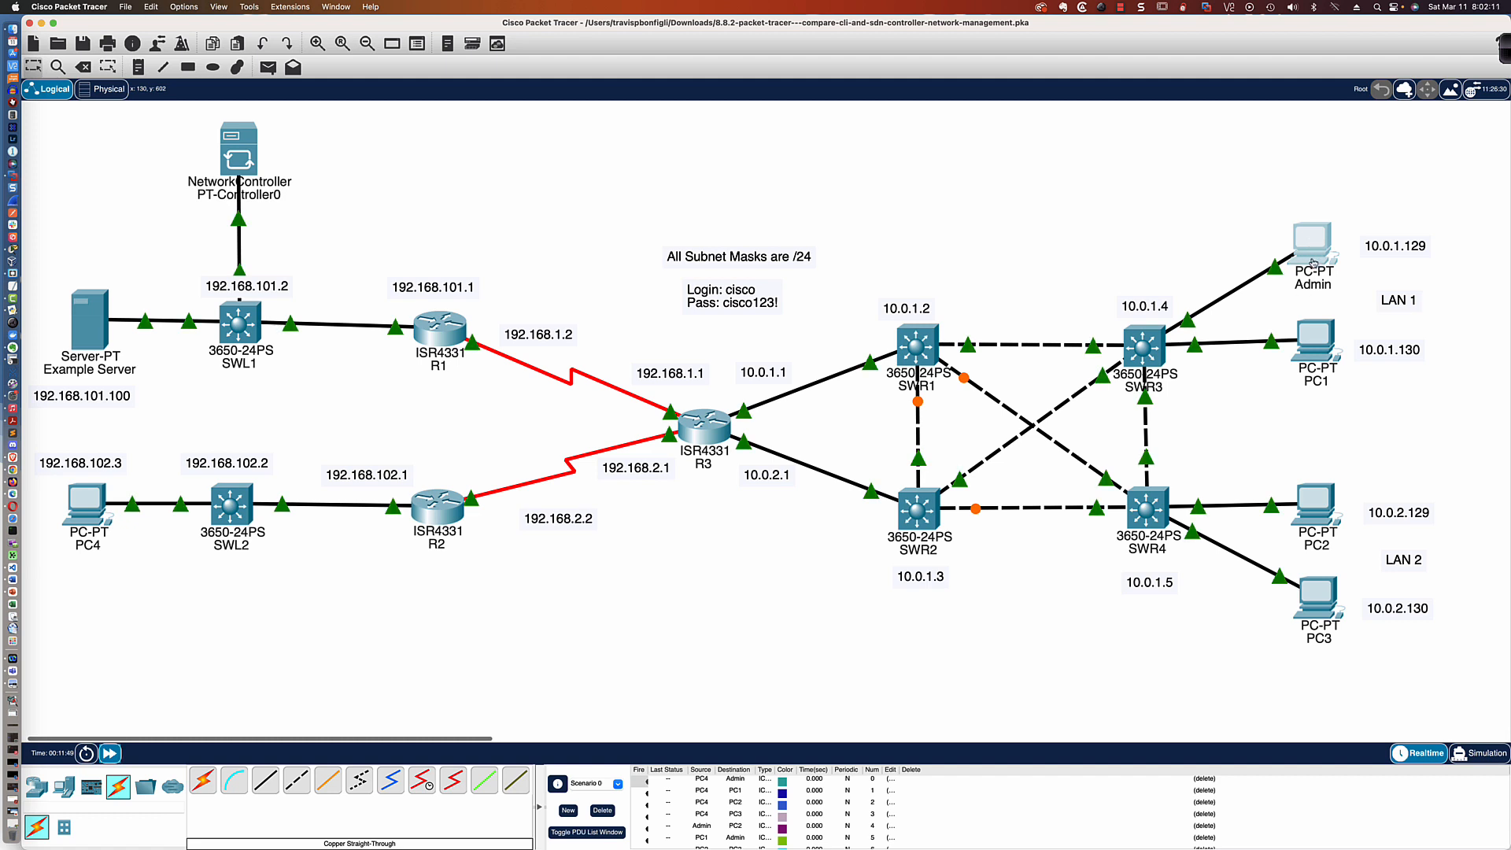
{"action": "scroll", "coordinate": [1312, 262], "scroll_direction": "up", "scroll_amount": 2}
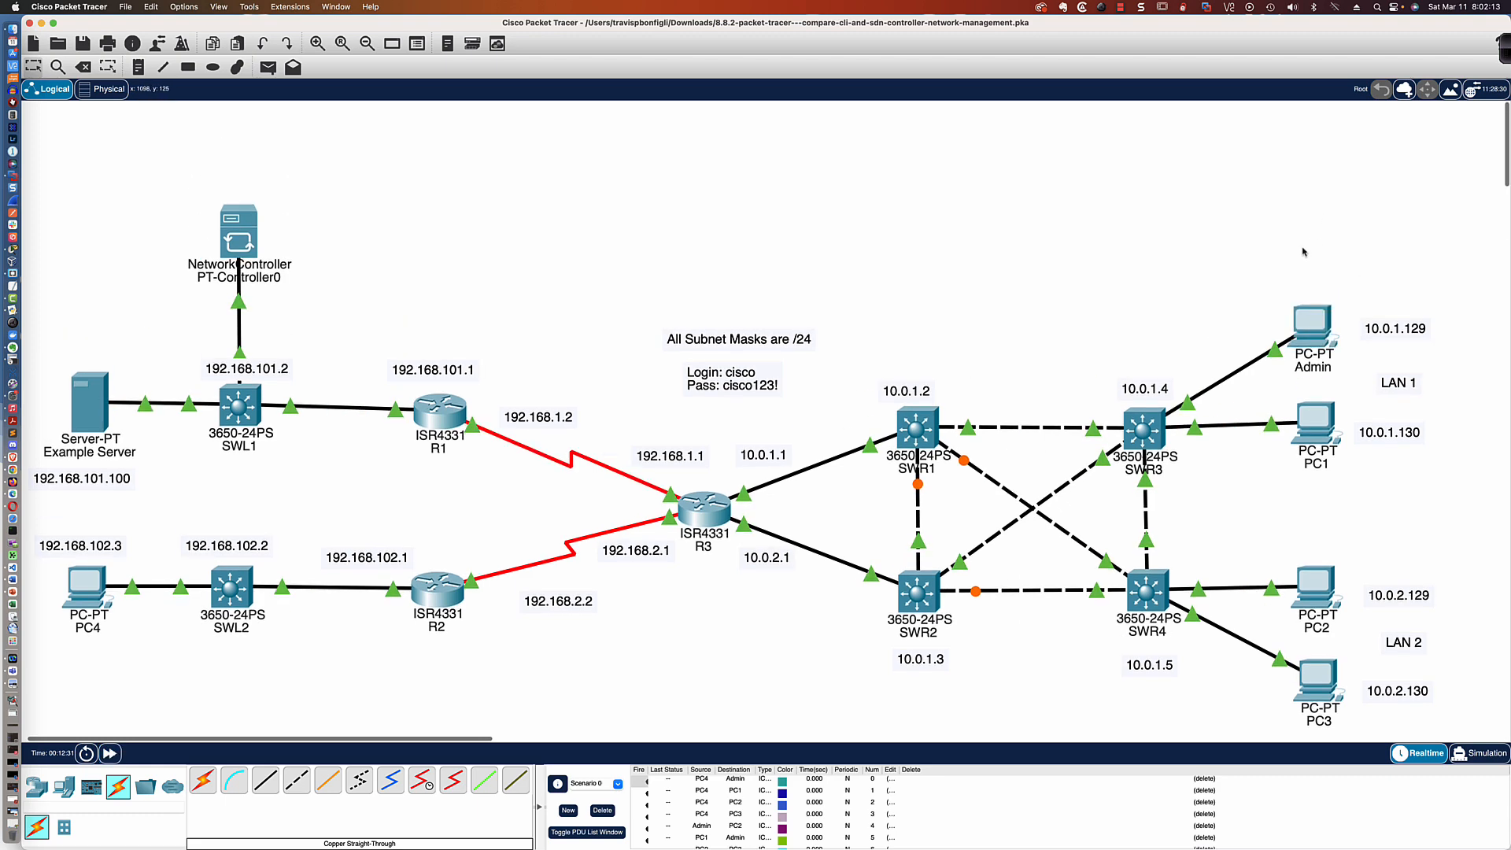
{"action": "left_click", "coordinate": [1312, 248]}
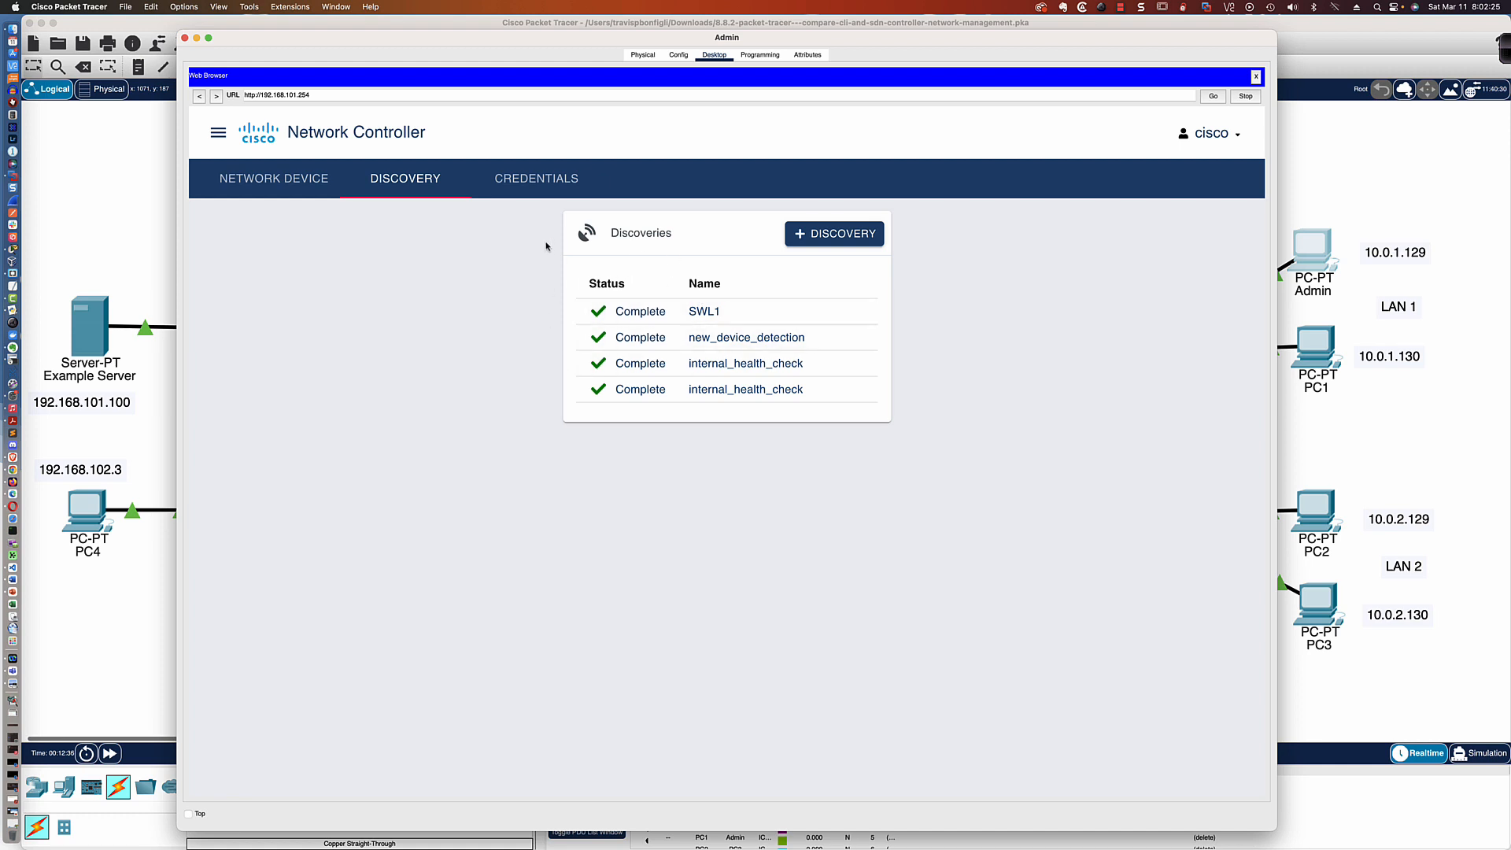
Review the stored CLI credential and the discovery statuses, and open the list of discovered network devices
{"action": "left_click", "coordinate": [534, 182]}
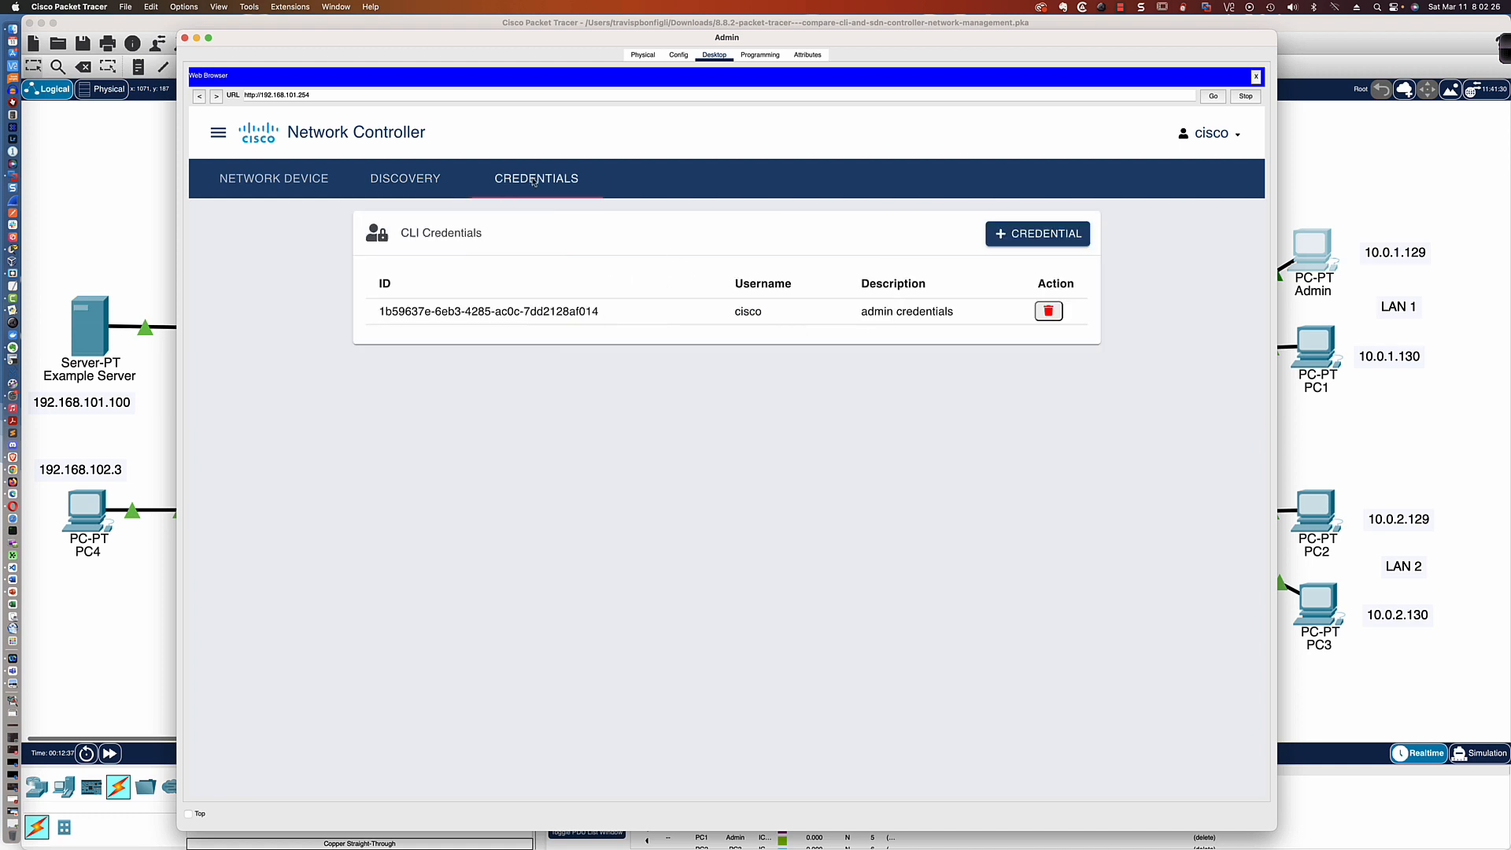
{"action": "left_click", "coordinate": [405, 179]}
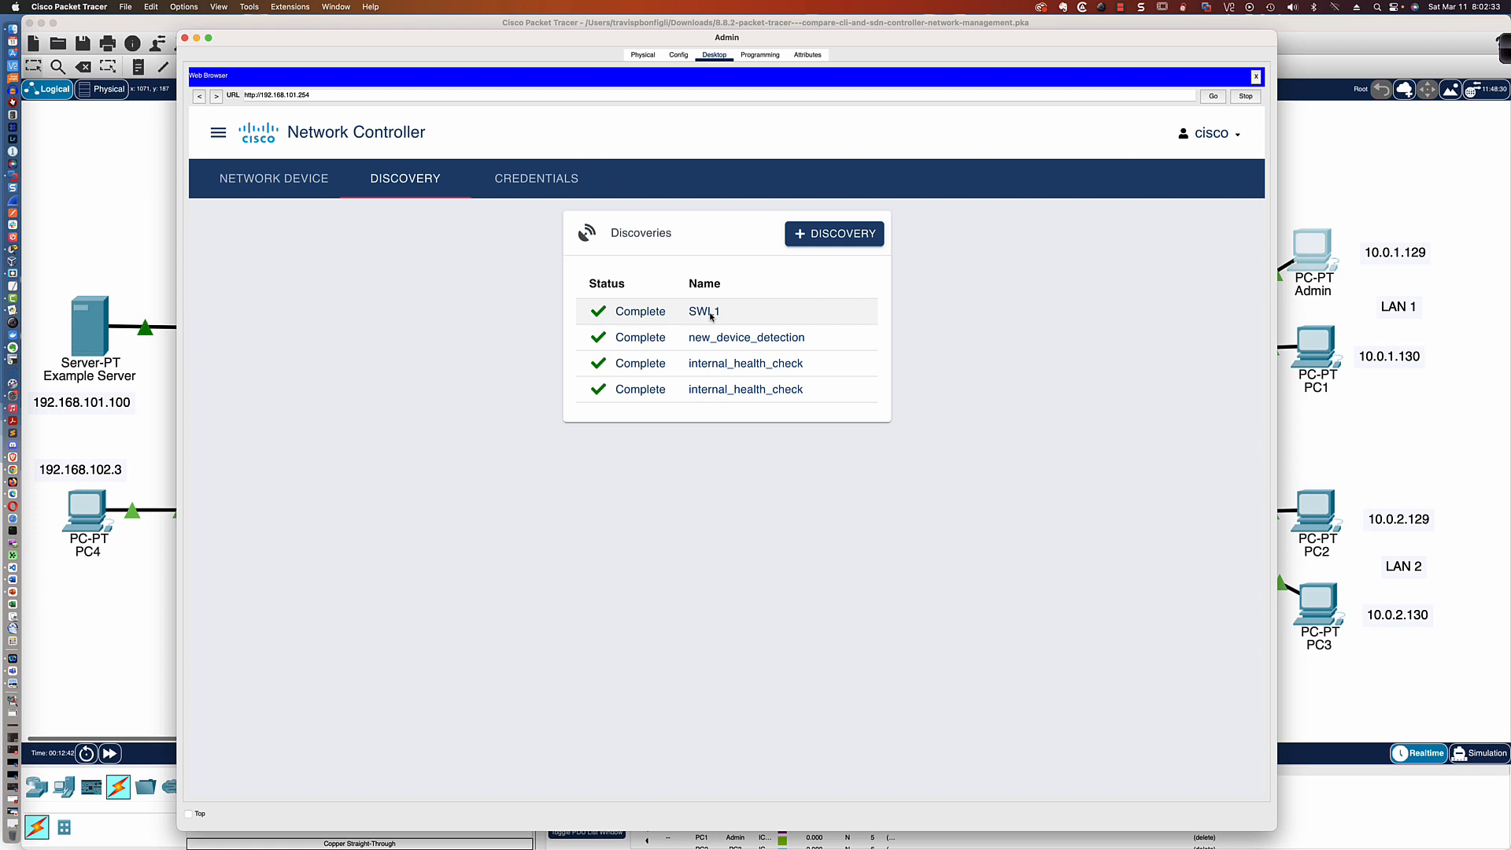
{"action": "left_click", "coordinate": [265, 180]}
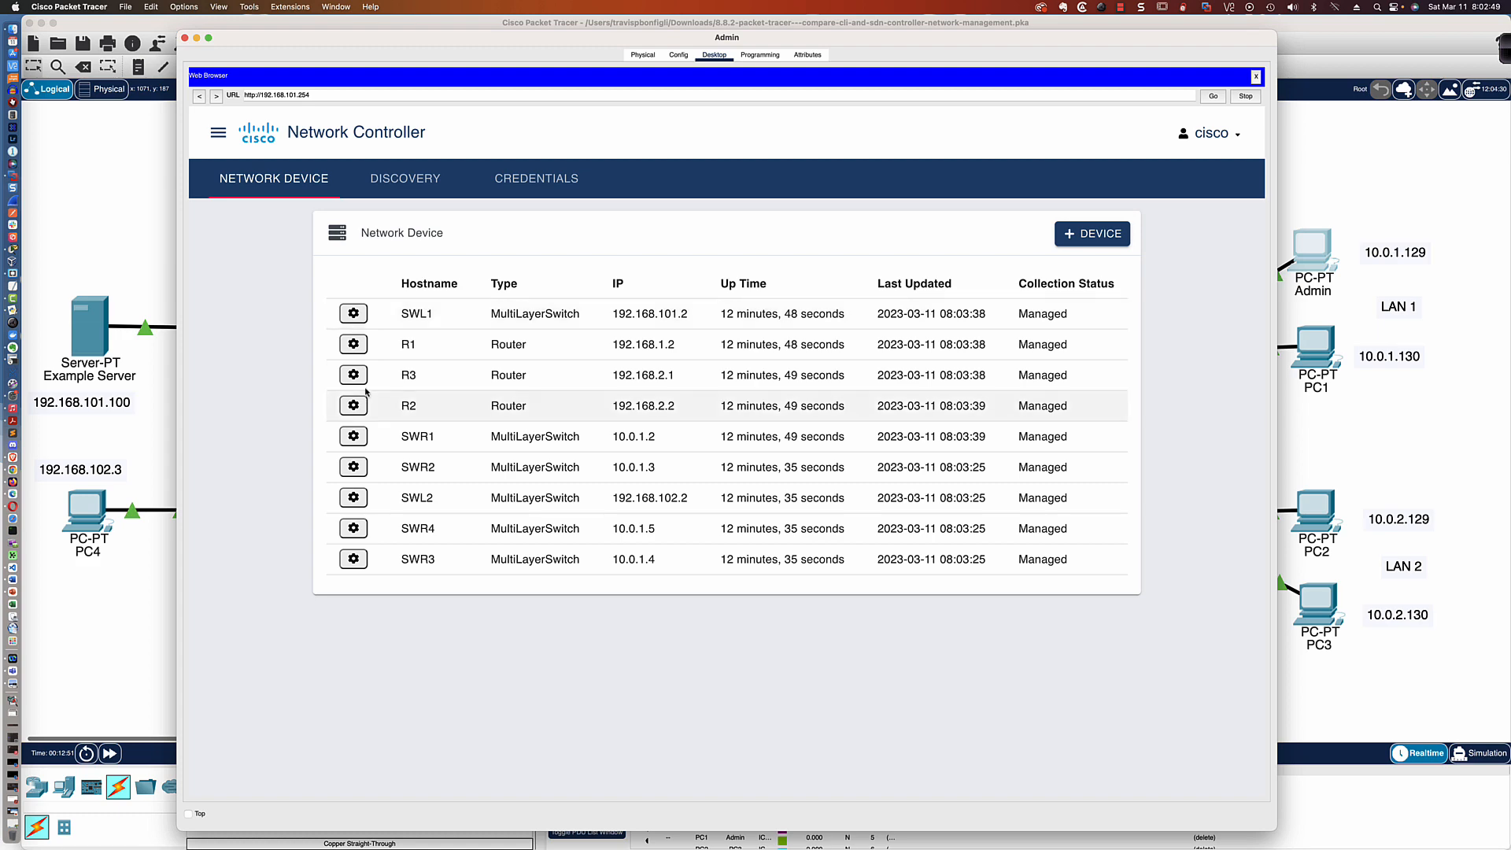
Examine the full device details of router R1, and close them without updating the device
{"action": "left_click", "coordinate": [349, 342]}
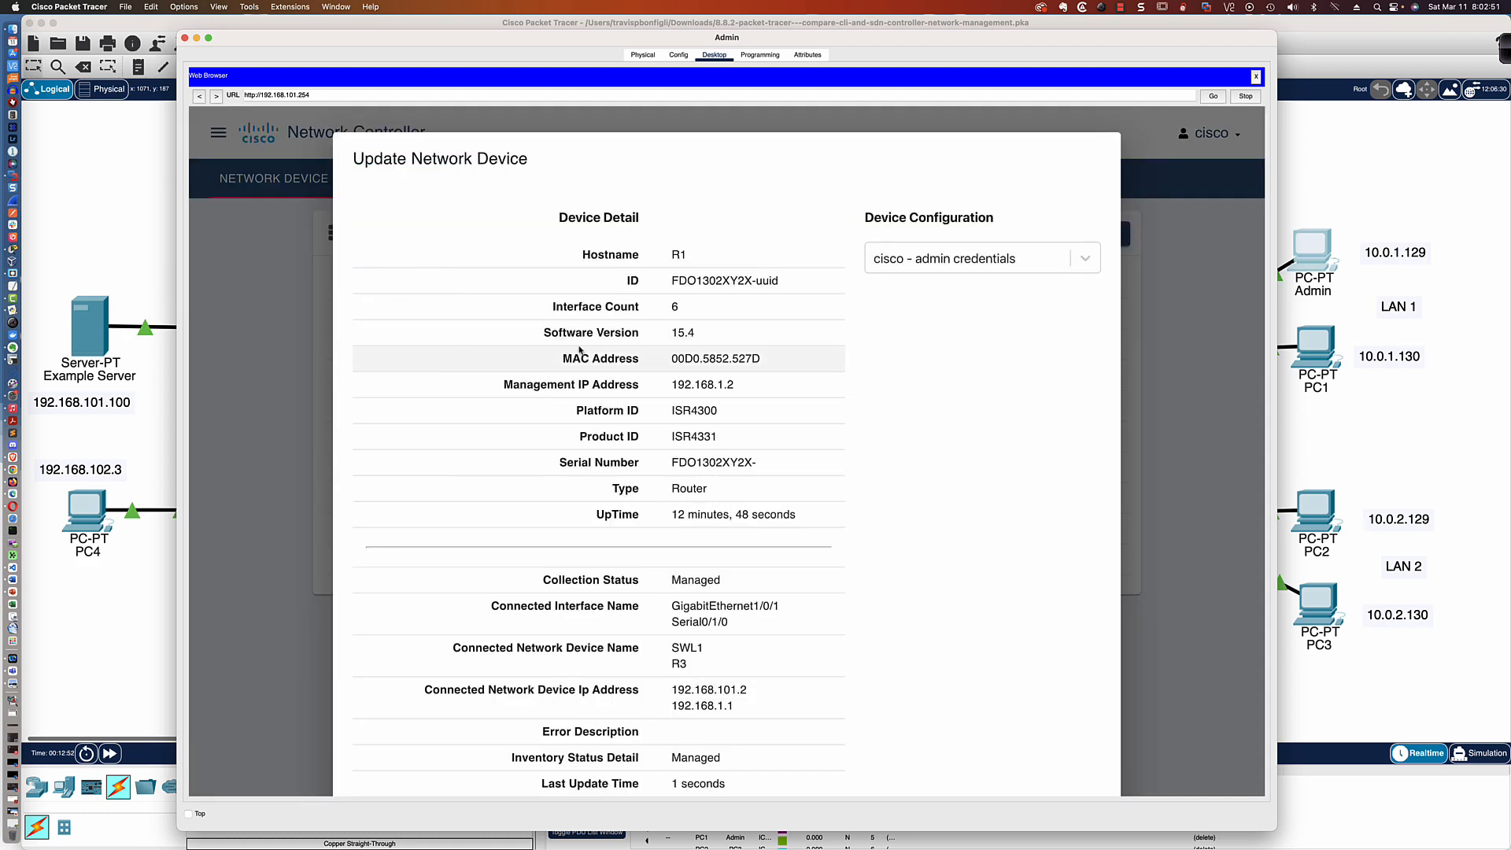
{"action": "scroll", "coordinate": [686, 350], "scroll_direction": "down", "scroll_amount": 3}
{"action": "scroll", "coordinate": [686, 349], "scroll_direction": "down", "scroll_amount": 2}
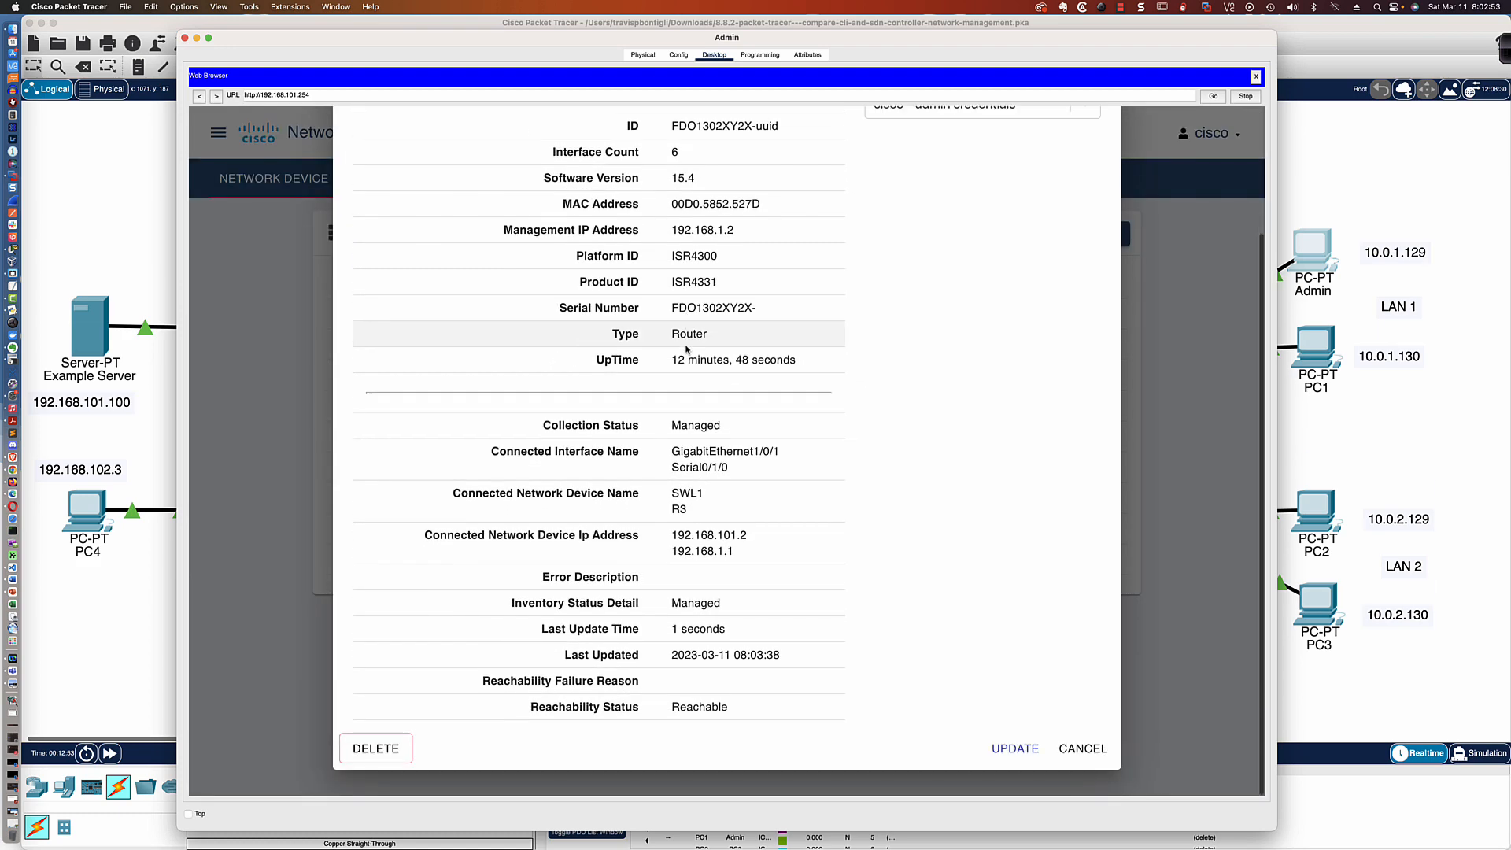
{"action": "scroll", "coordinate": [686, 350], "scroll_direction": "up", "scroll_amount": 3}
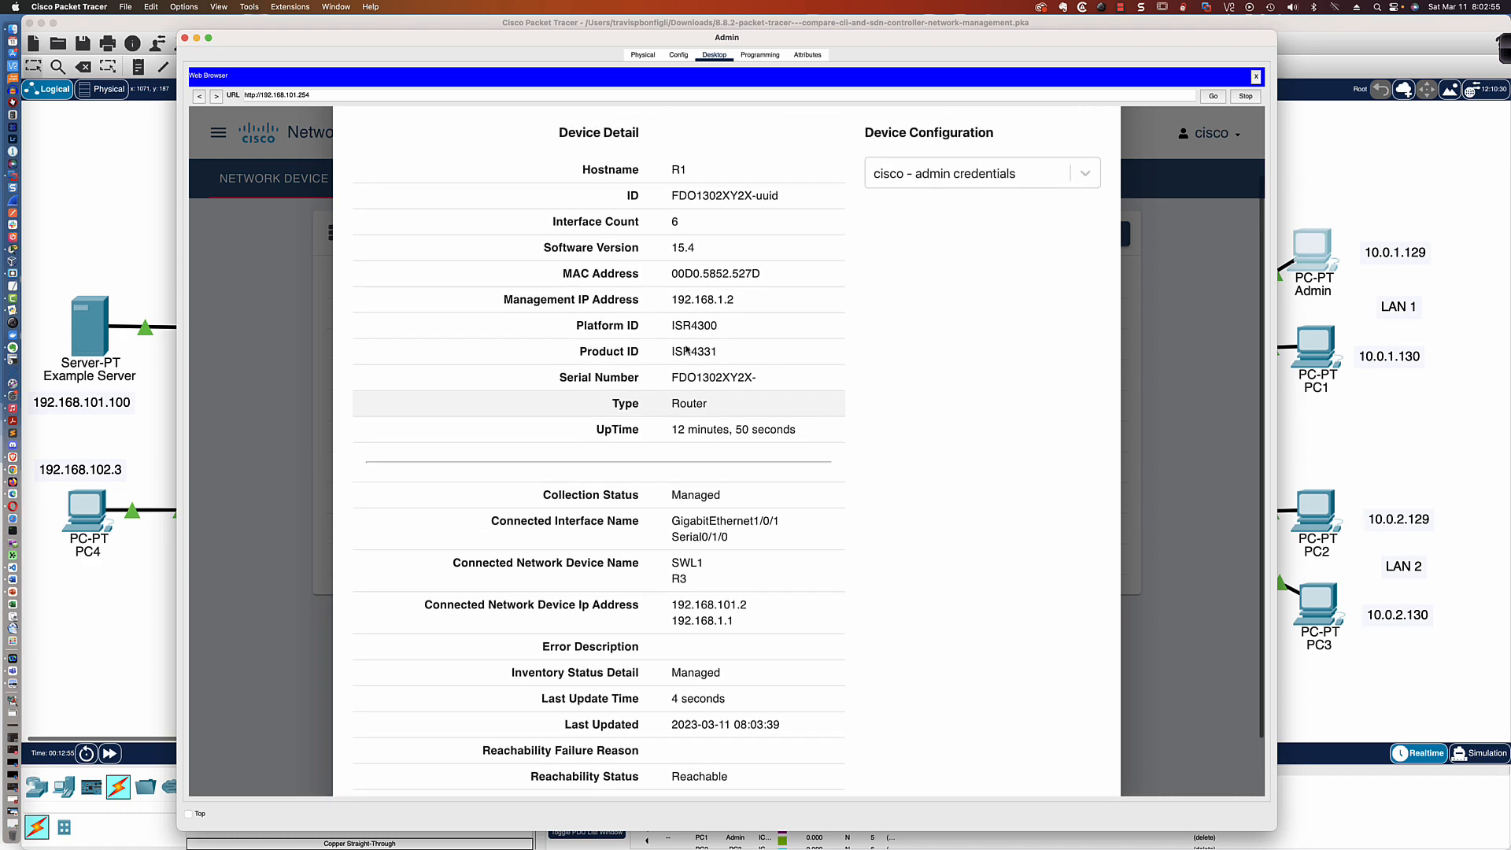
{"action": "scroll", "coordinate": [686, 350], "scroll_direction": "down", "scroll_amount": 2}
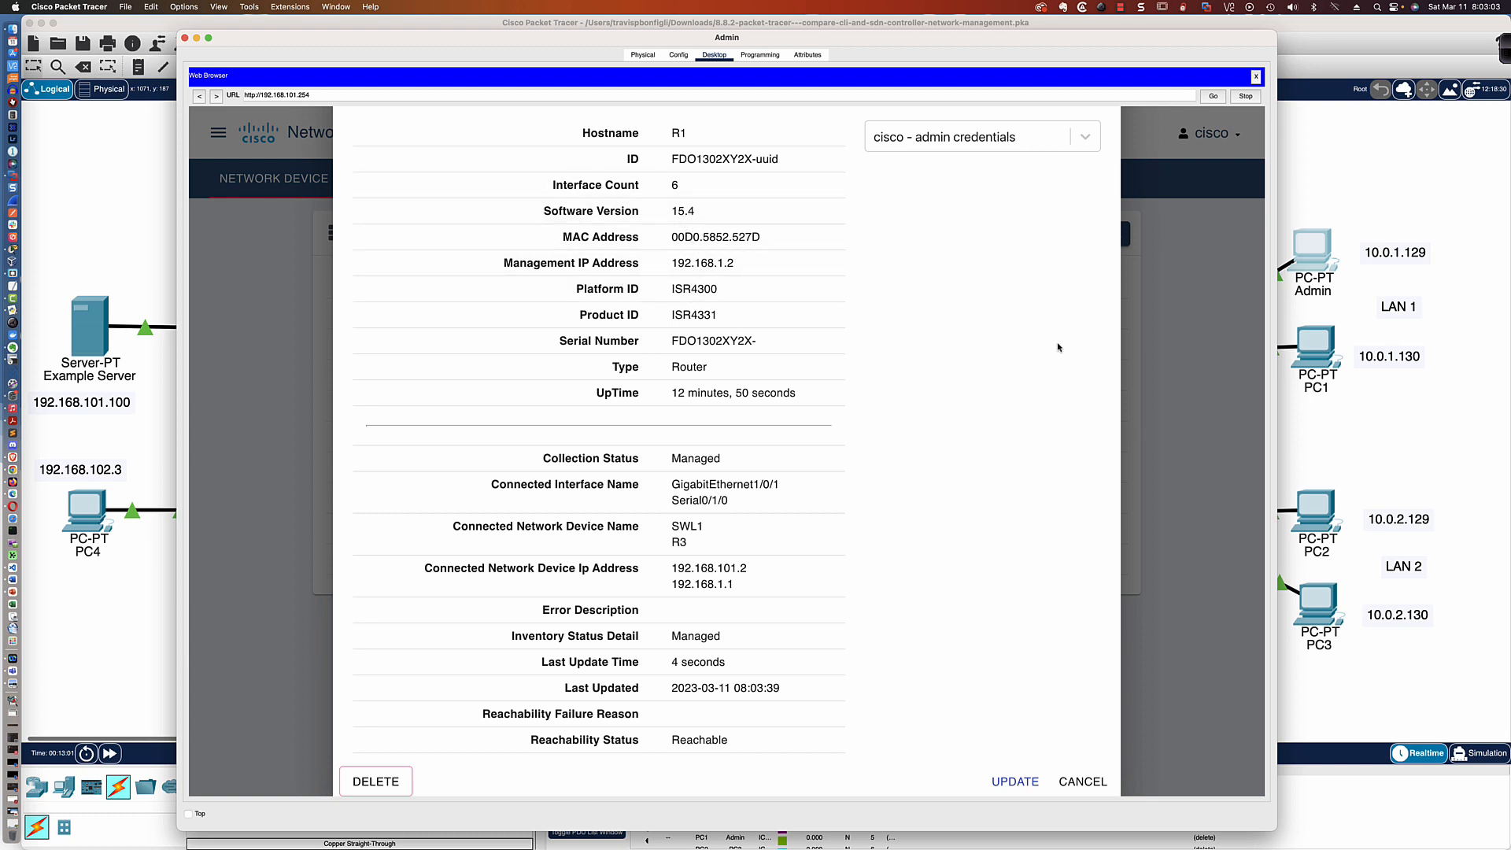
{"action": "left_click", "coordinate": [1083, 781]}
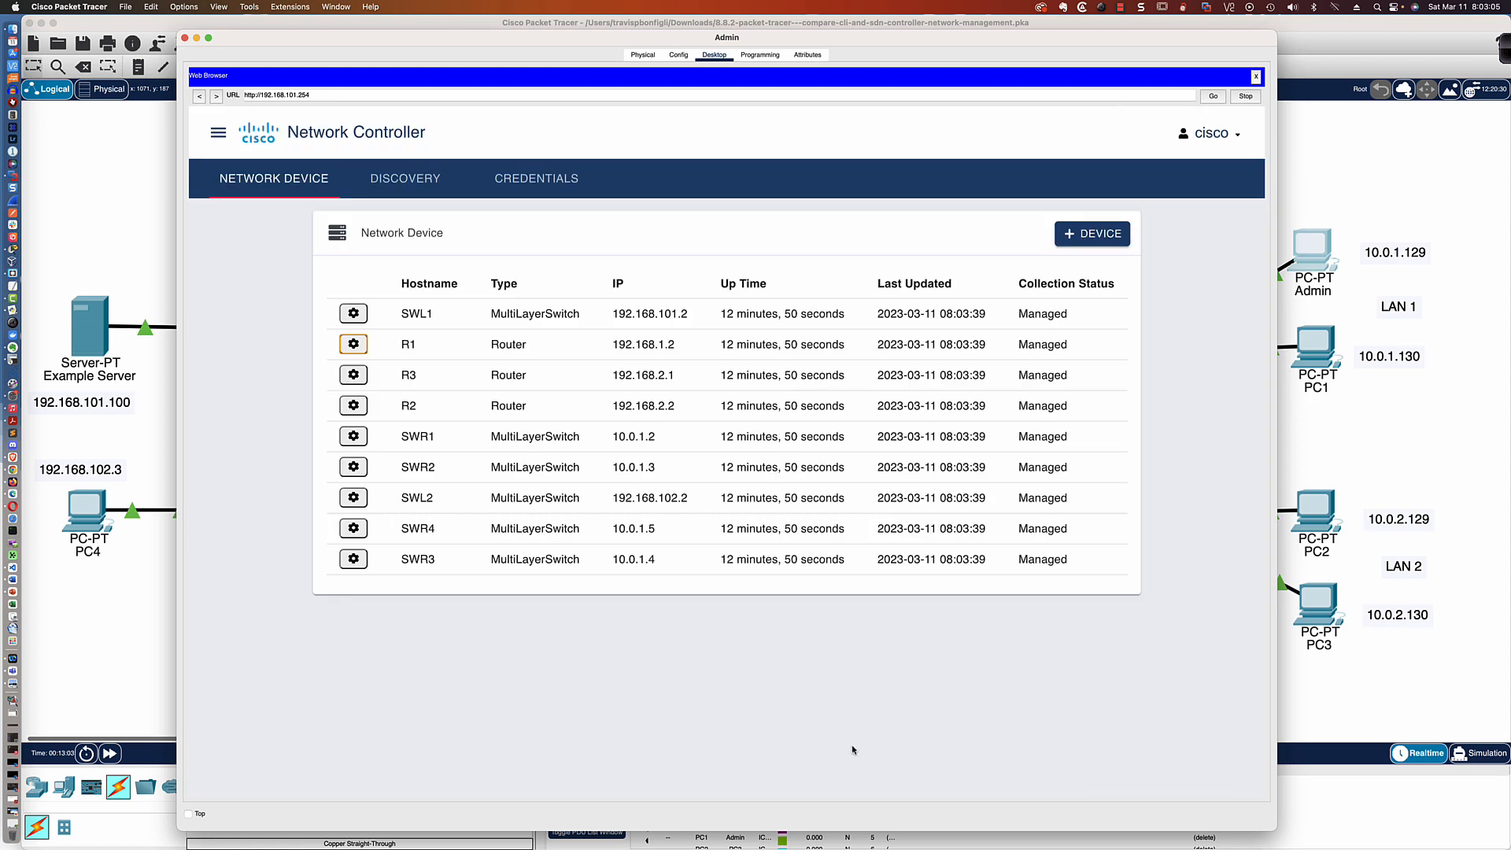
Examine the device details of switch SWR1, including its connected interfaces and neighbours, and close them without changes
{"action": "left_click", "coordinate": [354, 442]}
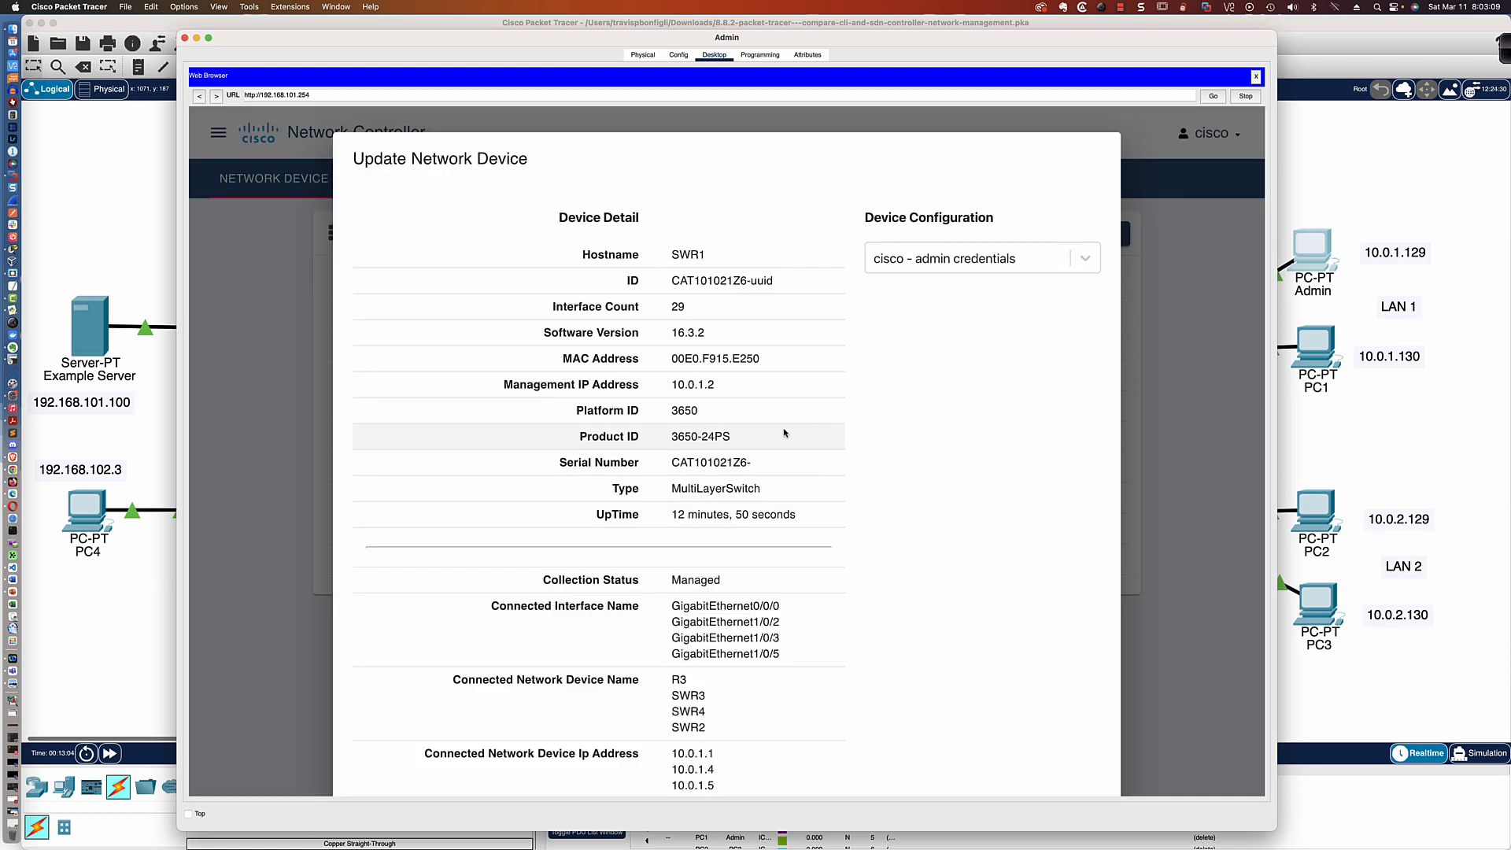
{"action": "scroll", "coordinate": [739, 433], "scroll_direction": "down", "scroll_amount": 5}
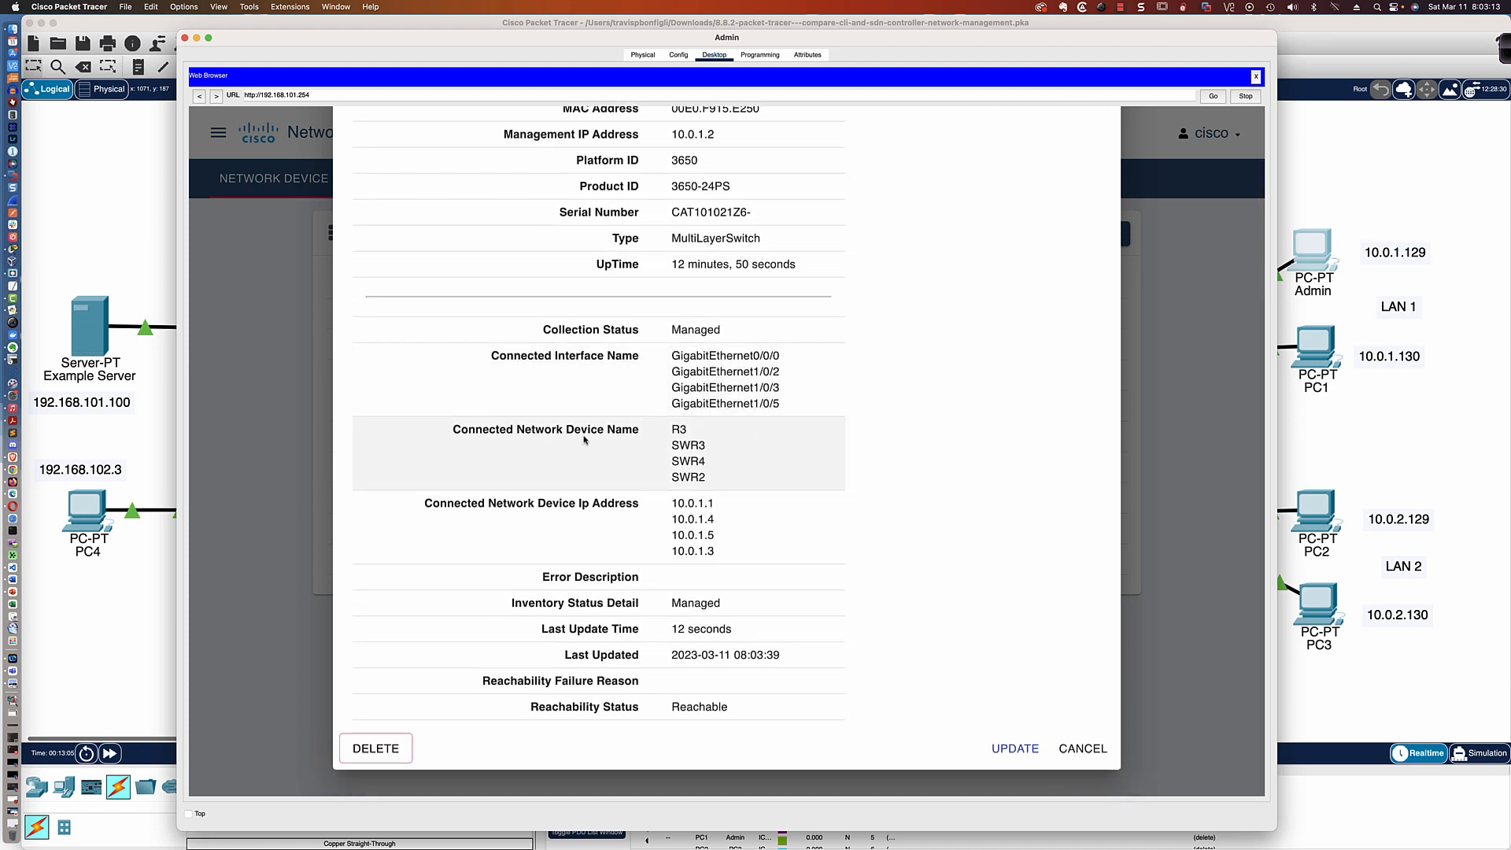
{"action": "left_click", "coordinate": [1075, 751]}
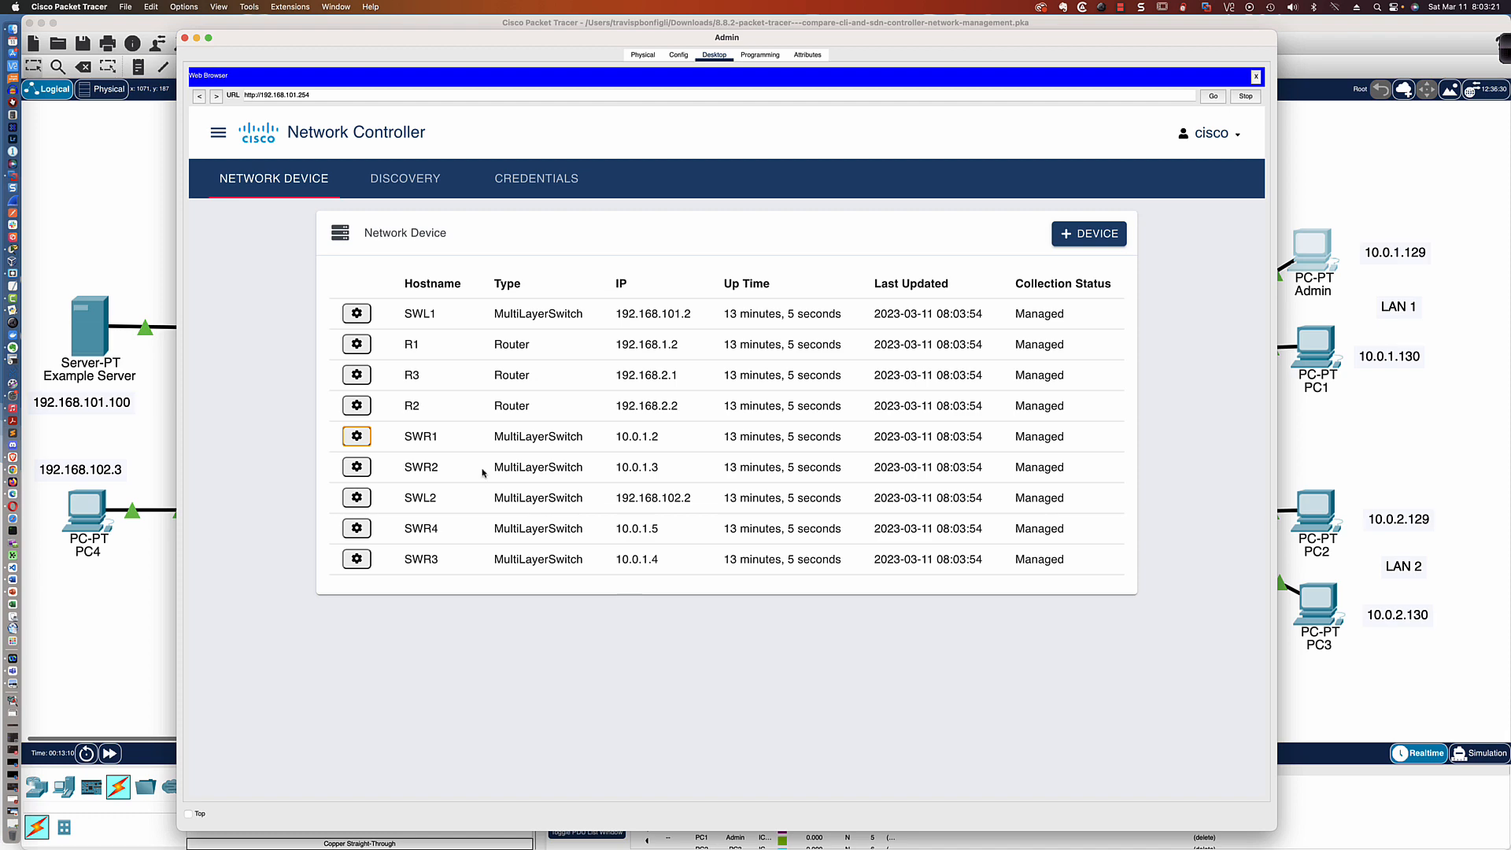
Return to the network controller's dashboard and inspect the host reachability health graph
{"action": "left_click", "coordinate": [217, 136]}
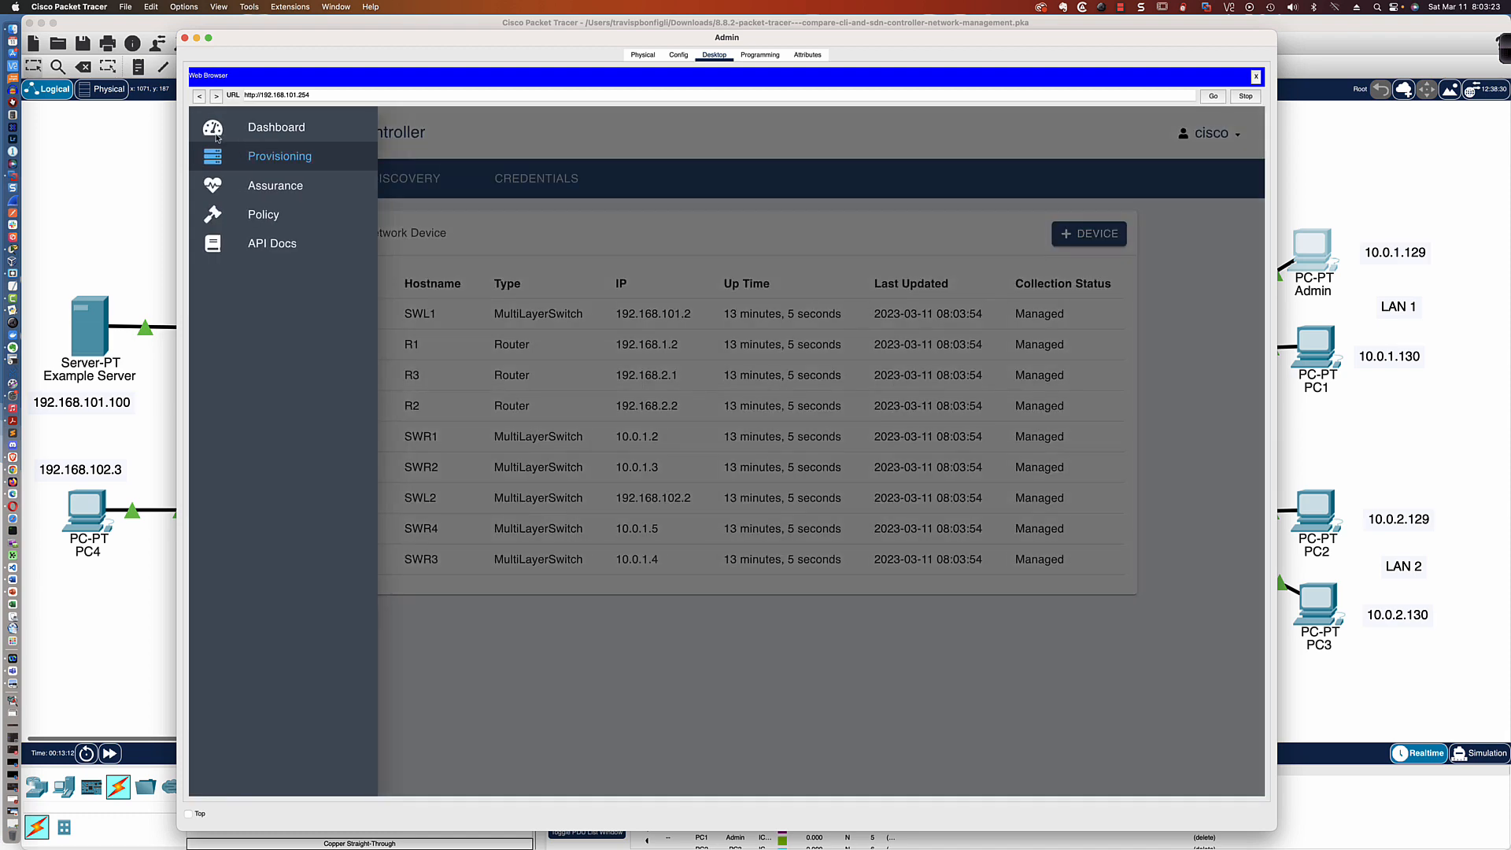
{"action": "left_click", "coordinate": [268, 130]}
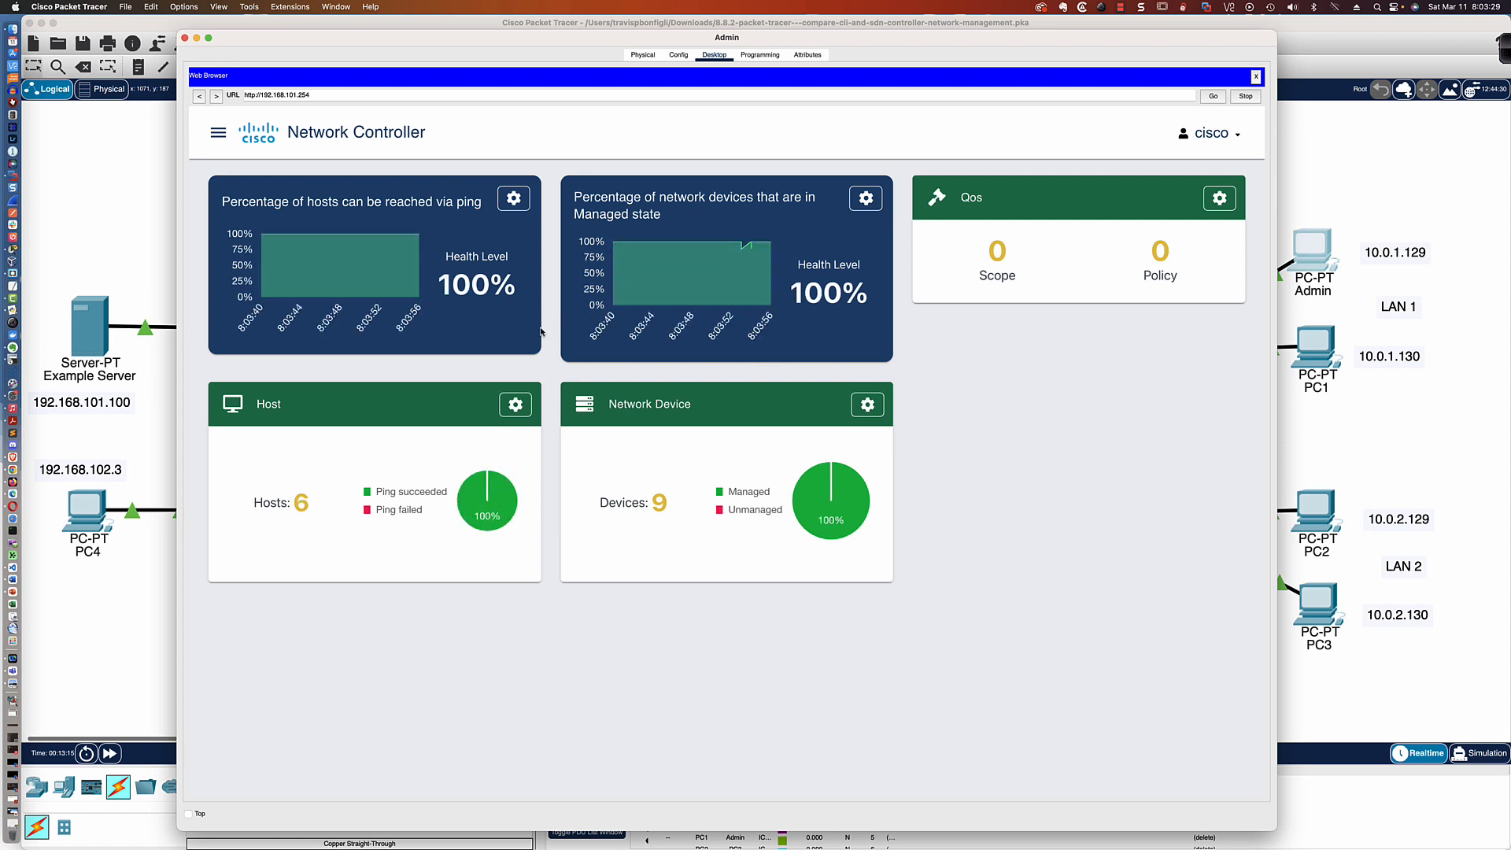
{"action": "mouse_move", "coordinate": [421, 225]}
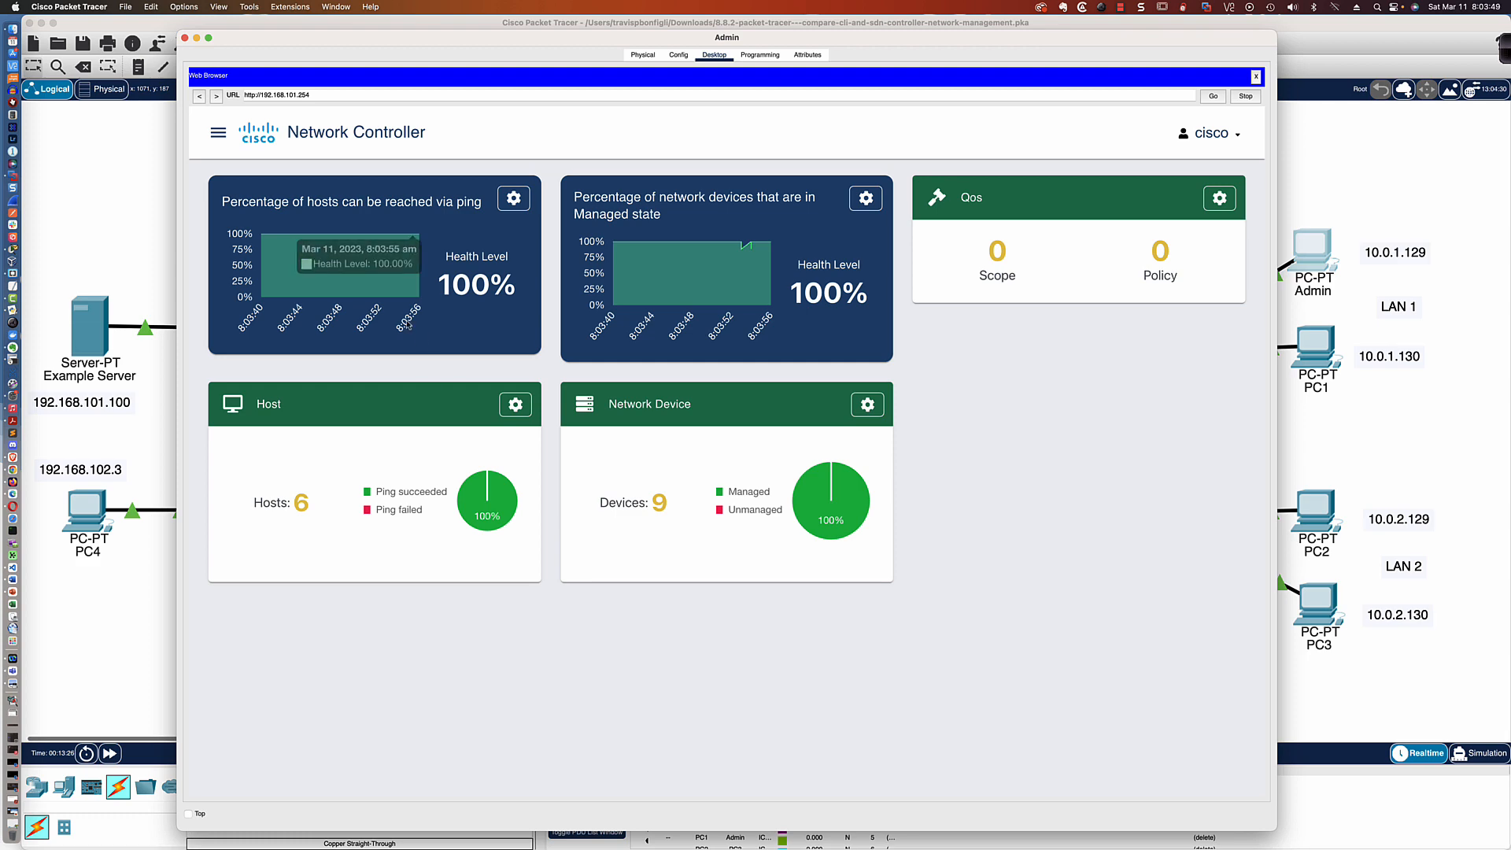
Review the controller's Assurance health overview, along with its list of connected hosts and the network topology
{"action": "left_click", "coordinate": [218, 137]}
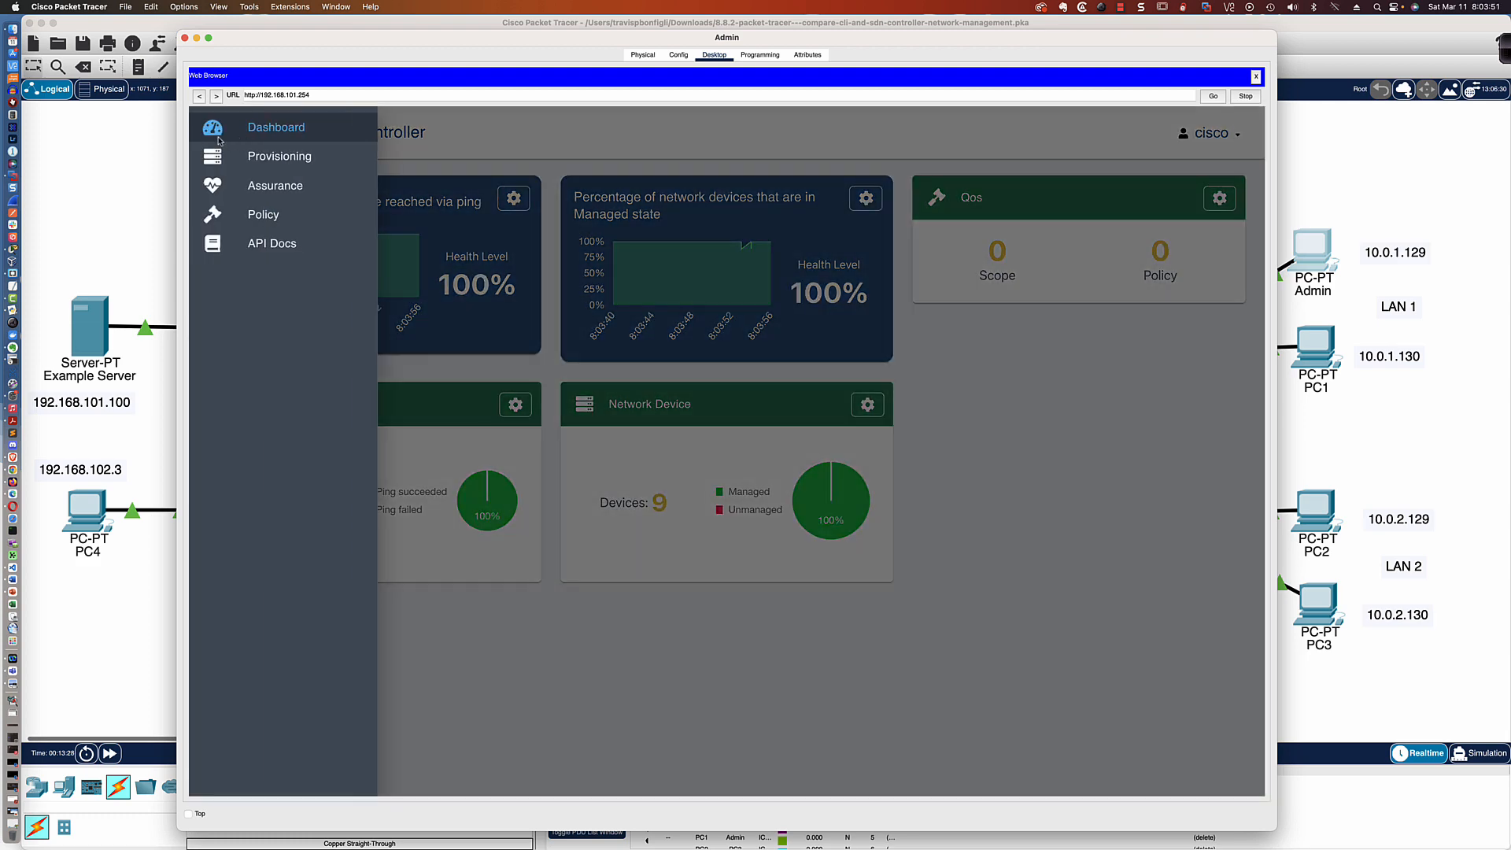
{"action": "left_click", "coordinate": [270, 156]}
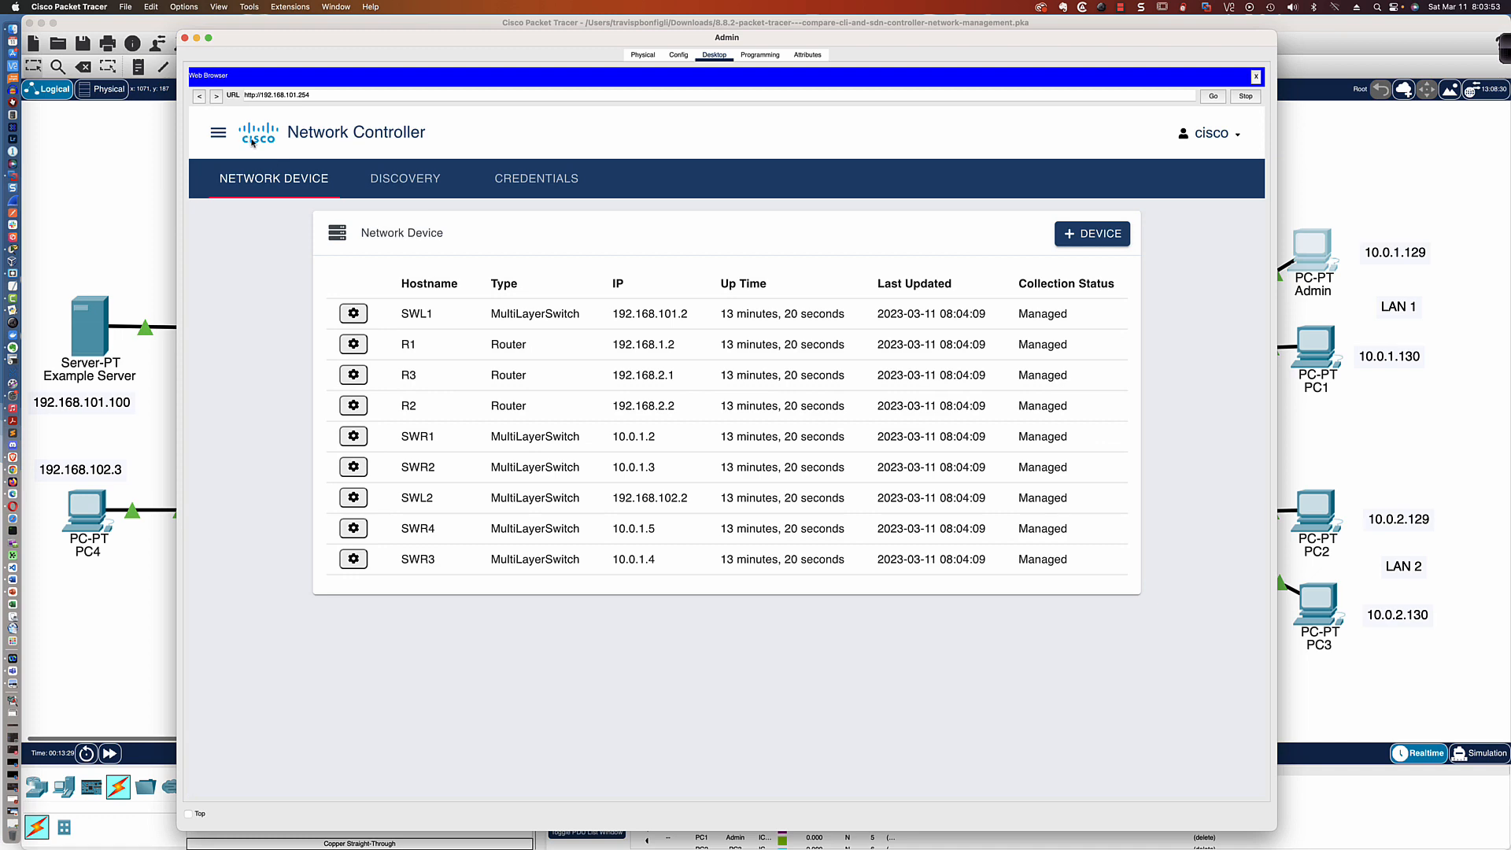
{"action": "left_click", "coordinate": [218, 133]}
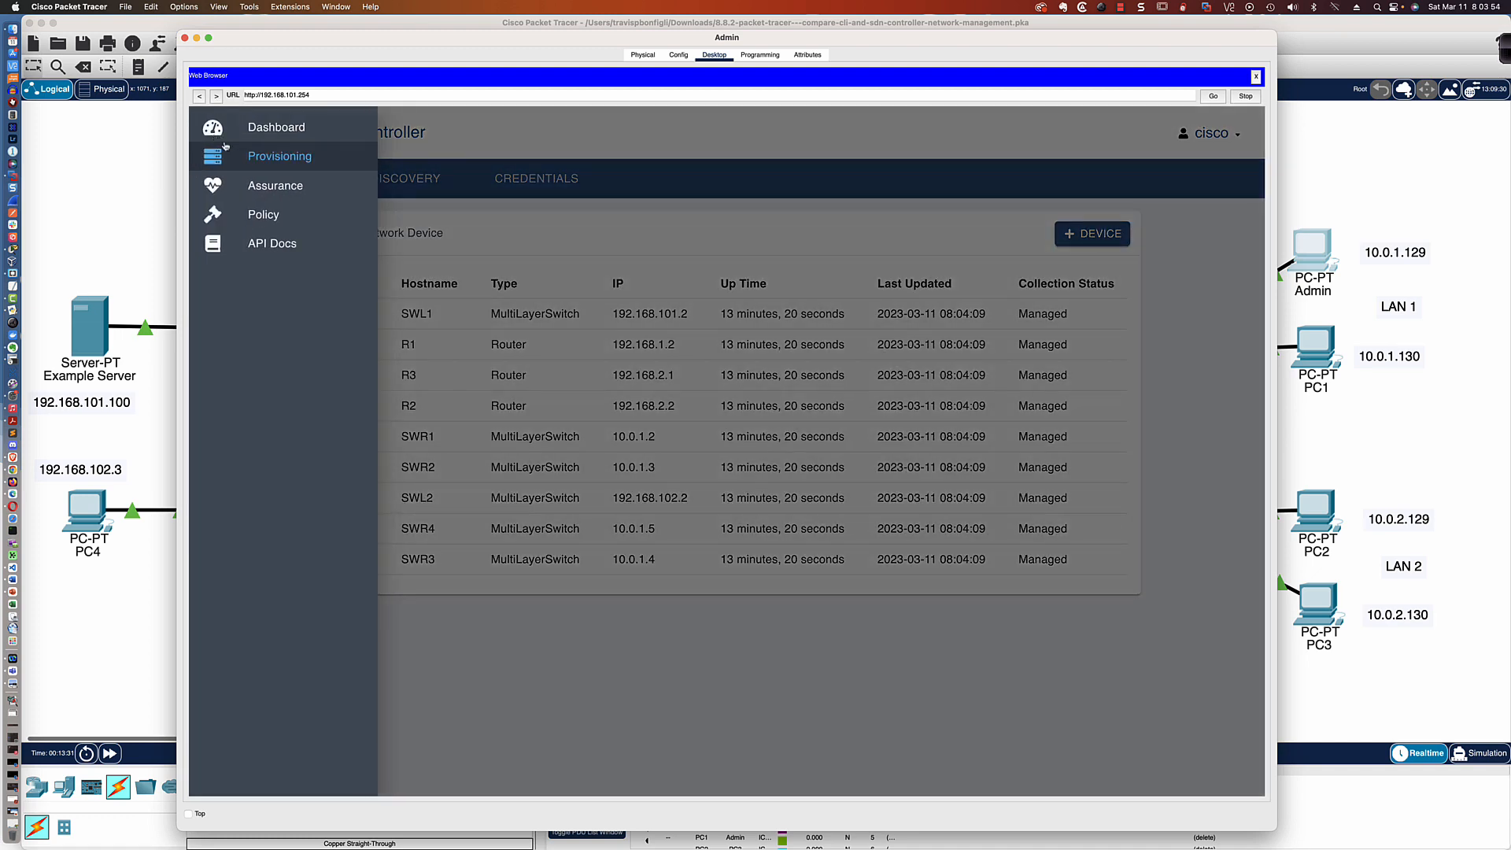
{"action": "left_click", "coordinate": [276, 187]}
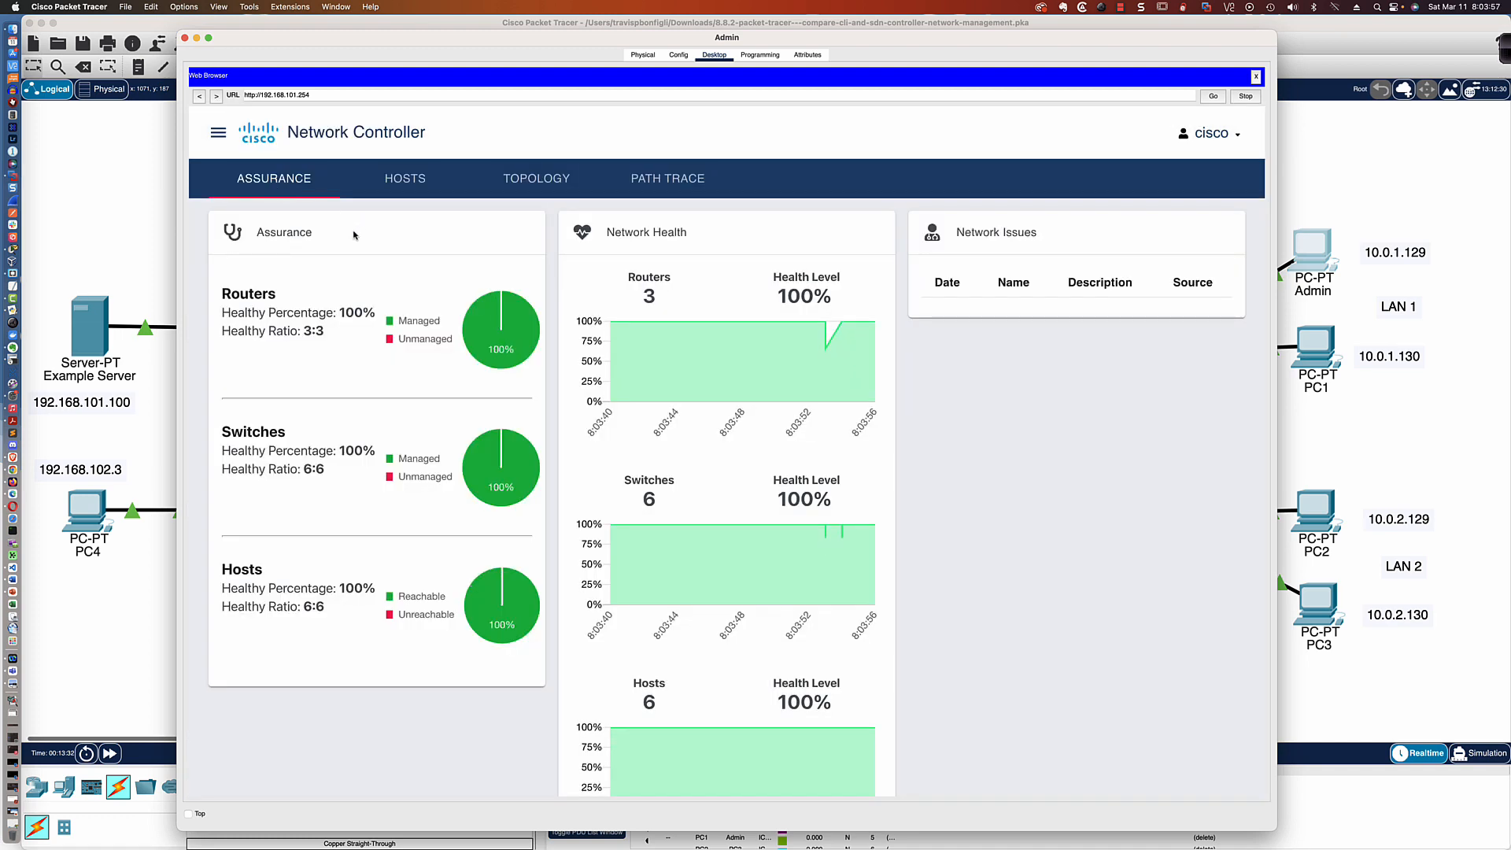
{"action": "scroll", "coordinate": [400, 236], "scroll_direction": "down", "scroll_amount": 2}
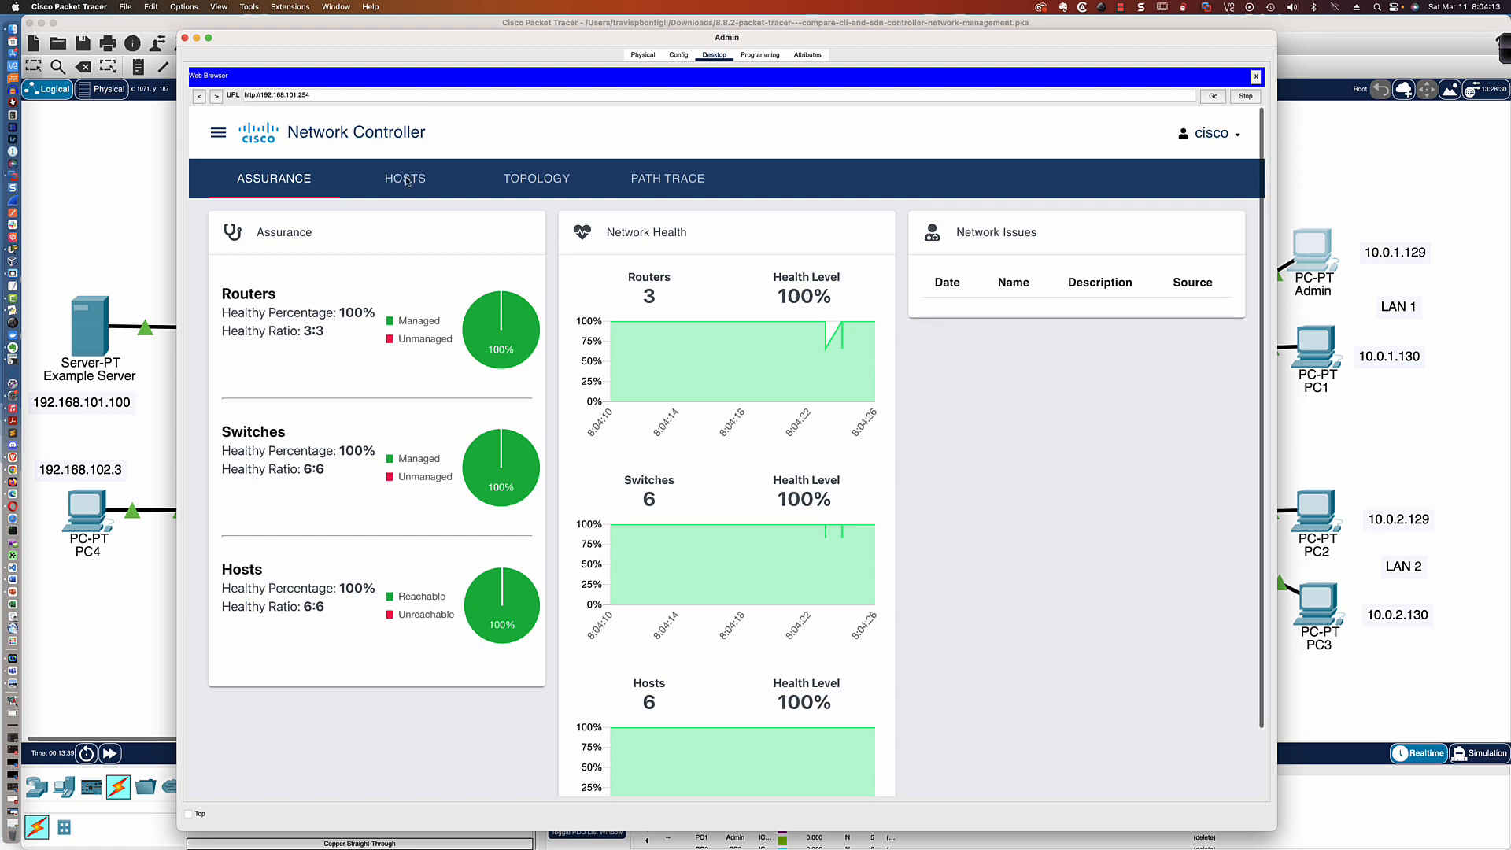
{"action": "left_click", "coordinate": [407, 181]}
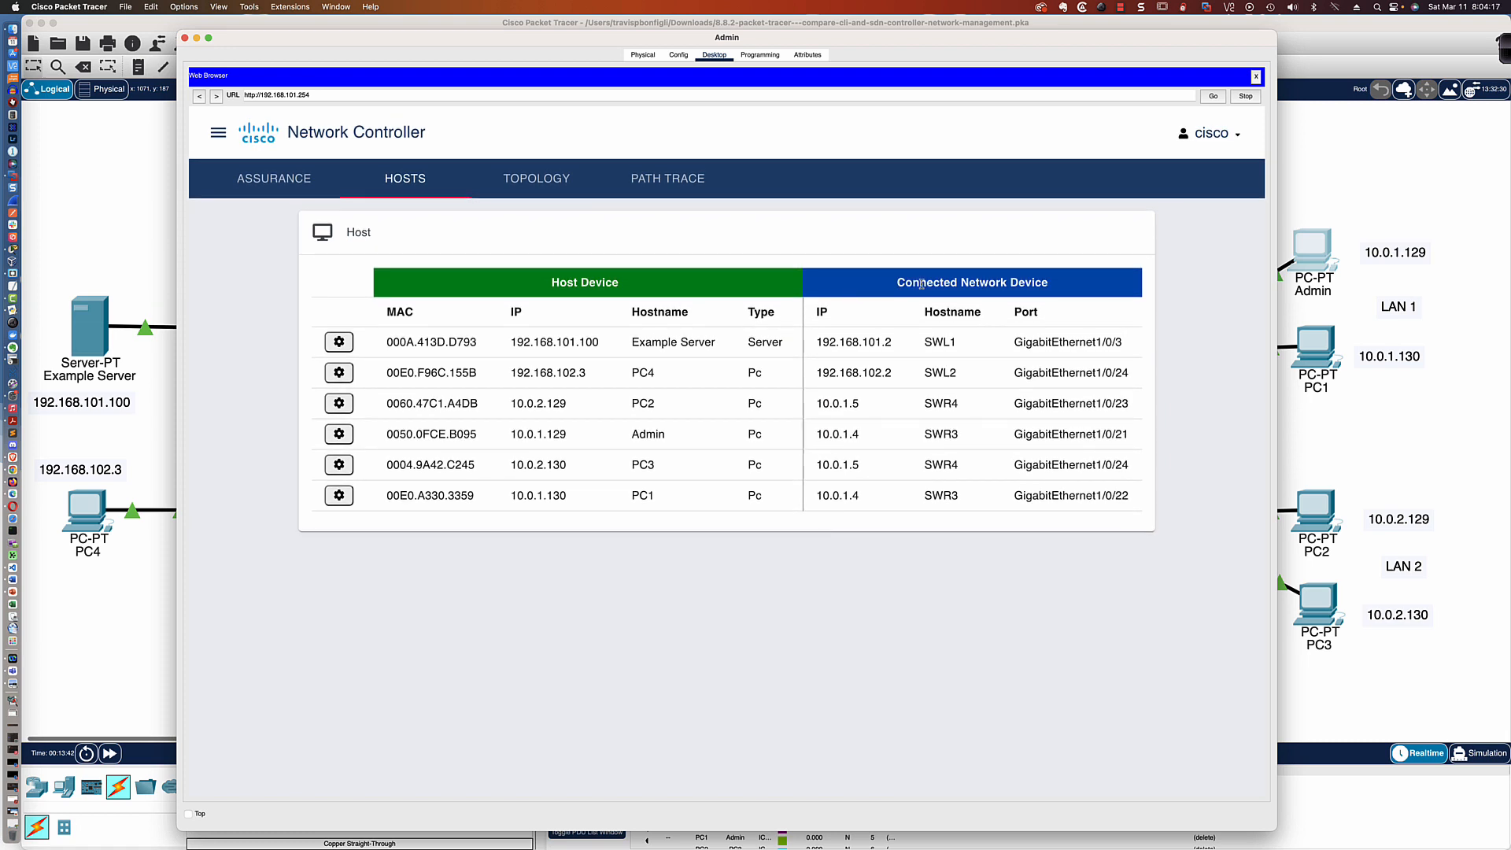
{"action": "left_click", "coordinate": [545, 178]}
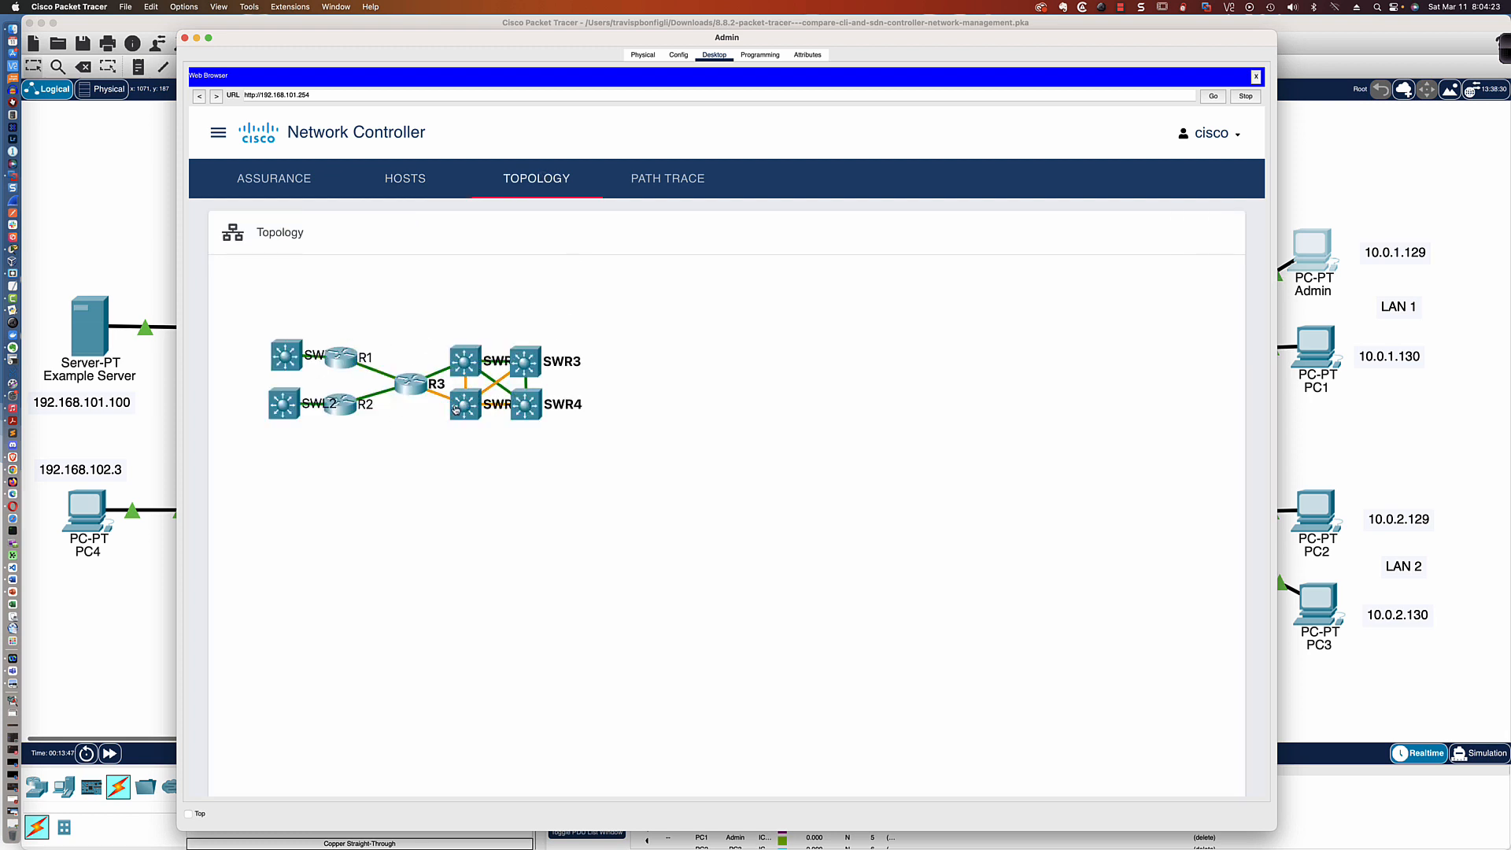
Create a new path trace from source 192.168.101.100 to destination 10.0.1.129
{"action": "left_click", "coordinate": [663, 181]}
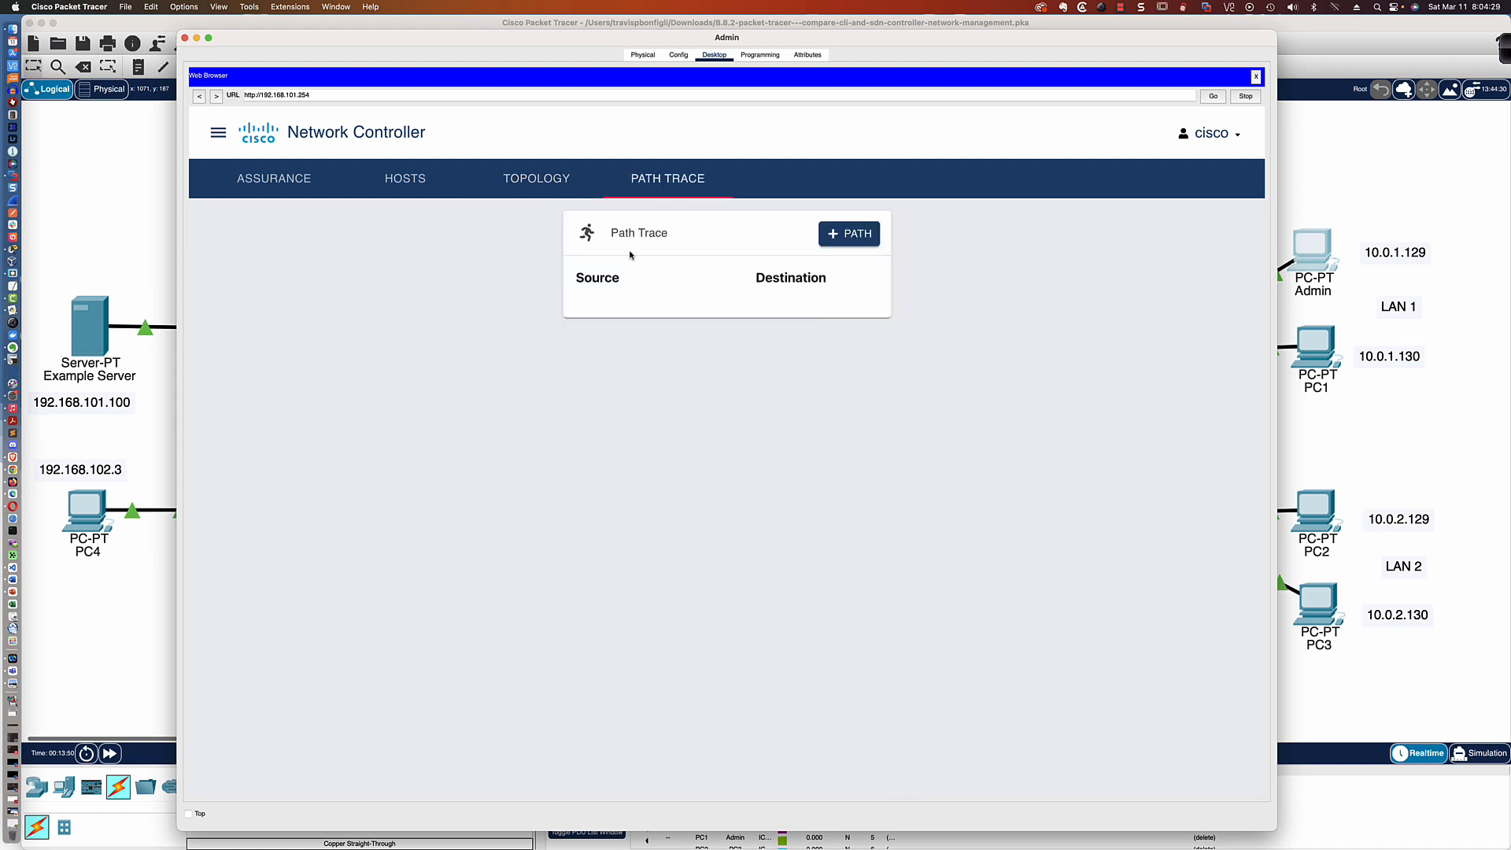
{"action": "left_click", "coordinate": [838, 236]}
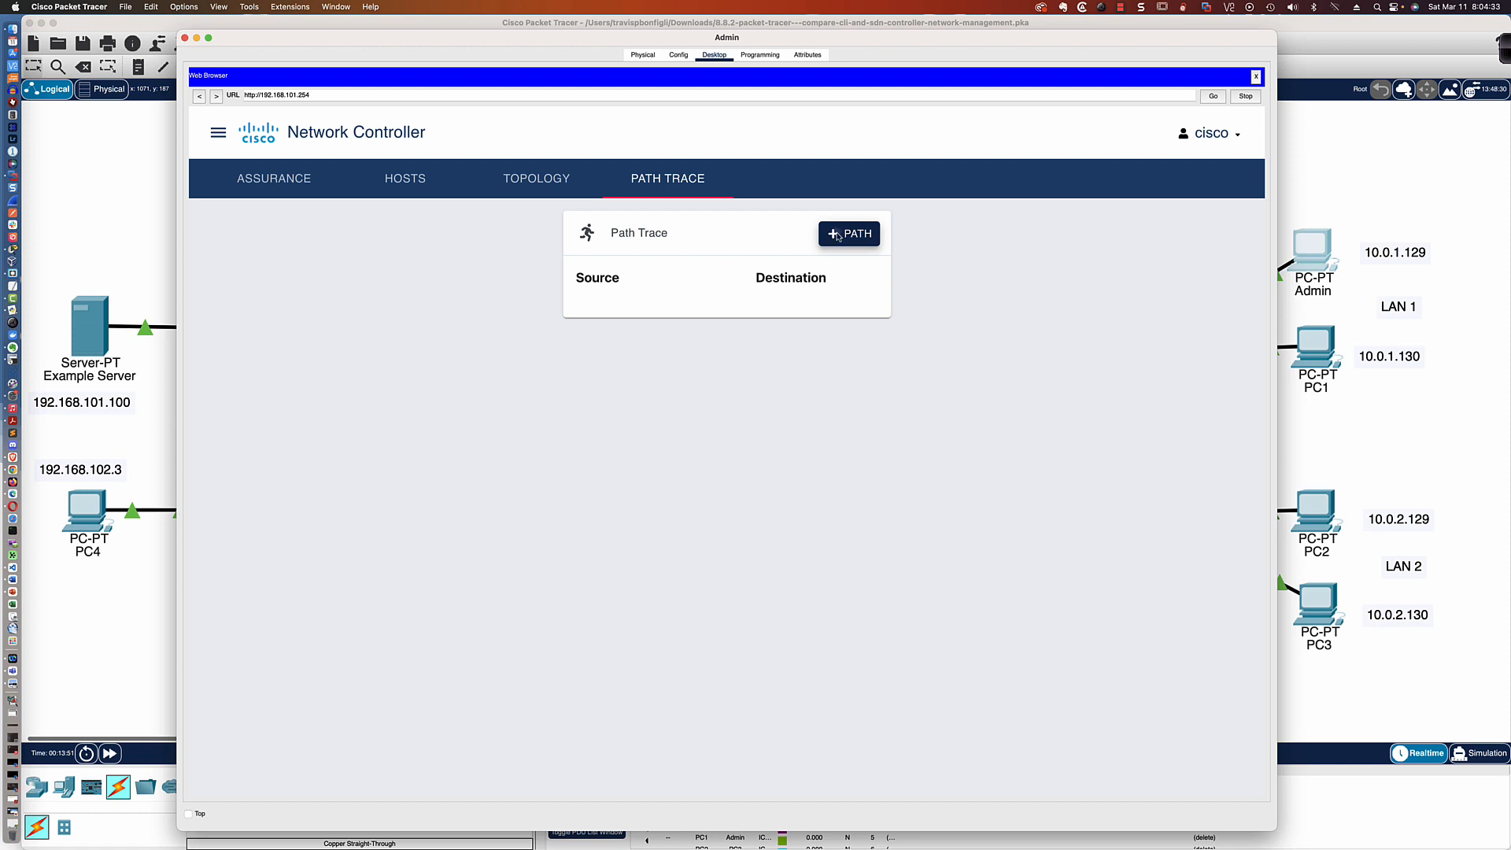
{"action": "left_click", "coordinate": [620, 442]}
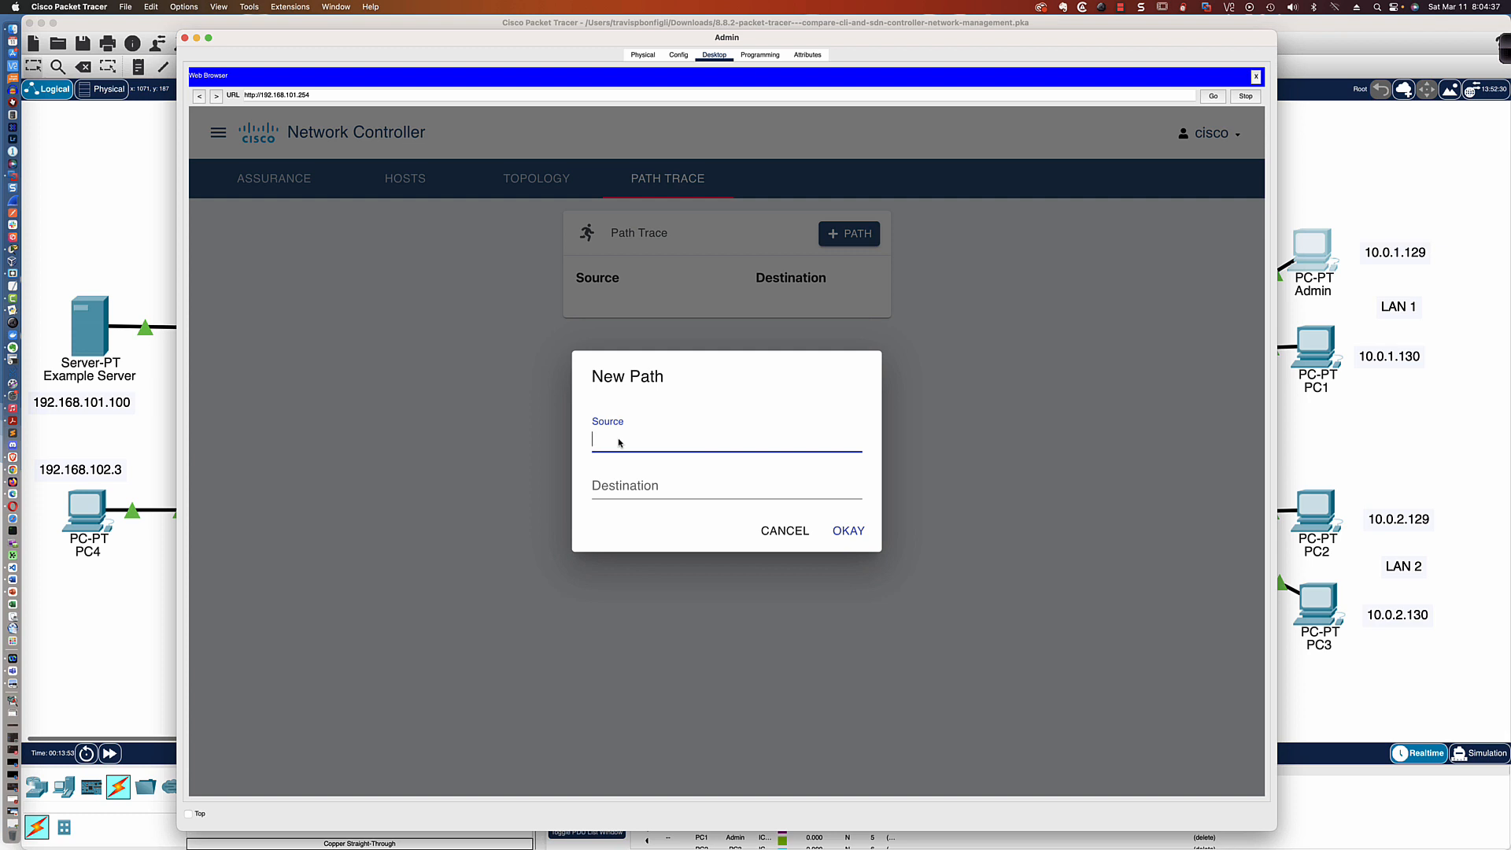
{"action": "type", "text": "192.168.101.100"}
{"action": "left_click", "coordinate": [630, 488]}
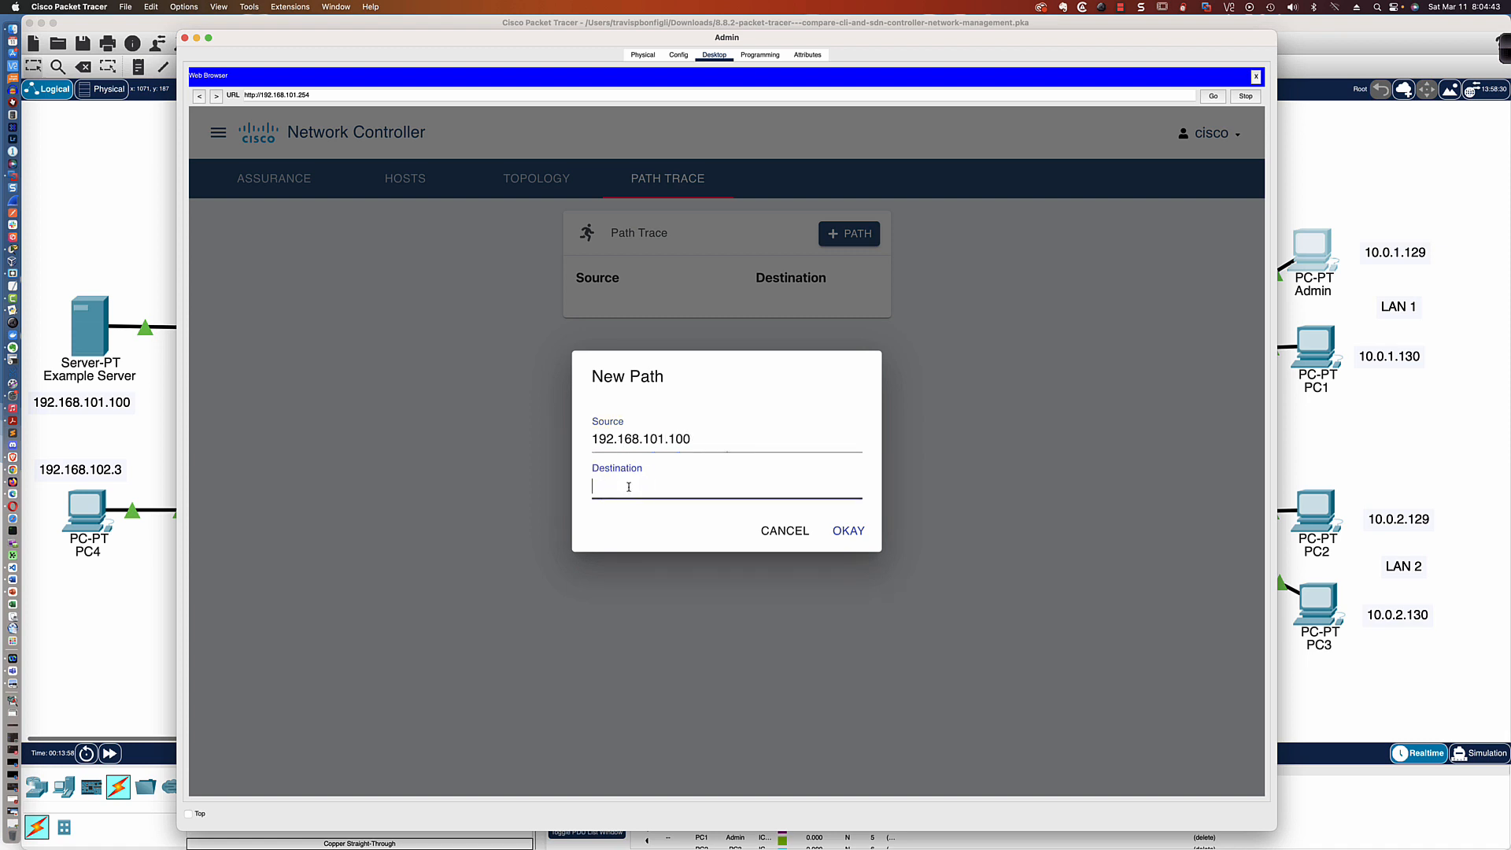
{"action": "type", "text": "10.0.1.129"}
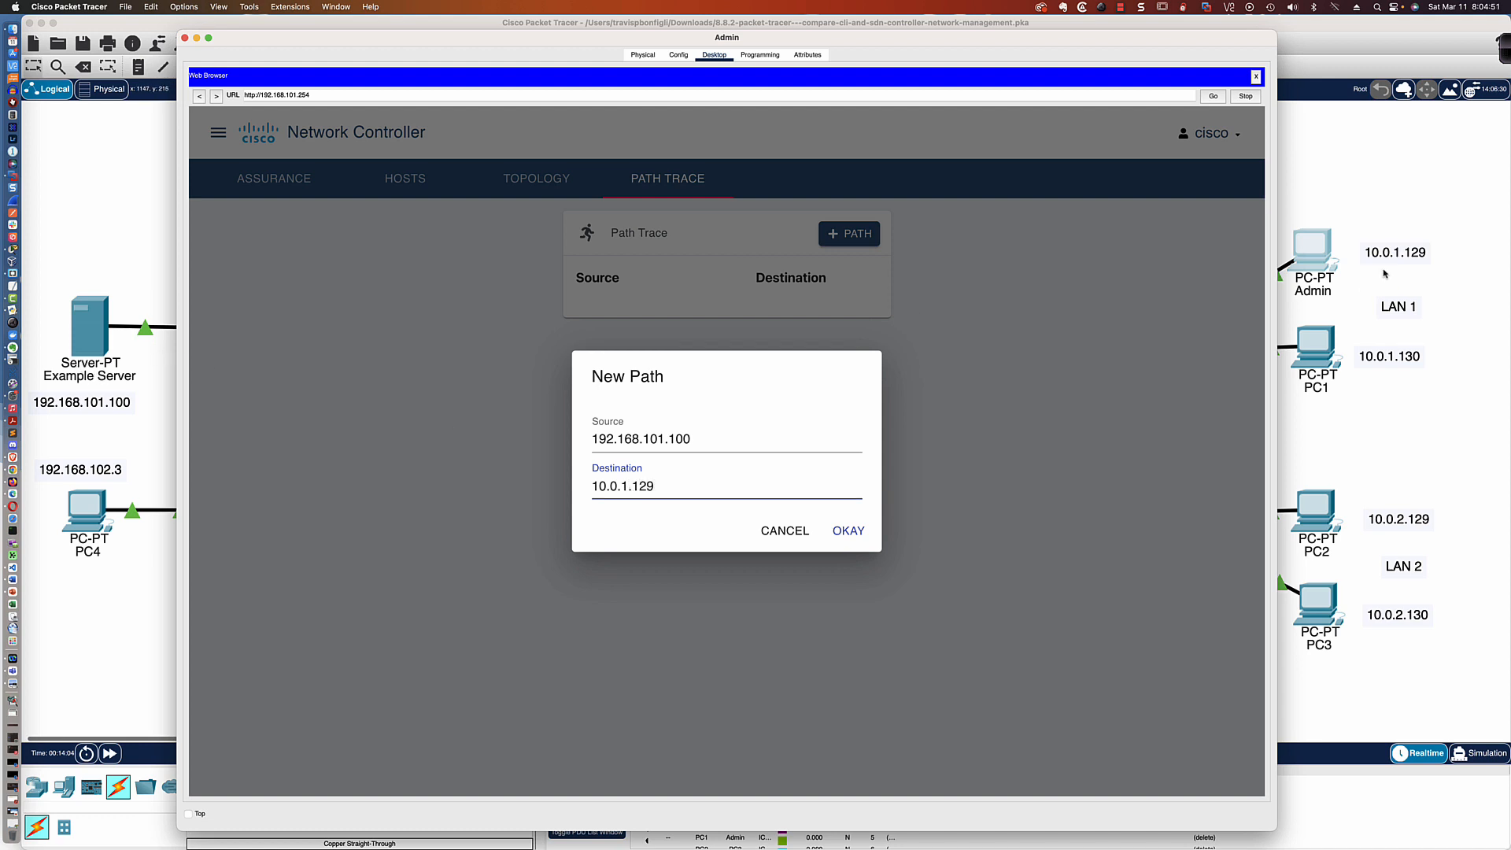
{"action": "left_click", "coordinate": [849, 530]}
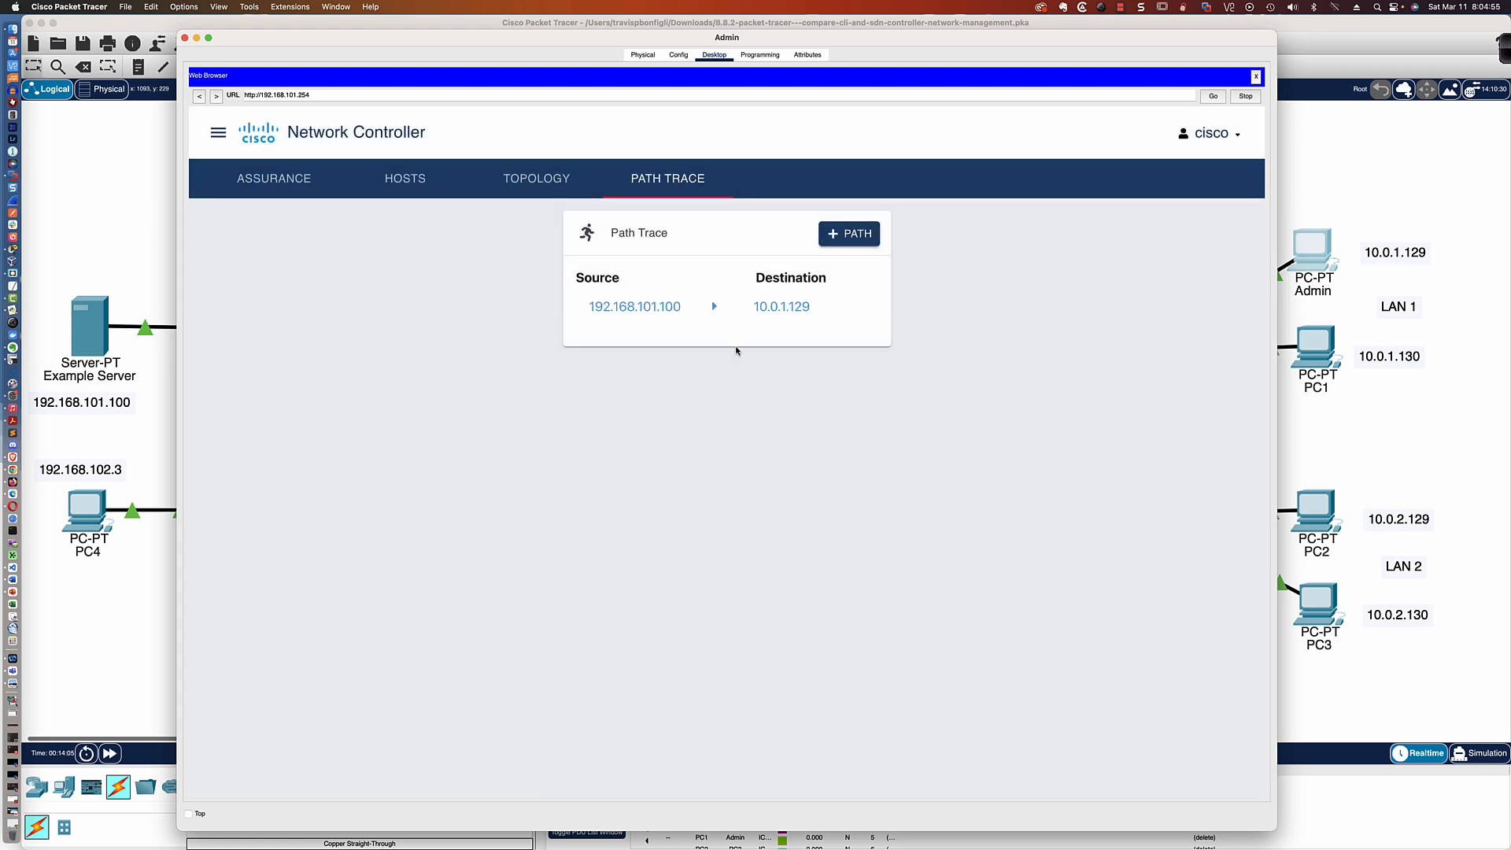
Examine the traced route hop by hop from the Example Server to the Admin PC
{"action": "left_click", "coordinate": [669, 309]}
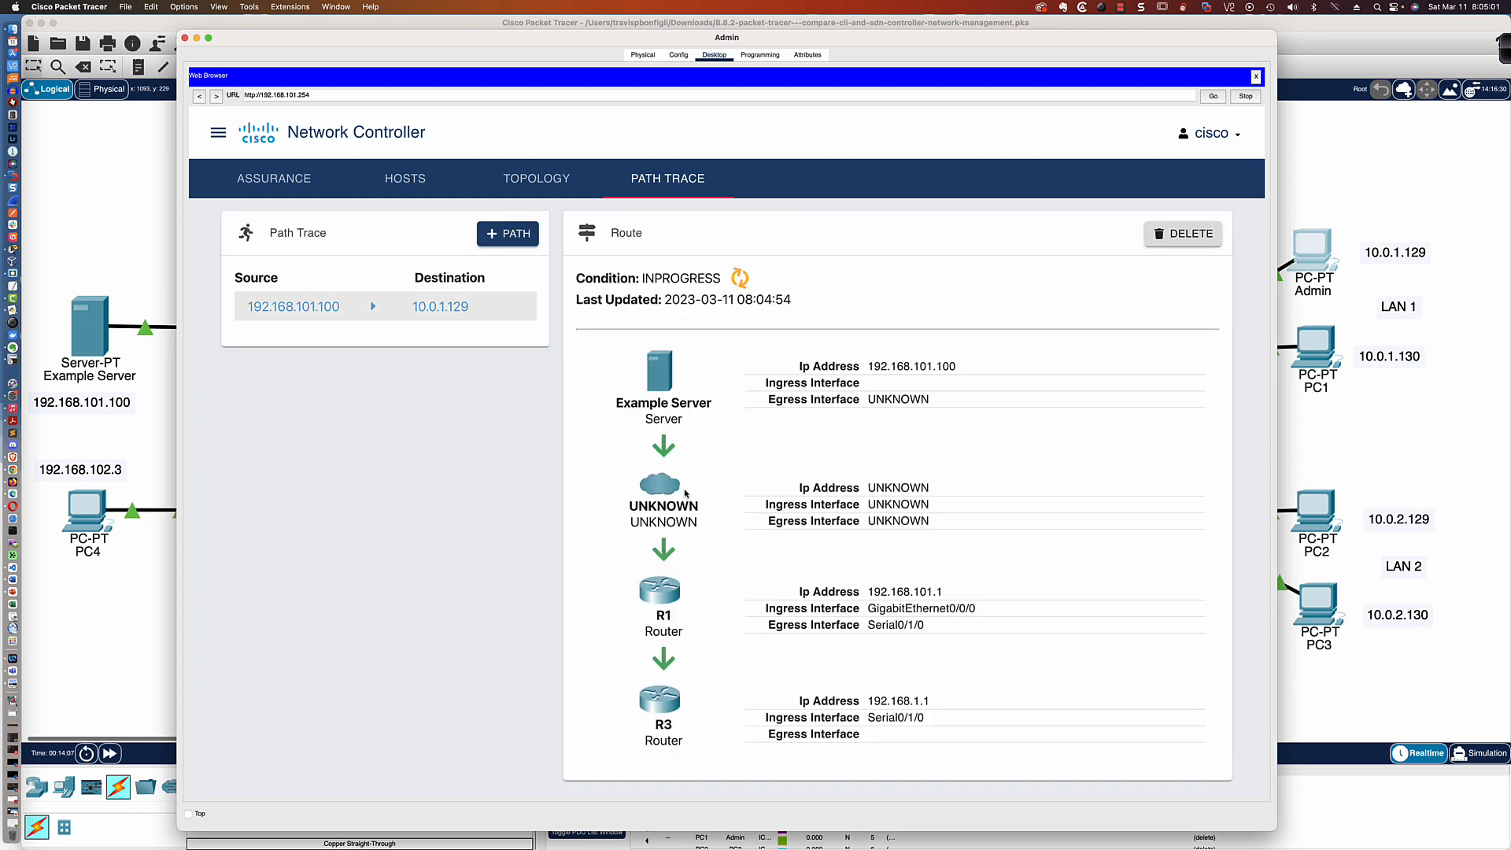
{"action": "scroll", "coordinate": [685, 493], "scroll_direction": "down", "scroll_amount": 1}
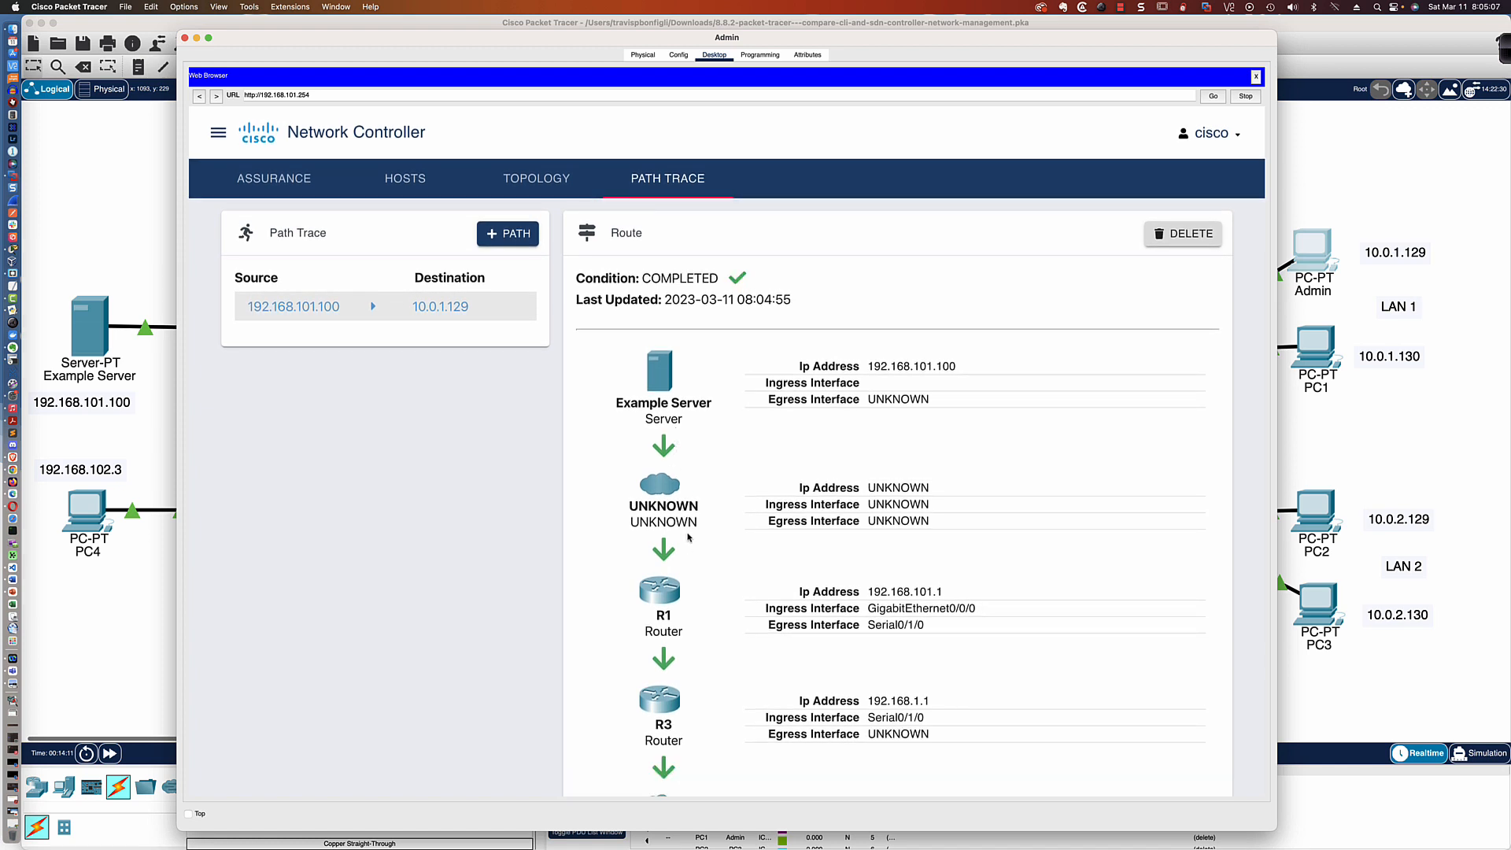
{"action": "scroll", "coordinate": [690, 544], "scroll_direction": "down", "scroll_amount": 3}
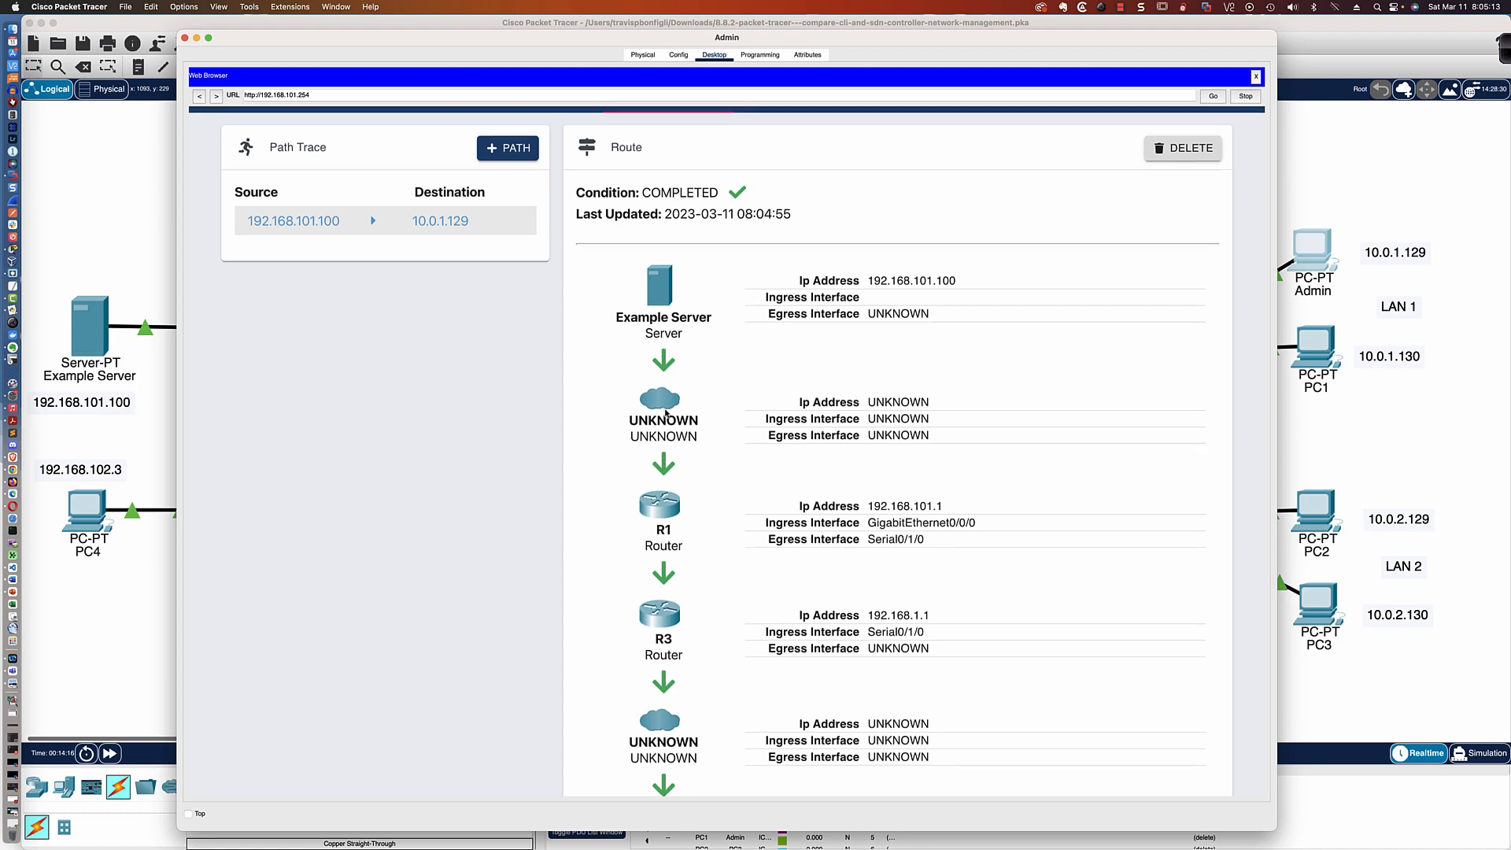
{"action": "scroll", "coordinate": [665, 413], "scroll_direction": "up", "scroll_amount": 5}
{"action": "scroll", "coordinate": [665, 412], "scroll_direction": "down", "scroll_amount": 2}
{"action": "scroll", "coordinate": [665, 413], "scroll_direction": "down", "scroll_amount": 3}
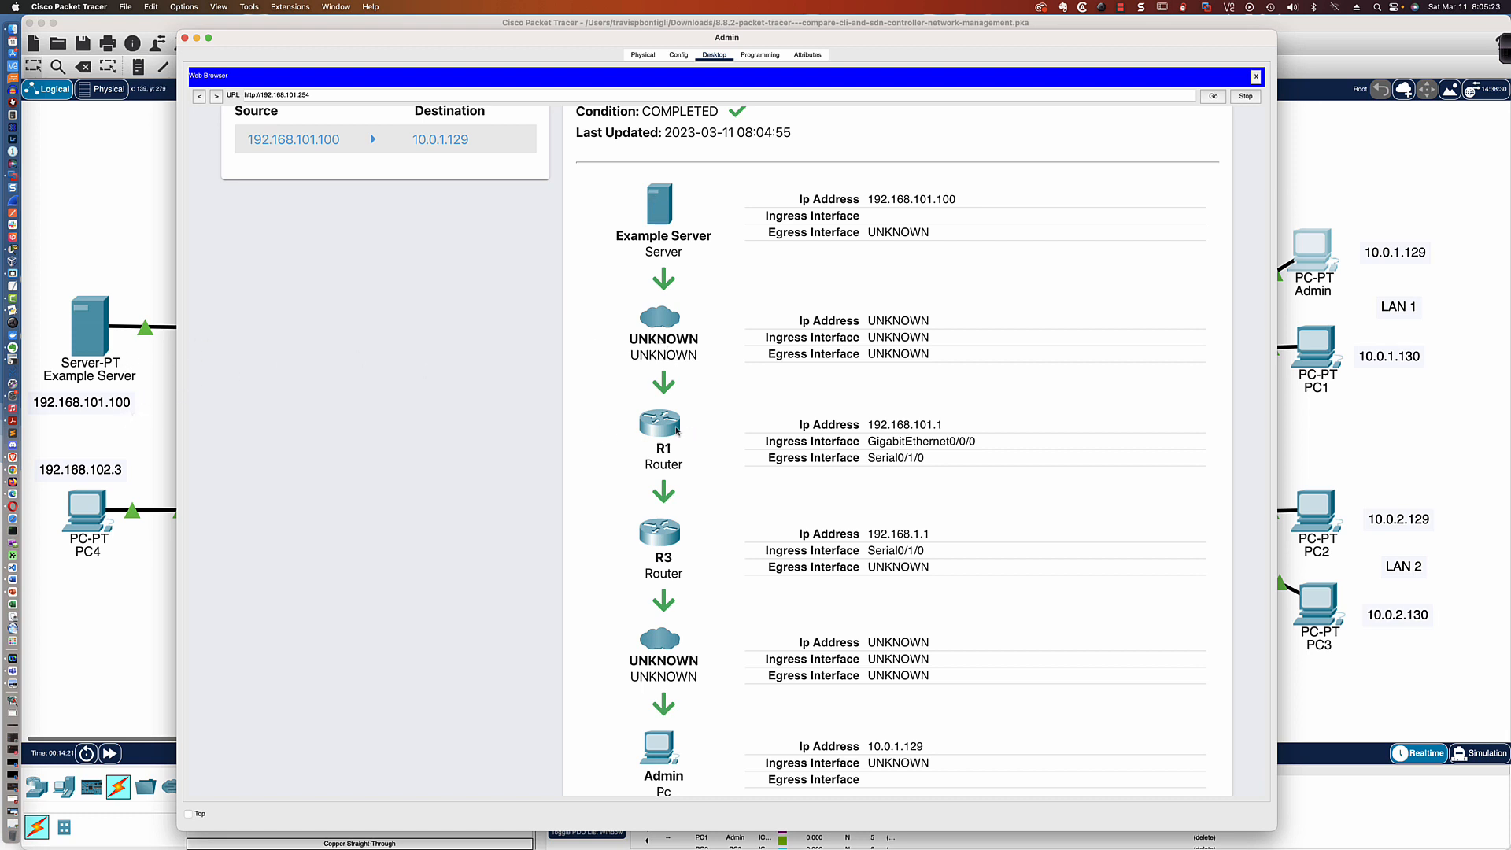
{"action": "scroll", "coordinate": [665, 549], "scroll_direction": "down", "scroll_amount": 2}
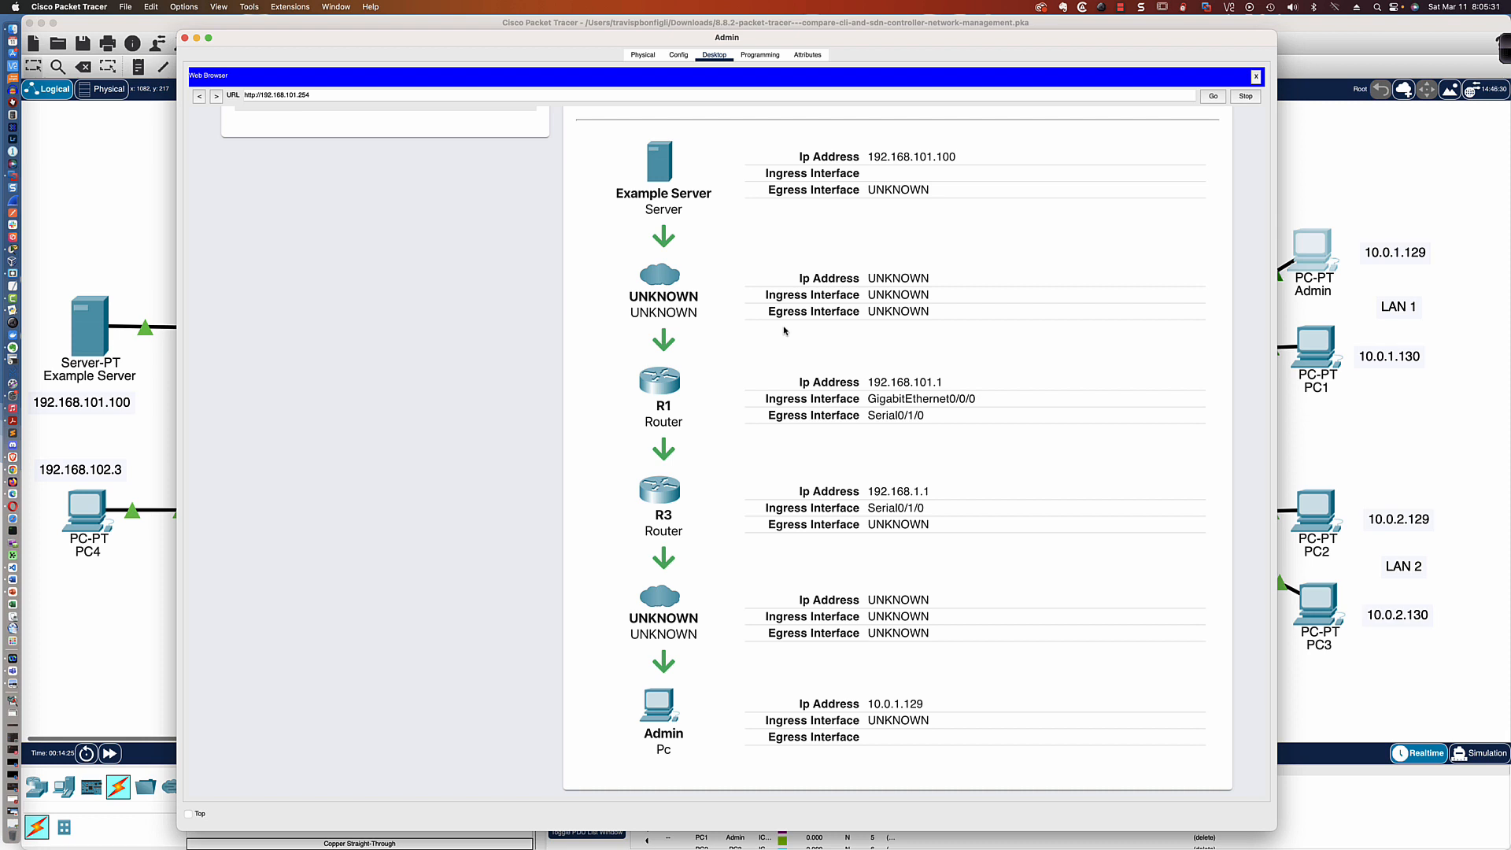
{"action": "scroll", "coordinate": [643, 246], "scroll_direction": "up", "scroll_amount": 10}
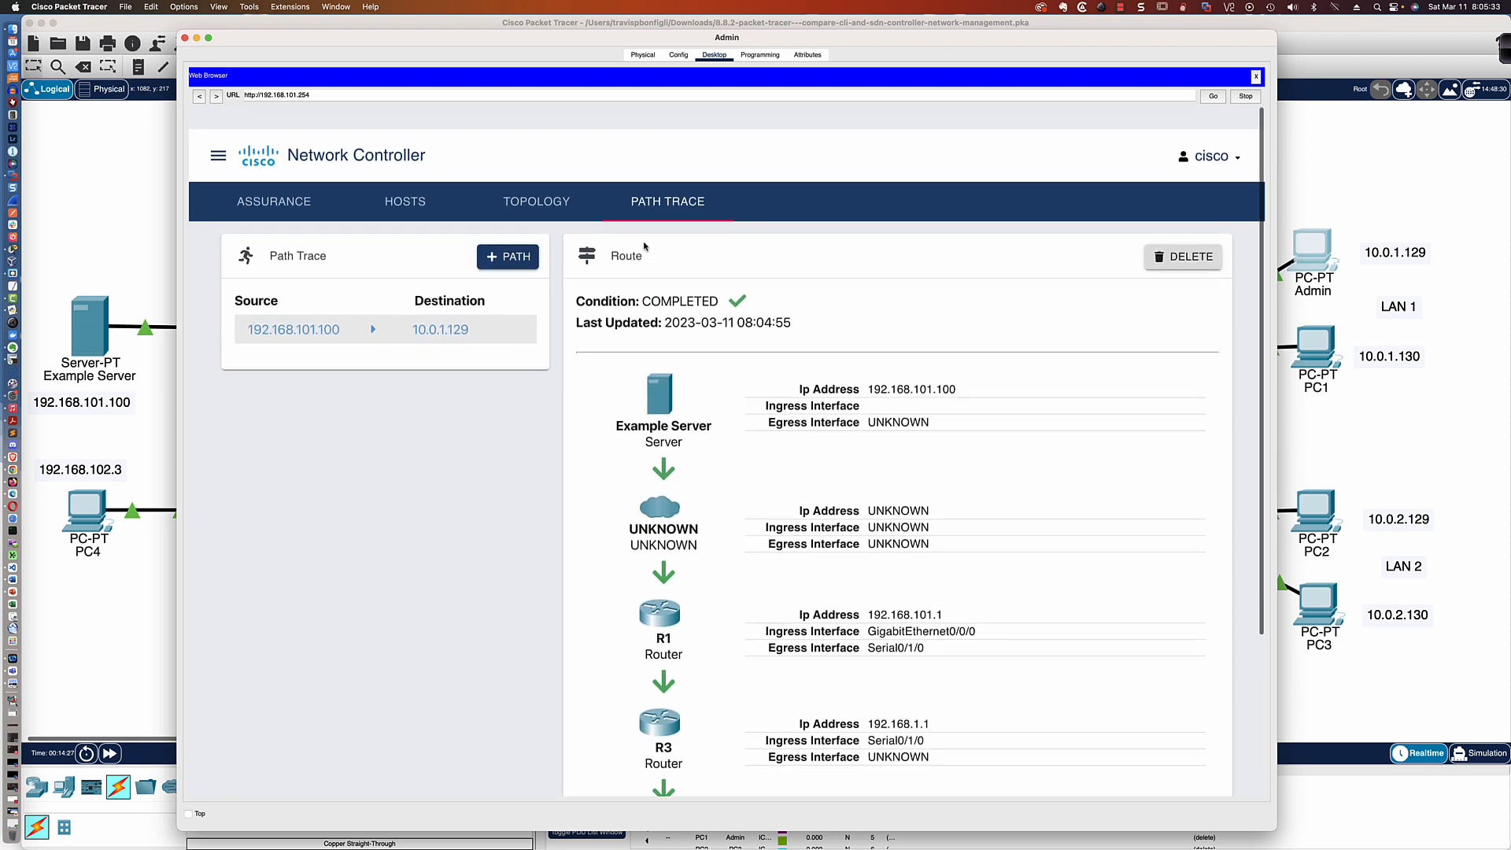
{"action": "scroll", "coordinate": [644, 245], "scroll_direction": "down", "scroll_amount": 1}
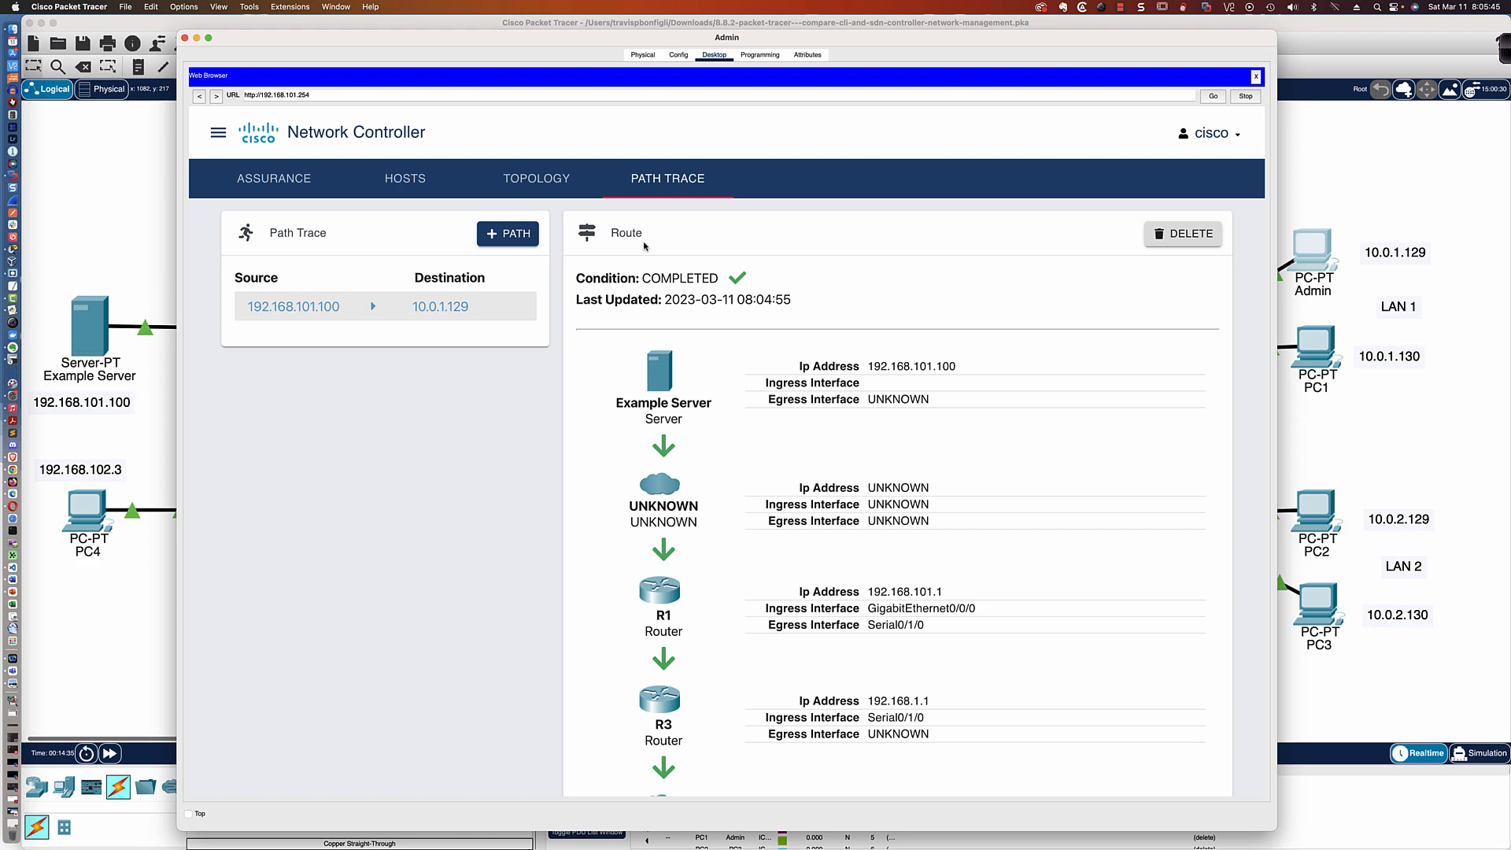
Open the Example Server in an enlarged window and examine its DNS record, Syslog entries and NTP service settings
{"action": "left_click", "coordinate": [114, 258]}
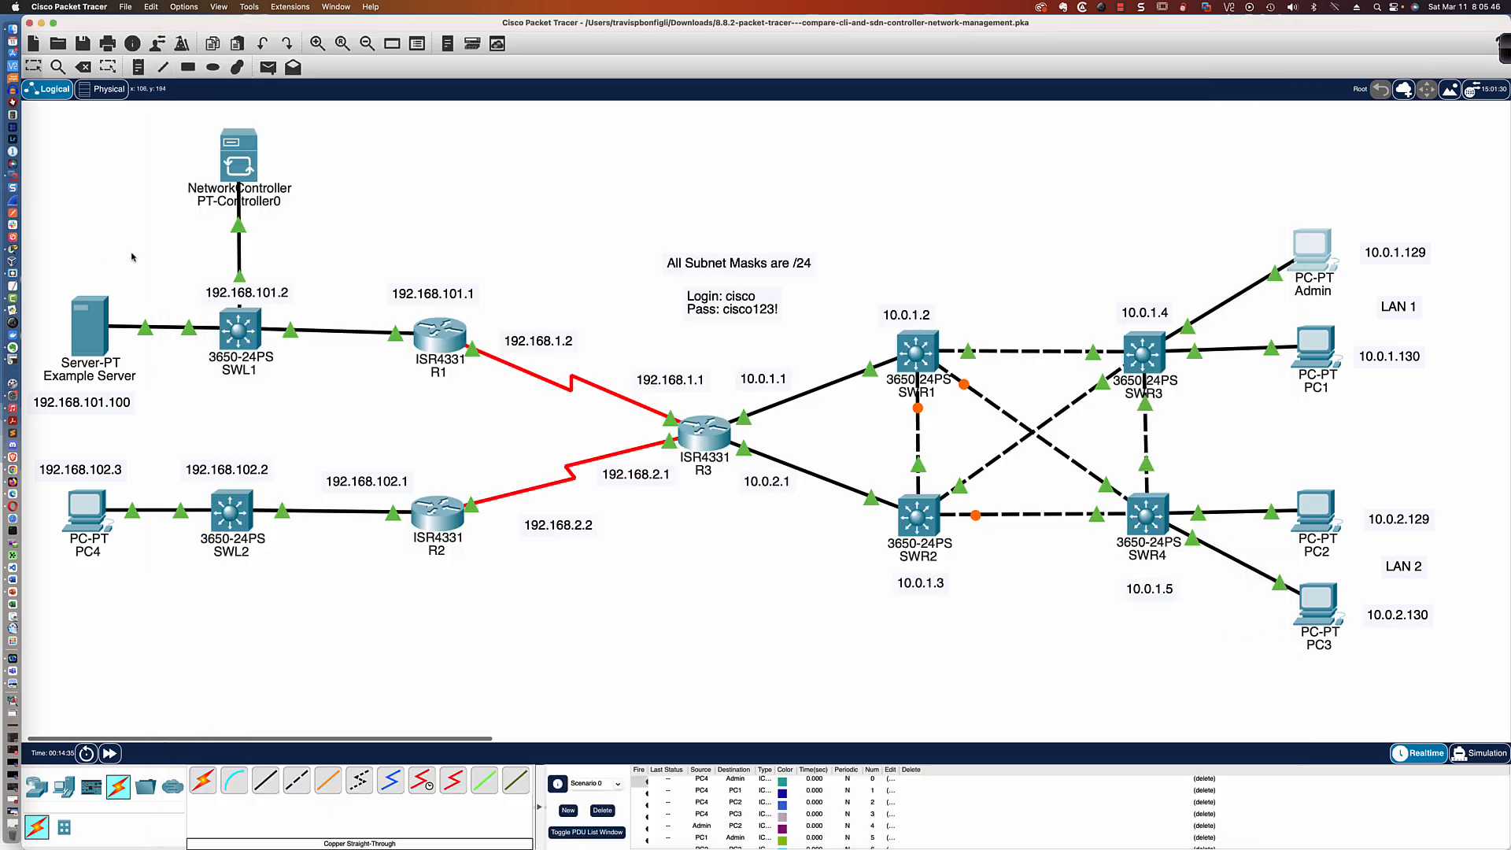
{"action": "left_click", "coordinate": [92, 338]}
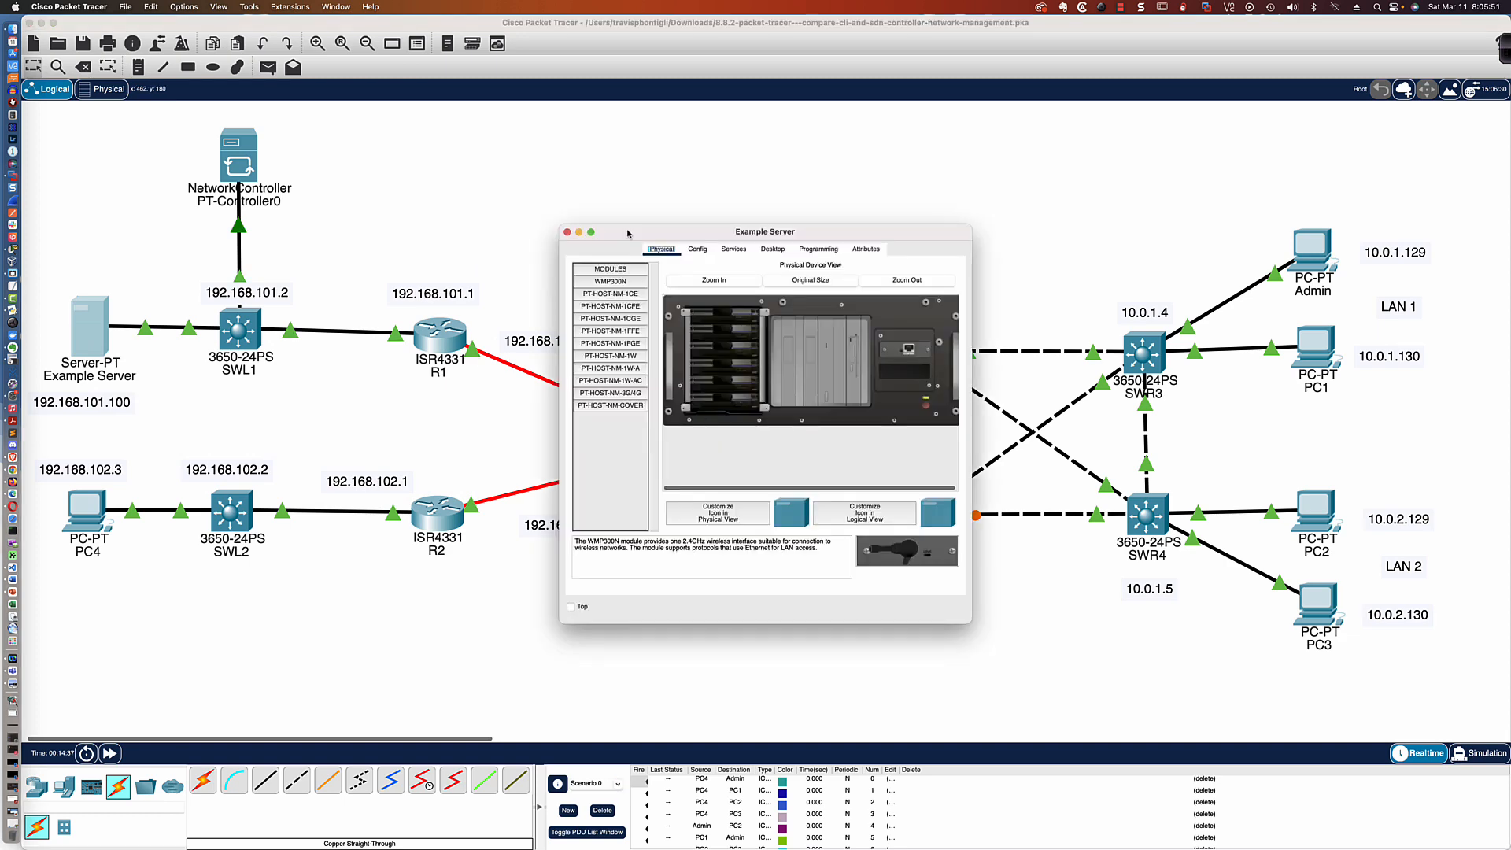
{"action": "left_click_drag", "start_coordinate": [627, 233], "coordinate": [373, 112]}
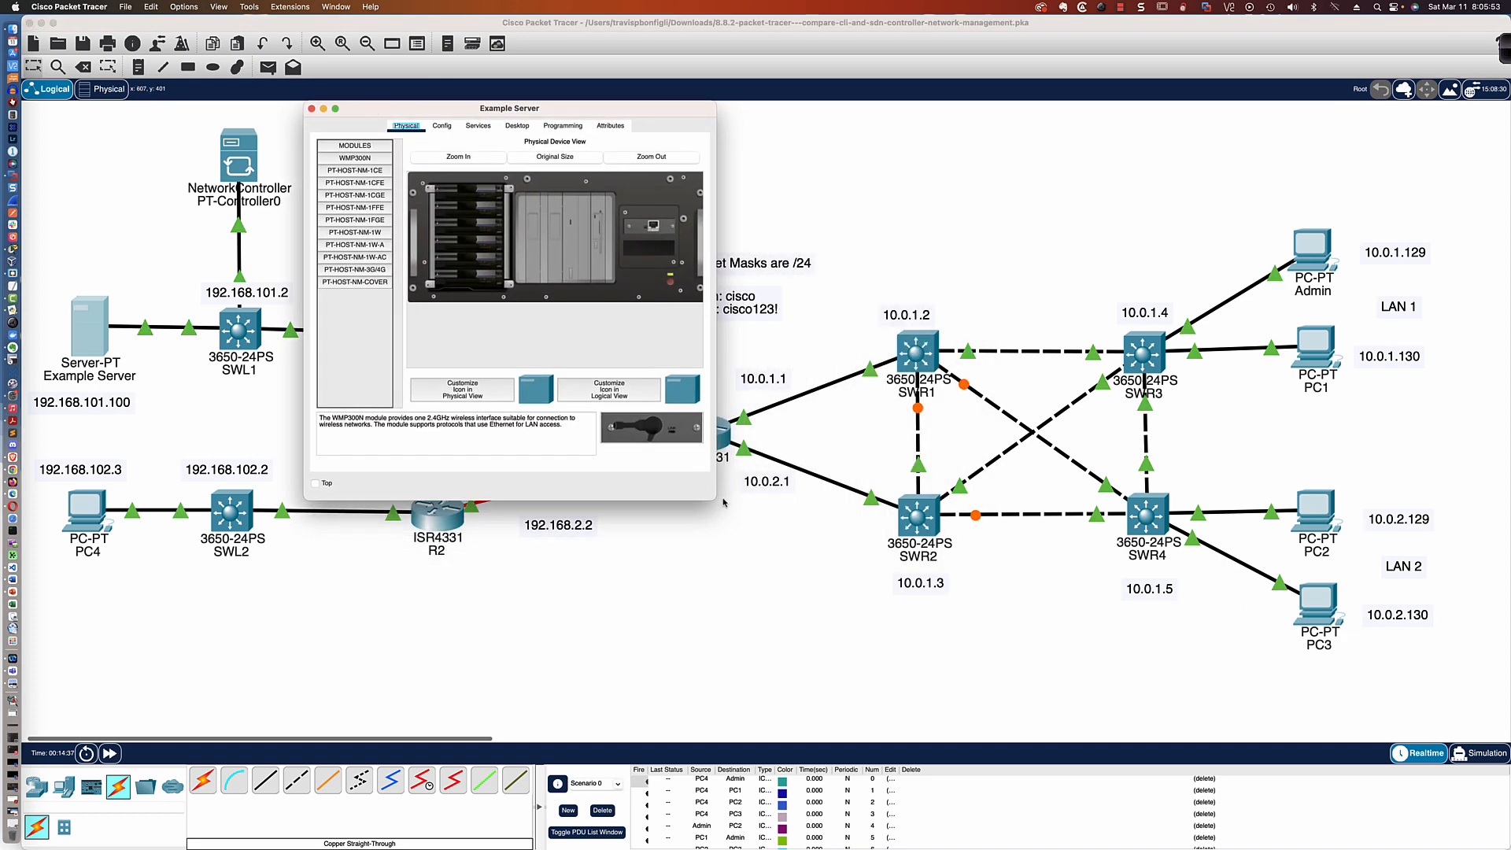
{"action": "left_click_drag", "start_coordinate": [715, 500], "coordinate": [1143, 788]}
{"action": "left_click", "coordinate": [692, 126]}
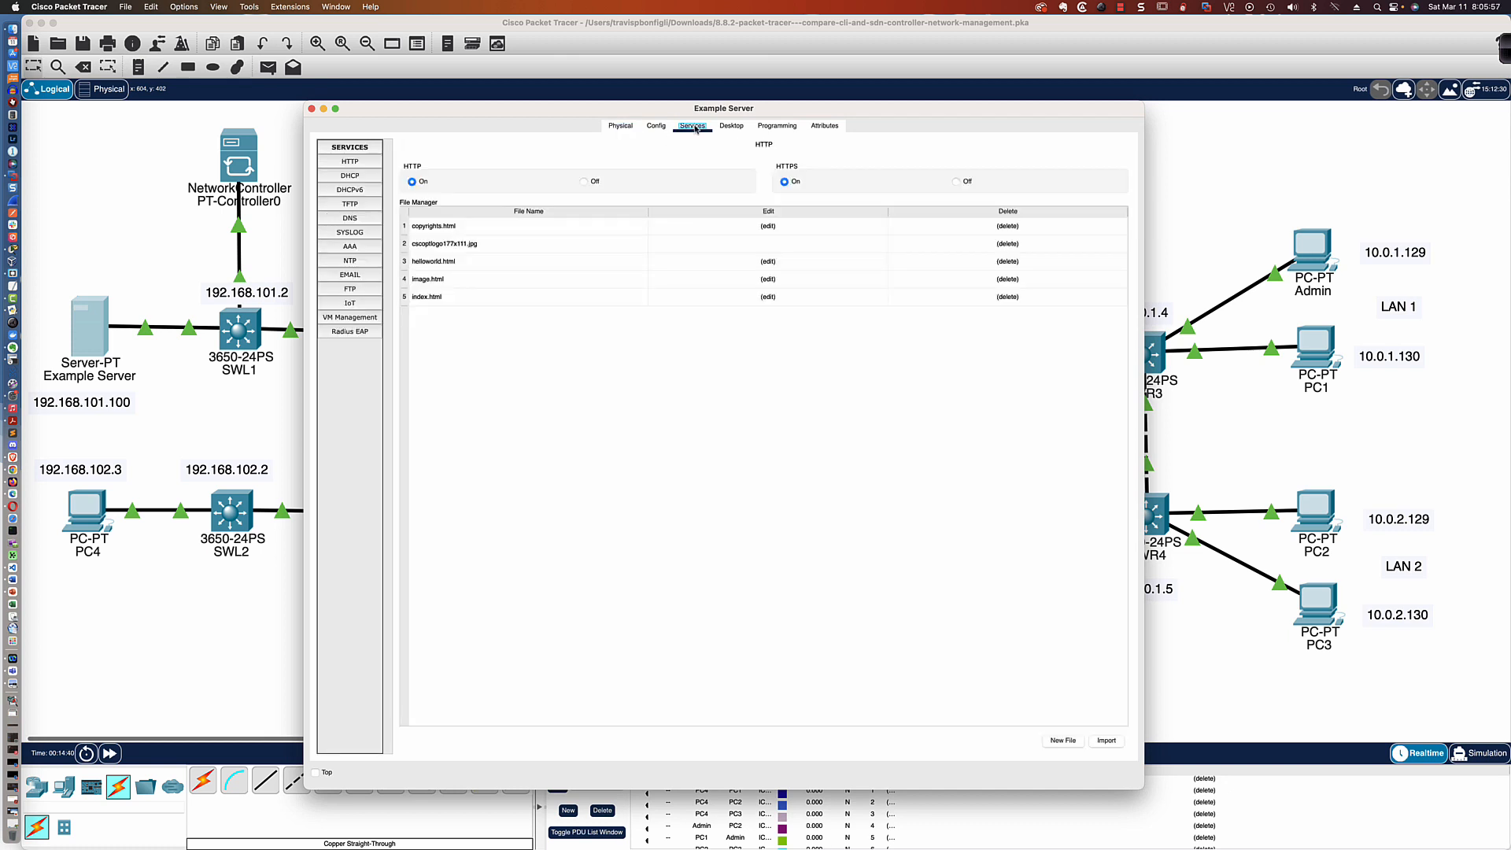
{"action": "left_click", "coordinate": [356, 218]}
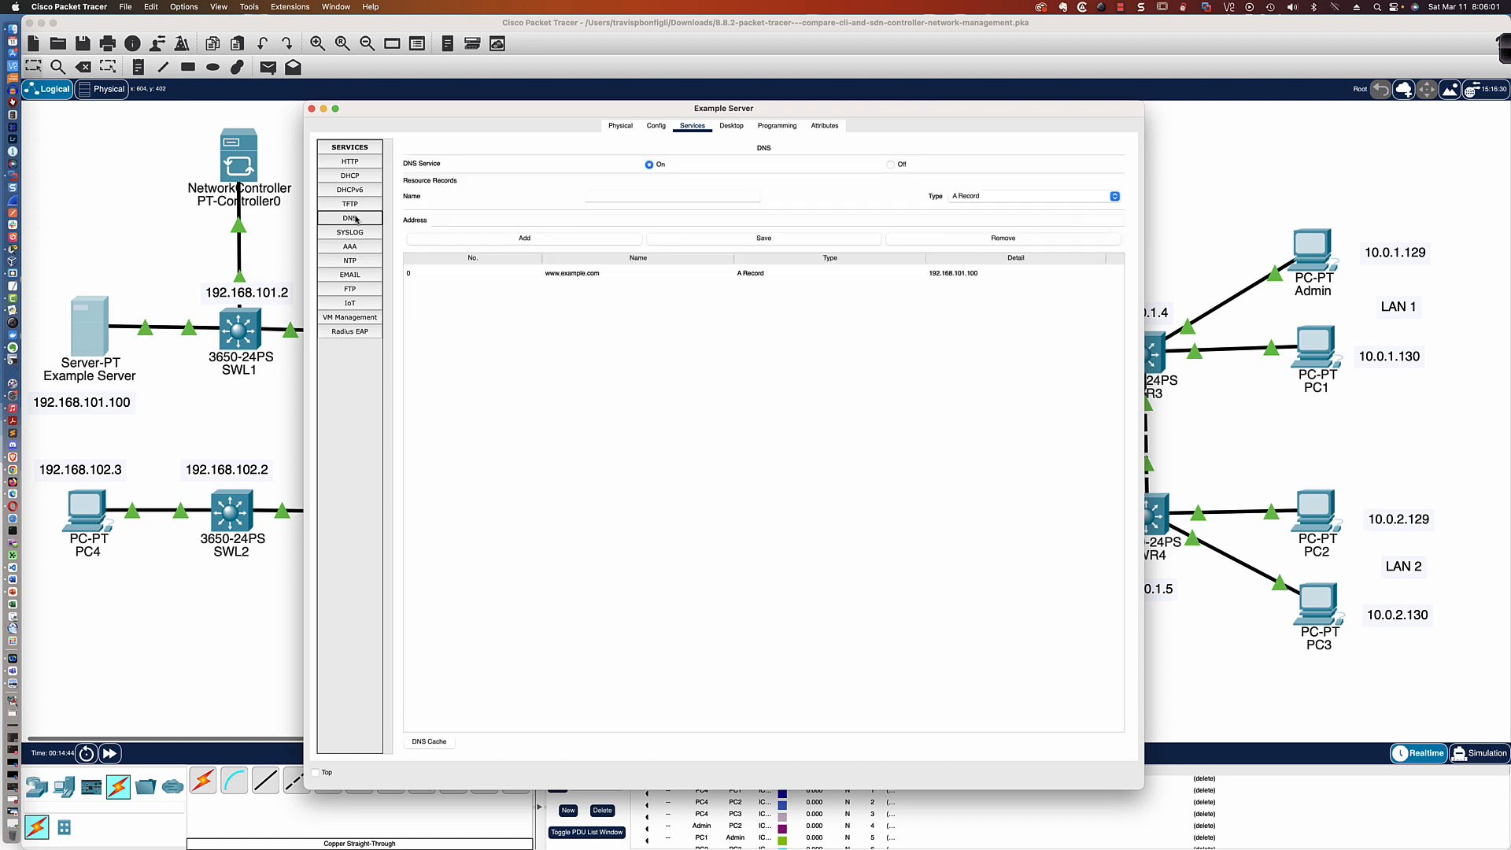
{"action": "left_click", "coordinate": [694, 275]}
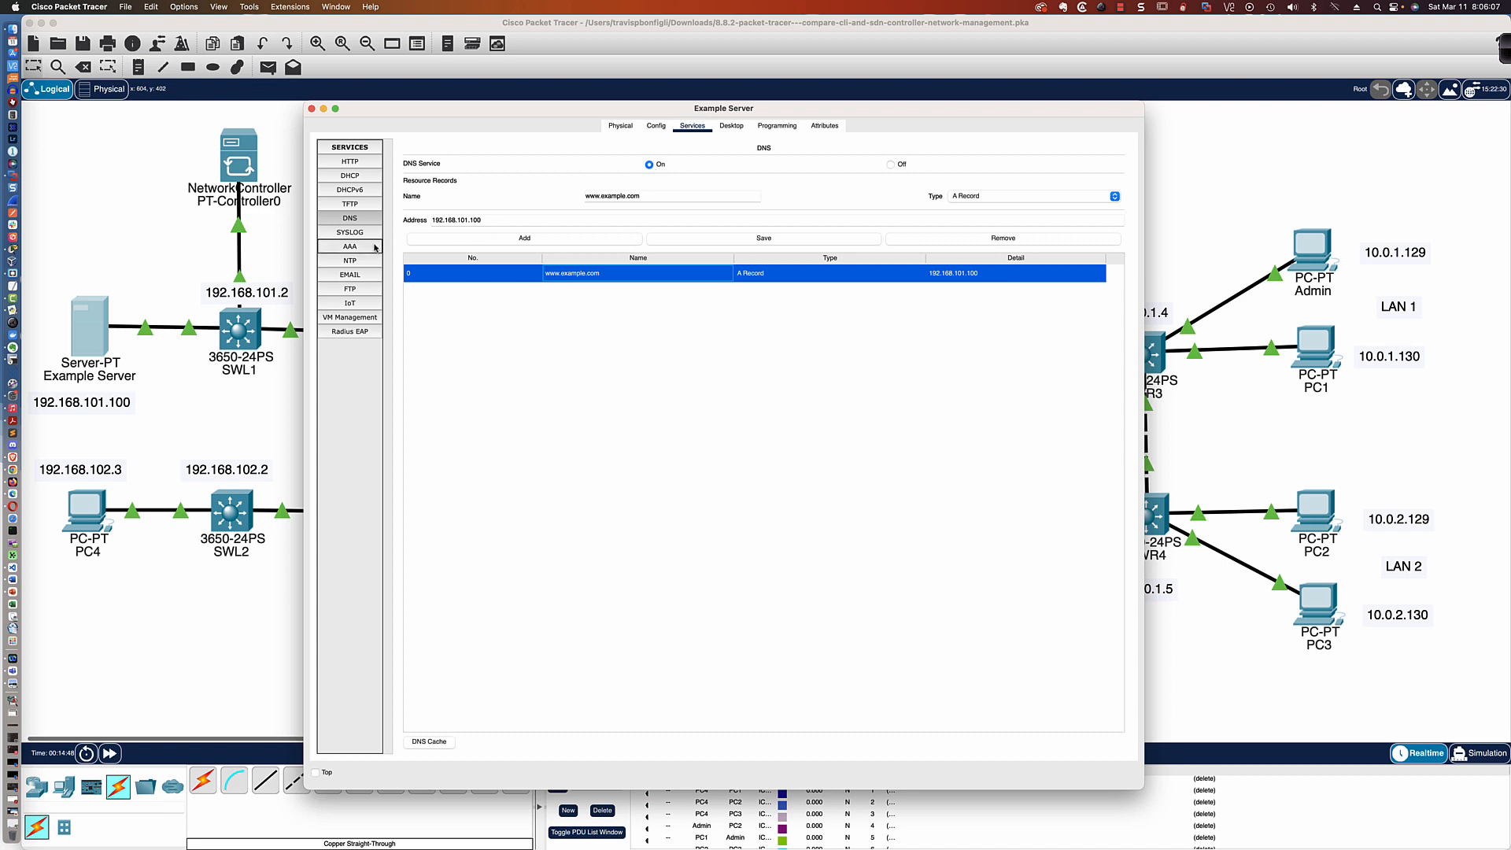
{"action": "left_click", "coordinate": [361, 233]}
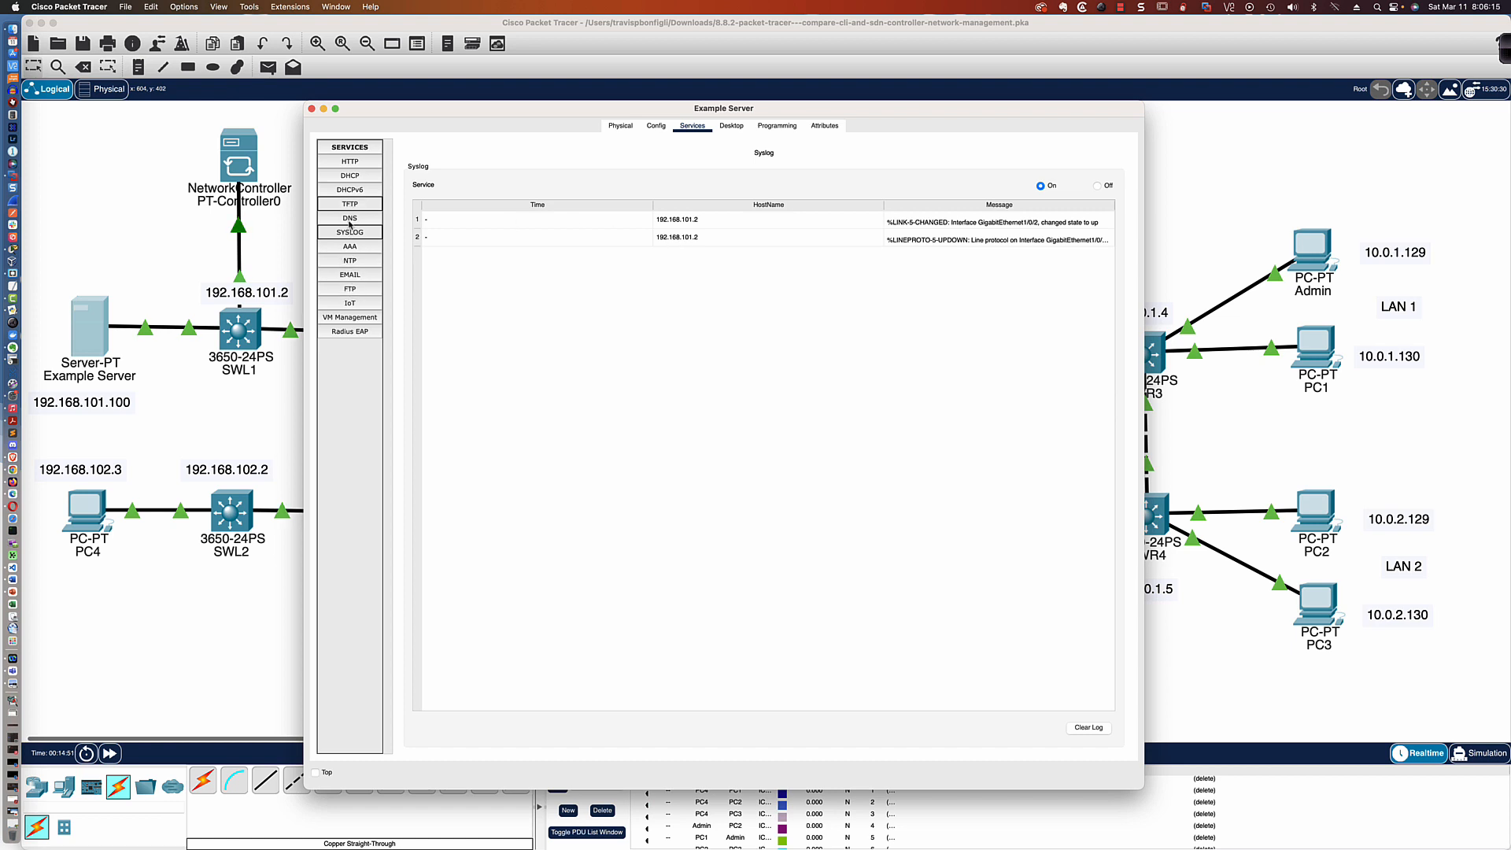
{"action": "left_click", "coordinate": [359, 262]}
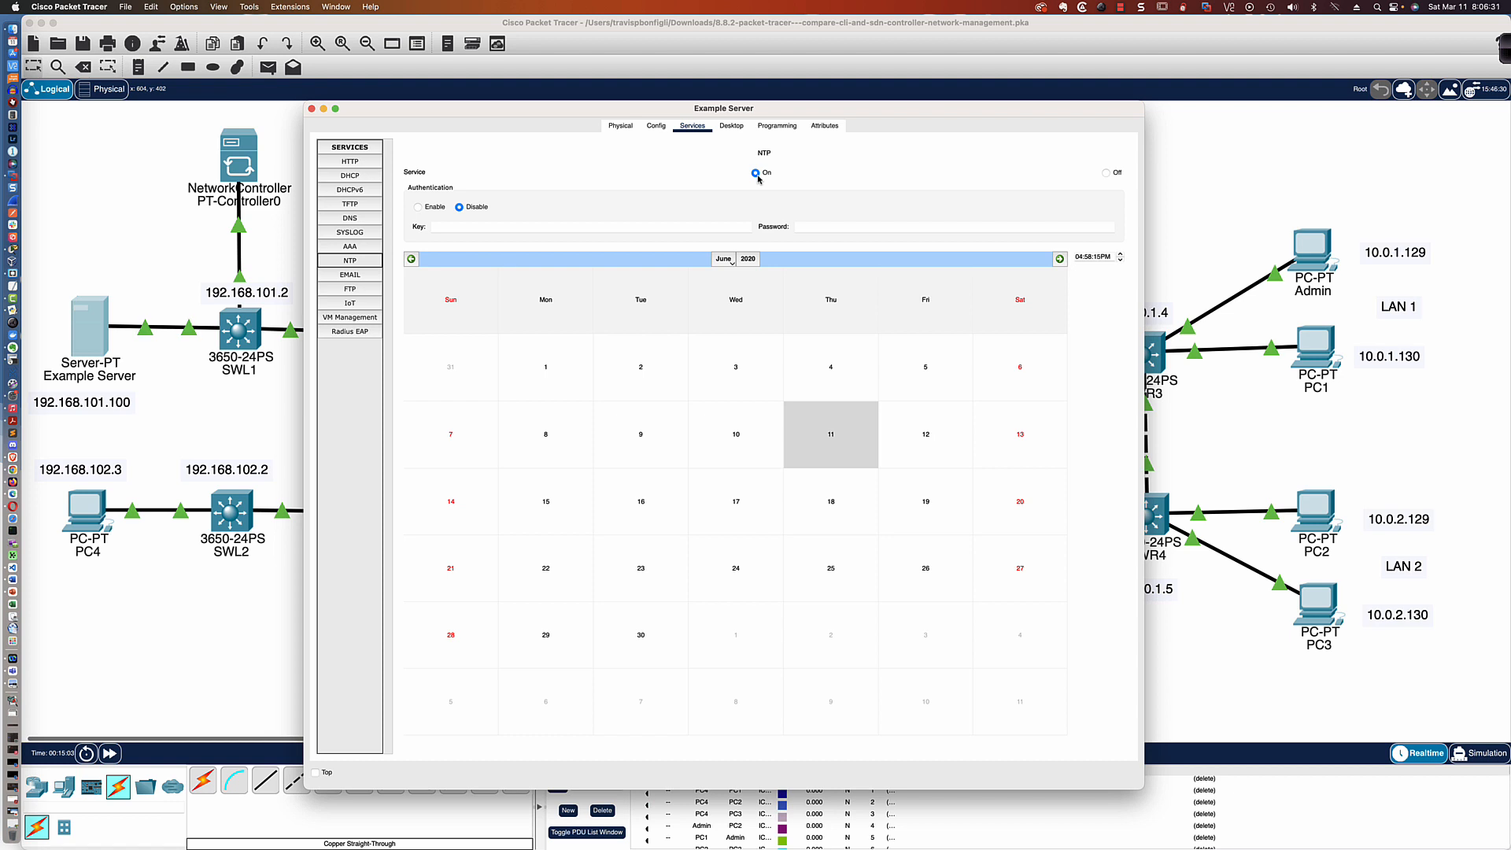
Return to the network controller on the Admin PC and view the policy section's QoS and network settings pages
{"action": "double_click", "coordinate": [1312, 248]}
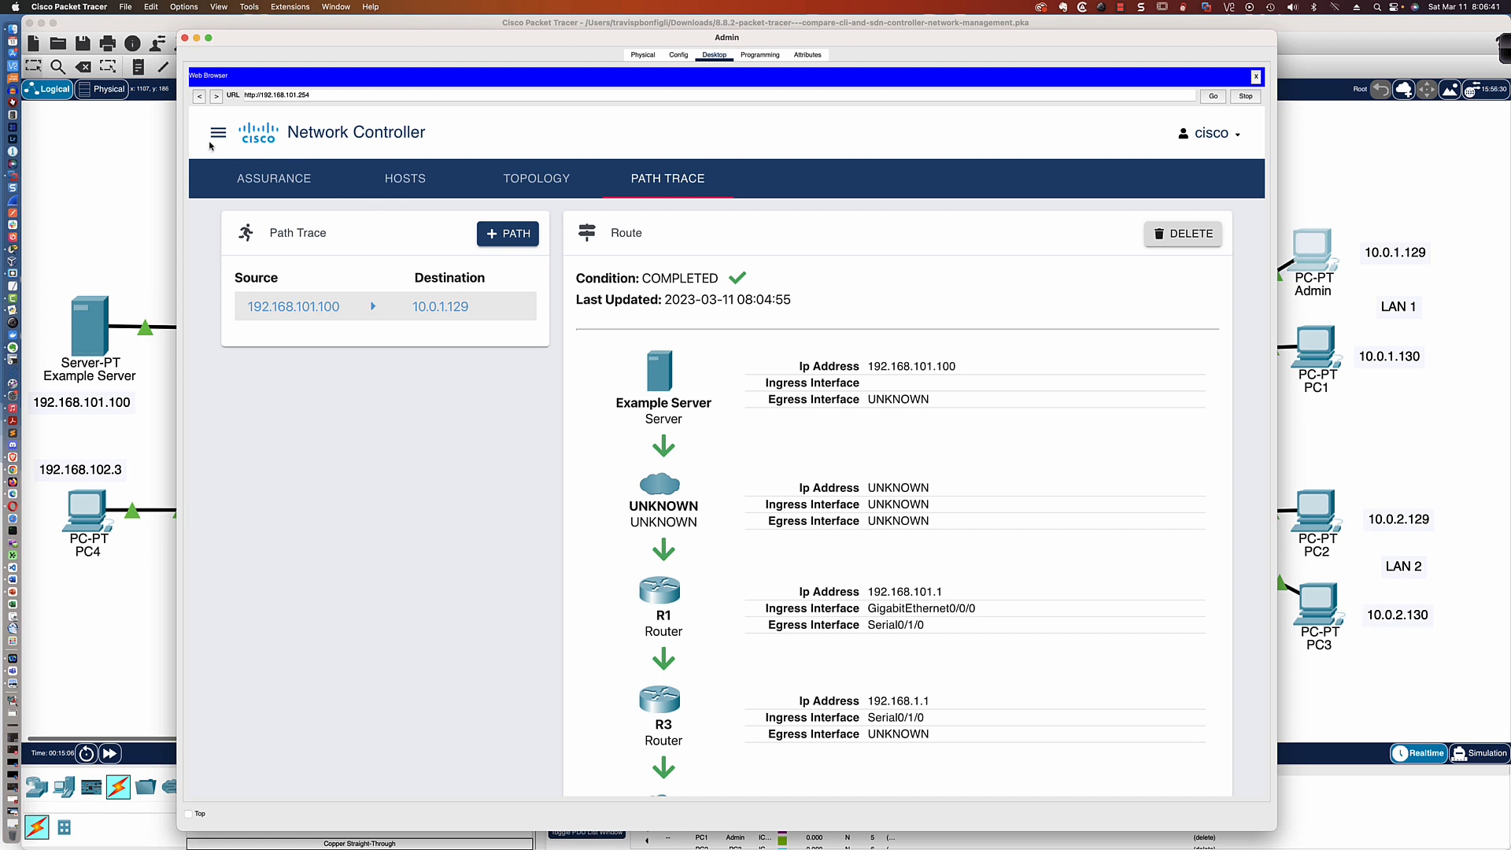
{"action": "left_click", "coordinate": [216, 135]}
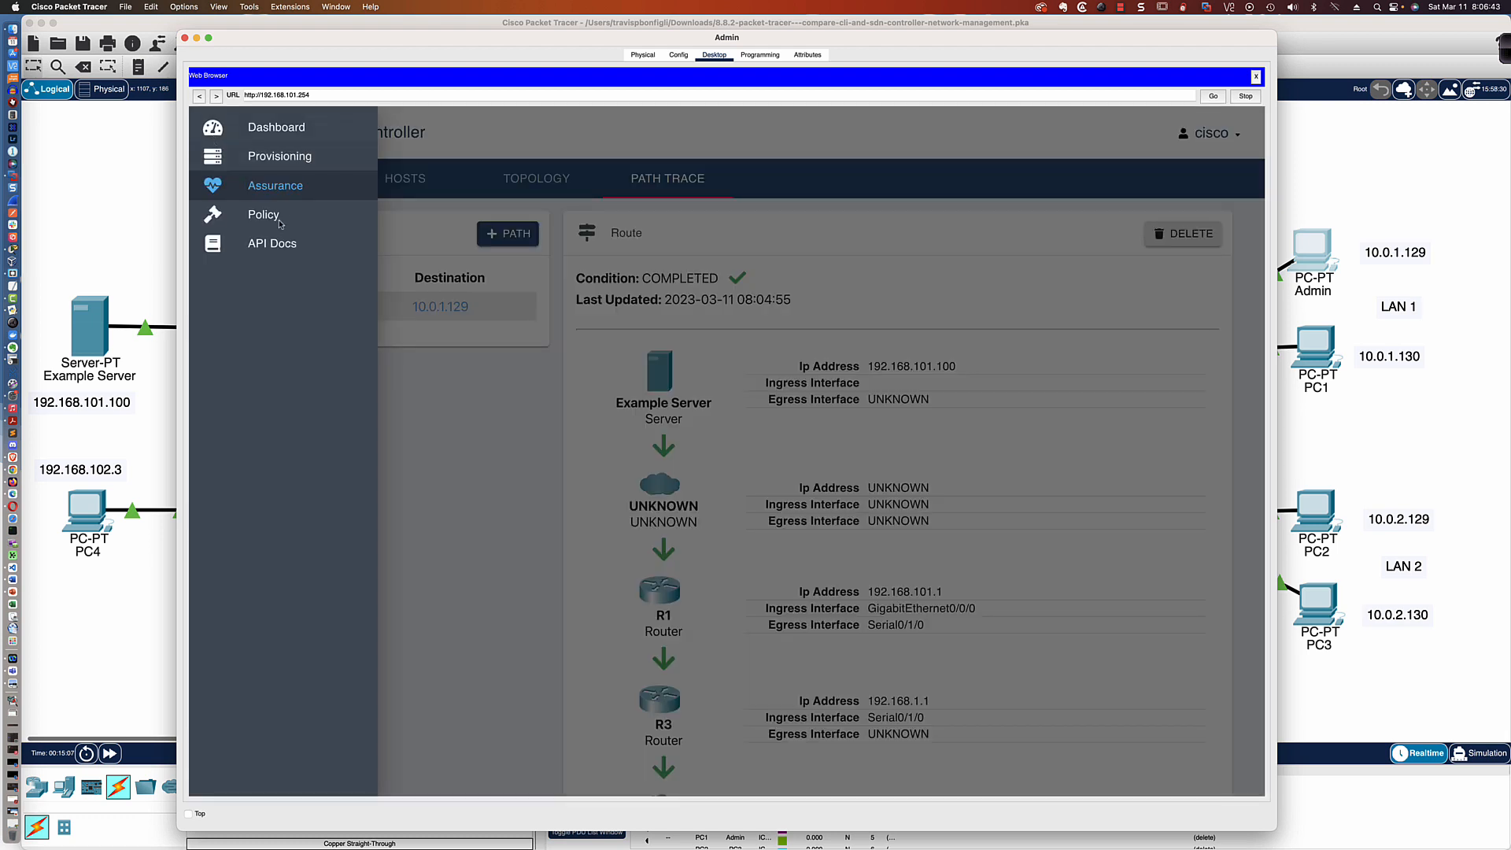
{"action": "left_click", "coordinate": [265, 217]}
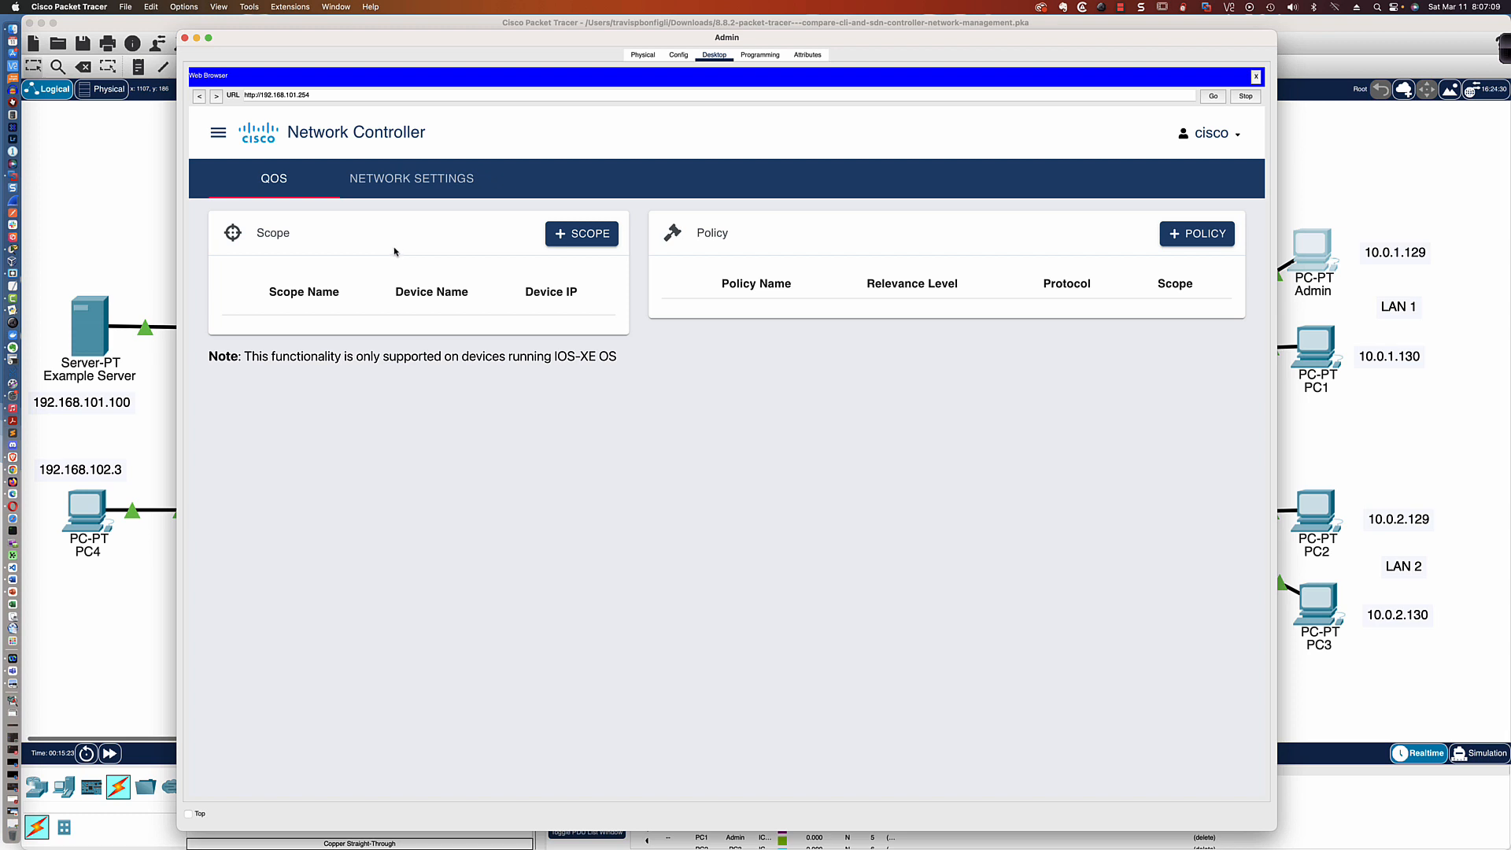
{"action": "left_click", "coordinate": [404, 177]}
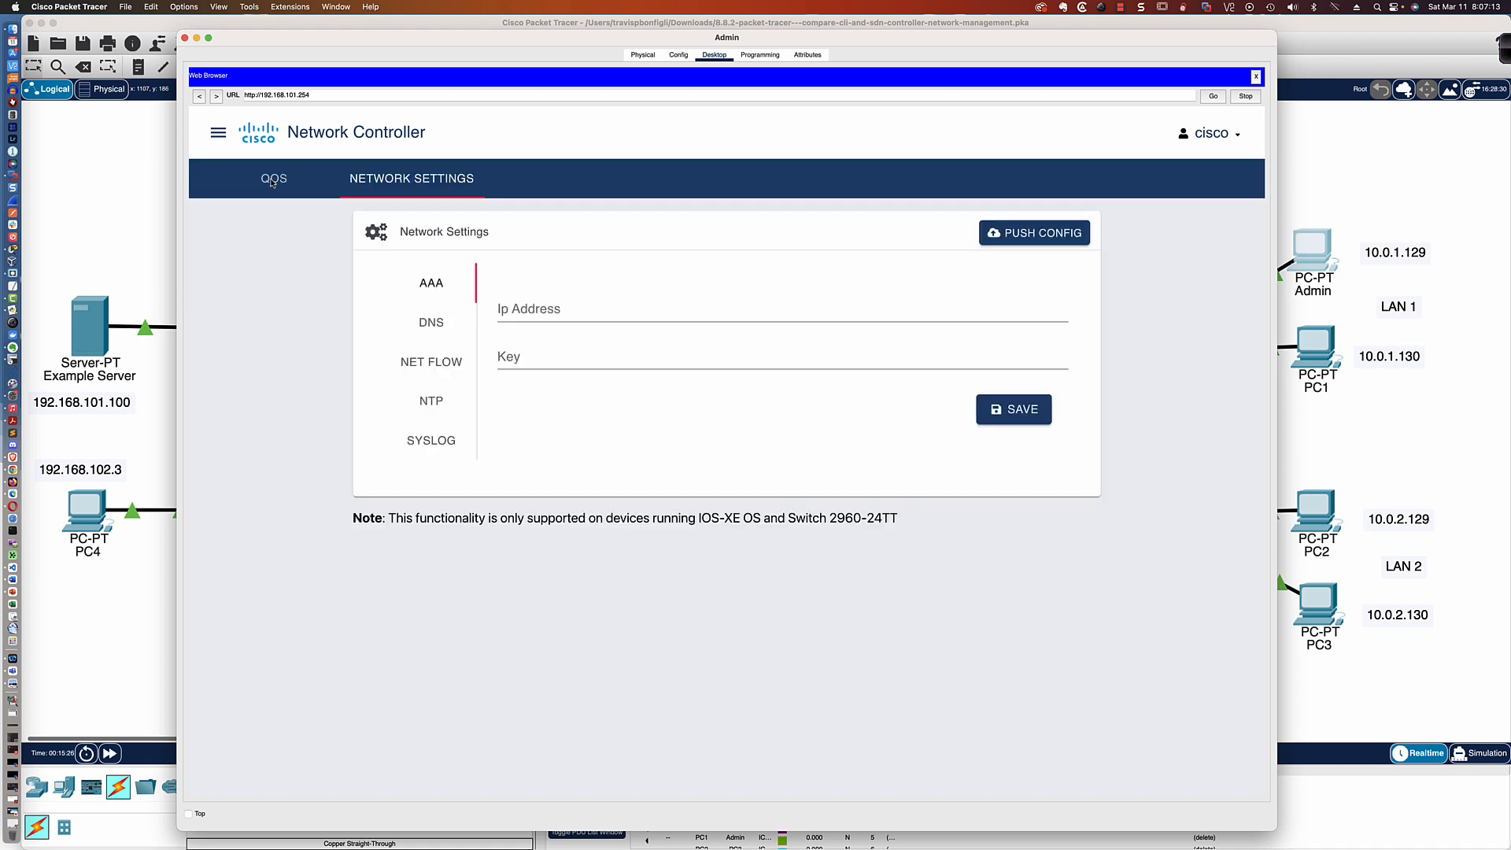
{"action": "left_click", "coordinate": [271, 180]}
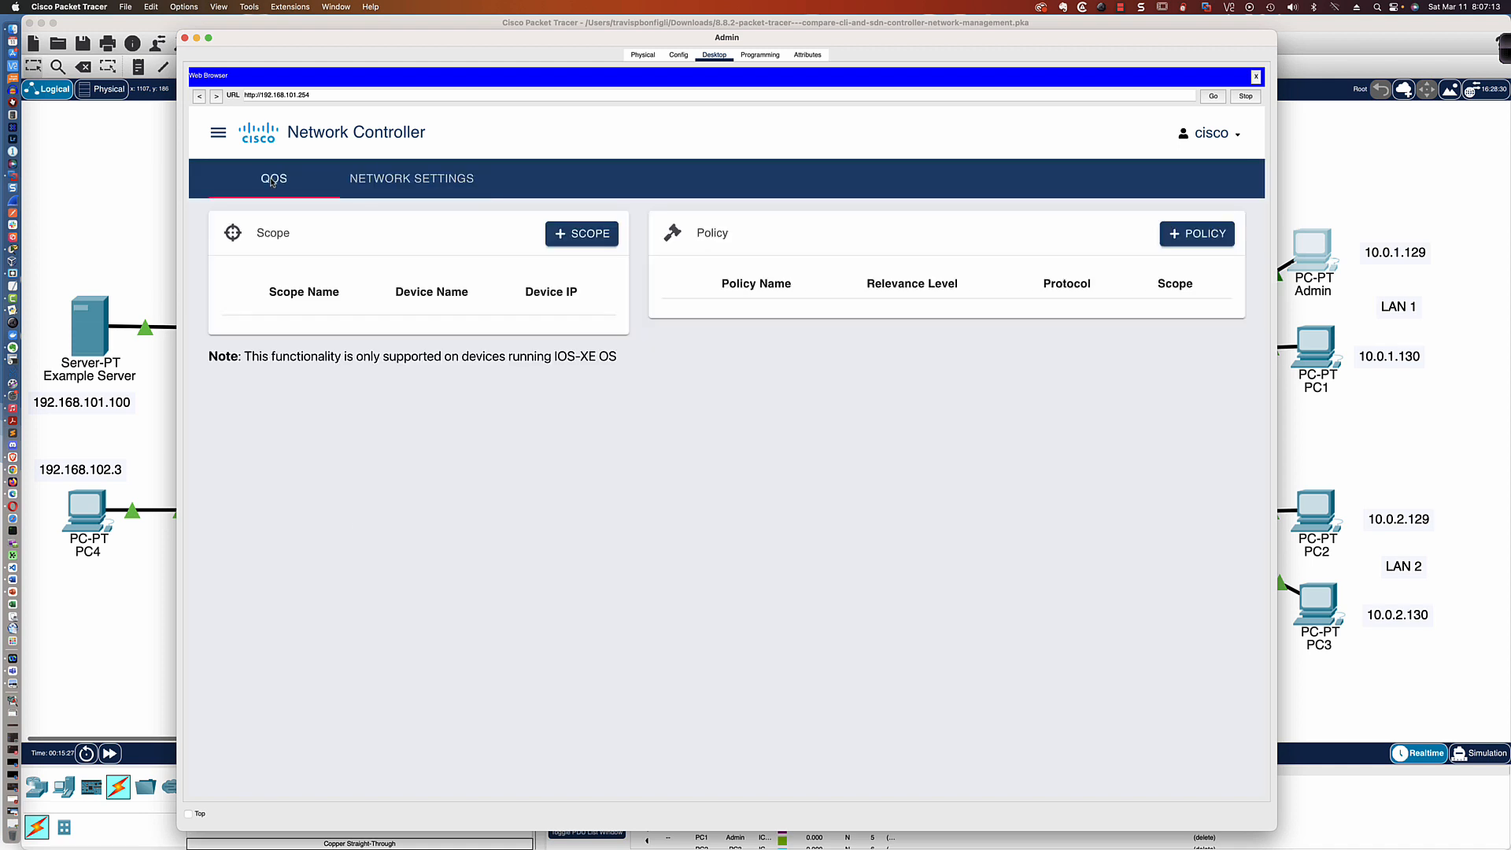
{"action": "left_click", "coordinate": [450, 183]}
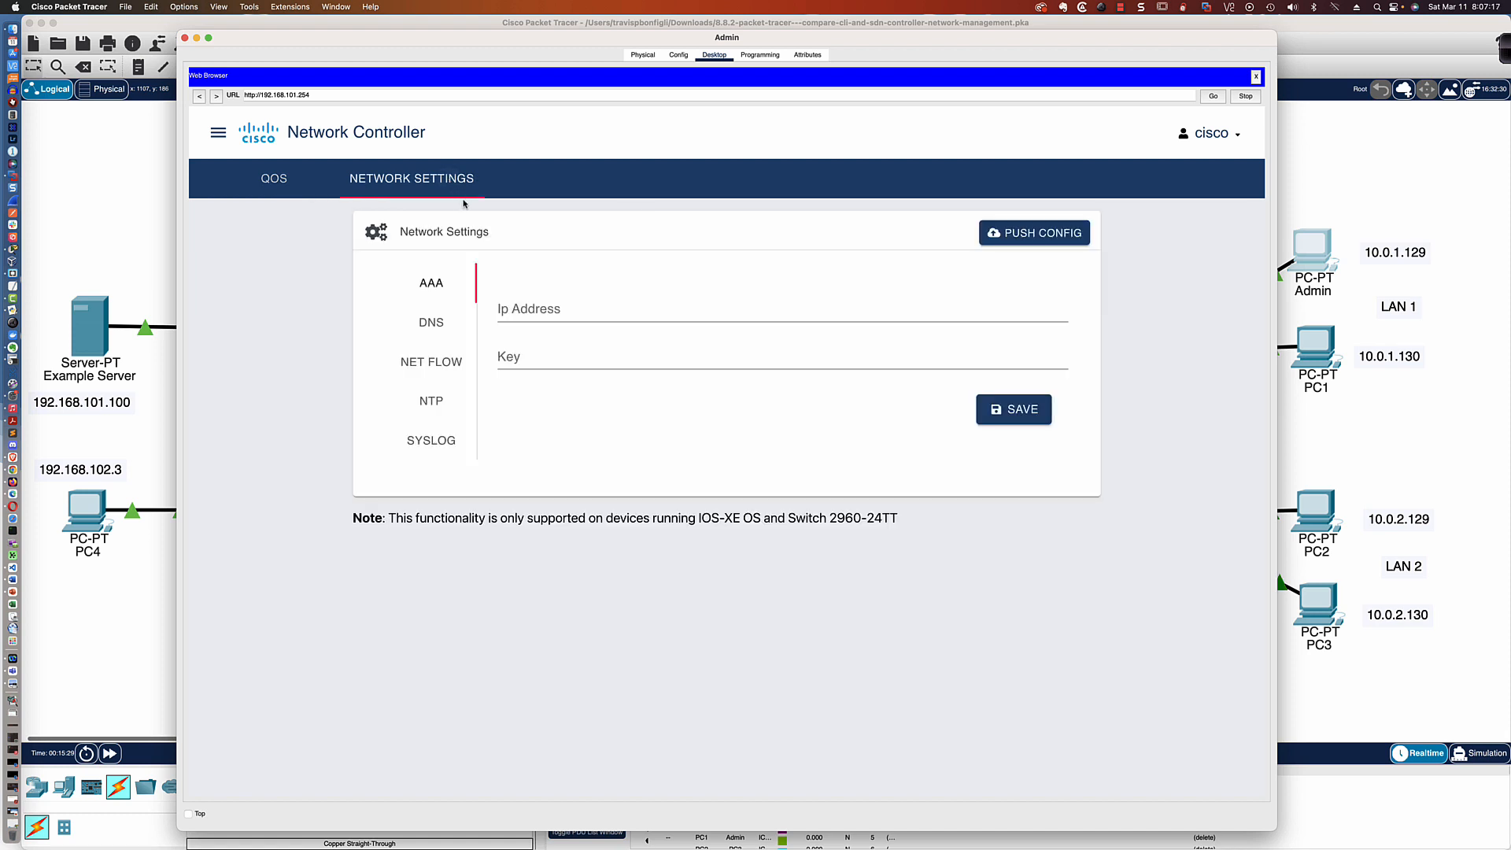
View the AAA, DNS, Net Flow, NTP and Syslog pages of the controller's network settings
{"action": "left_click", "coordinate": [431, 288]}
{"action": "left_click", "coordinate": [434, 323]}
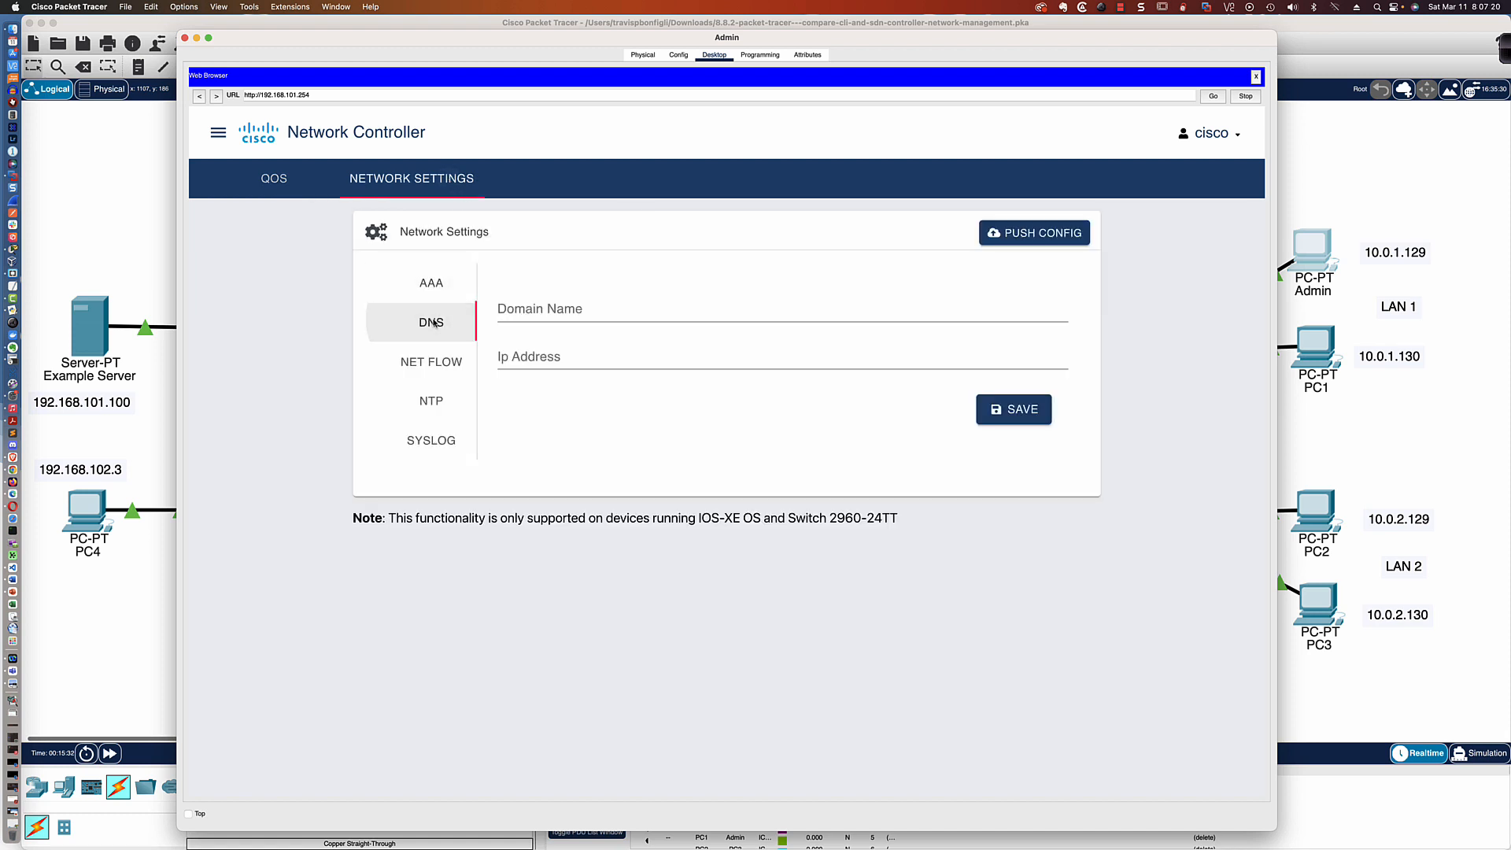
{"action": "left_click", "coordinate": [436, 362]}
{"action": "left_click", "coordinate": [436, 404]}
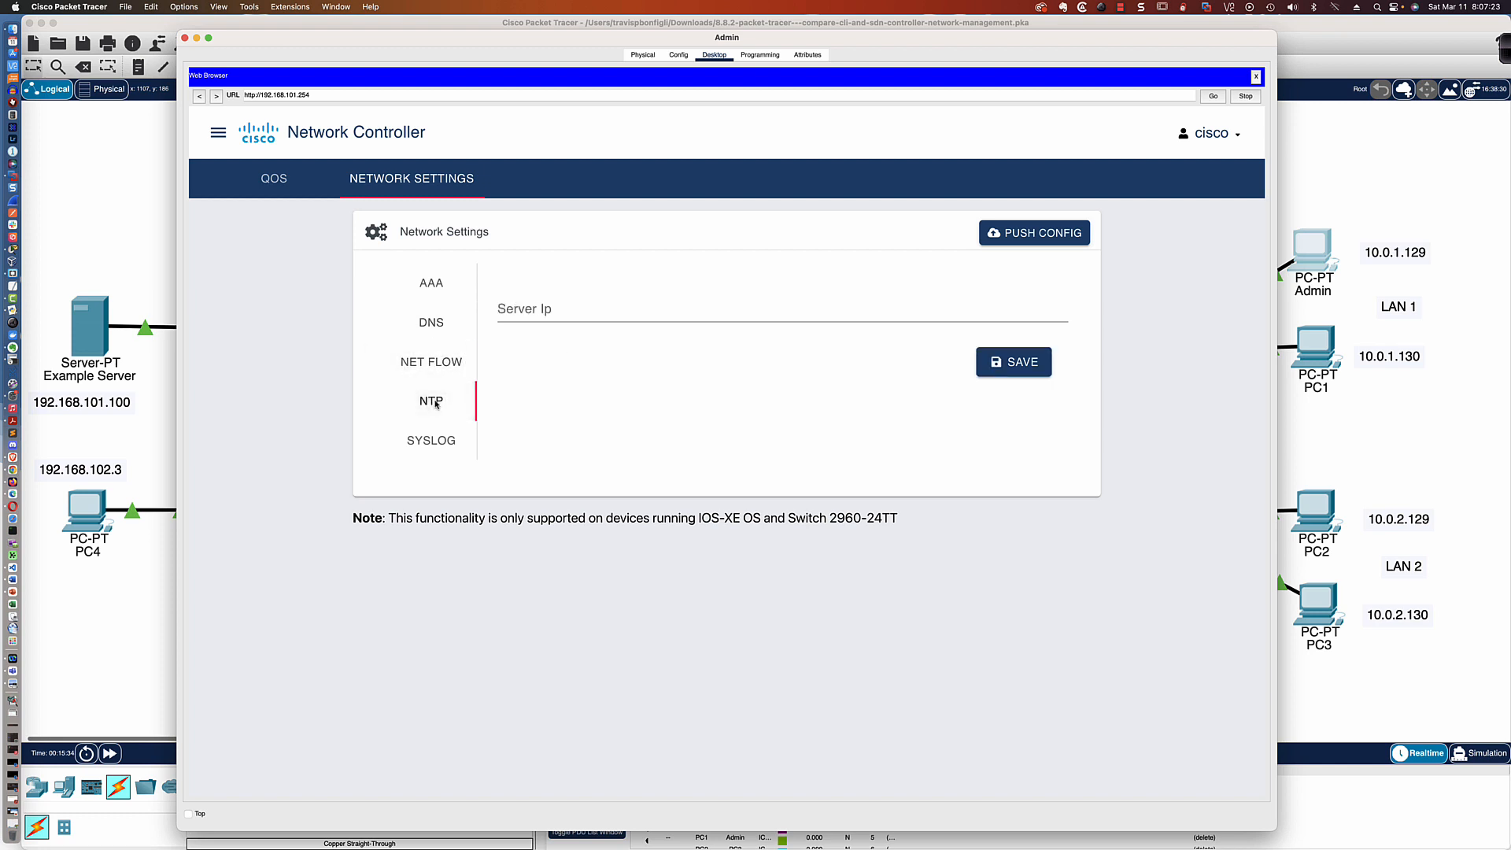
{"action": "left_click", "coordinate": [432, 441]}
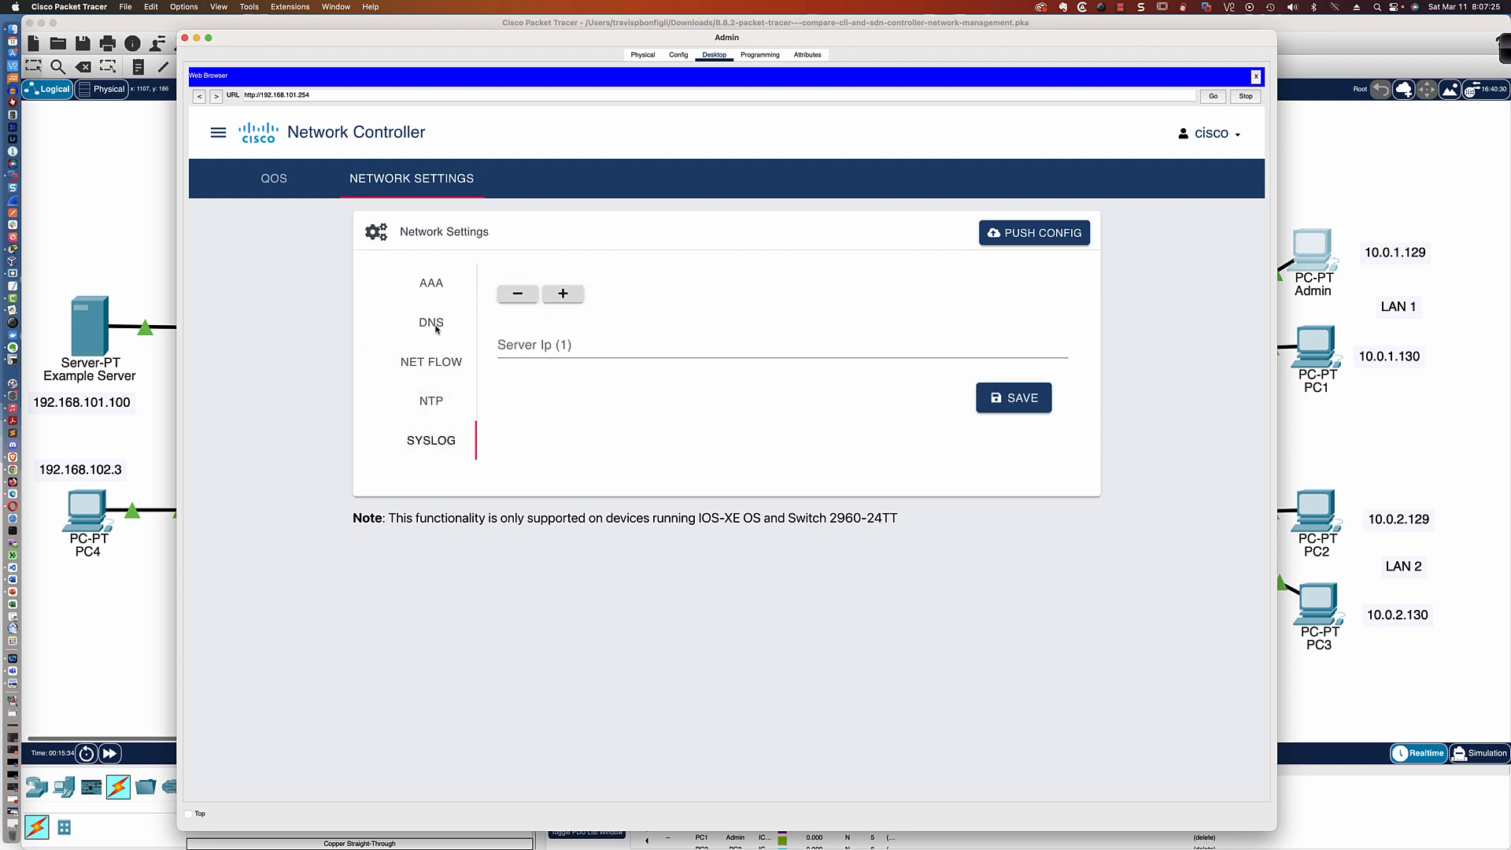
Set the DNS domain name to example.com and its IP address to 192.168.101.100, and save the DNS settings
{"action": "left_click", "coordinate": [436, 327]}
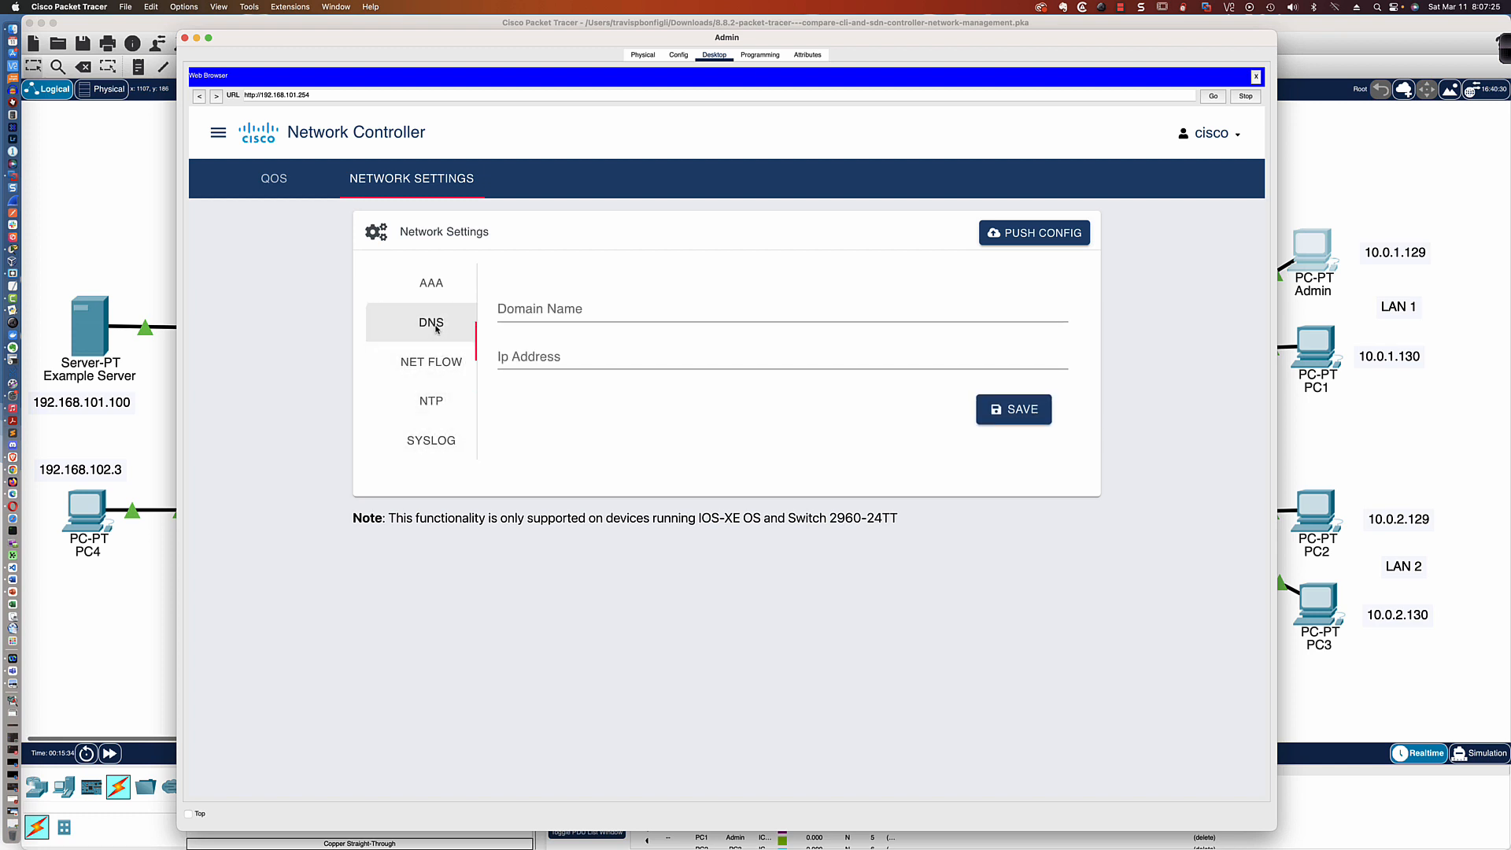
{"action": "left_click", "coordinate": [546, 311]}
{"action": "type", "text": "example.com"}
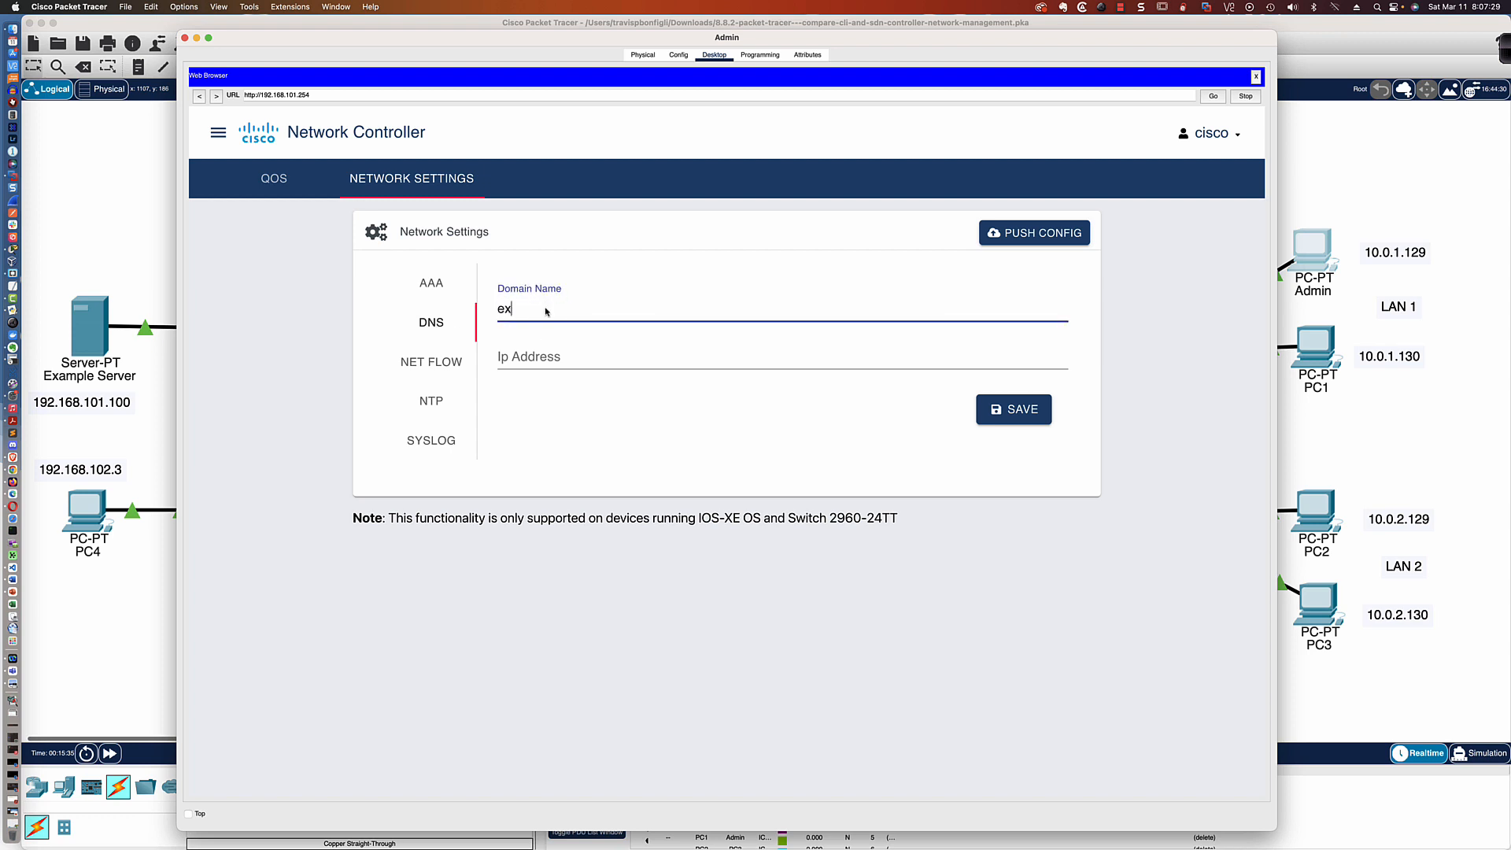
{"action": "left_click", "coordinate": [541, 361]}
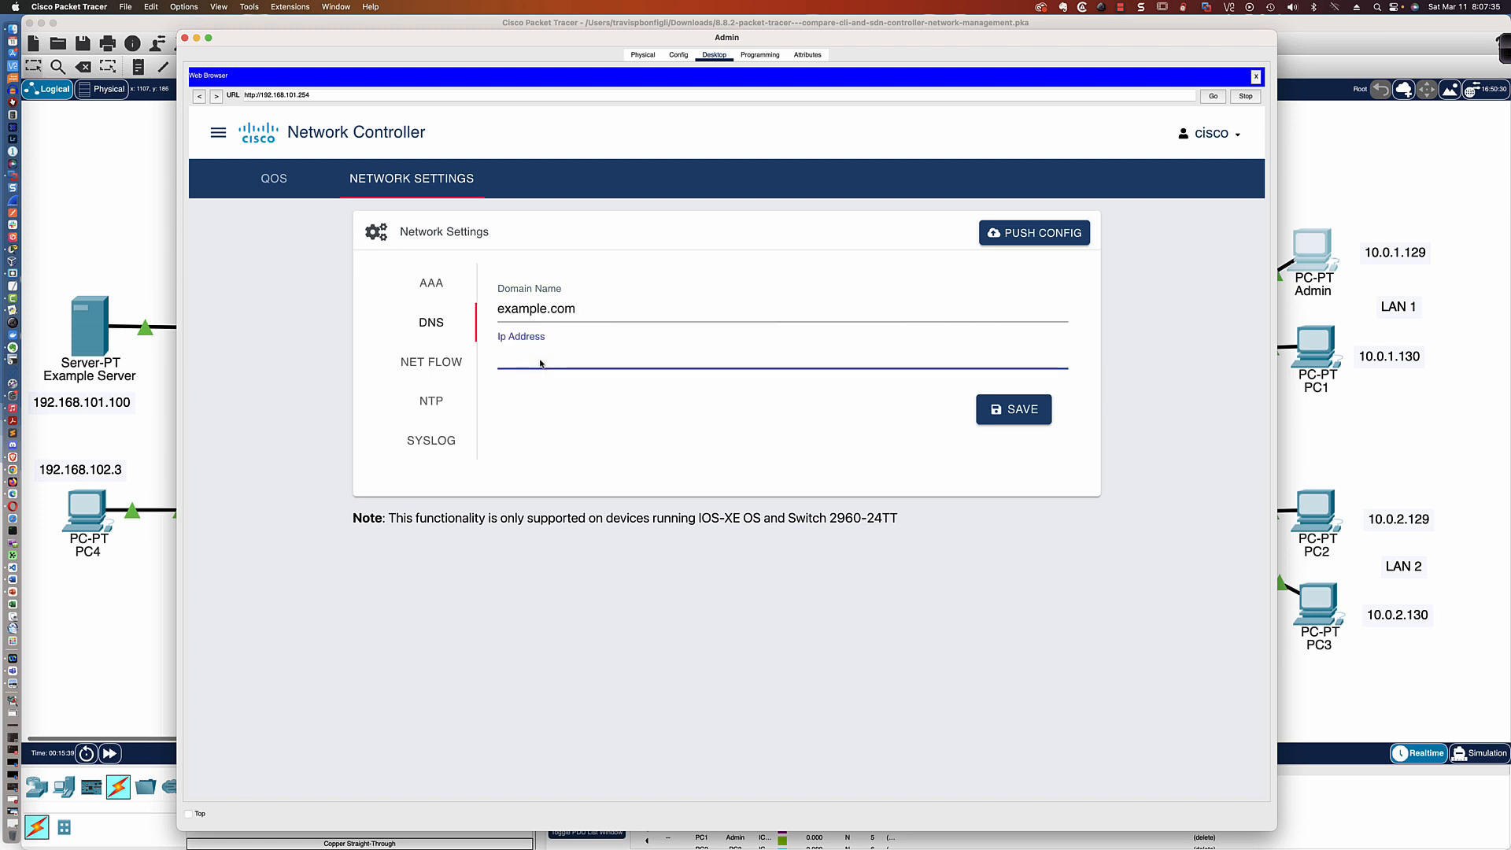
{"action": "type", "text": "192.168"}
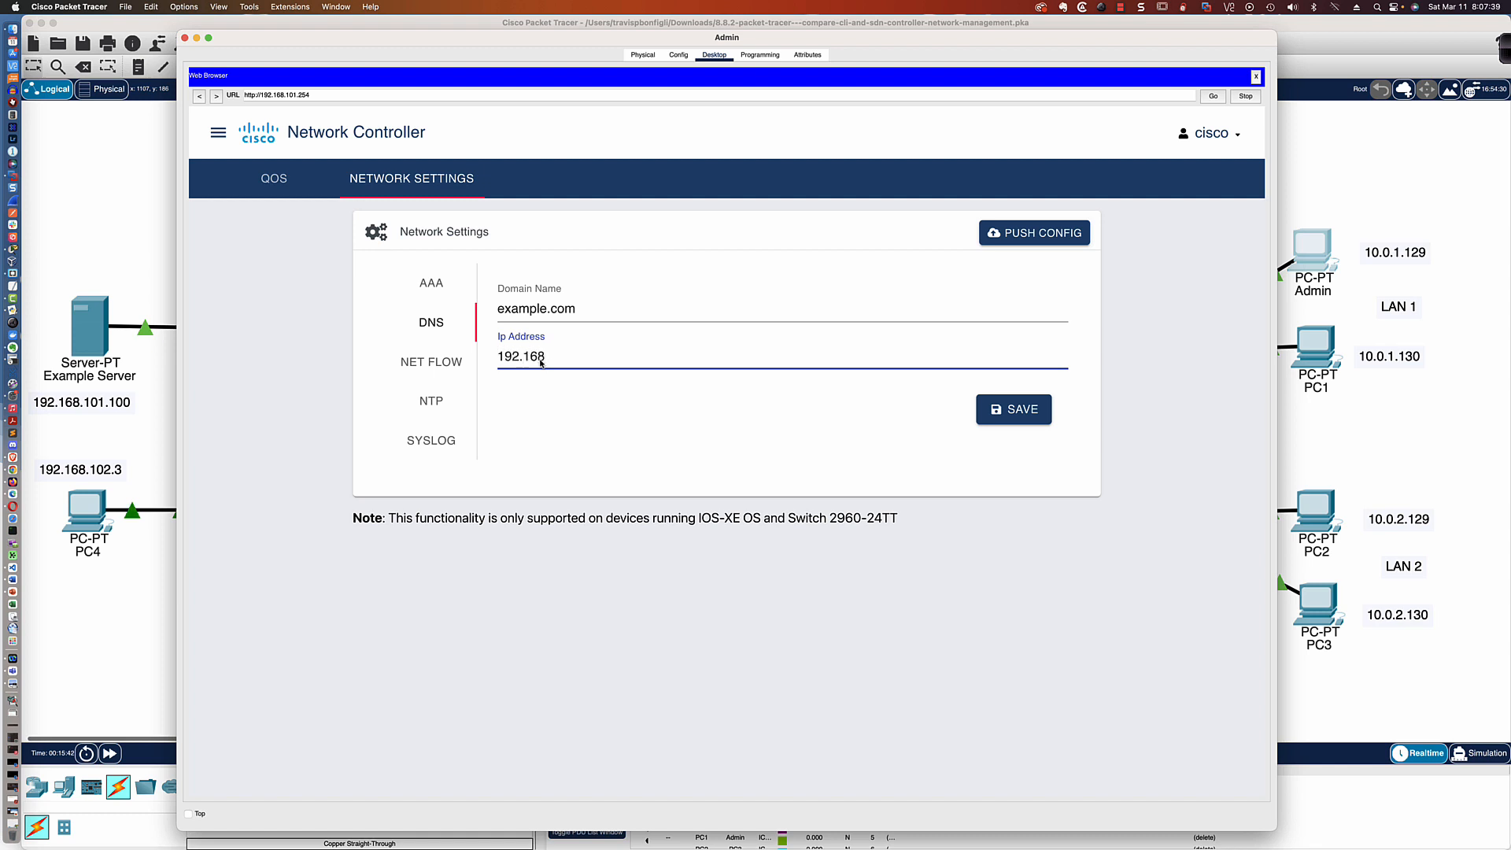
{"action": "type", "text": ".101.100"}
{"action": "left_click", "coordinate": [984, 404]}
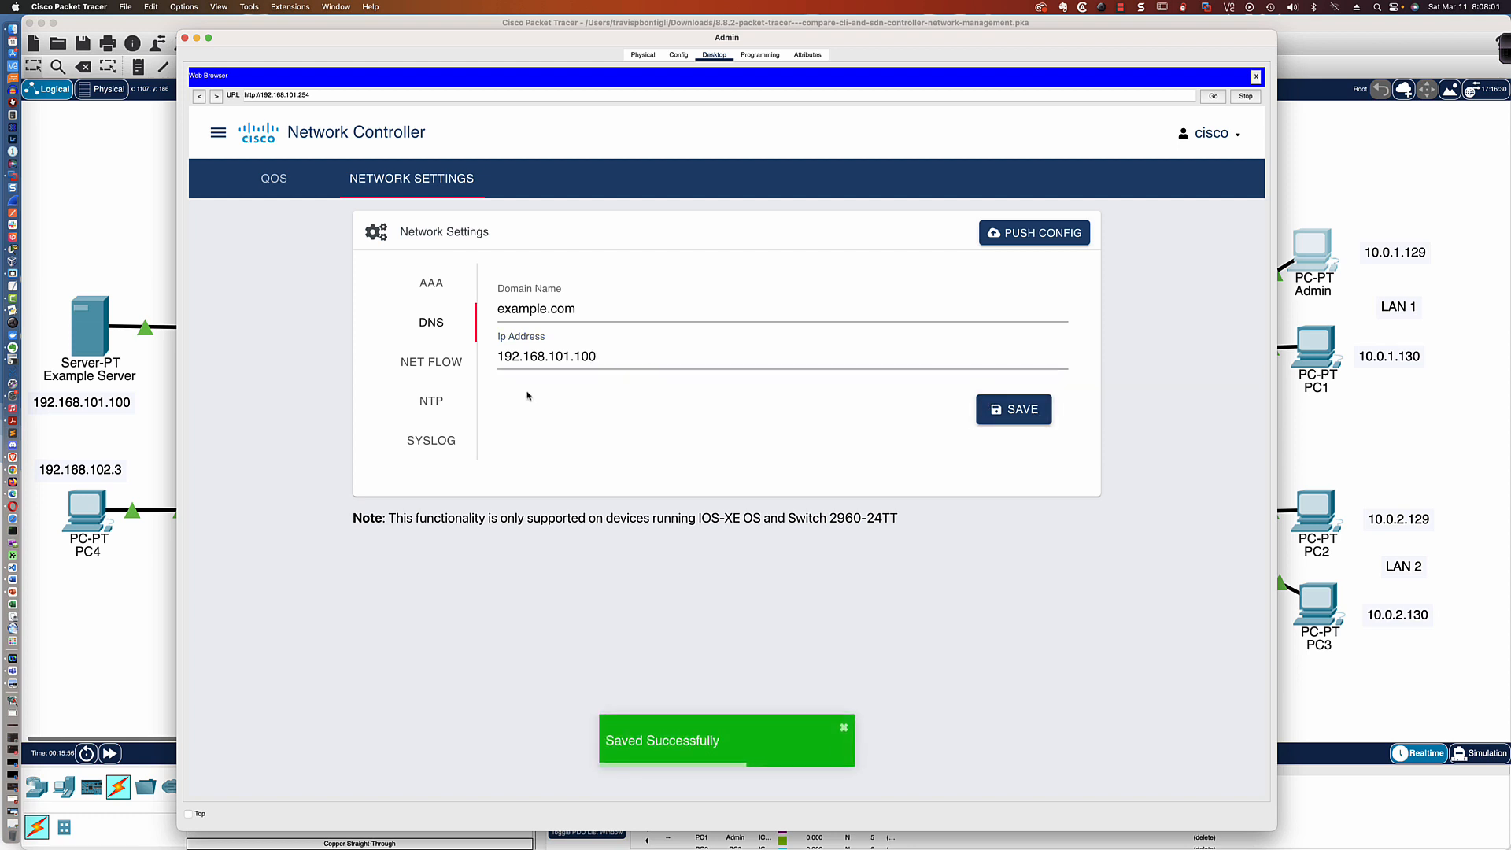
Set the NTP server IP to 192.168.101.100 and save the NTP settings
{"action": "left_click", "coordinate": [432, 401]}
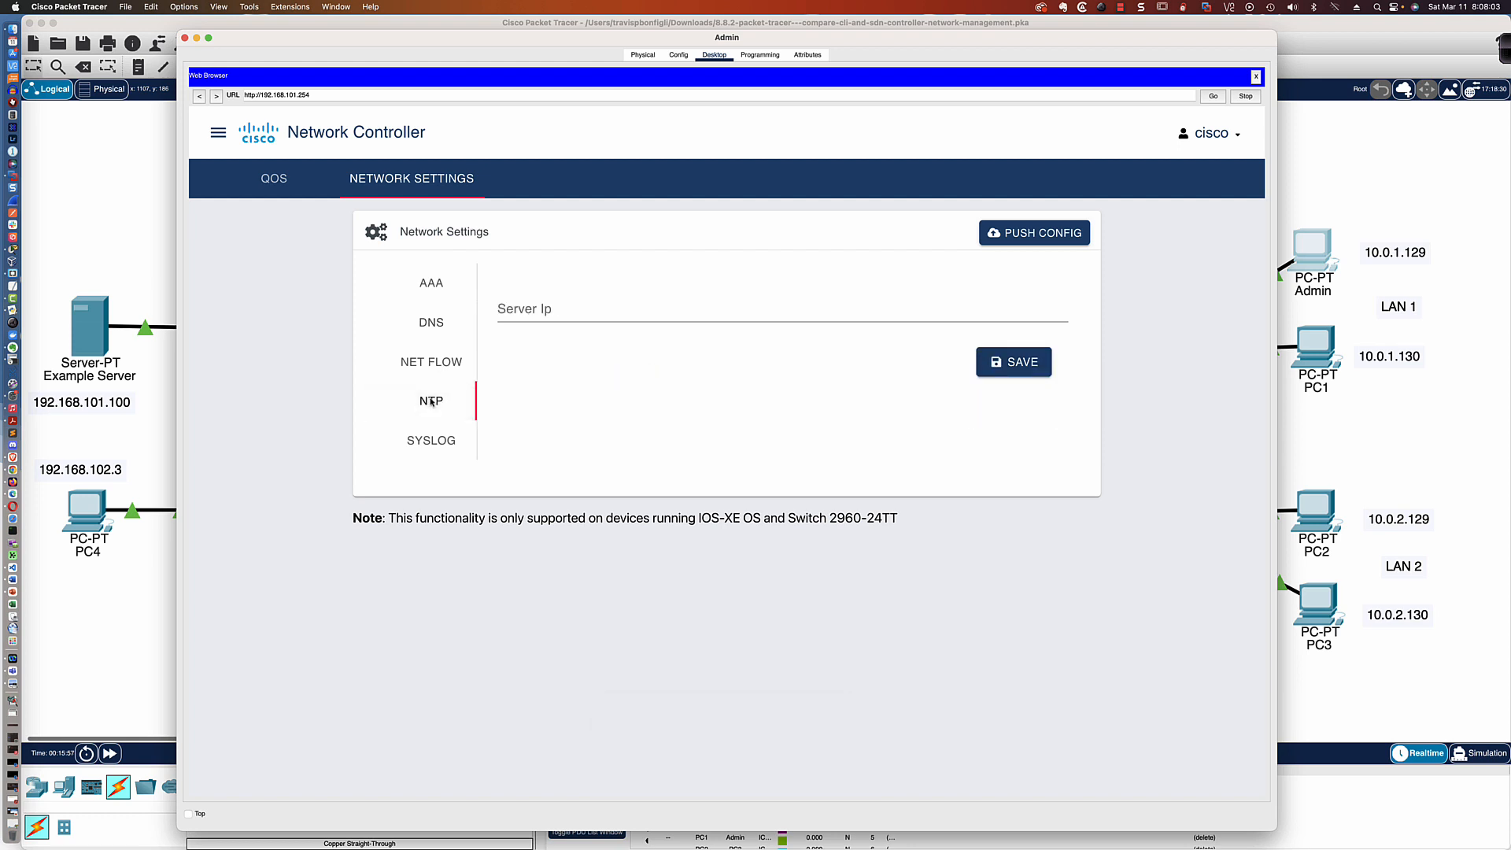
{"action": "left_click", "coordinate": [508, 324]}
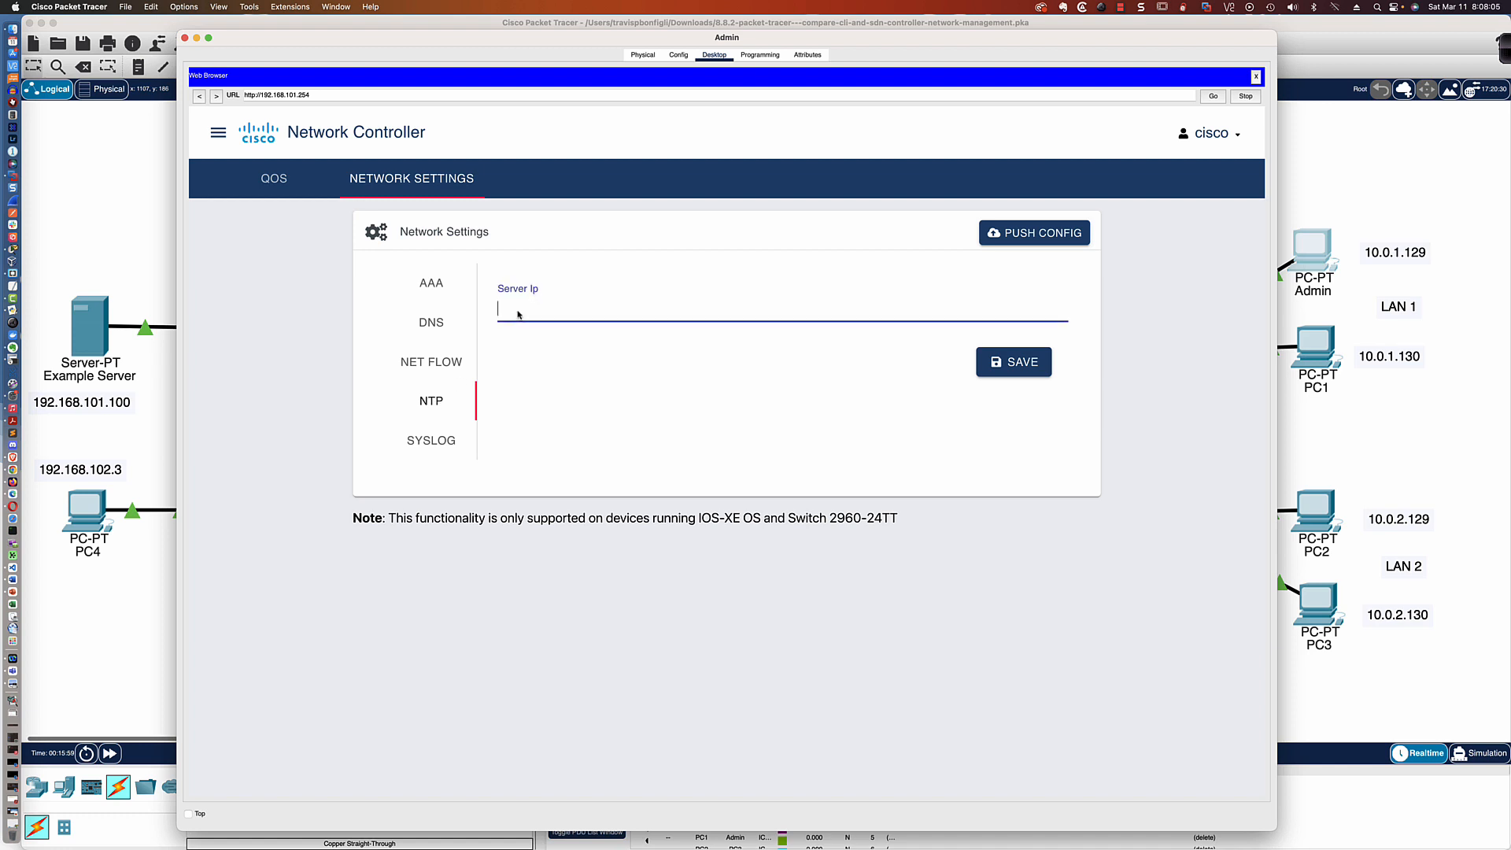
{"action": "type", "text": "192.168.101.100"}
{"action": "left_click", "coordinate": [1006, 362]}
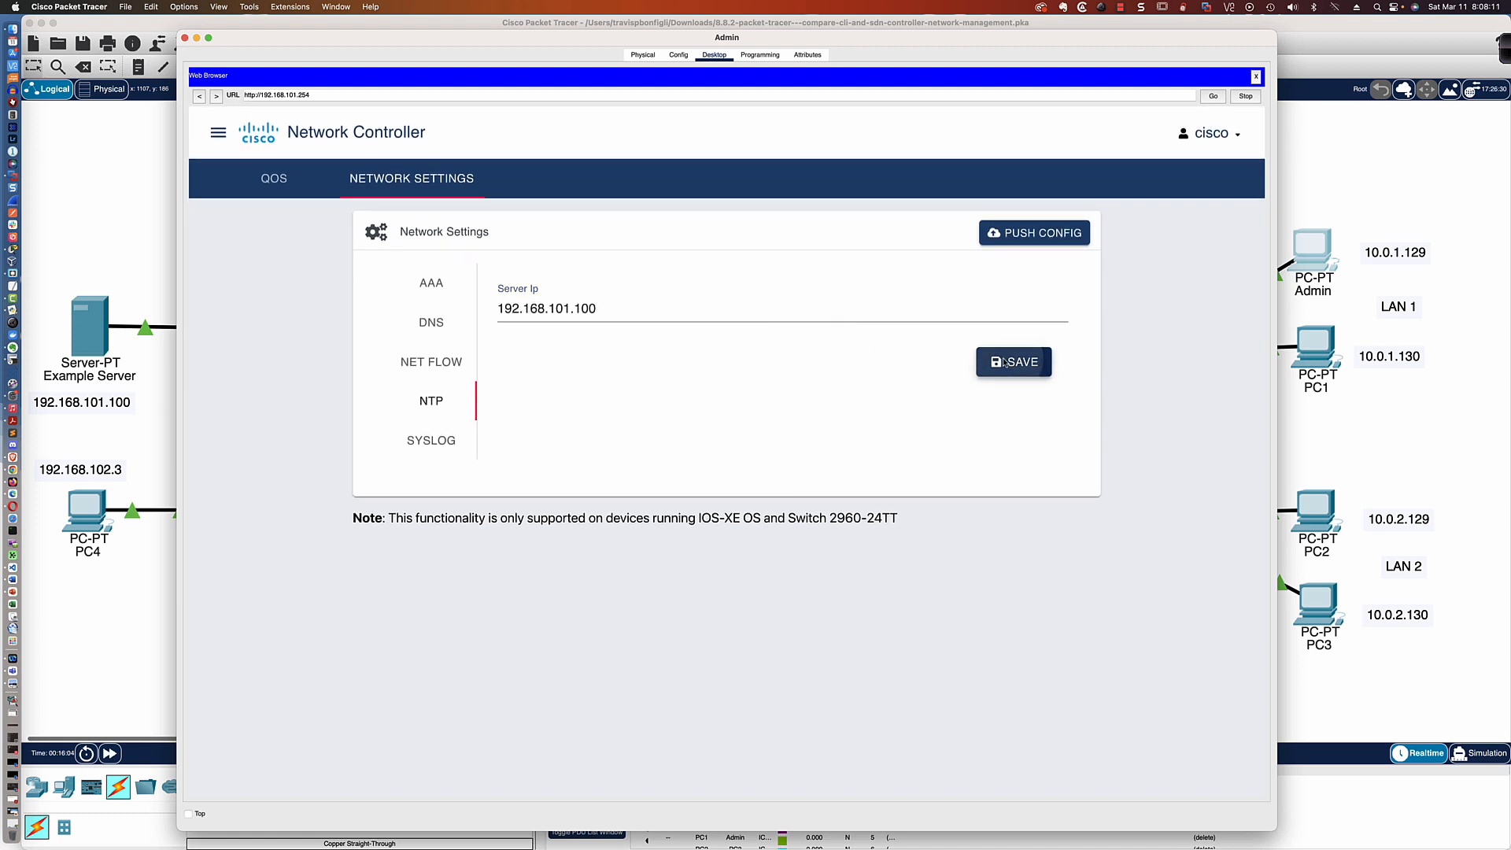
Set the first Syslog server IP to 192.168.101.100 and save the Syslog settings
{"action": "left_click", "coordinate": [432, 442]}
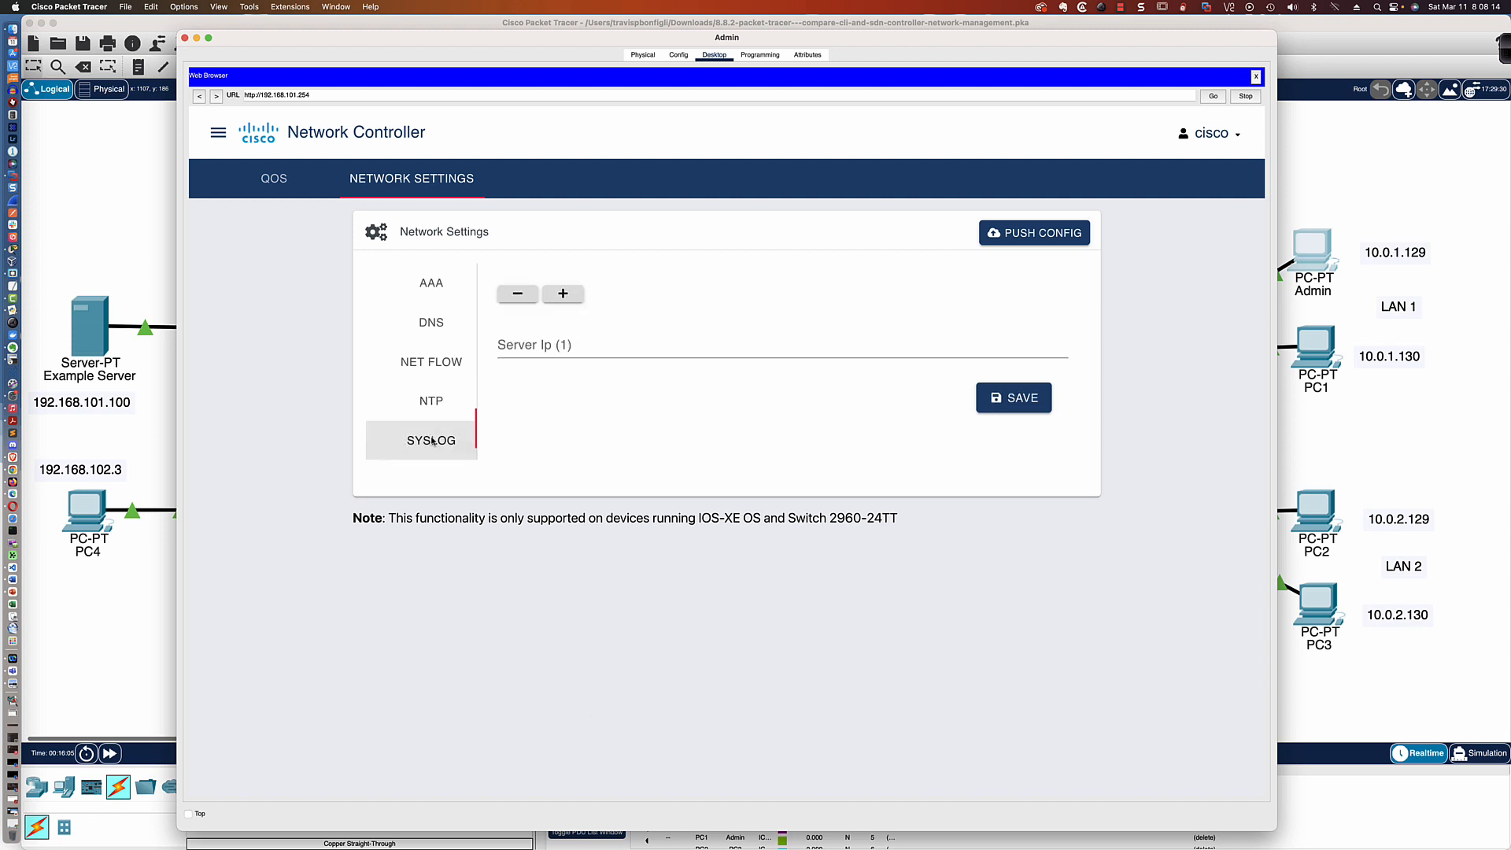
{"action": "left_click", "coordinate": [526, 345]}
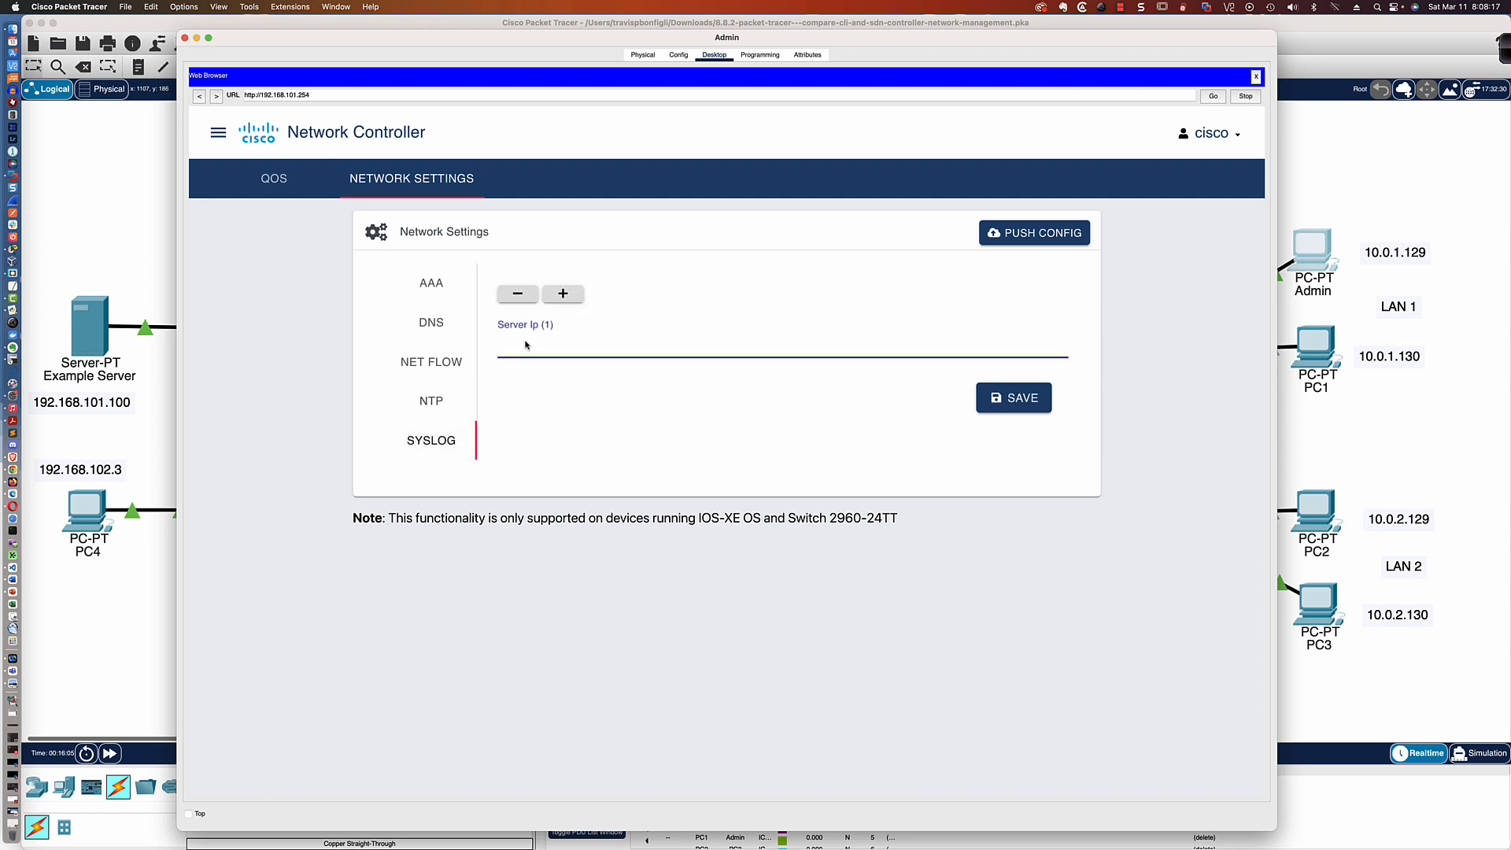
{"action": "type", "text": "192.168.101.100"}
{"action": "left_click", "coordinate": [989, 399]}
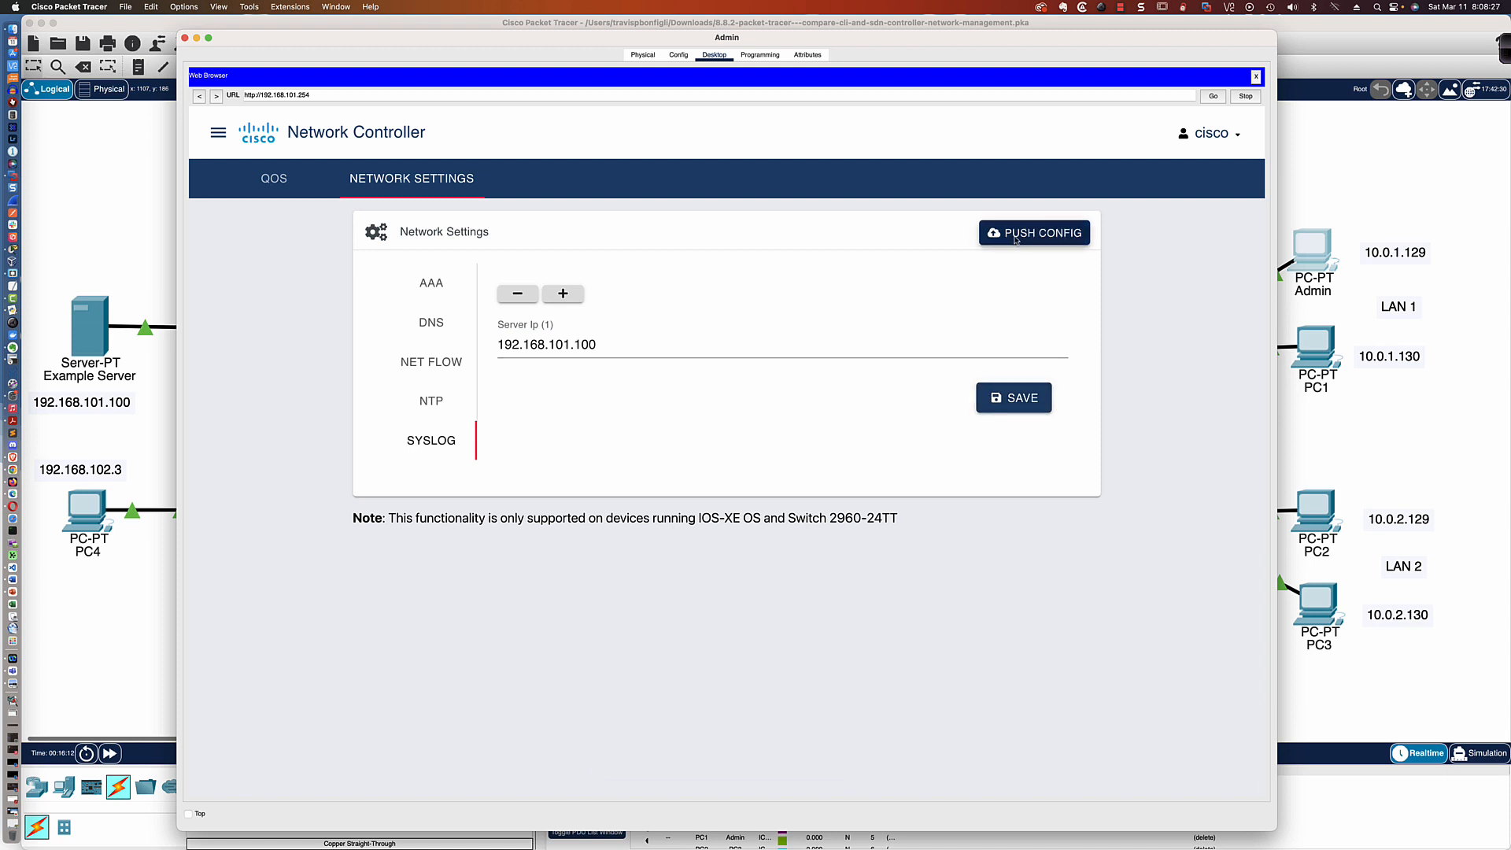
Review the saved DNS, NTP and Syslog entries in the network settings
{"action": "left_click", "coordinate": [431, 322]}
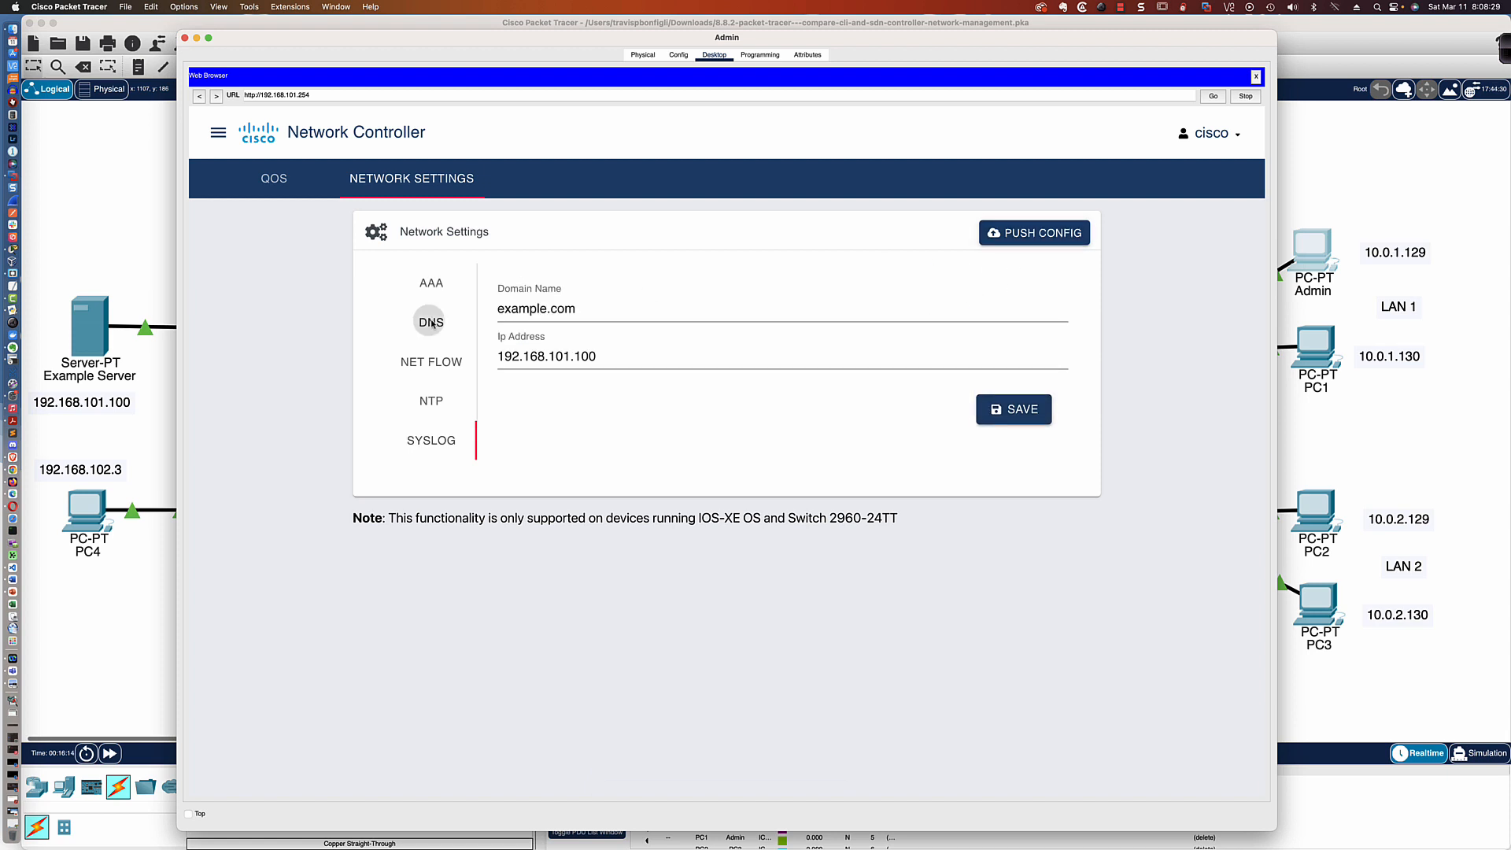
{"action": "left_click", "coordinate": [432, 401]}
{"action": "left_click", "coordinate": [434, 438]}
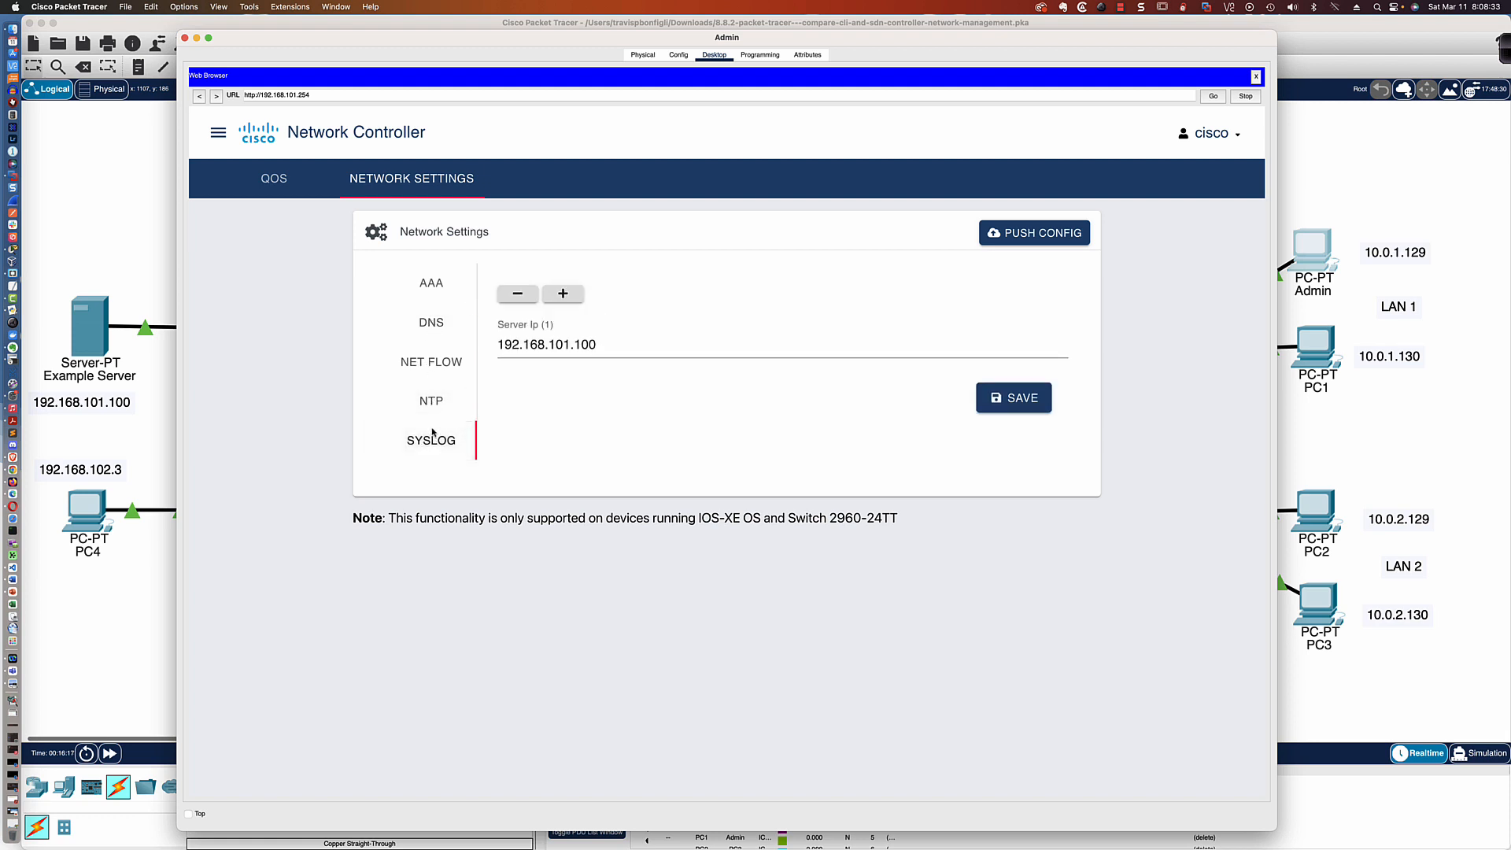
{"action": "left_click", "coordinate": [430, 395]}
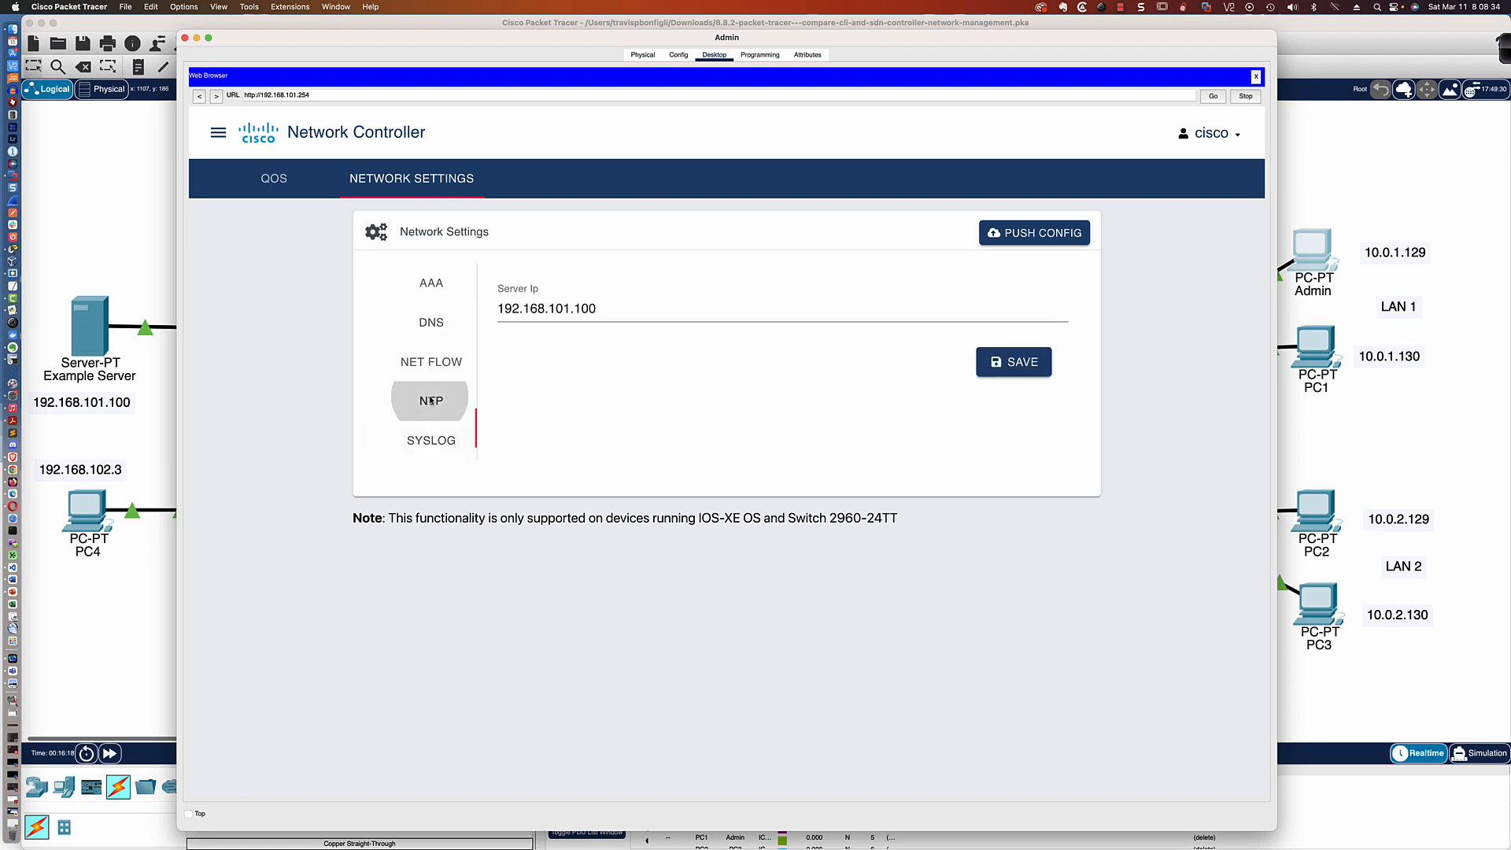
Save the DNS settings again and push all network settings to the network devices
{"action": "left_click", "coordinate": [438, 327]}
{"action": "left_click", "coordinate": [539, 311]}
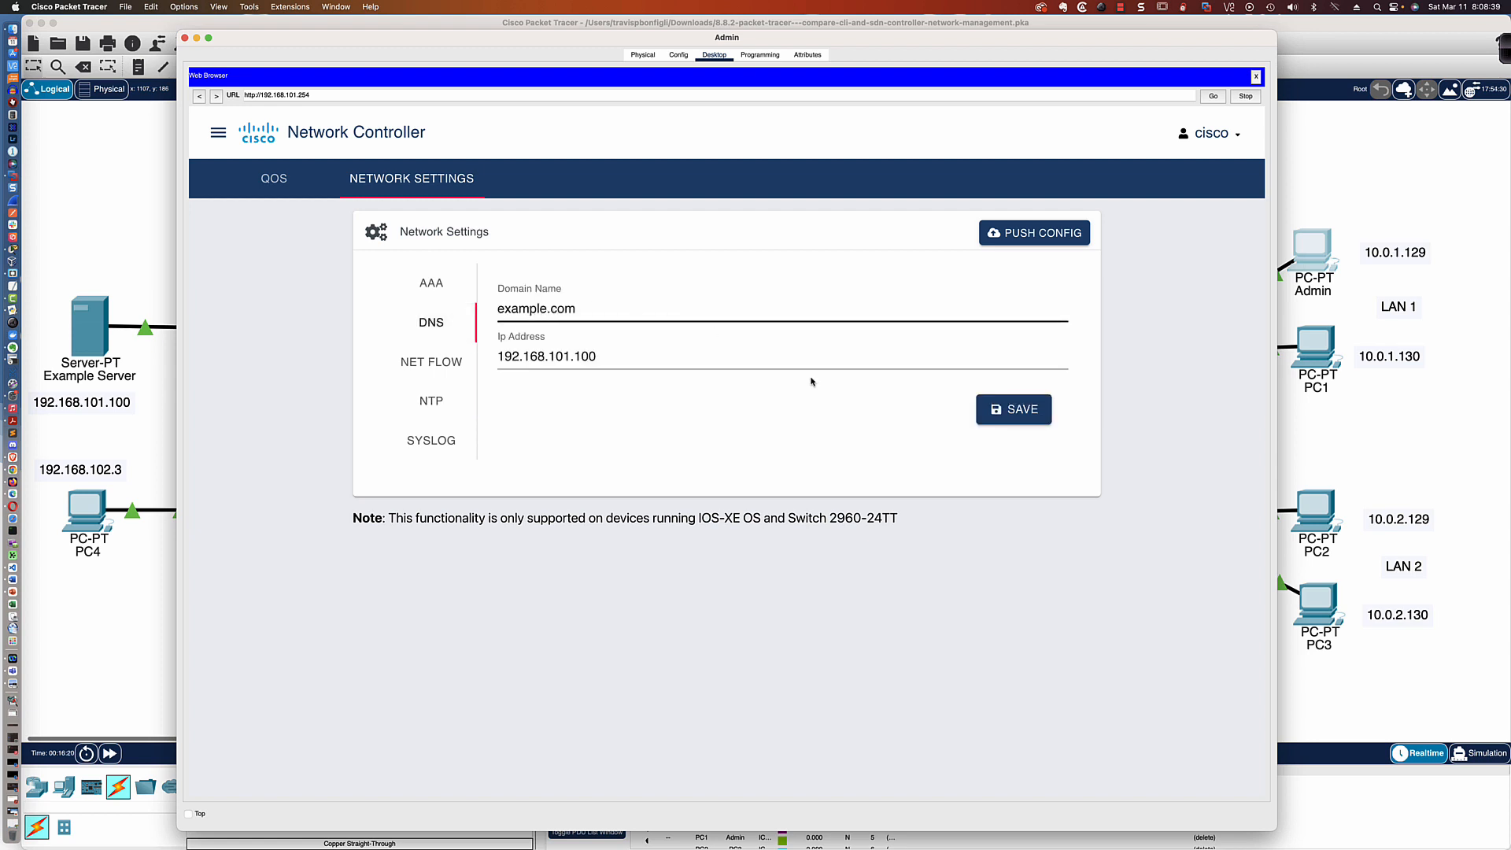
{"action": "left_click", "coordinate": [1002, 402]}
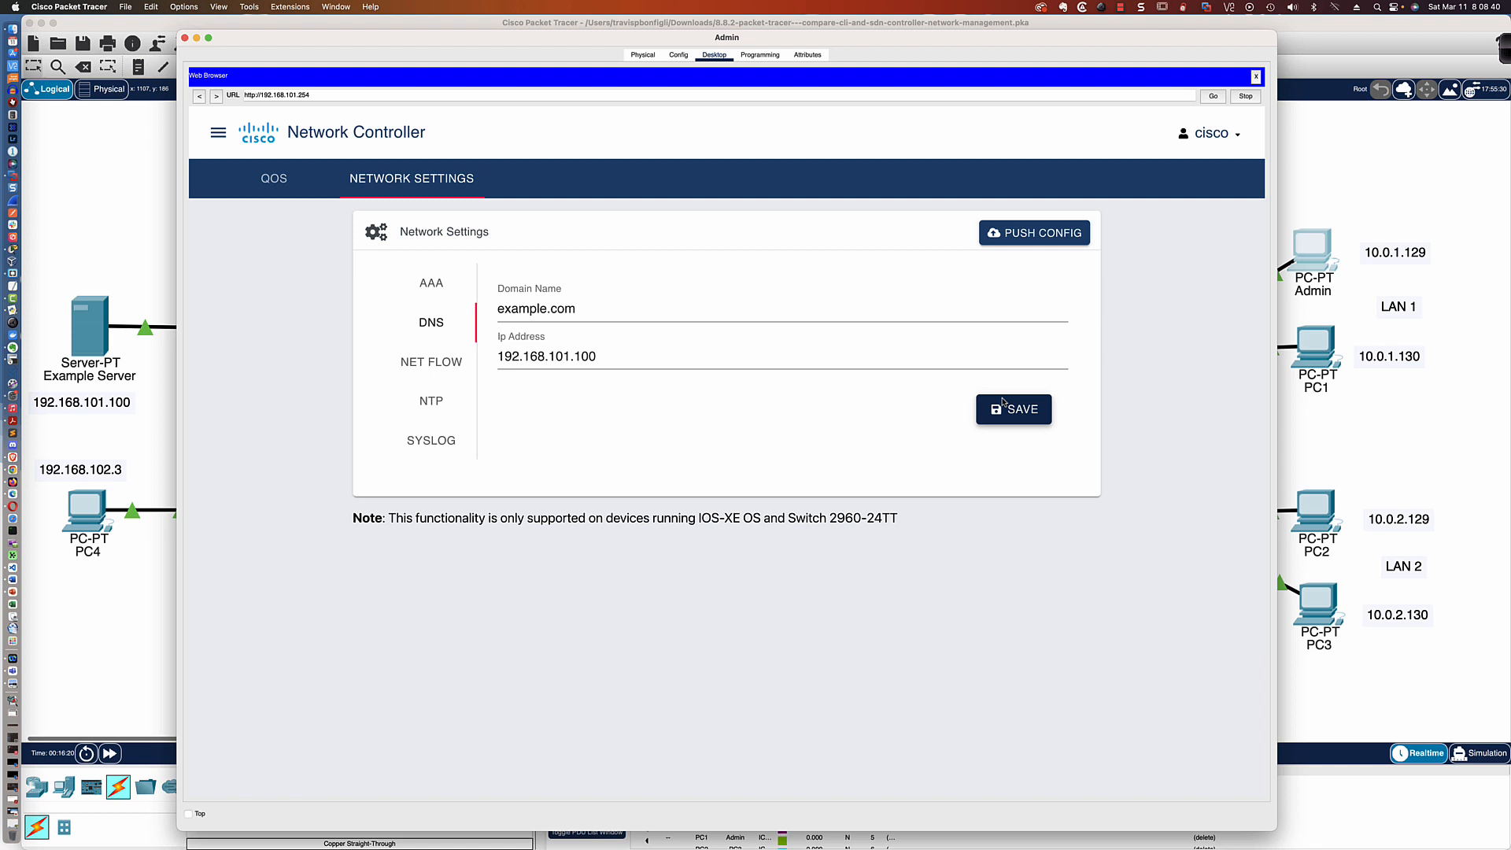
{"action": "left_click", "coordinate": [1031, 235]}
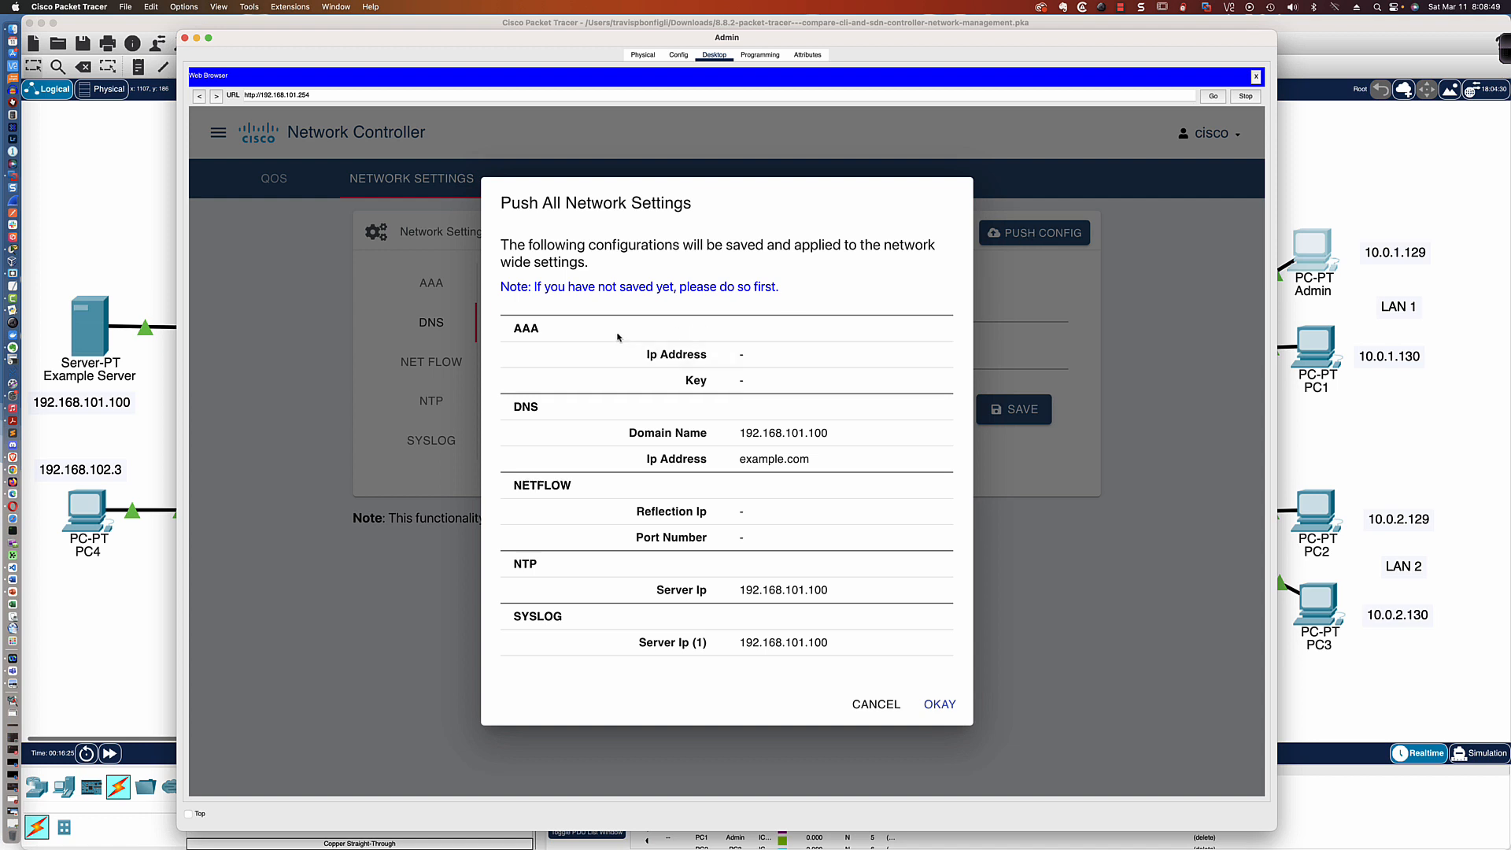
{"action": "left_click", "coordinate": [937, 709]}
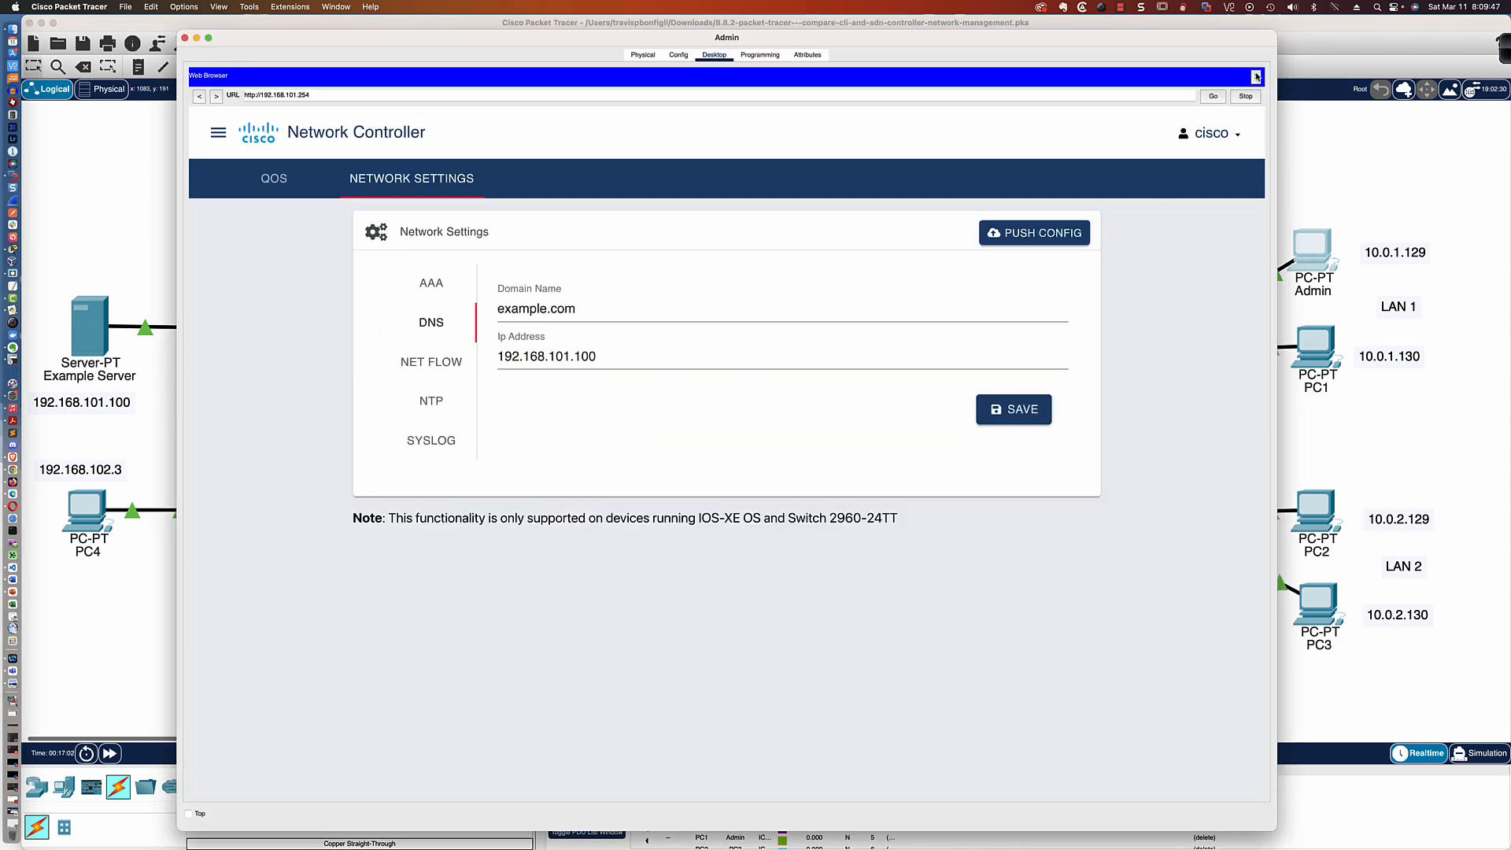
Switch from the web browser to the Admin PC's command prompt and log in to 10.0.1.4 over SSH as cisco with the account password
{"action": "left_click", "coordinate": [1256, 76]}
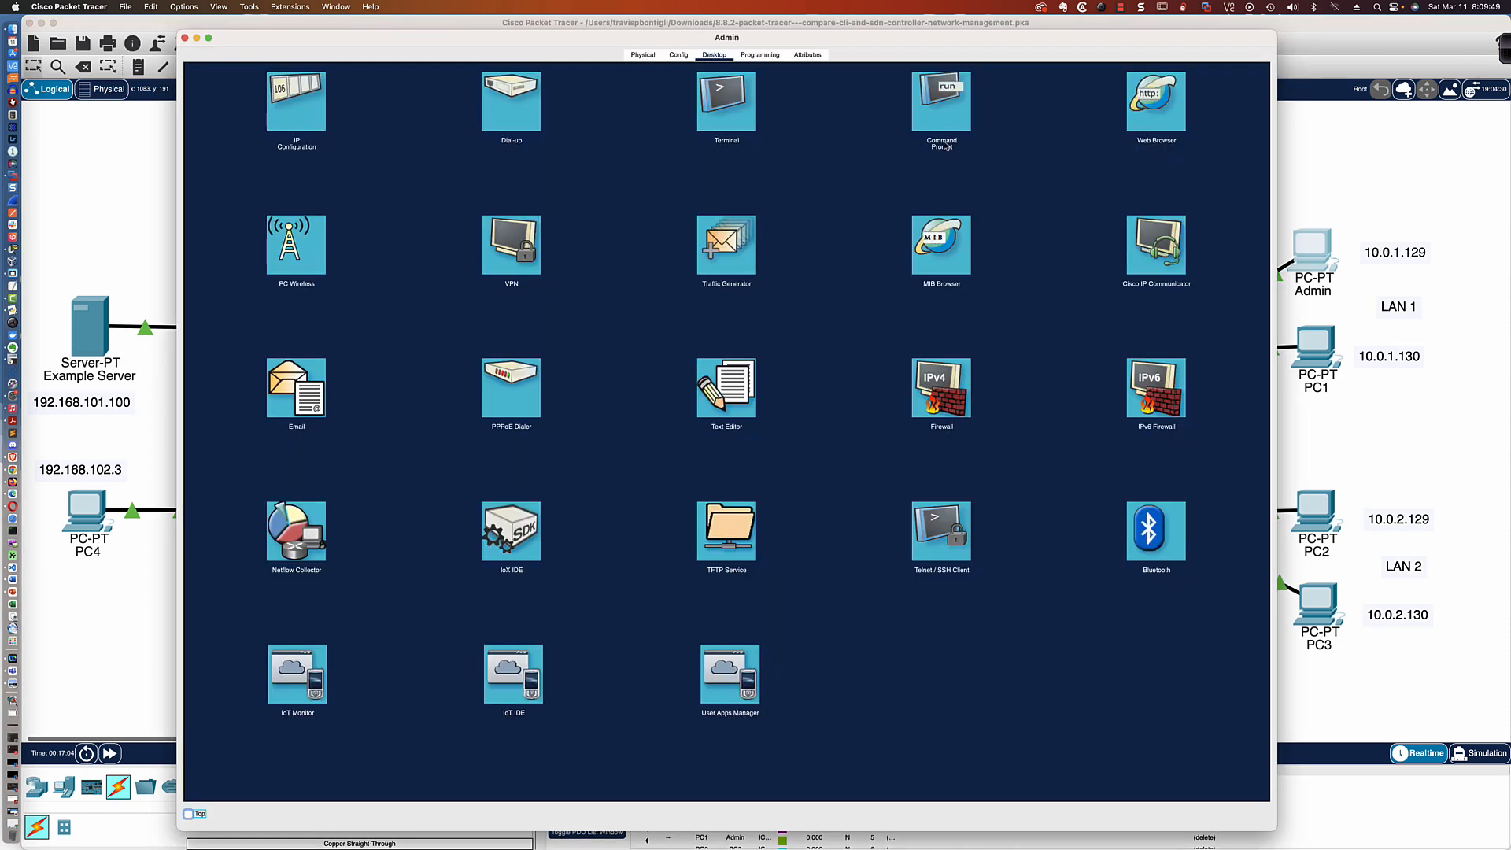
{"action": "left_click", "coordinate": [941, 122]}
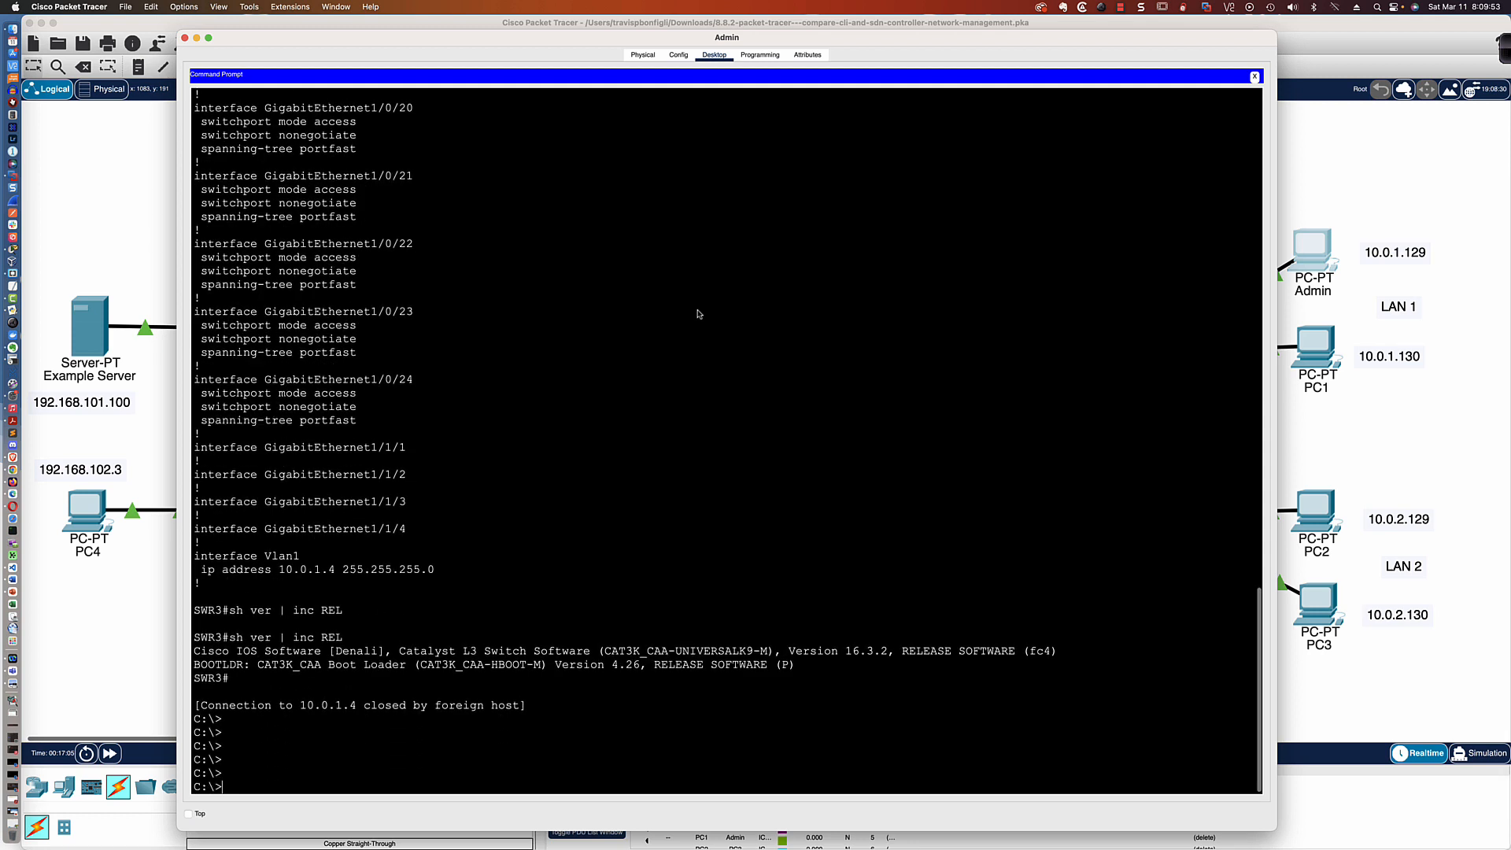
{"action": "key", "text": "Up"}
{"action": "key", "text": "Return"}
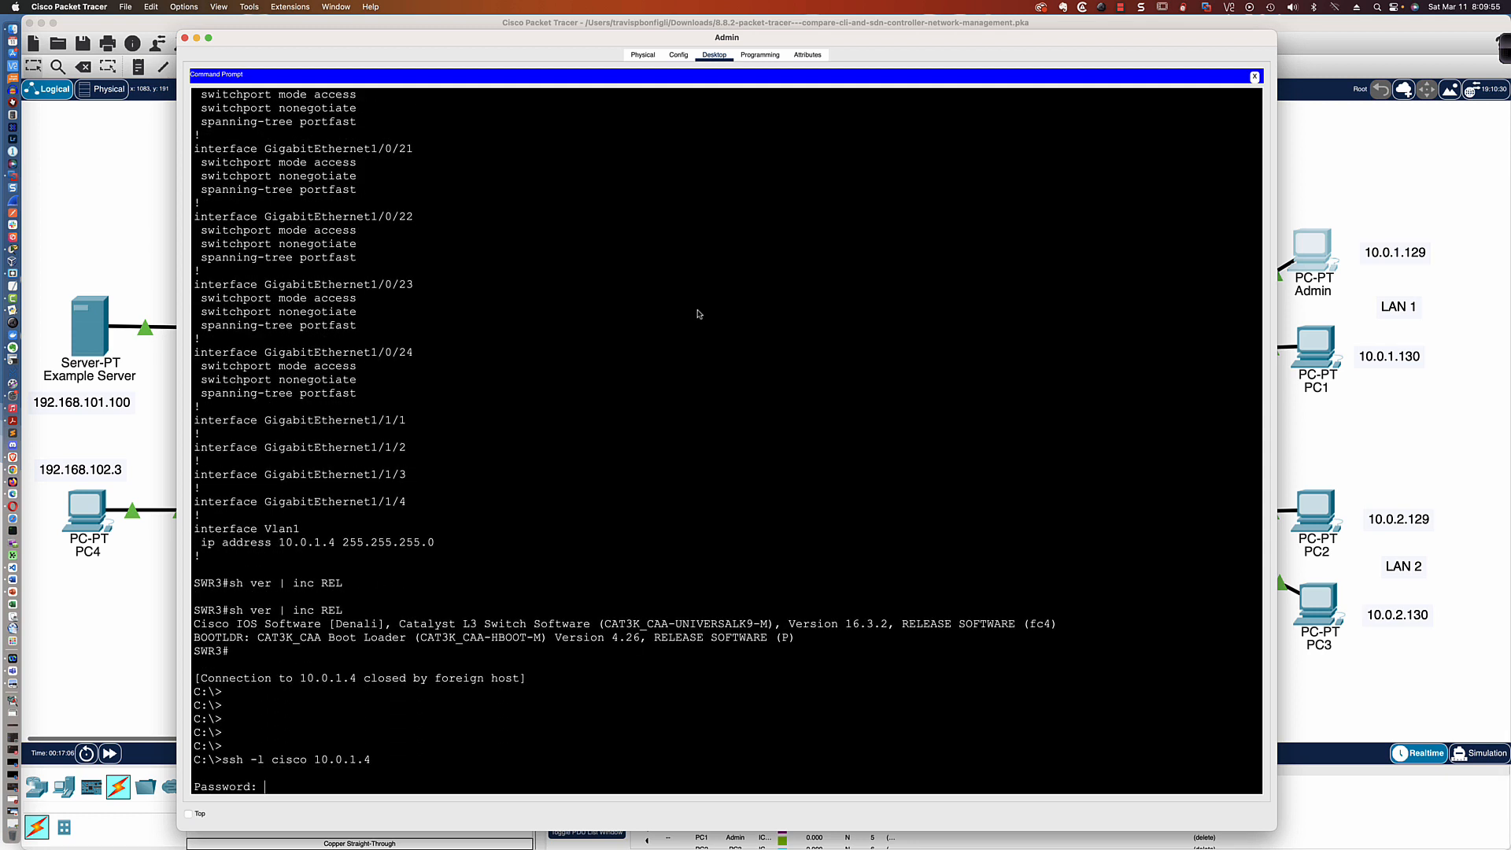
{"action": "key", "text": "Return"}
{"action": "key", "text": "Return"}
{"action": "key", "text": "Return"}
{"action": "key", "text": "Return"}
{"action": "key", "text": "Return"}
{"action": "key", "text": "Return"}
{"action": "key", "text": "Return"}
{"action": "key", "text": "Return"}
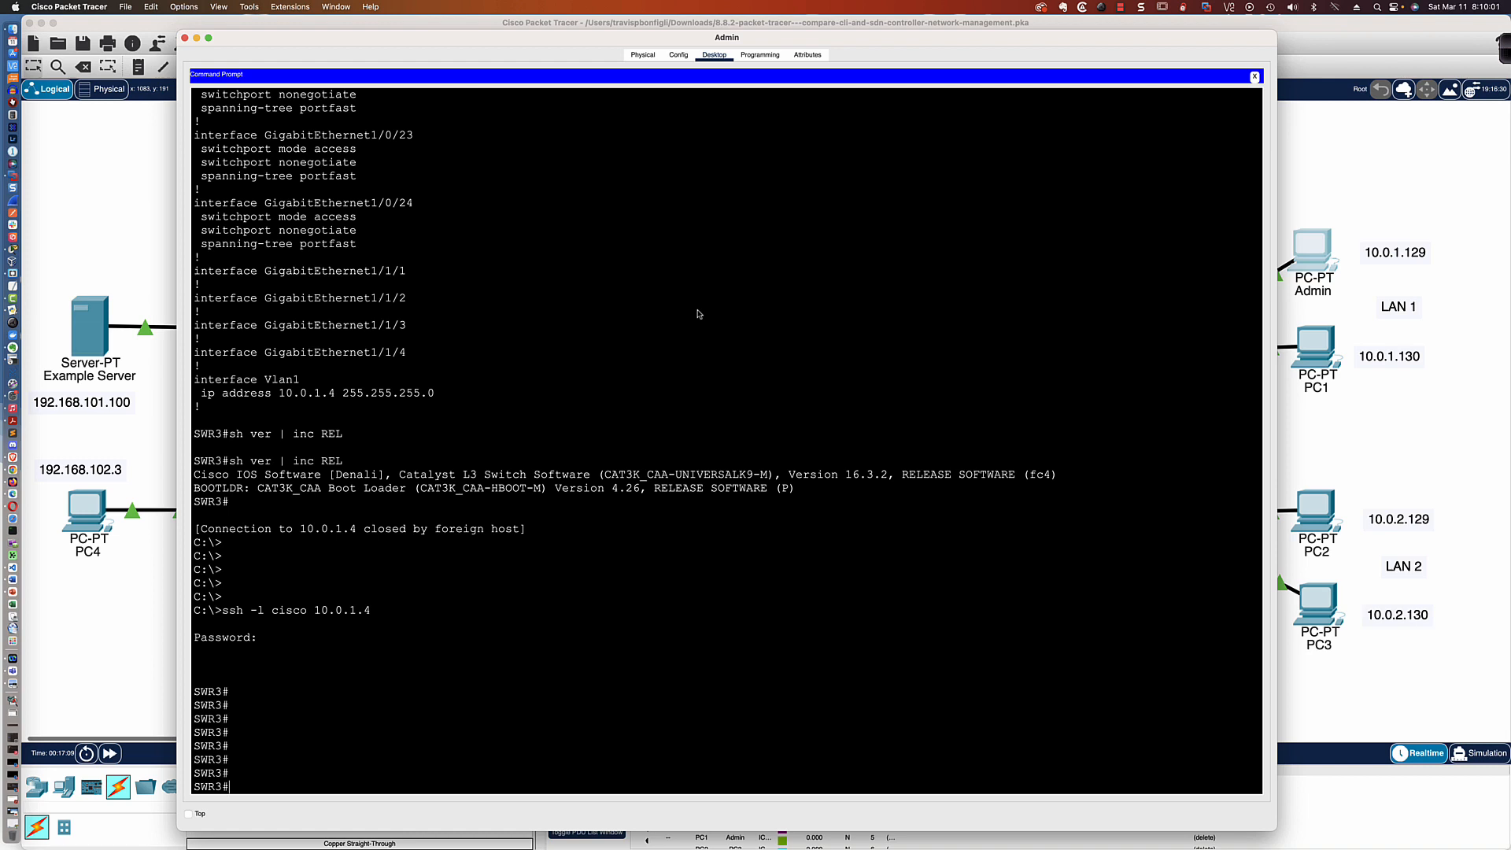
Show SWR3's running configuration with sh run and examine the domain-name and name-server lines
{"action": "type", "text": "sh run"}
{"action": "key", "text": "Return"}
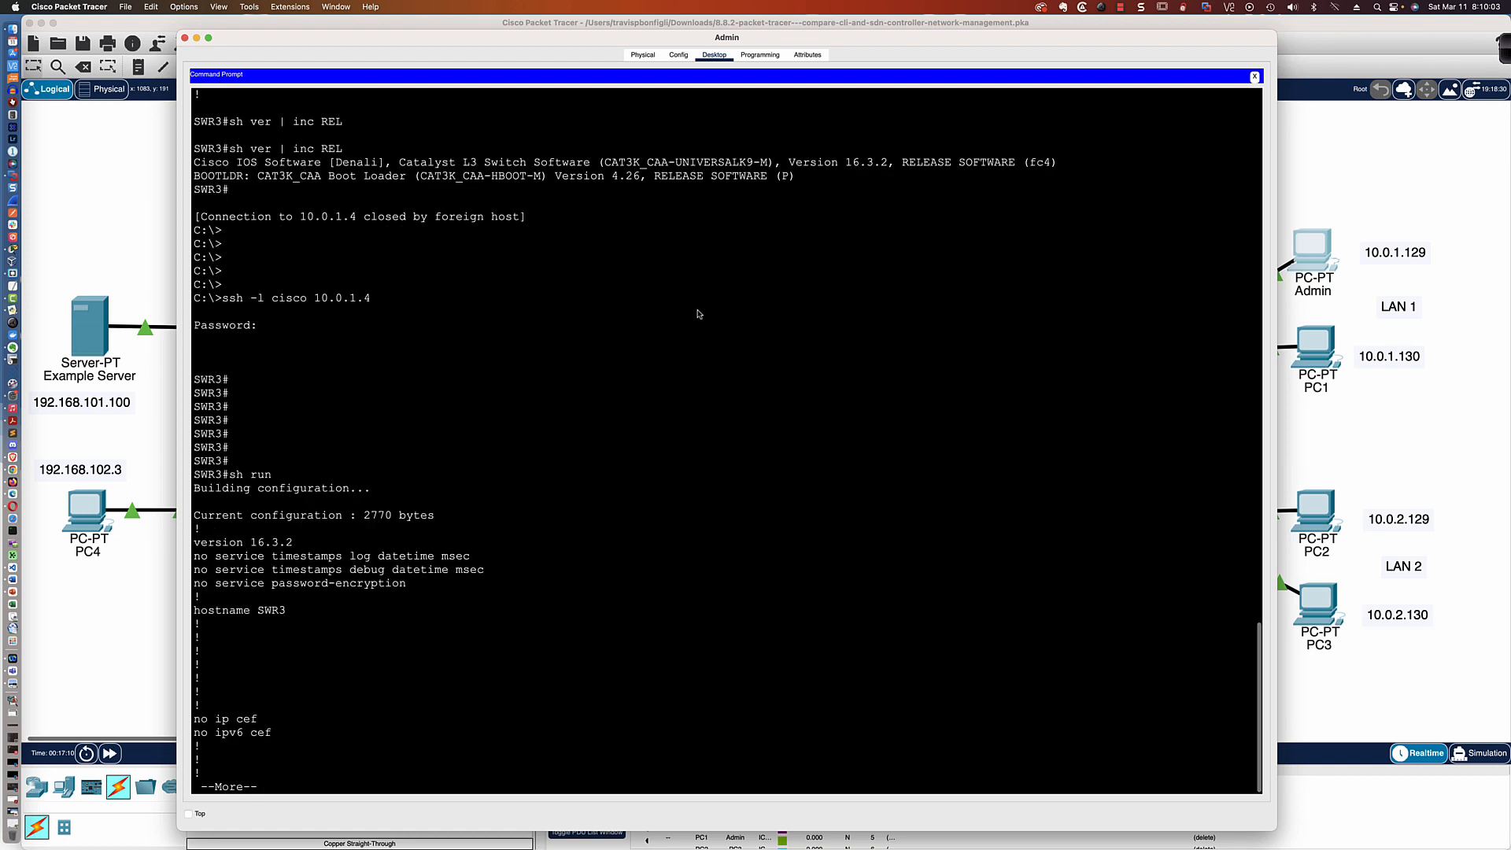
{"action": "key", "text": "space"}
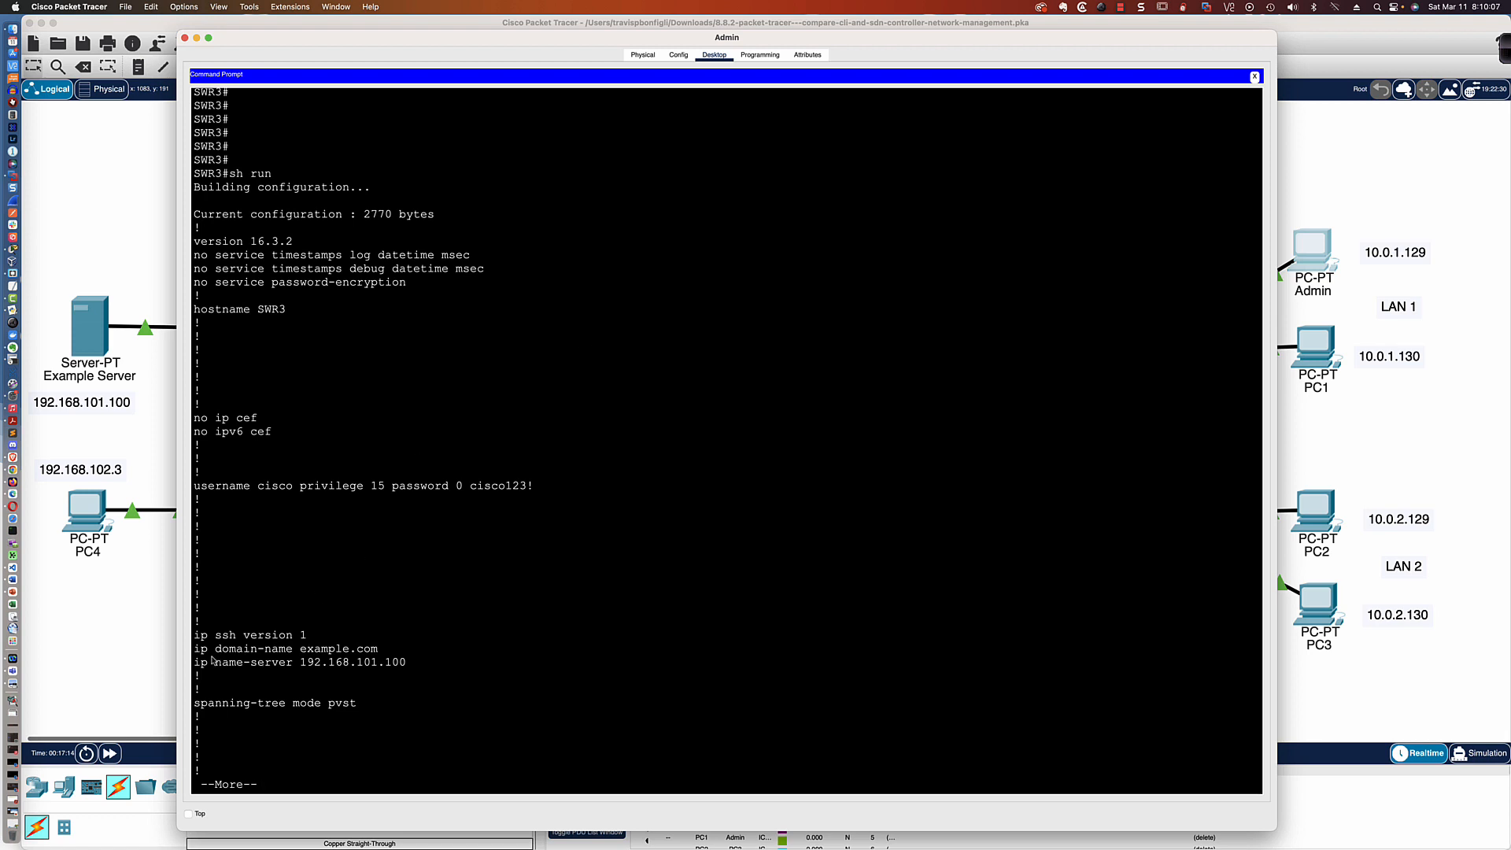
{"action": "left_click_drag", "start_coordinate": [195, 647], "coordinate": [405, 666]}
{"action": "left_click", "coordinate": [434, 669]}
Page through the rest of SWR3's running configuration and examine the logging and NTP server lines
{"action": "key", "text": "space"}
{"action": "key", "text": "space"}
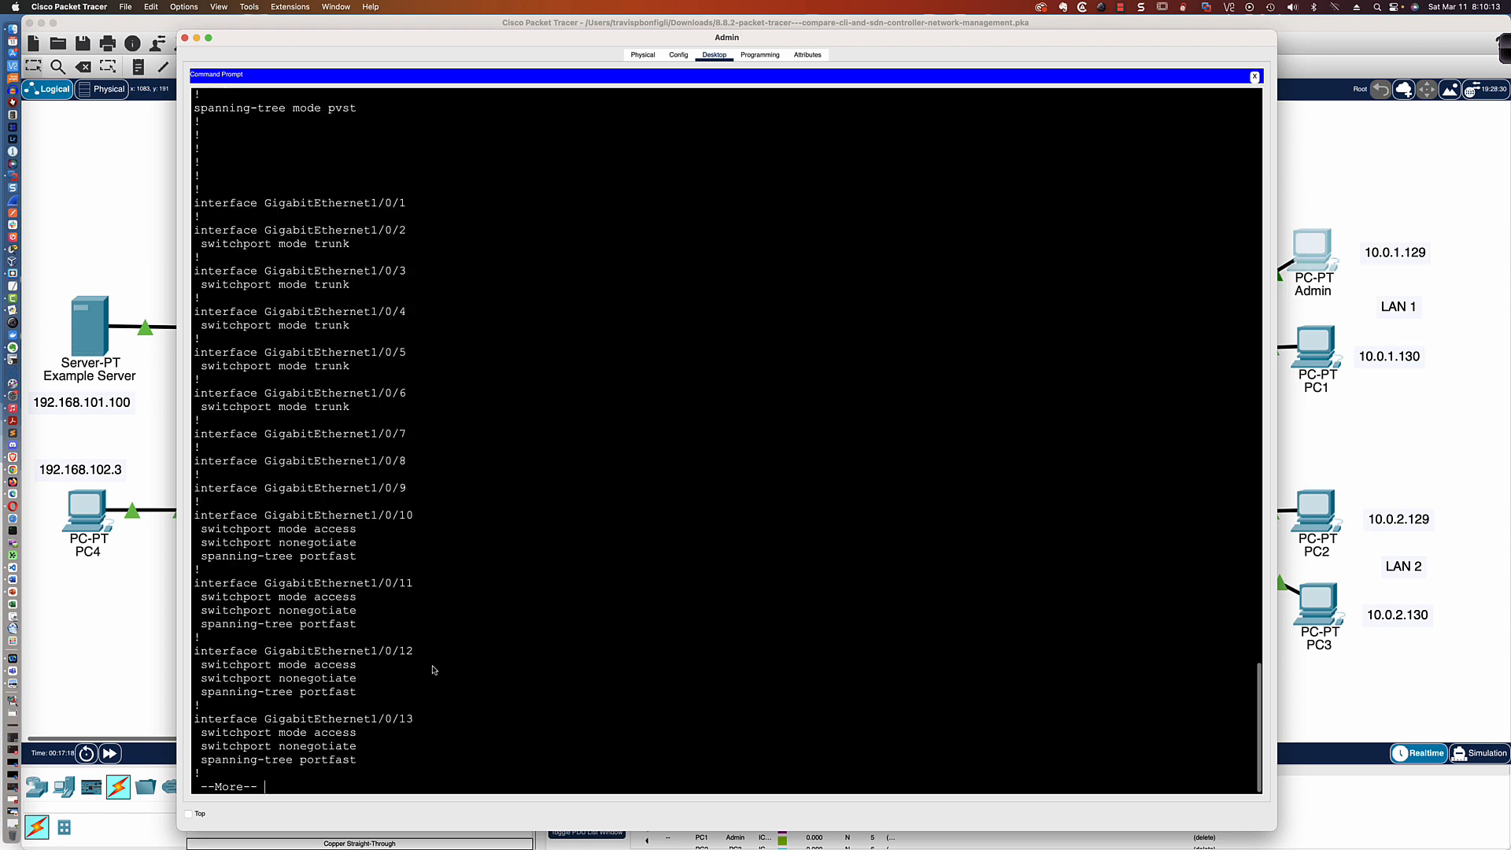
{"action": "key", "text": "space"}
{"action": "key", "text": "space"}
{"action": "key", "text": "space"}
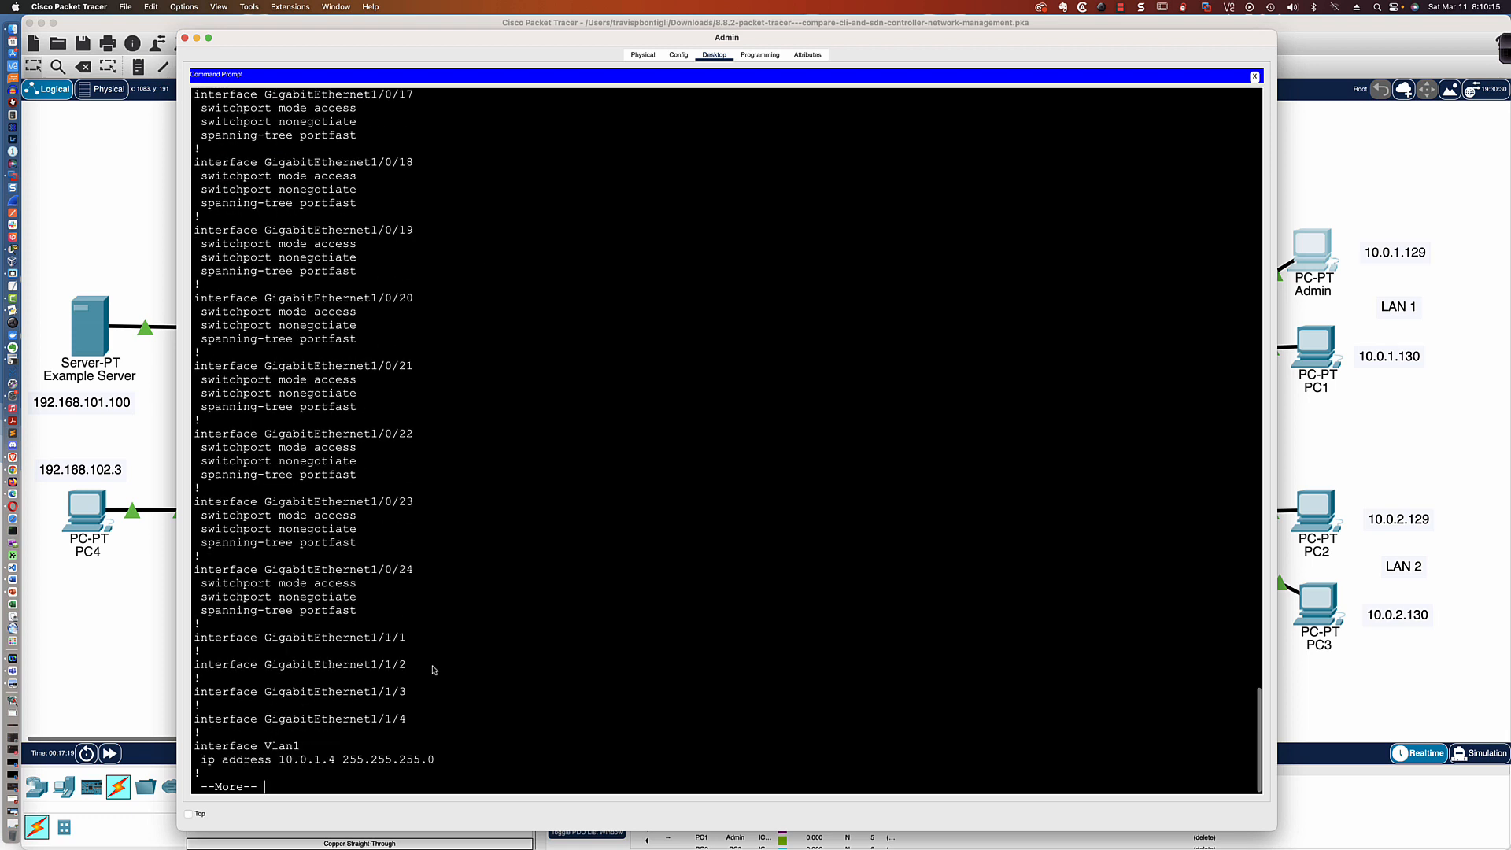
{"action": "key", "text": "space"}
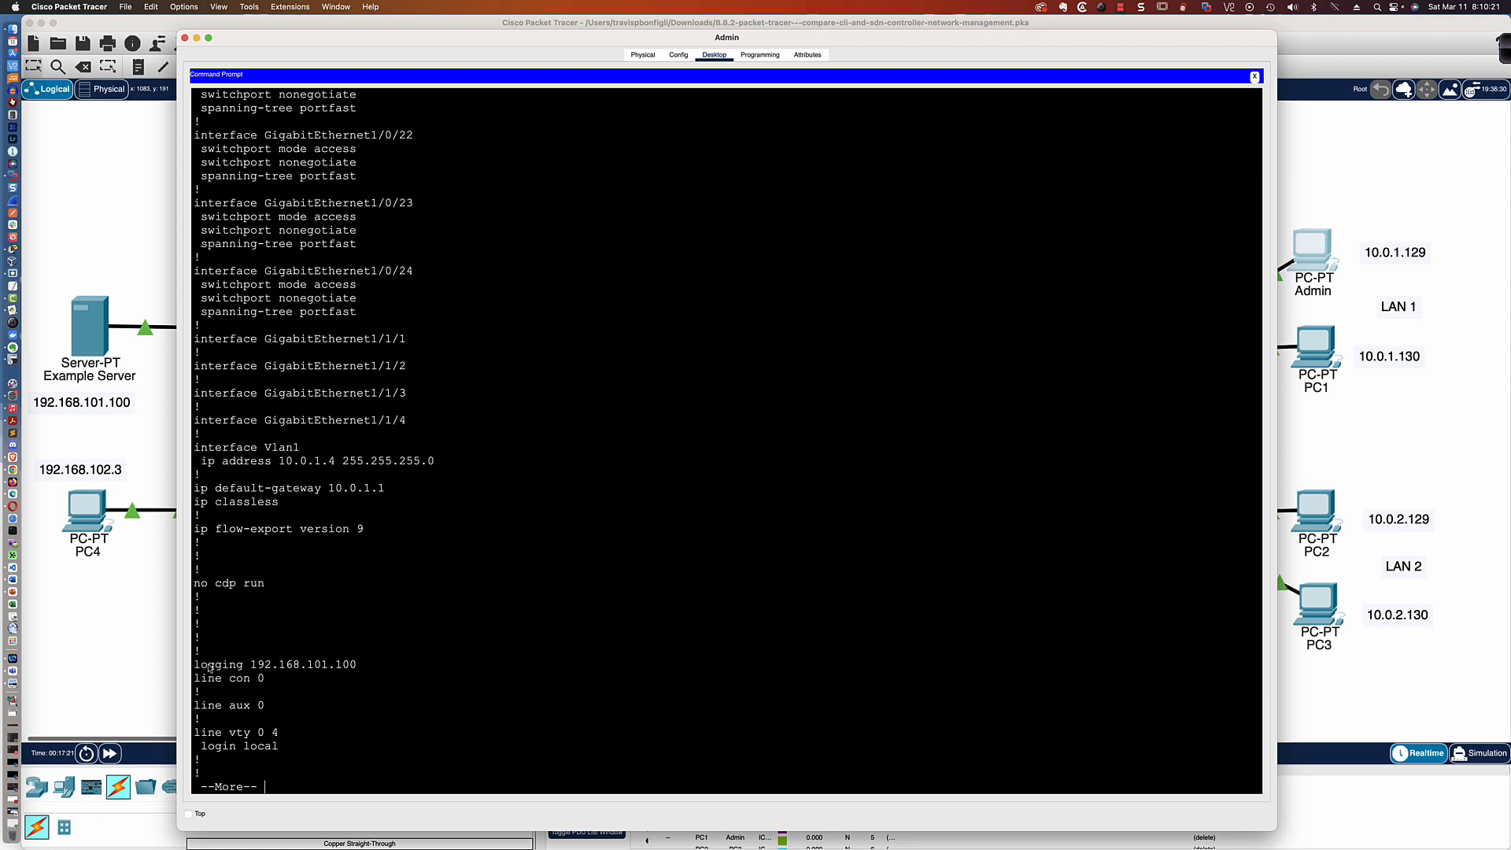
{"action": "left_click_drag", "start_coordinate": [194, 665], "coordinate": [356, 668]}
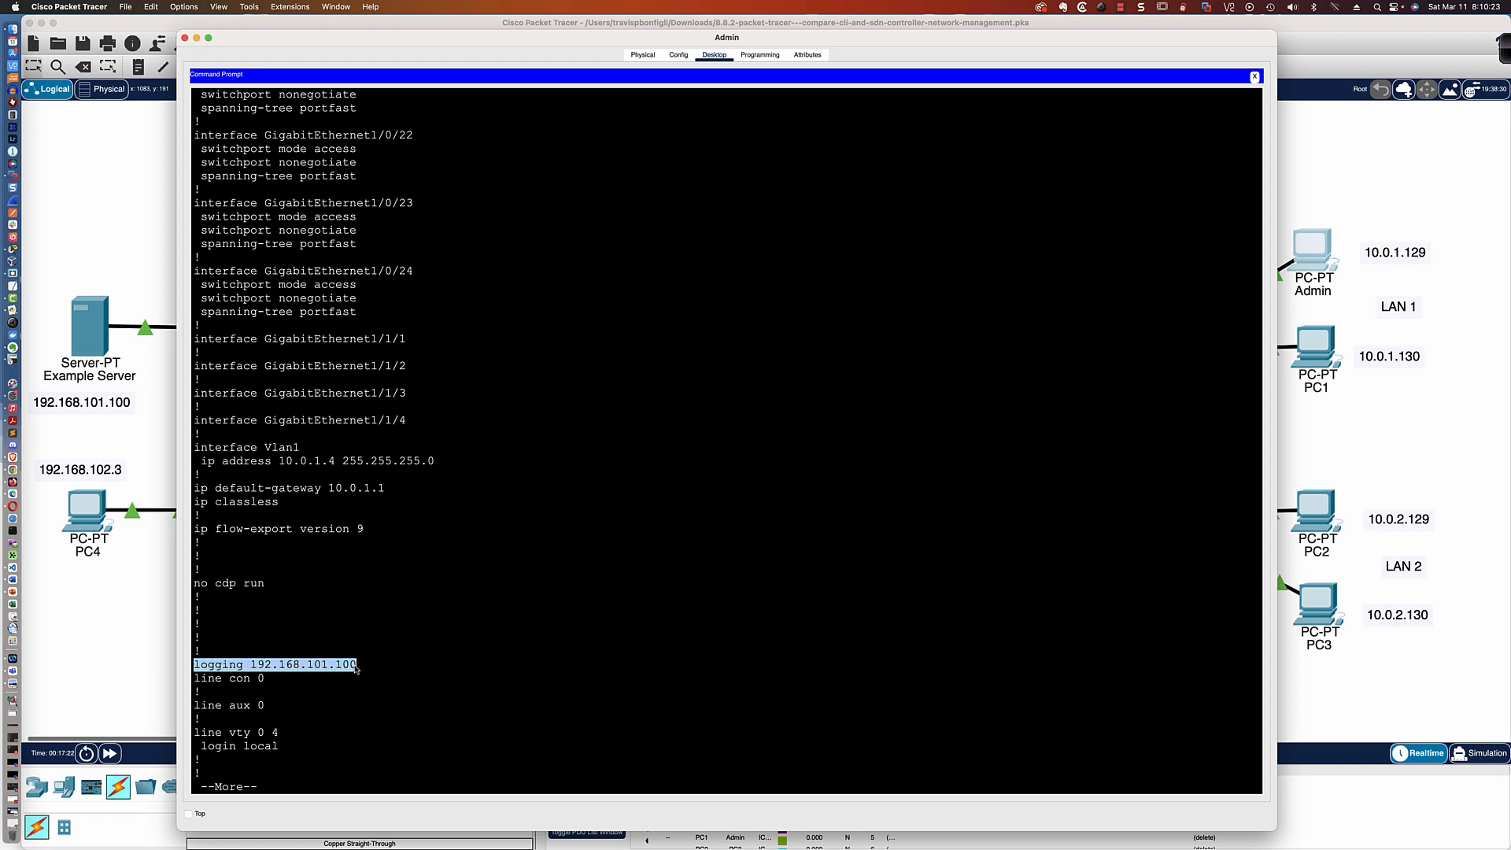
{"action": "key", "text": "space"}
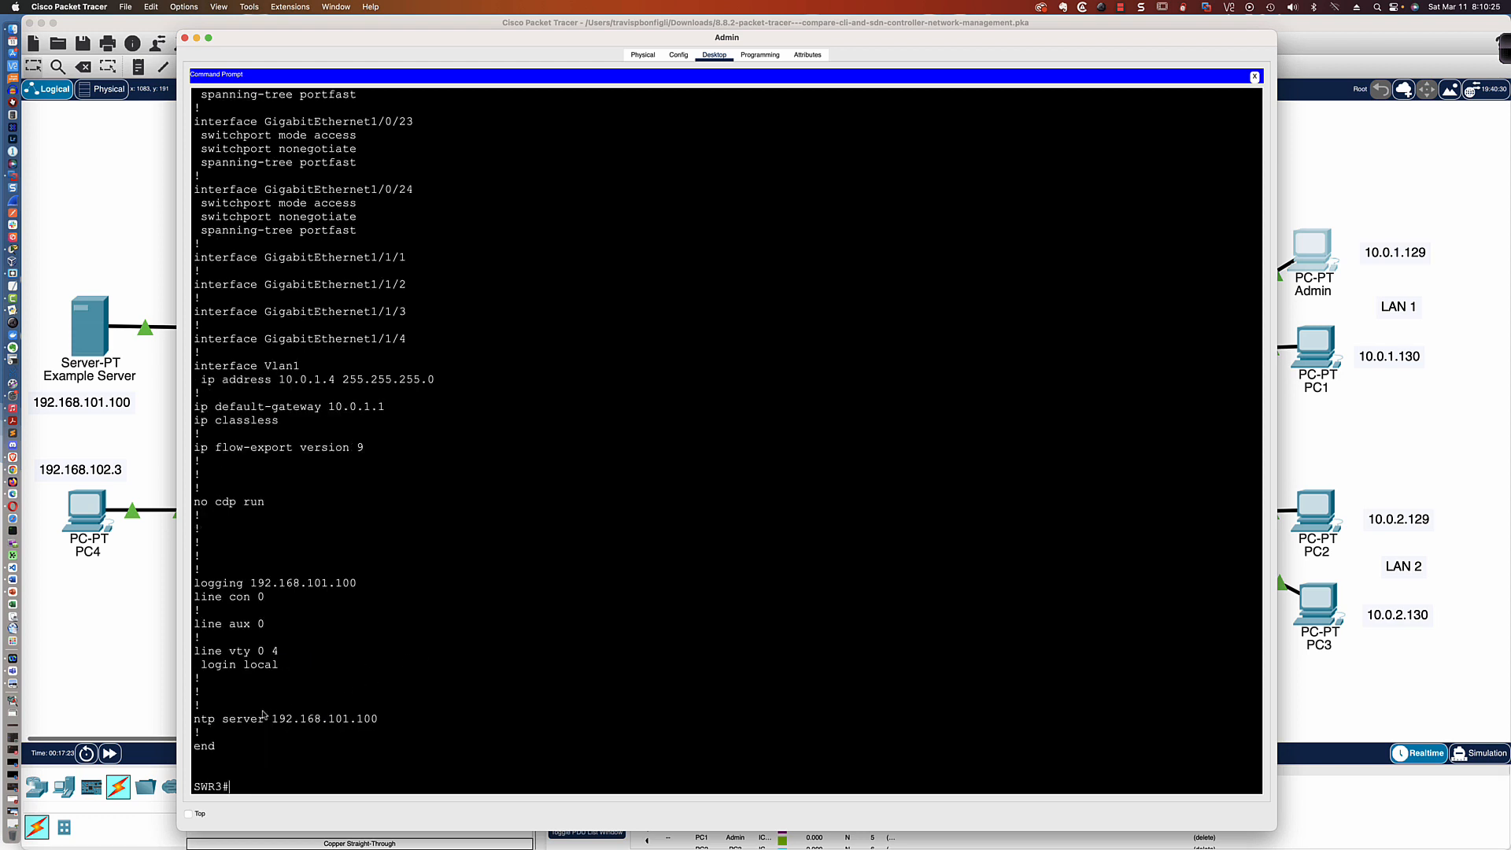
{"action": "left_click_drag", "start_coordinate": [194, 719], "coordinate": [378, 721]}
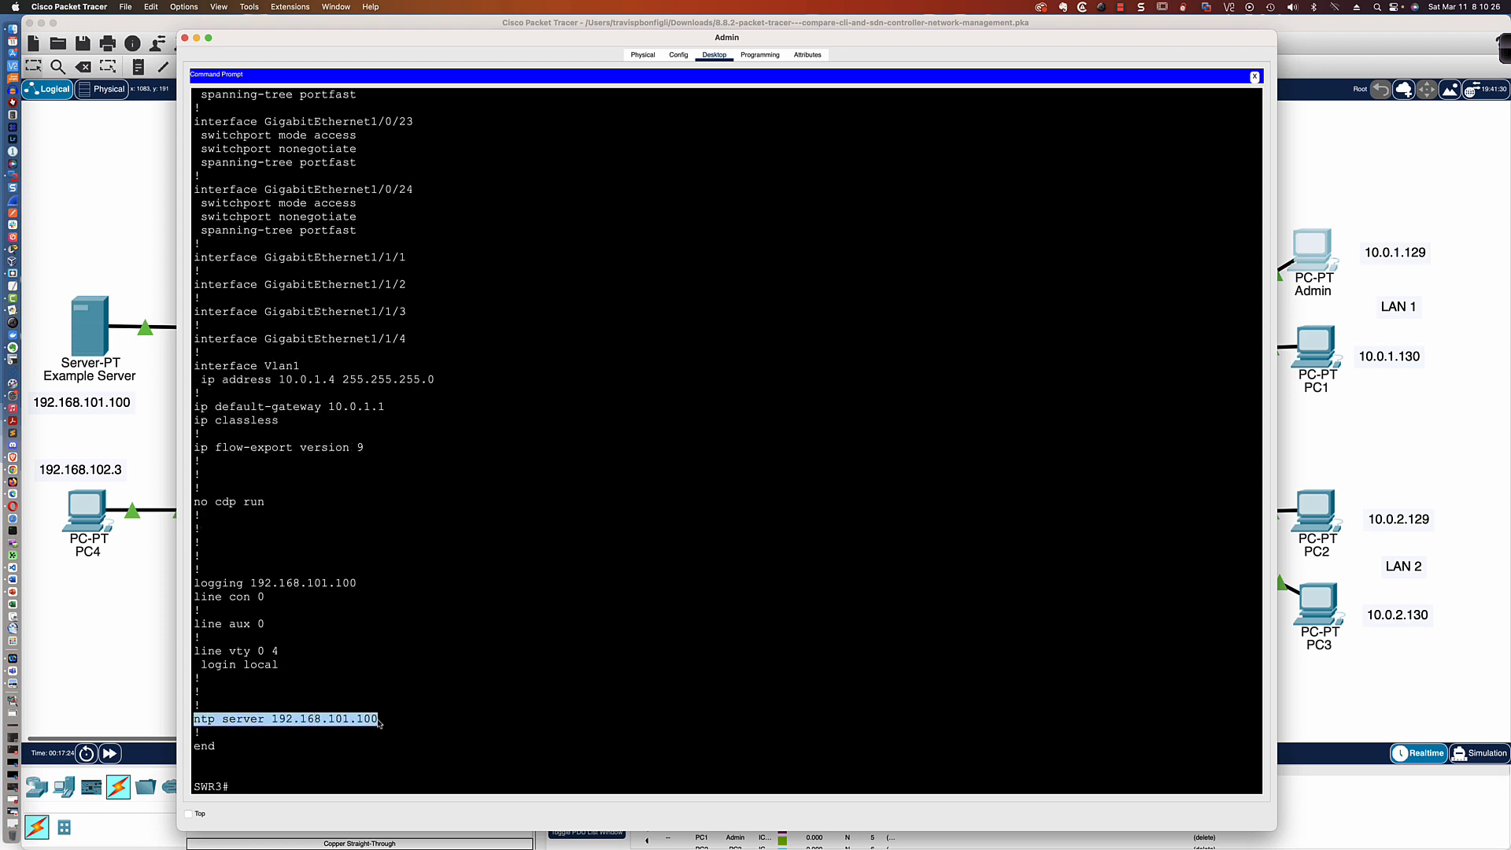
{"action": "left_click", "coordinate": [568, 651]}
Check SWR3's NTP associations with the command sh ntp ass
{"action": "key", "text": "Return"}
{"action": "key", "text": "Return"}
{"action": "key", "text": "Return"}
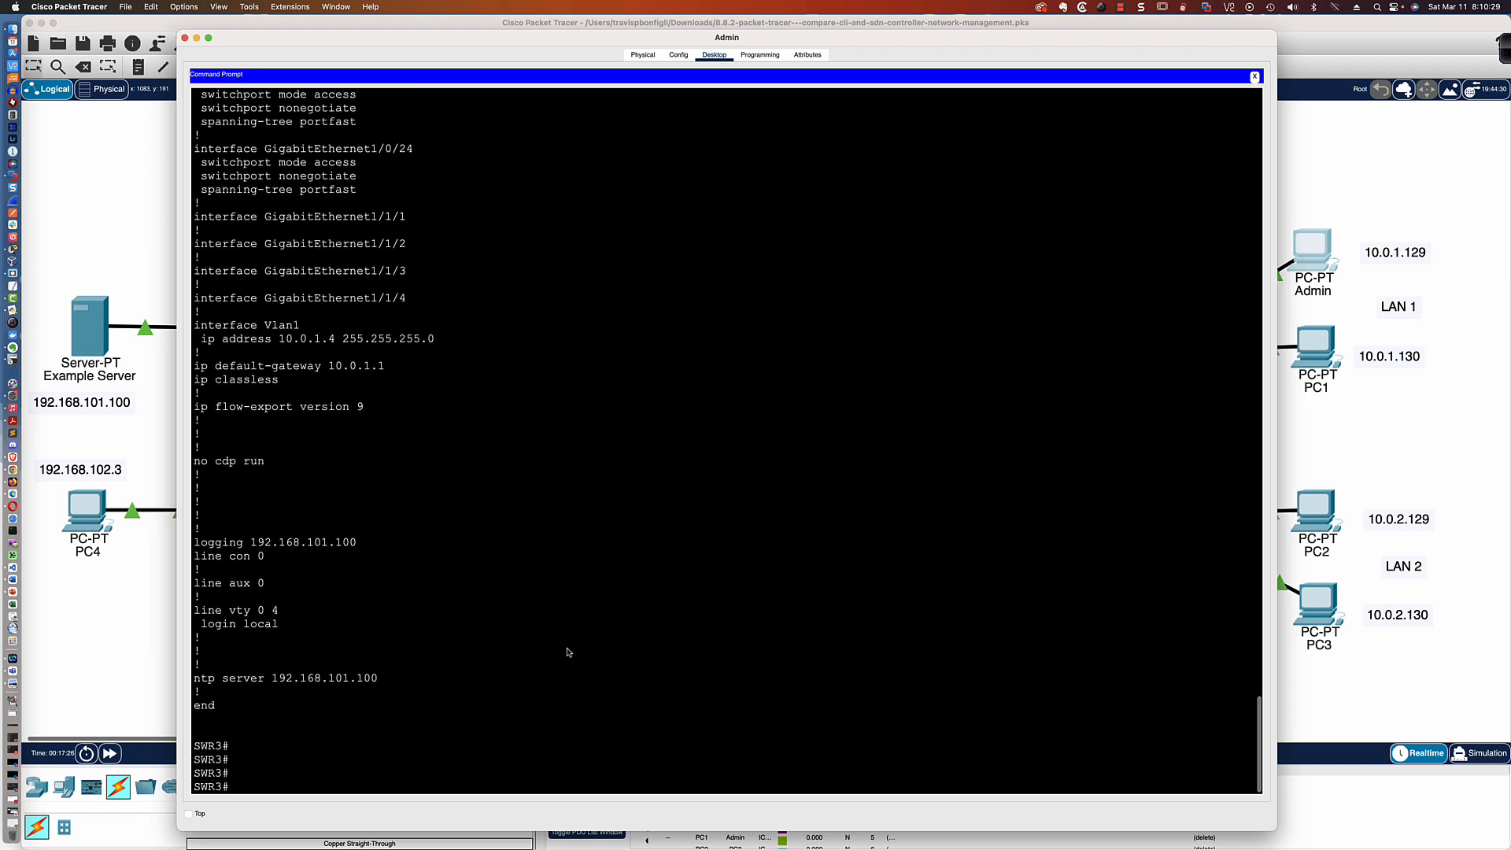
{"action": "type", "text": "sh ntp ass"}
{"action": "key", "text": "Return"}
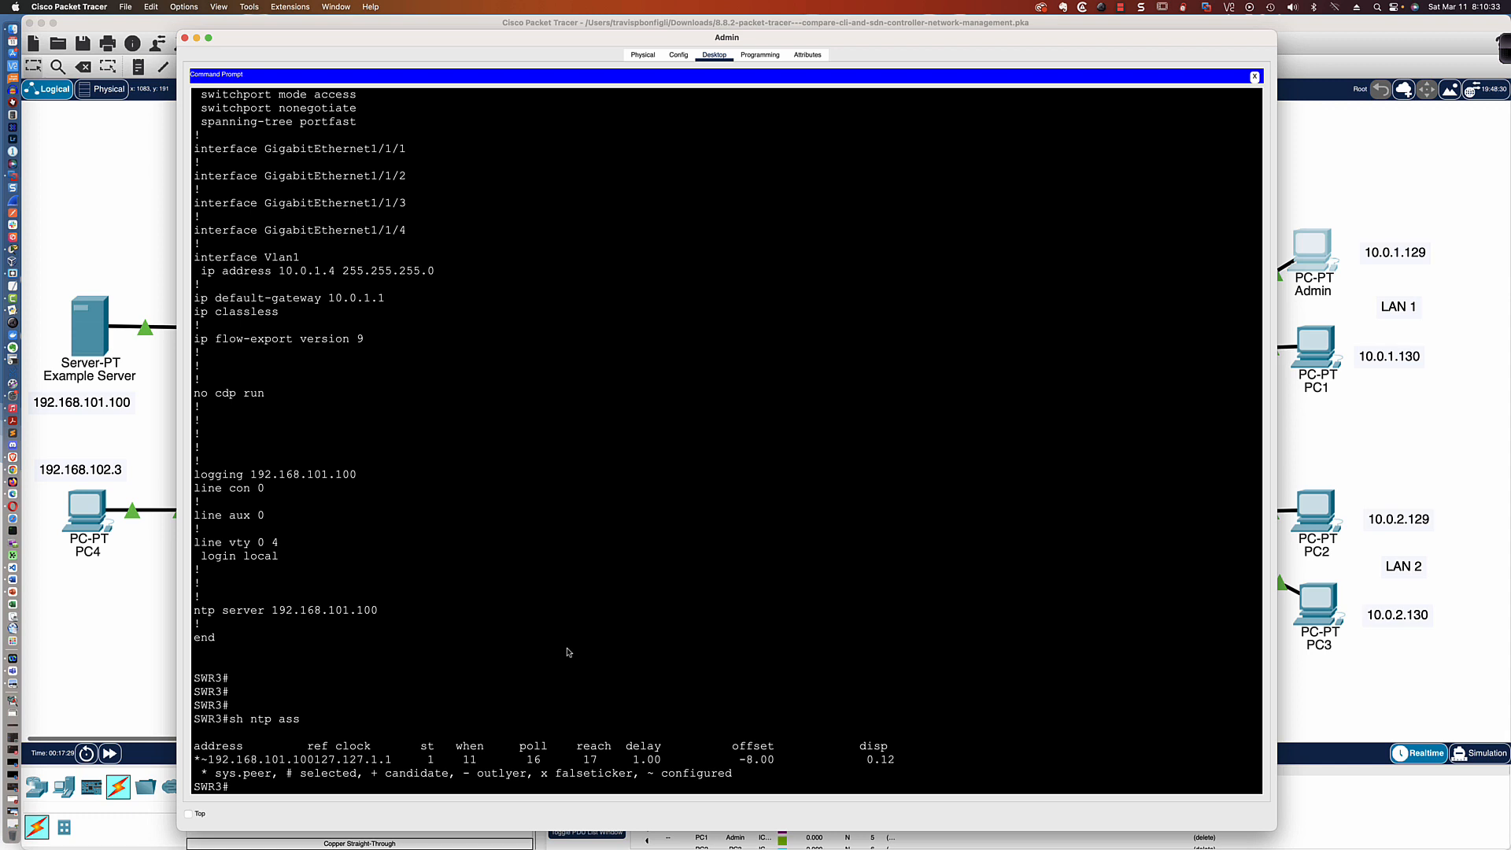
Check SWR3's NTP synchronization status with the command sho ntp status
{"action": "key", "text": "Return"}
{"action": "key", "text": "Return"}
{"action": "key", "text": "Return"}
{"action": "type", "text": "sho"}
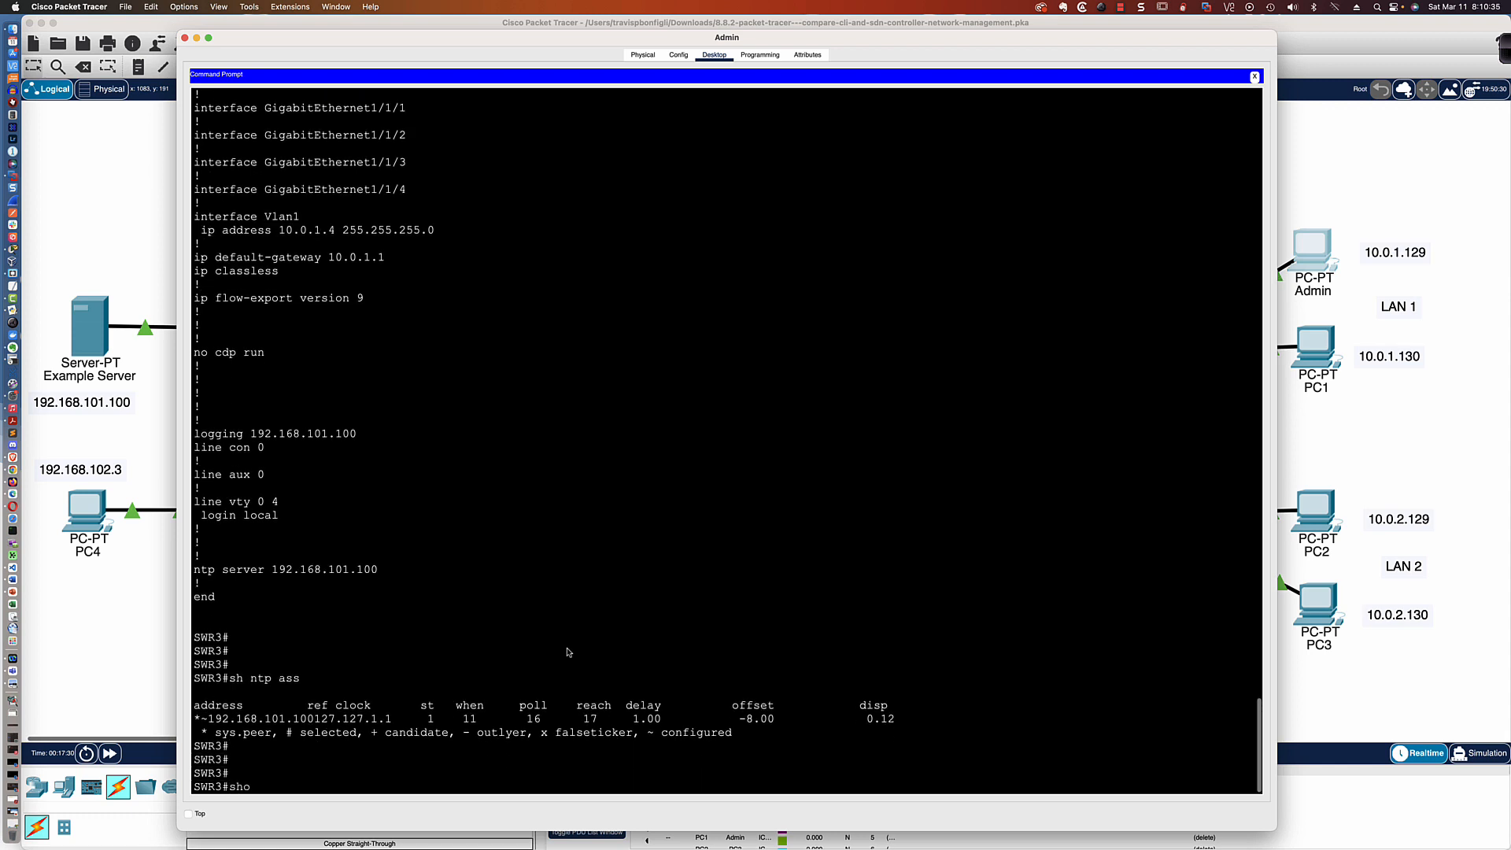
{"action": "type", "text": " ntp status"}
{"action": "key", "text": "Return"}
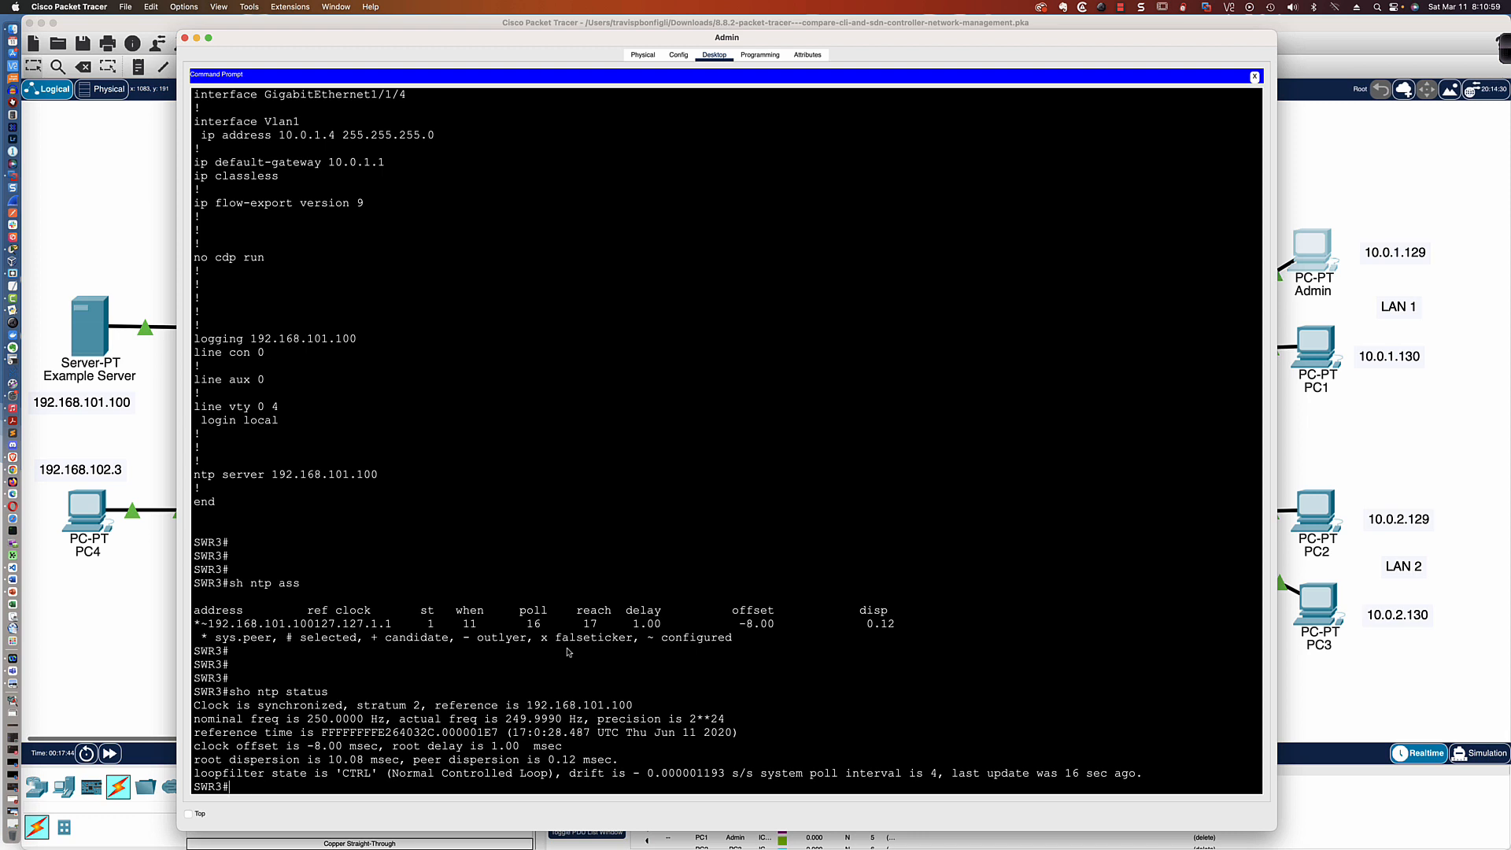
{"action": "key", "text": "Return"}
{"action": "key", "text": "Return"}
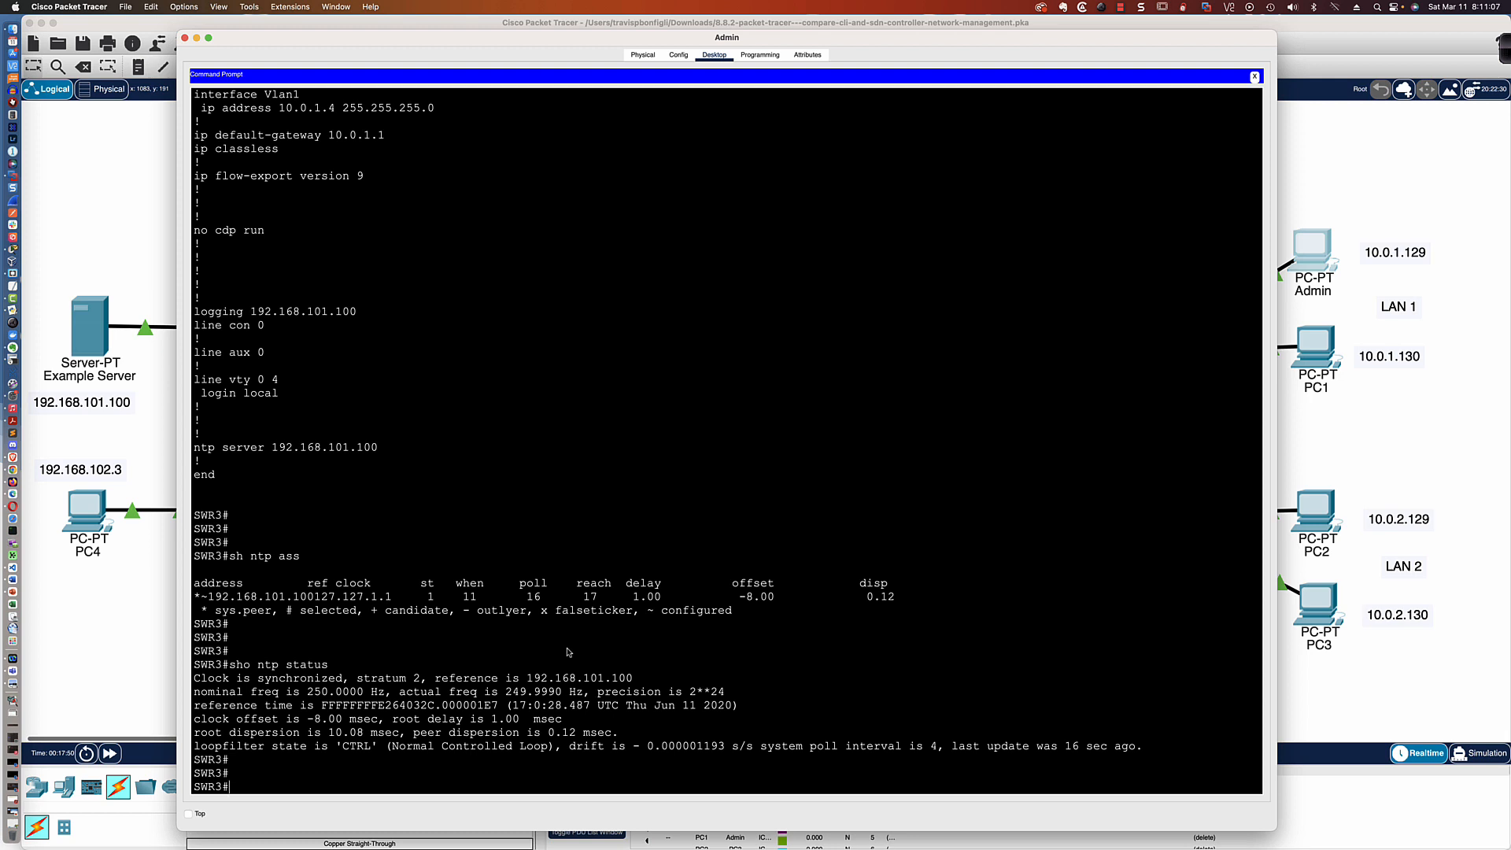
List SWR3's interfaces with their IP addresses and status using sh ip int bri
{"action": "type", "text": "sh ip int bri"}
{"action": "key", "text": "Return"}
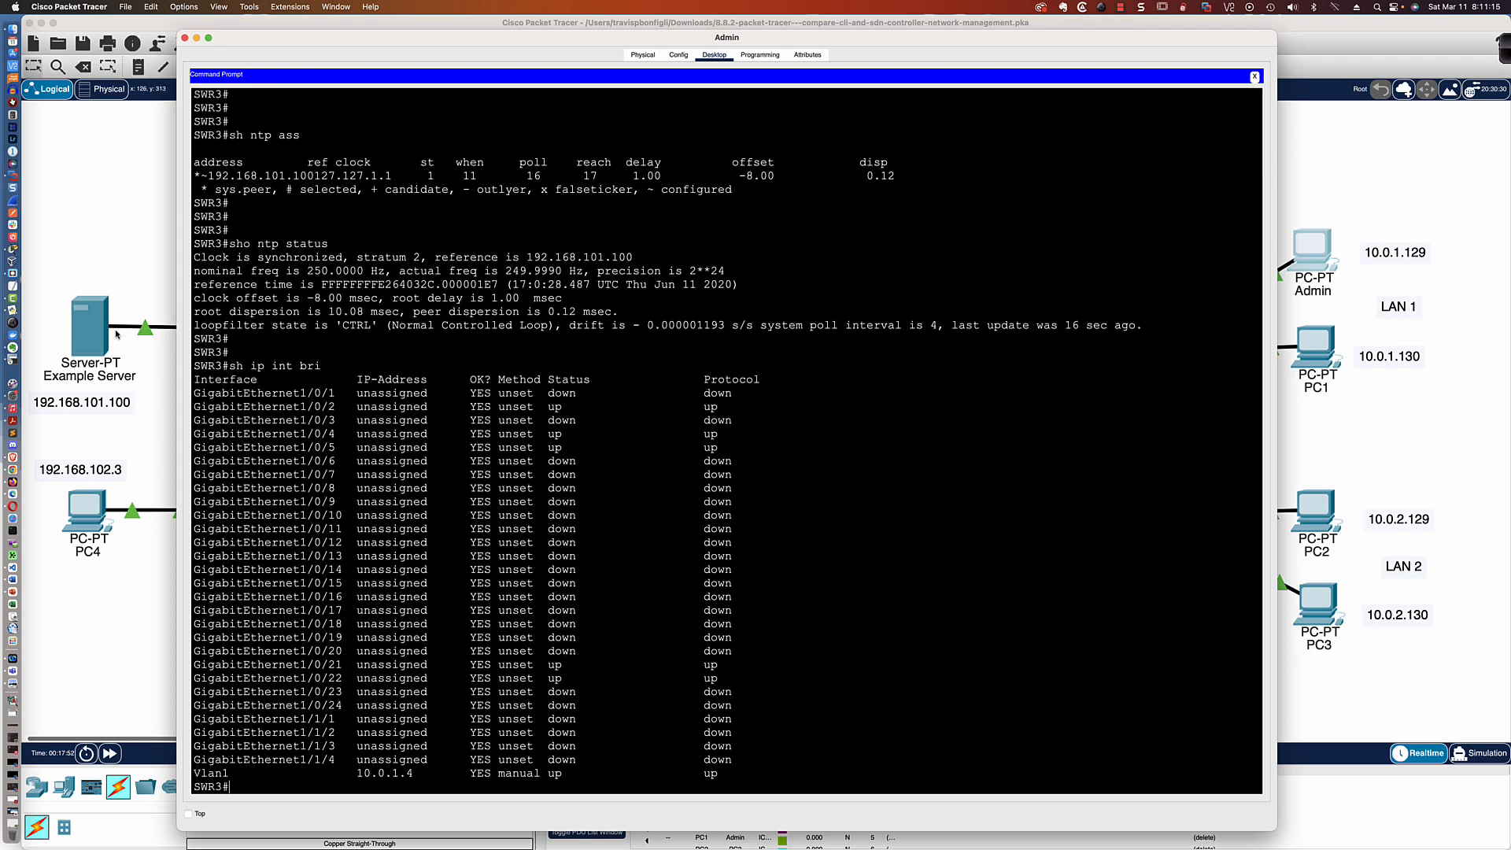
Return to the topology, open router R1's command line, and reposition and enlarge its window
{"action": "left_click", "coordinate": [102, 229]}
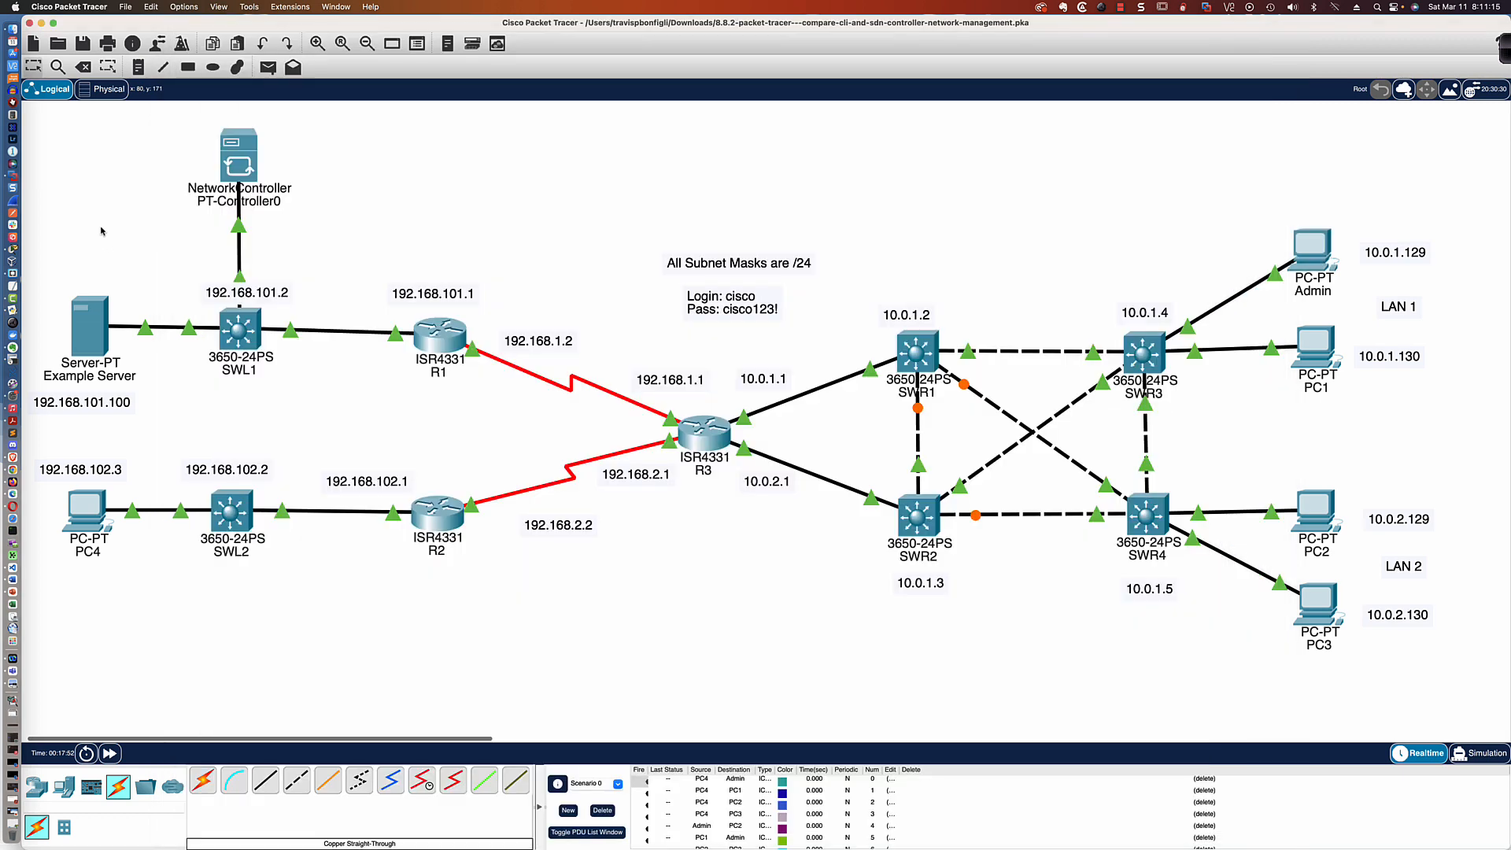
{"action": "left_click", "coordinate": [438, 344]}
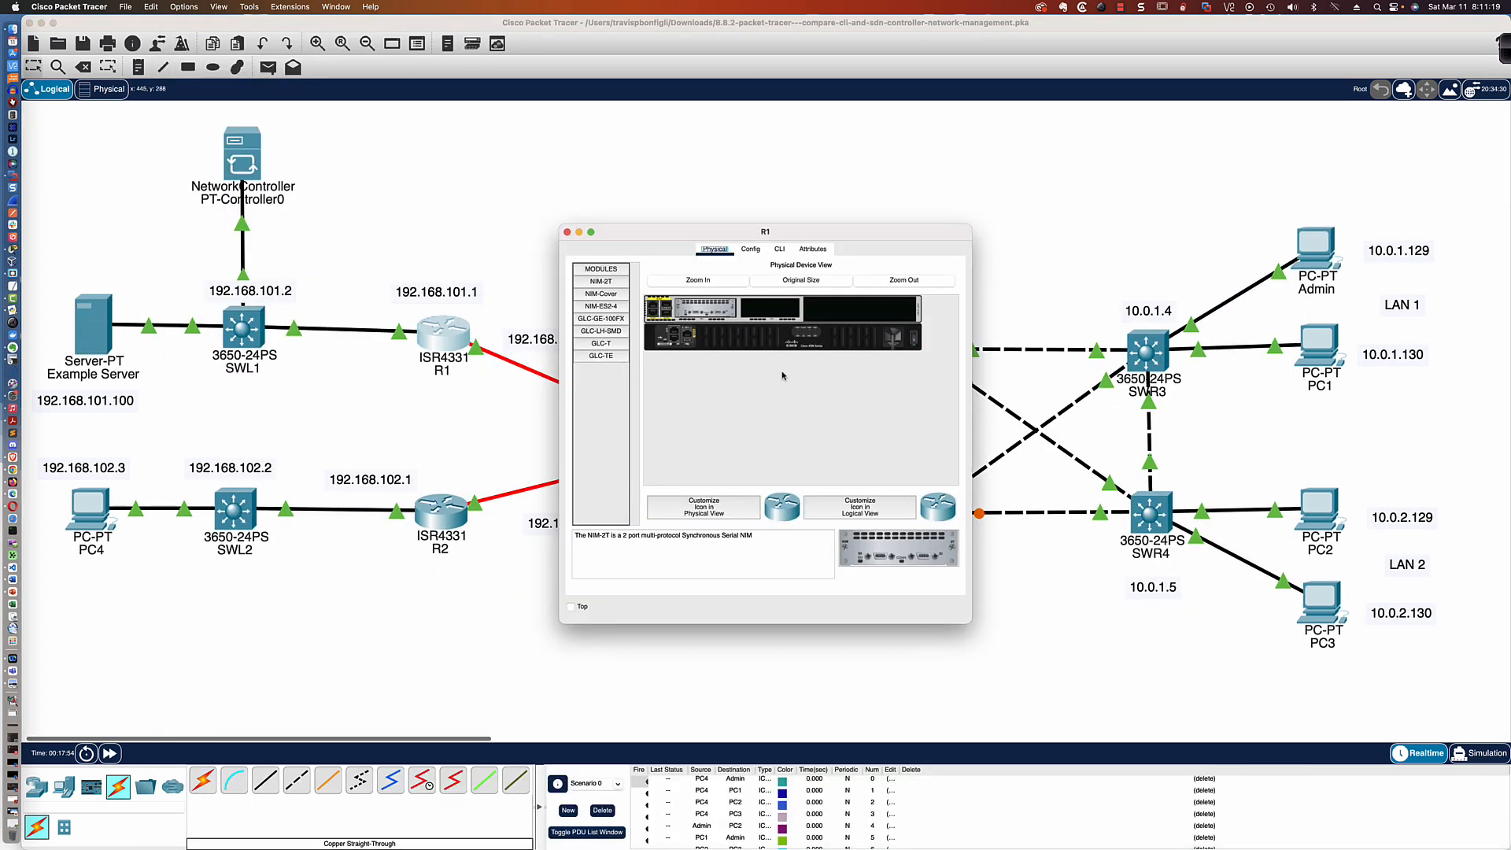
{"action": "left_click", "coordinate": [779, 249]}
{"action": "left_click_drag", "start_coordinate": [797, 232], "coordinate": [543, 175]}
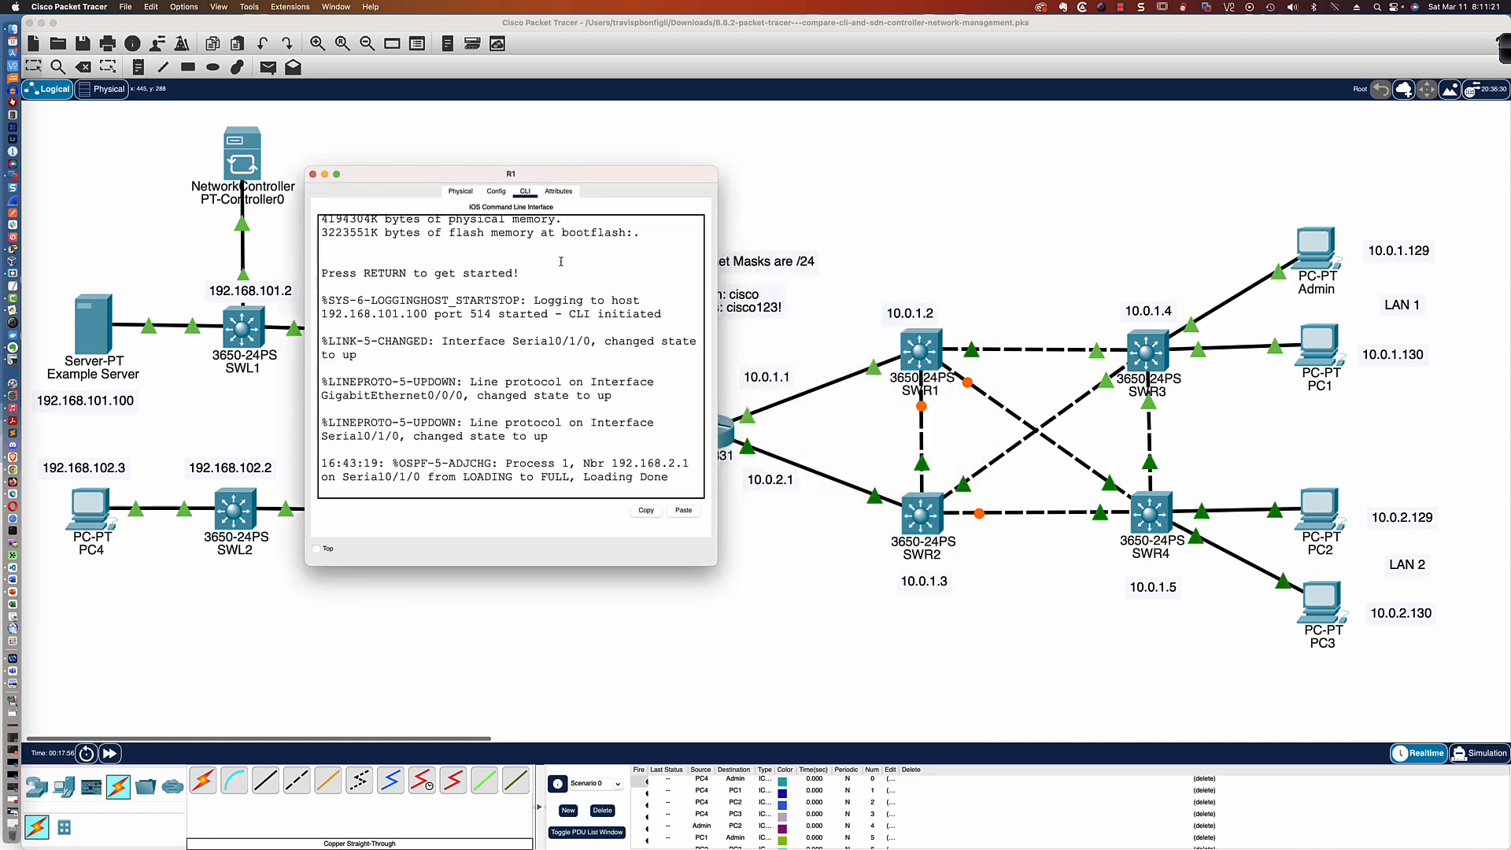
{"action": "left_click_drag", "start_coordinate": [716, 564], "coordinate": [1009, 649]}
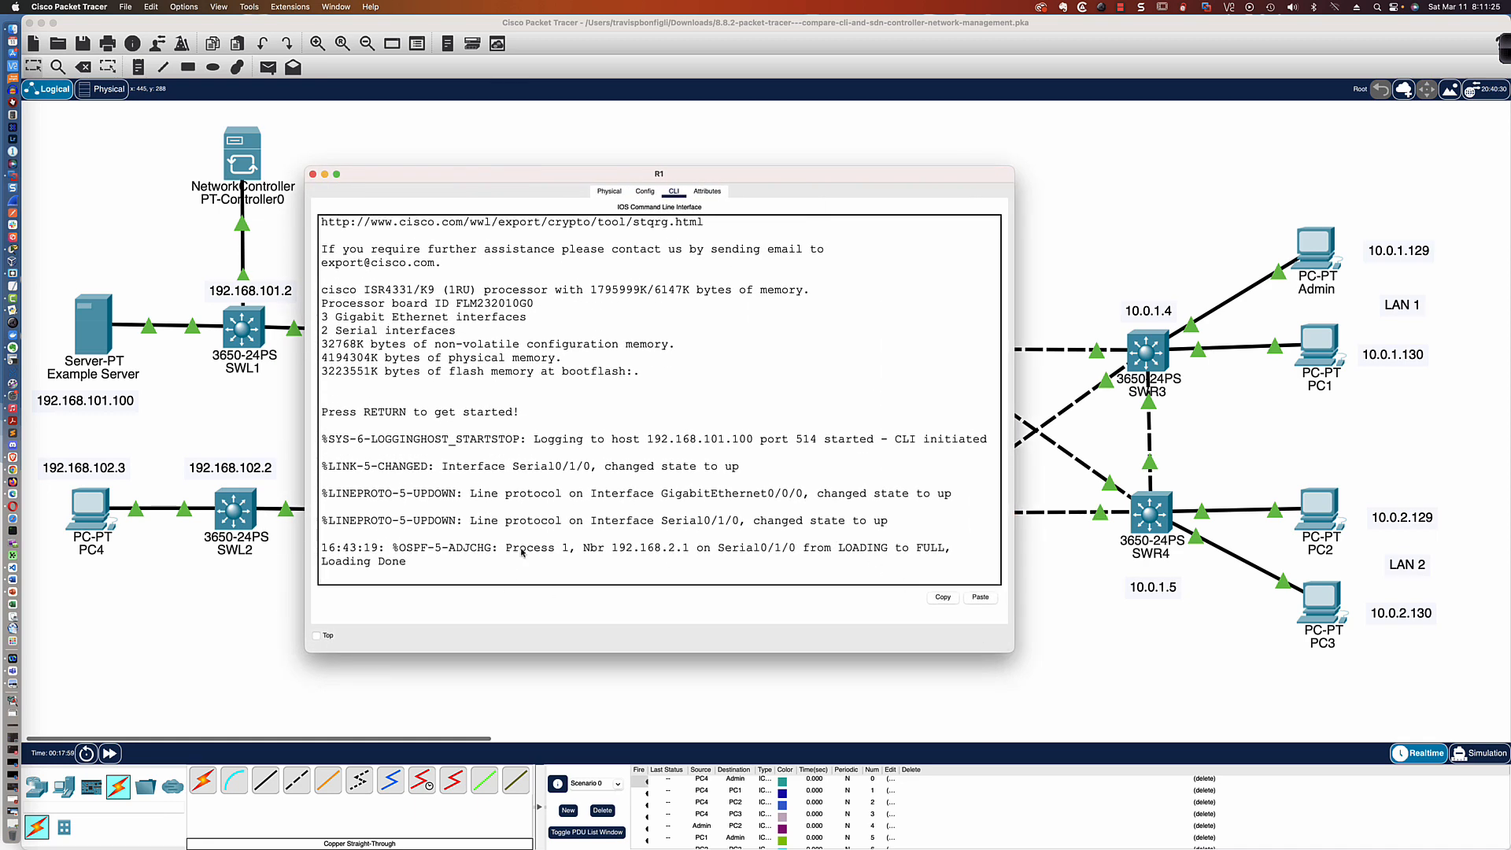
Enter privileged mode on R1 with en and global configuration mode with conf t
{"action": "key", "text": "Return"}
{"action": "key", "text": "Return"}
{"action": "key", "text": "Return"}
{"action": "key", "text": "Return"}
{"action": "key", "text": "Return"}
{"action": "type", "text": "en"}
{"action": "key", "text": "Return"}
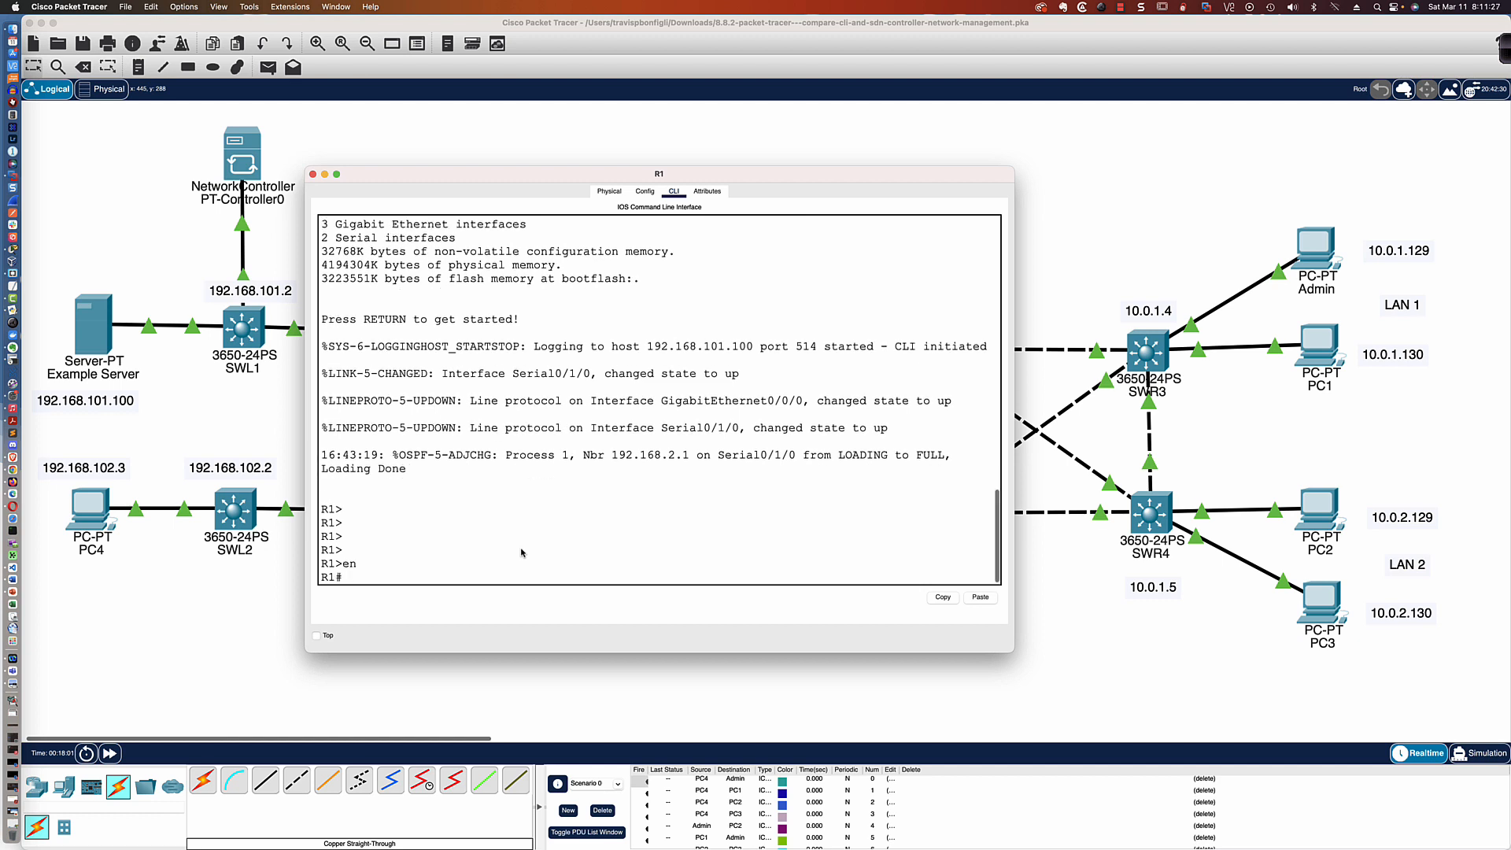
{"action": "type", "text": "conf t"}
{"action": "key", "text": "Return"}
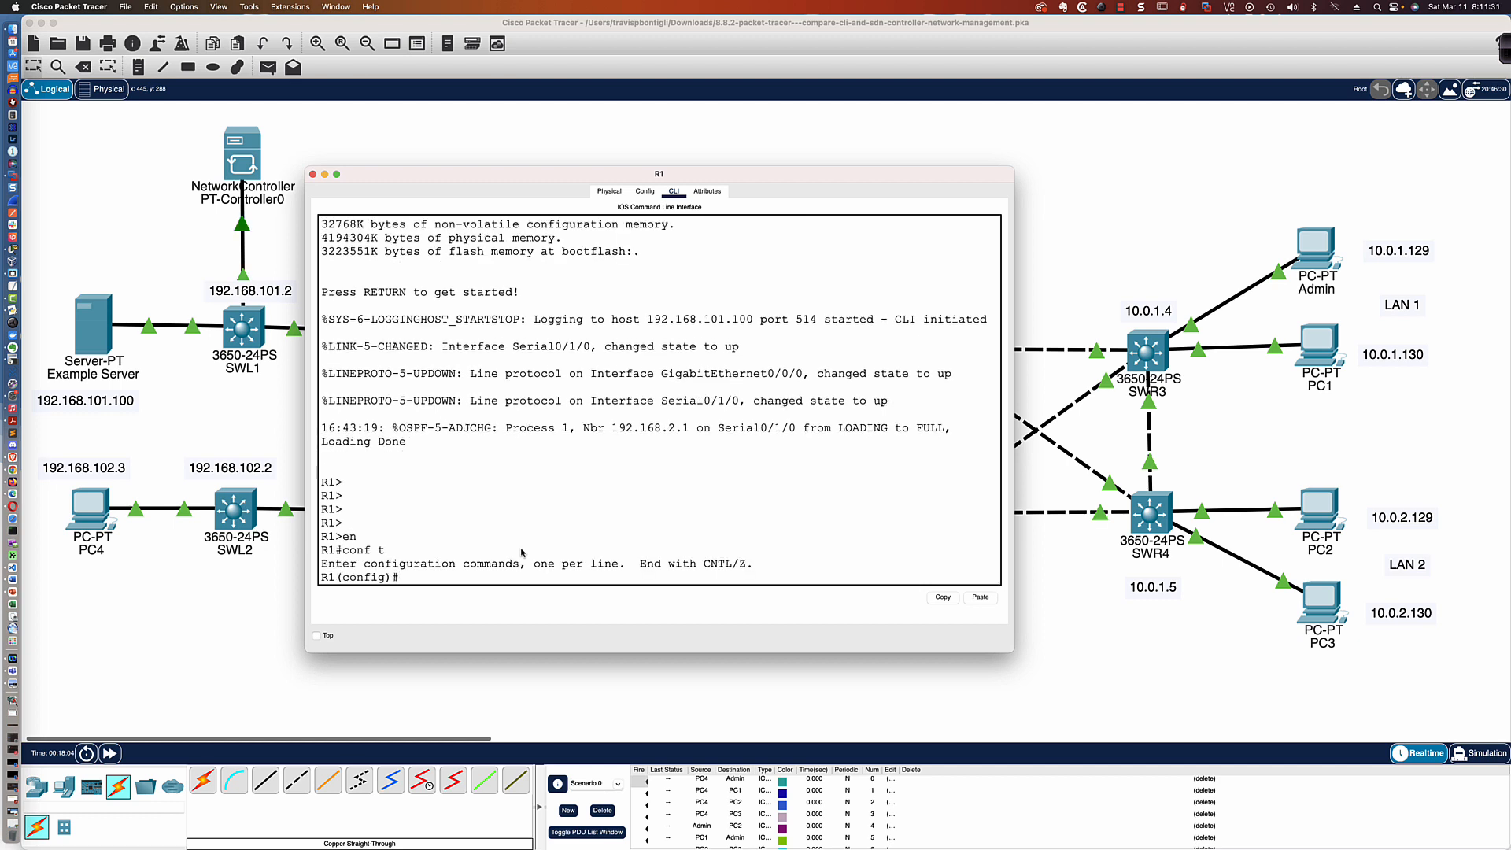
Shut down R1's serial interface s0/1/0 to generate link-down log messages
{"action": "type", "text": "int s0/1/0"}
{"action": "key", "text": "Return"}
{"action": "type", "text": "shut"}
{"action": "key", "text": "Return"}
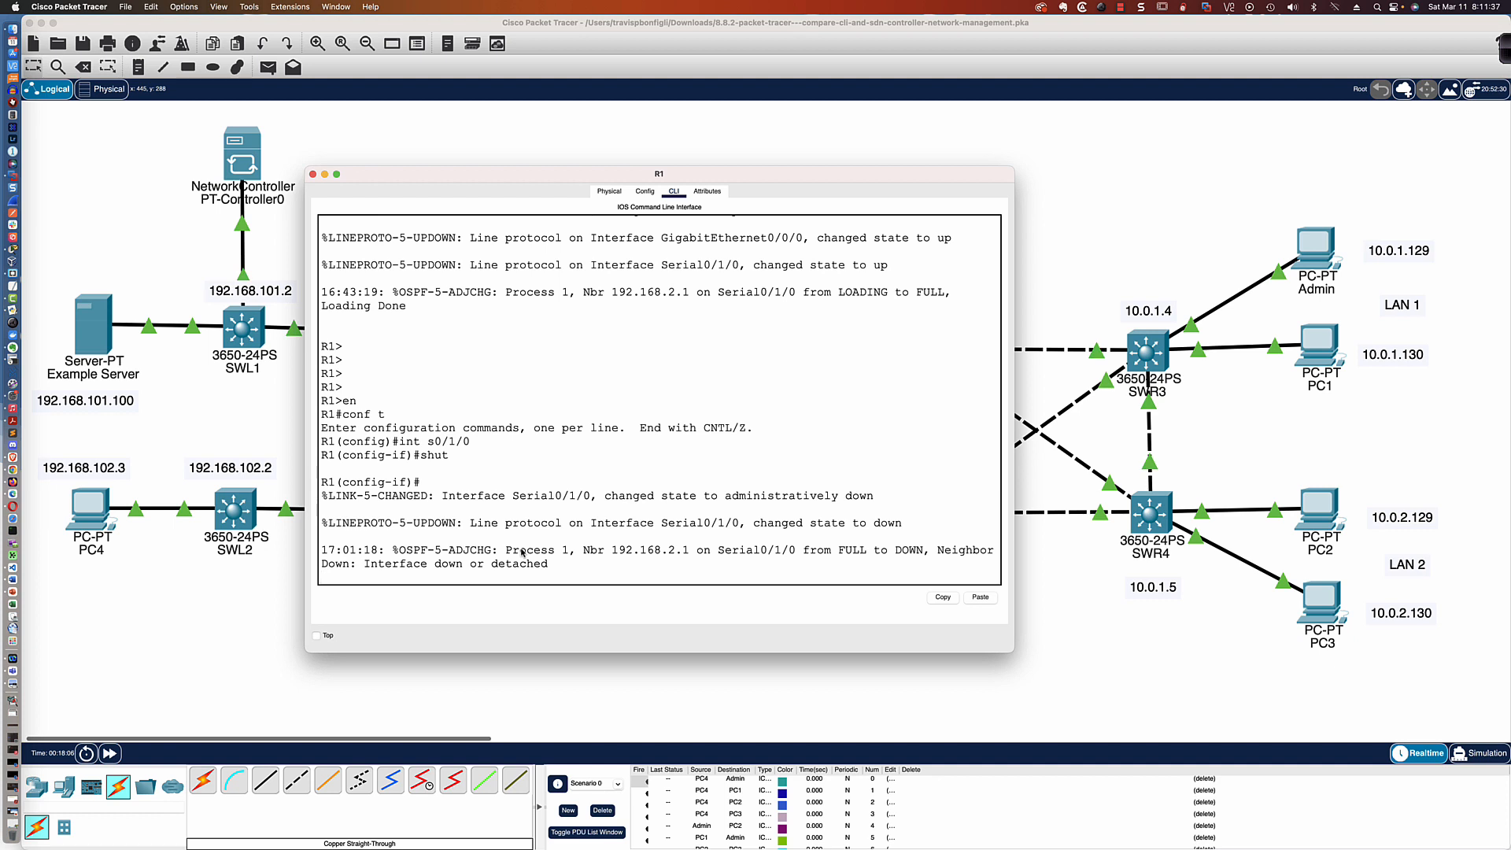
{"action": "key", "text": "Return"}
{"action": "key", "text": "Return"}
{"action": "key", "text": "Return"}
{"action": "key", "text": "Return"}
{"action": "key", "text": "Return"}
{"action": "key", "text": "Return"}
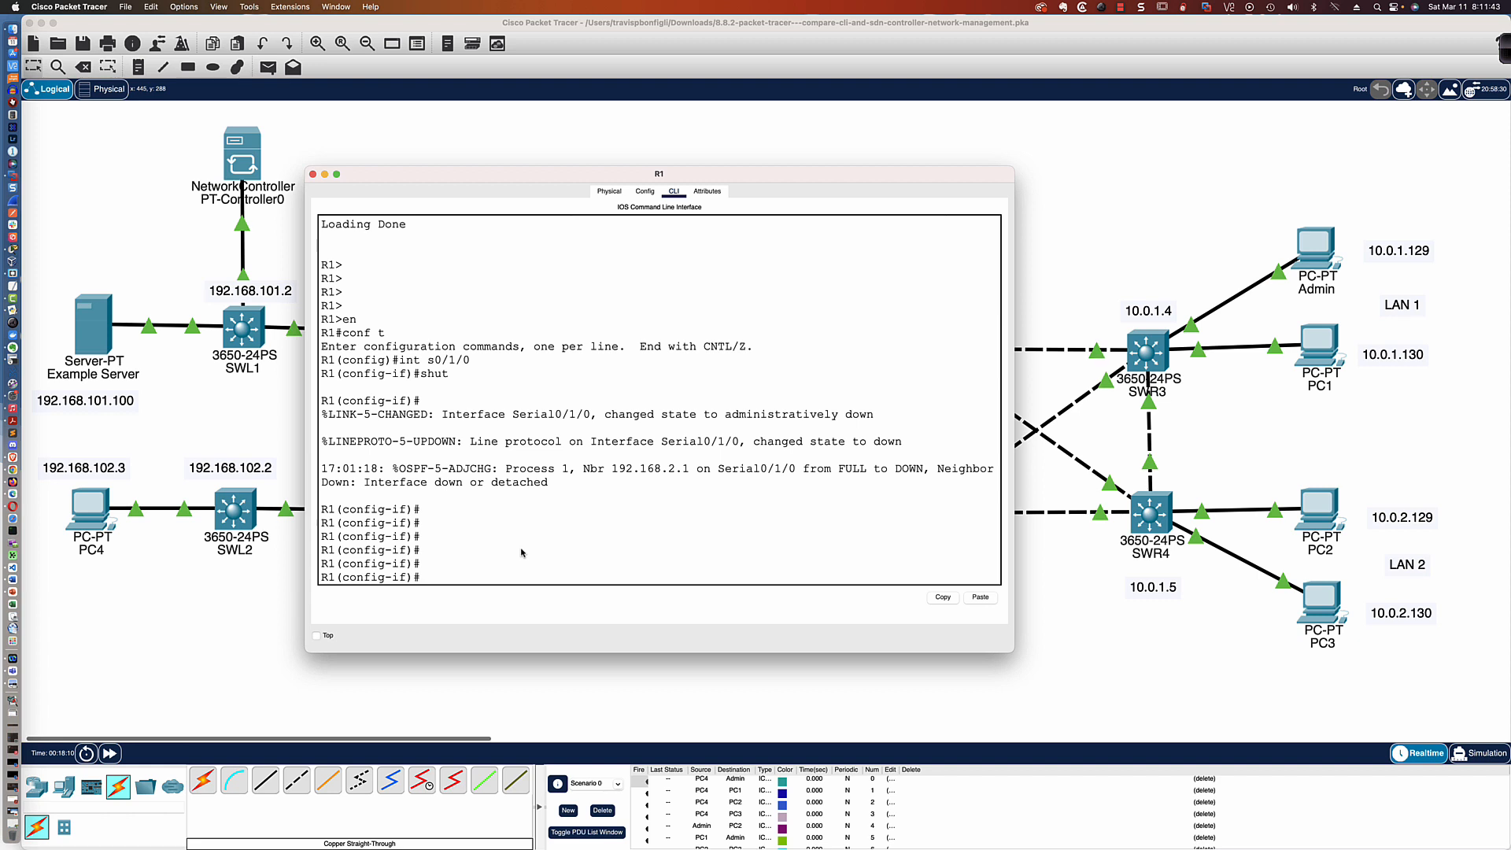
Bring R1's serial interface s0/1/0 back up with no shut and review the console messages
{"action": "type", "text": "no shut"}
{"action": "key", "text": "Return"}
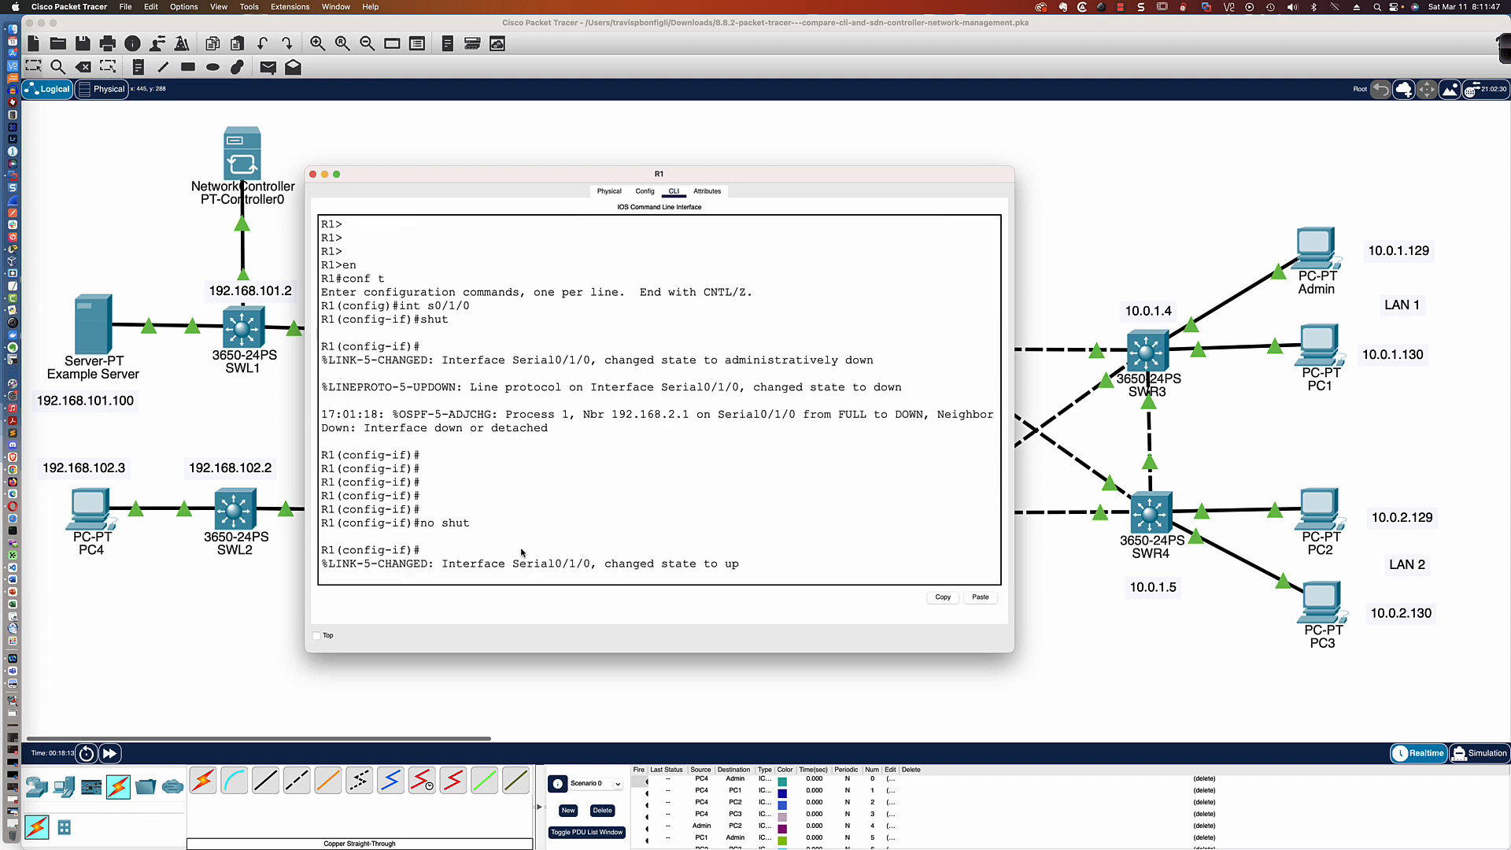
{"action": "scroll", "coordinate": [525, 514], "scroll_direction": "up", "scroll_amount": 3}
{"action": "scroll", "coordinate": [464, 460], "scroll_direction": "down", "scroll_amount": 3}
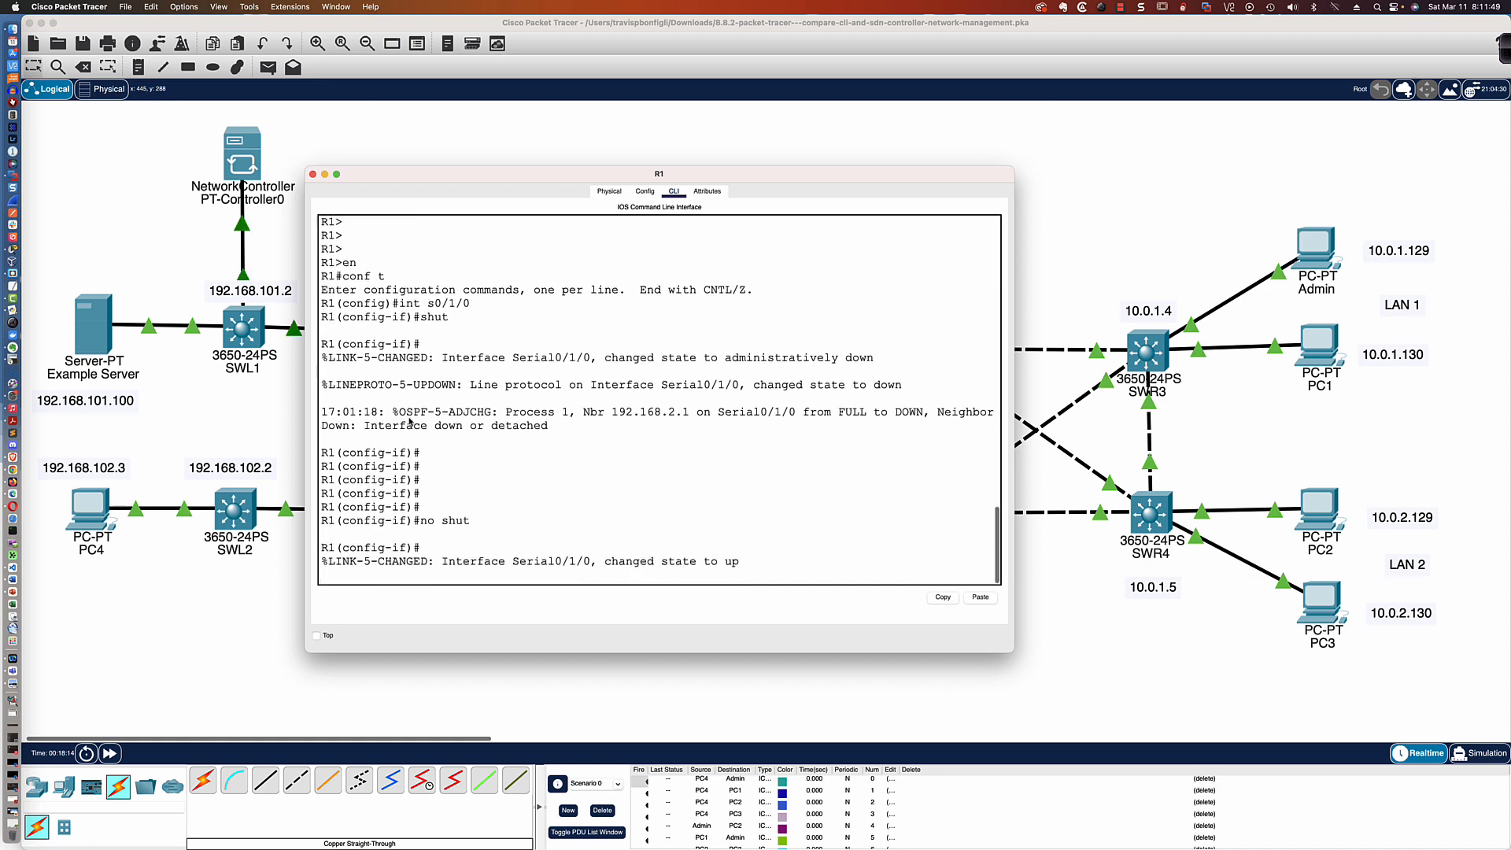
Open the Example Server's Syslog service and examine the logged messages from R1 about Serial0/1/0
{"action": "left_click", "coordinate": [97, 329]}
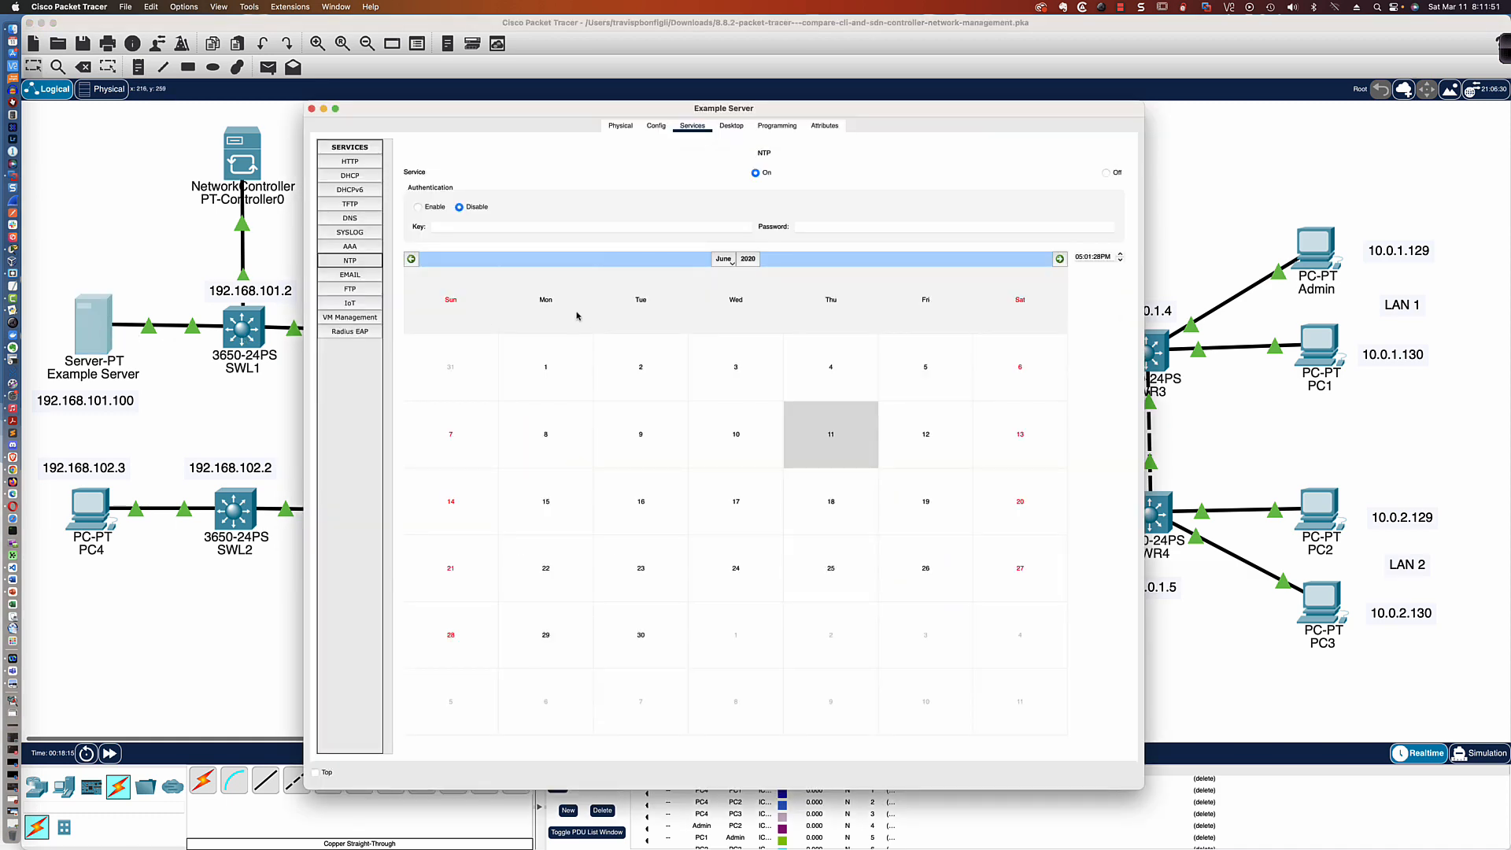
{"action": "left_click", "coordinate": [352, 233]}
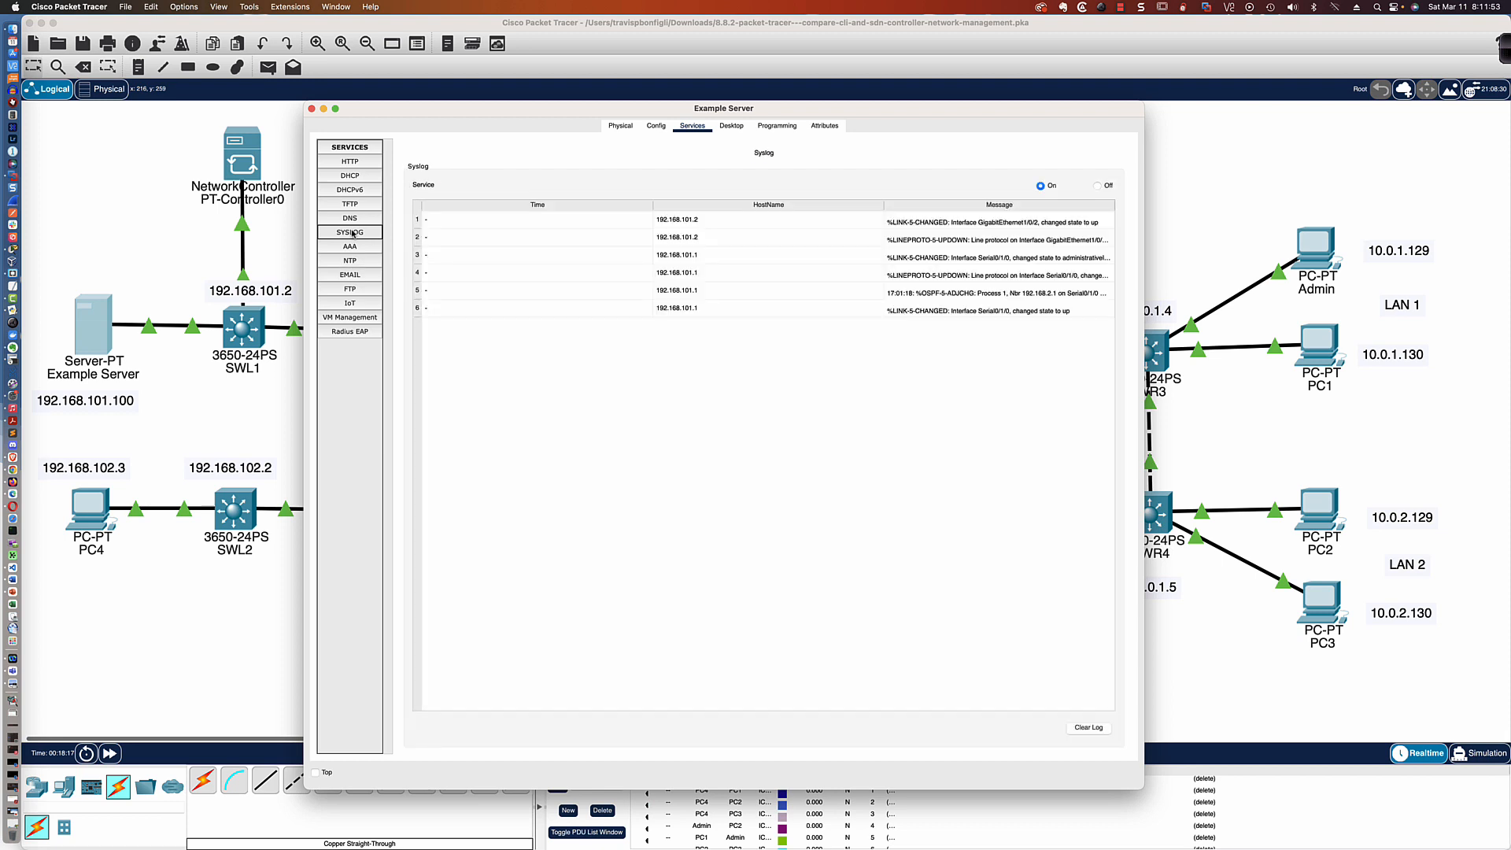
{"action": "left_click", "coordinate": [936, 262]}
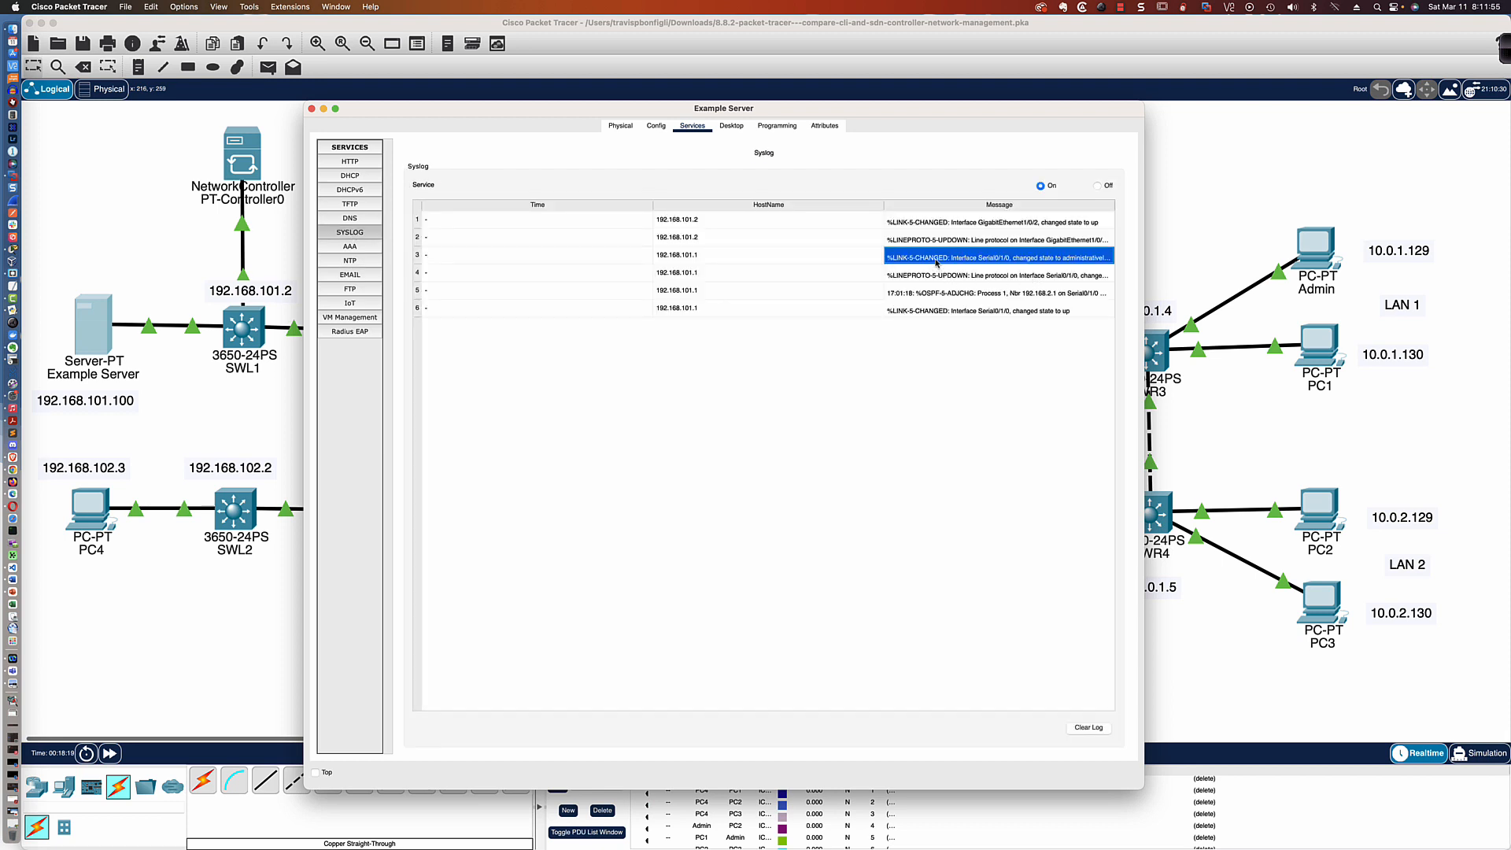
{"action": "left_click", "coordinate": [938, 275]}
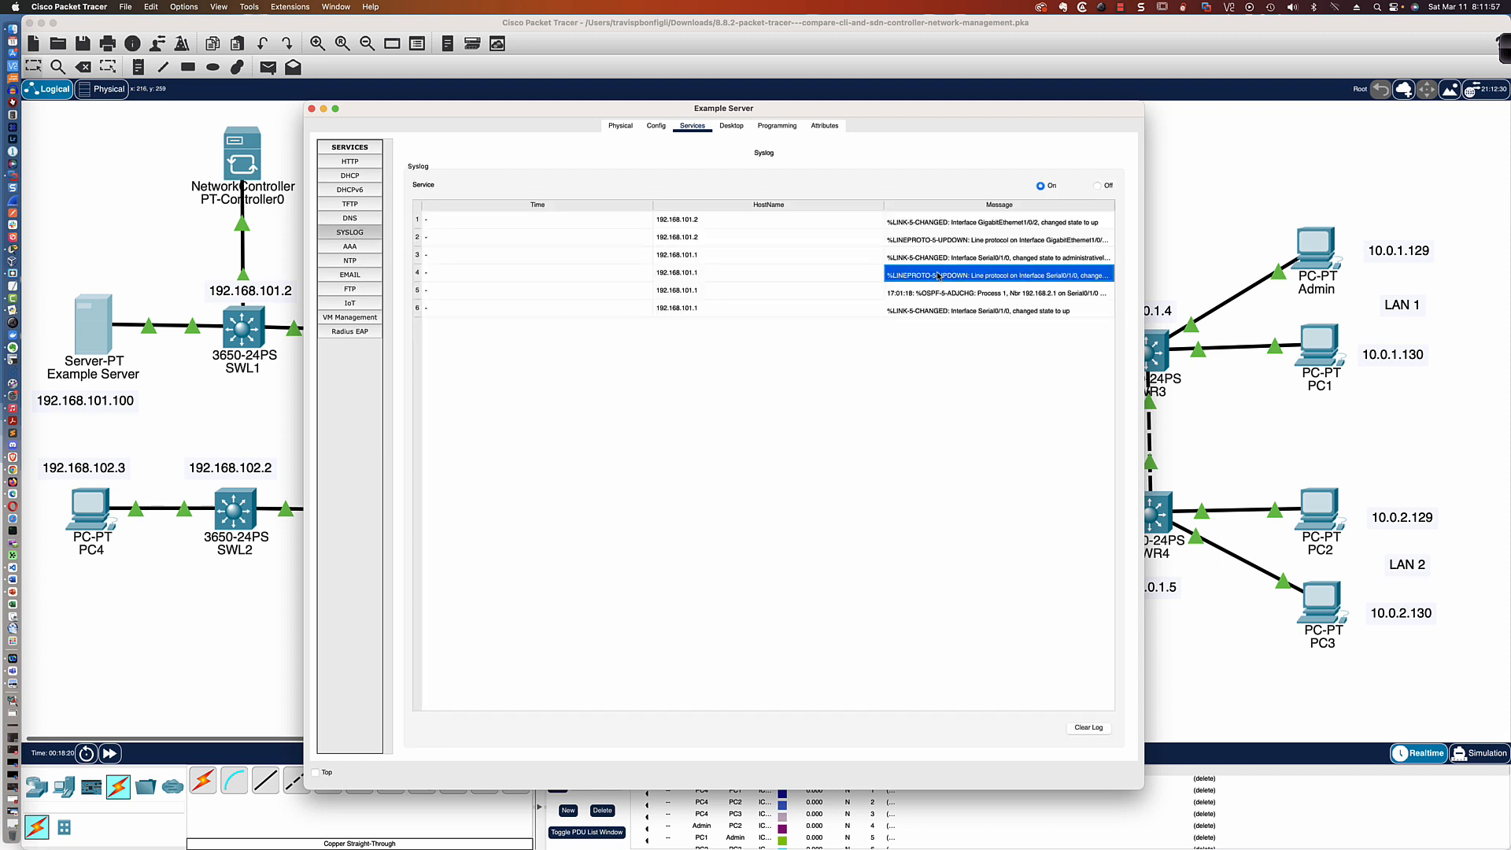
{"action": "left_click", "coordinate": [936, 257]}
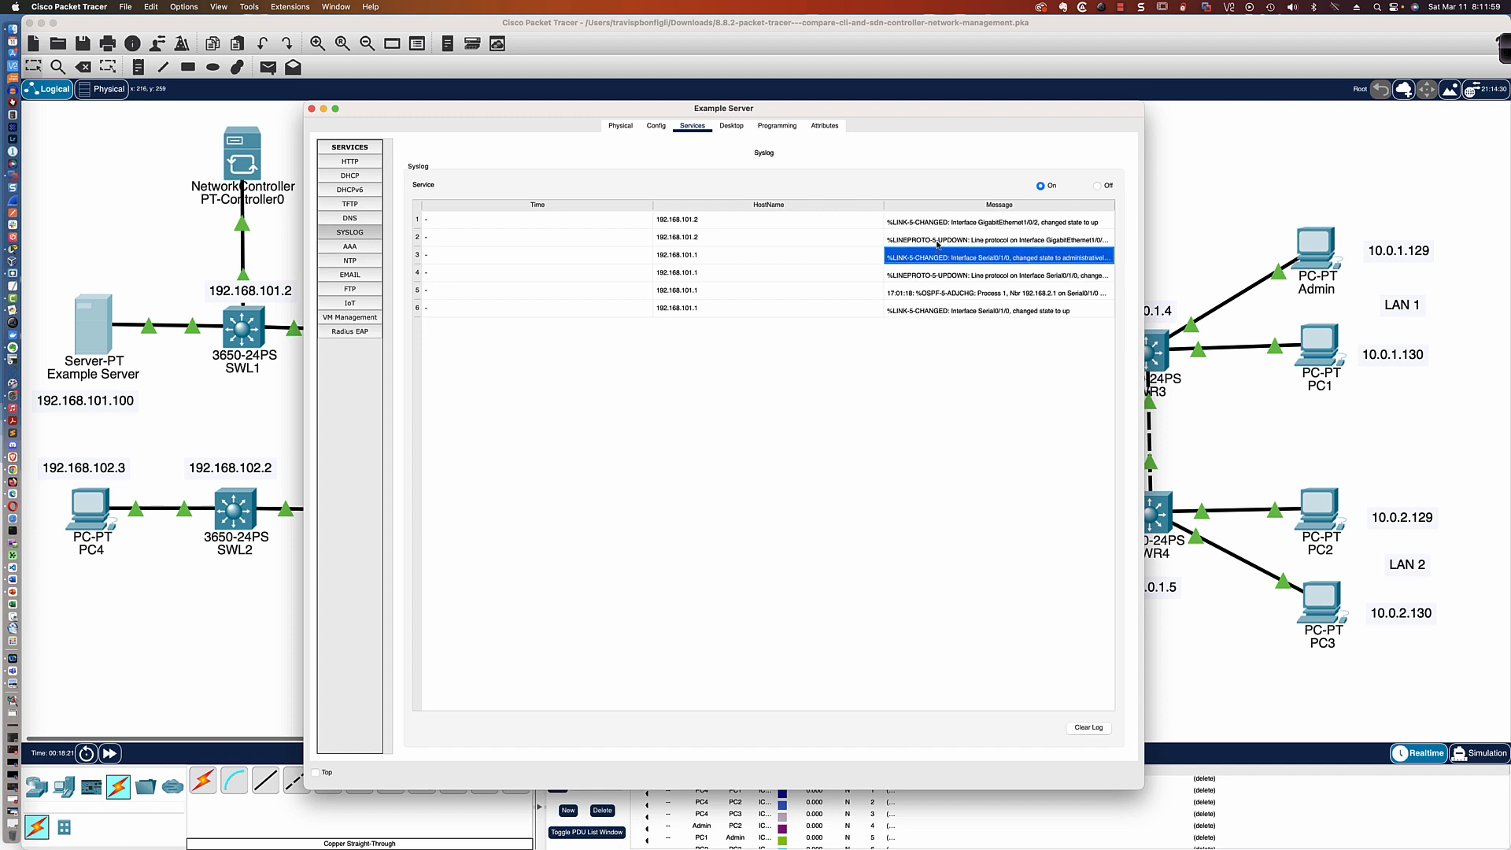
{"action": "left_click", "coordinate": [944, 277]}
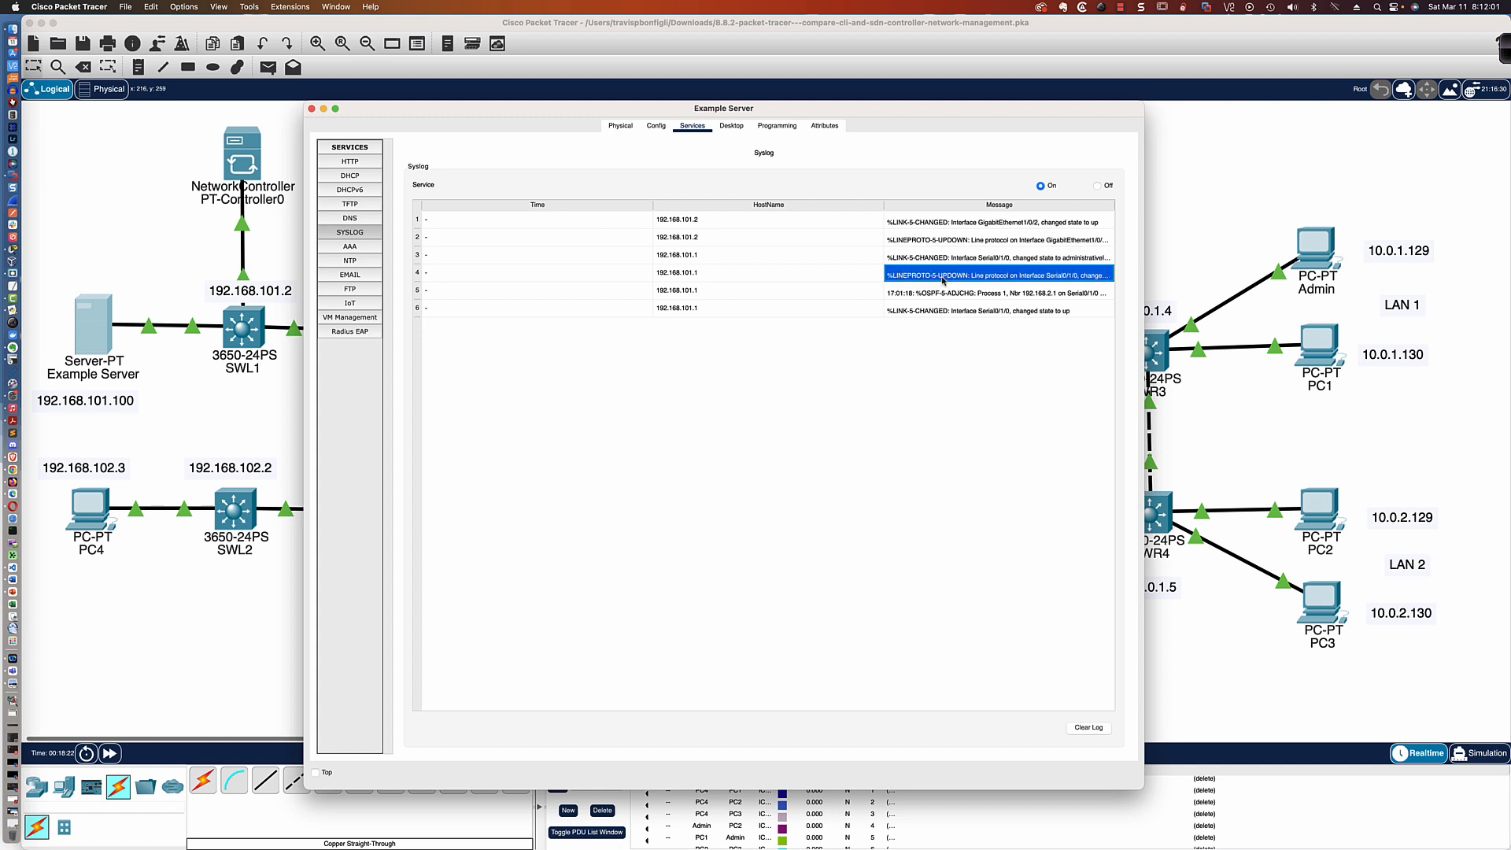
{"action": "left_click", "coordinate": [947, 294]}
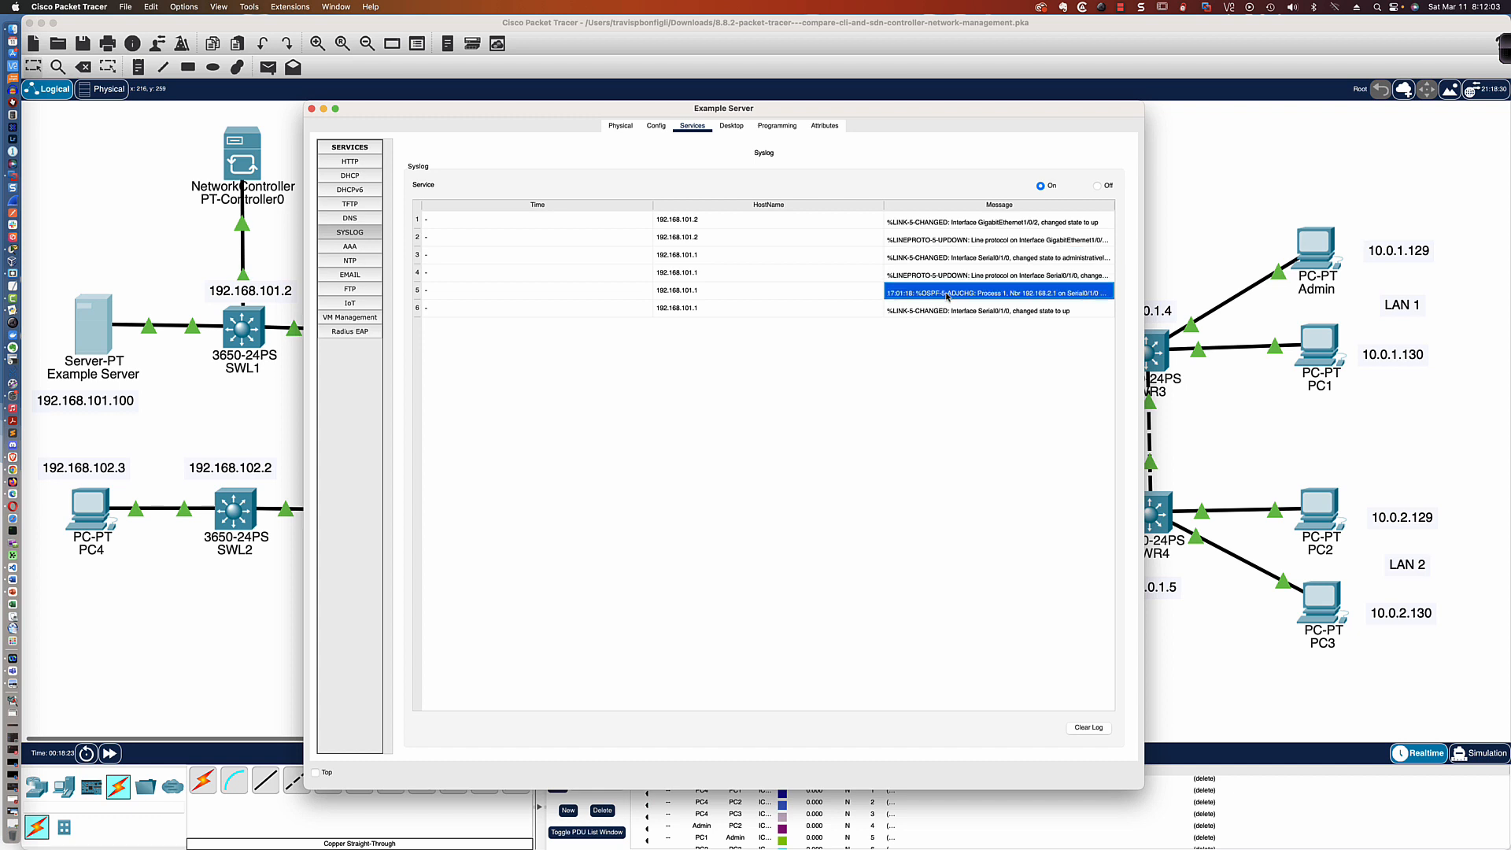
{"action": "left_click", "coordinate": [949, 310]}
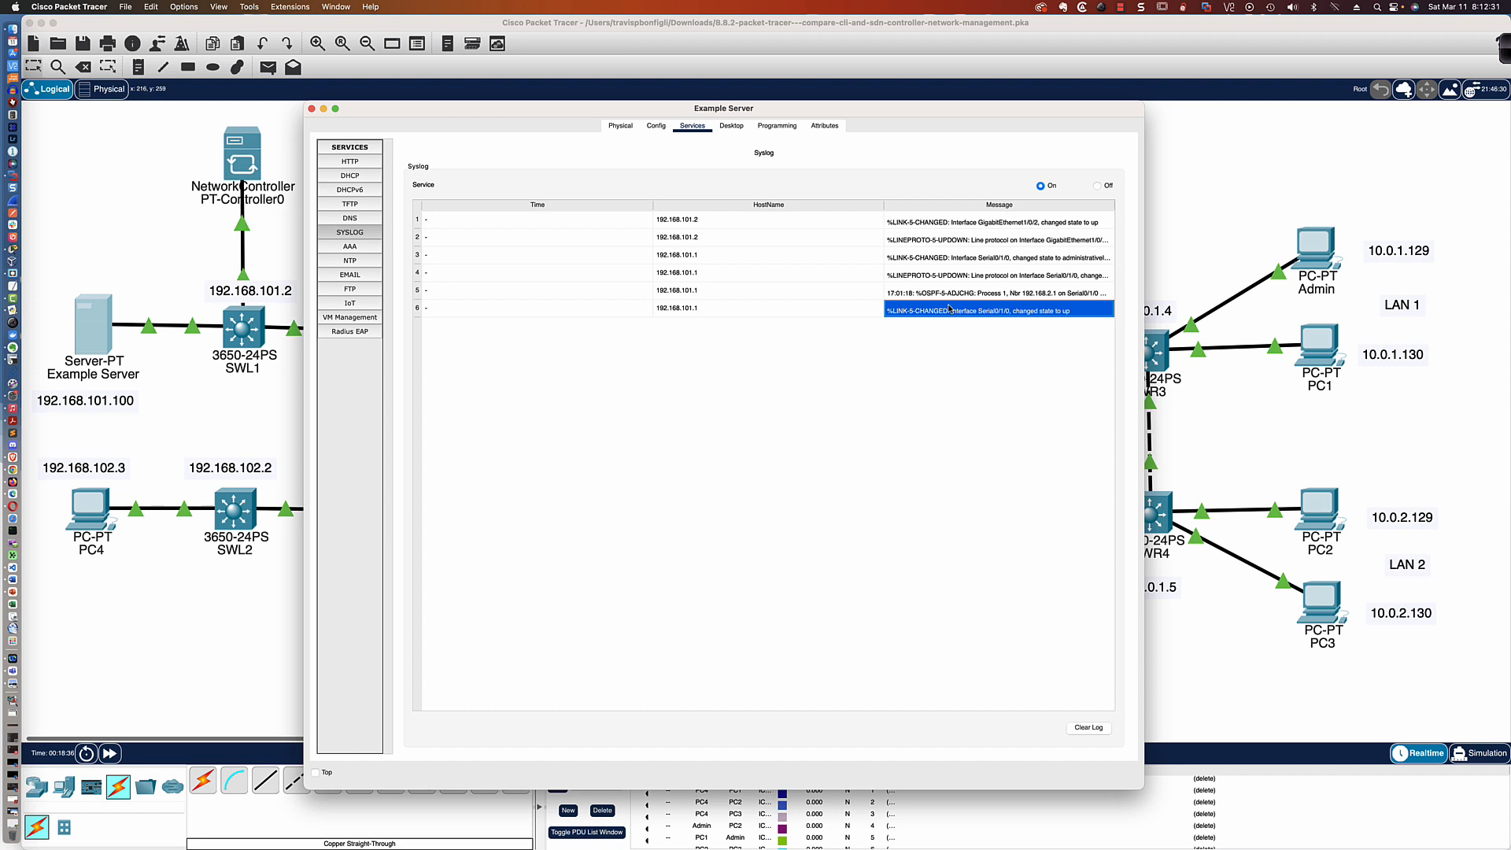
Open PT-Controller0's real-world controller settings to view the HTTP port, and begin switching to another application
{"action": "left_click", "coordinate": [249, 161]}
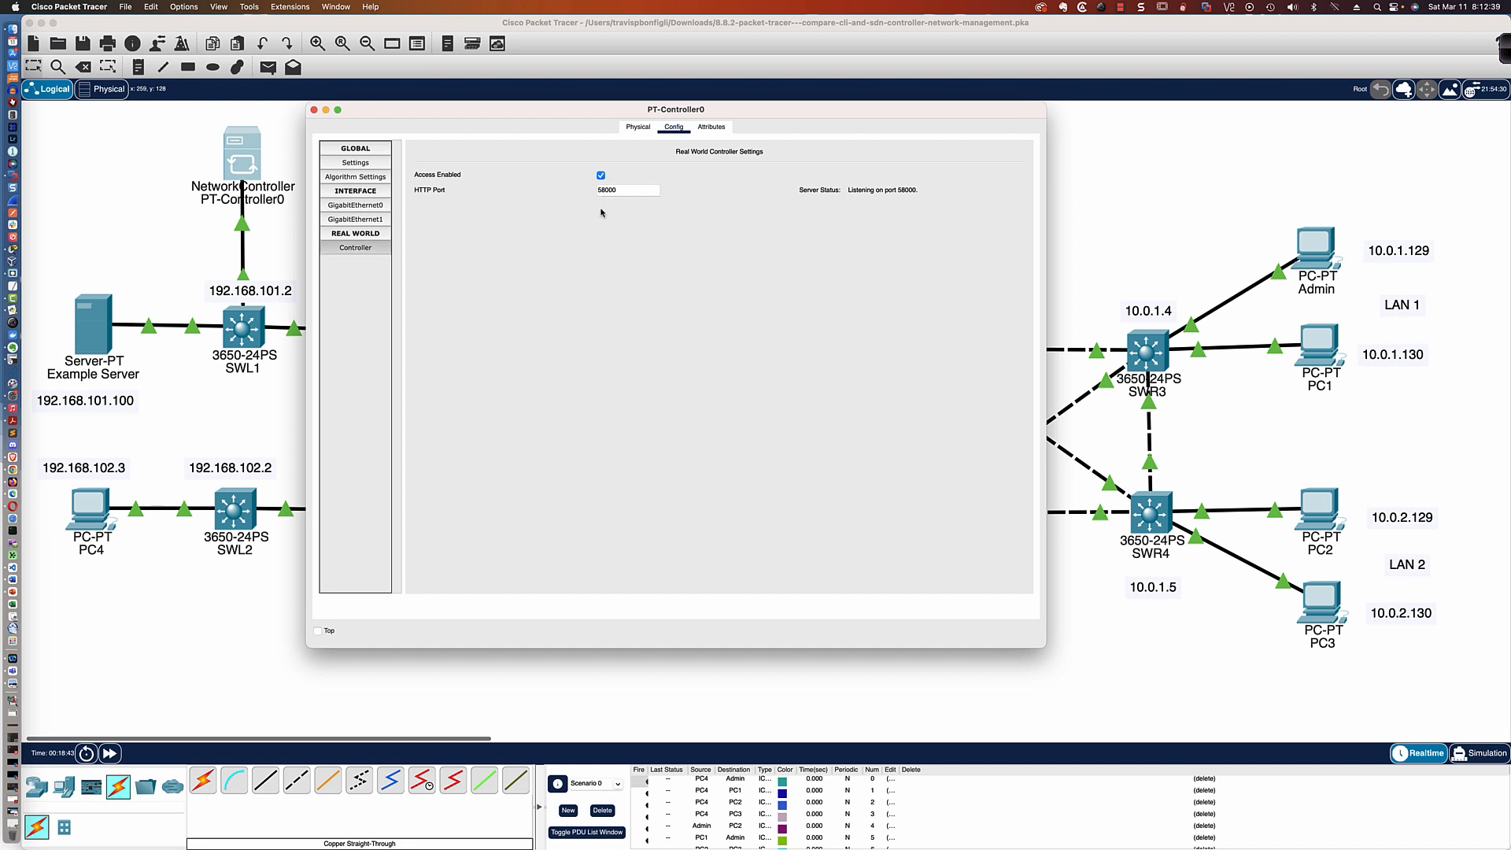
{"action": "key", "text": "super+Tab"}
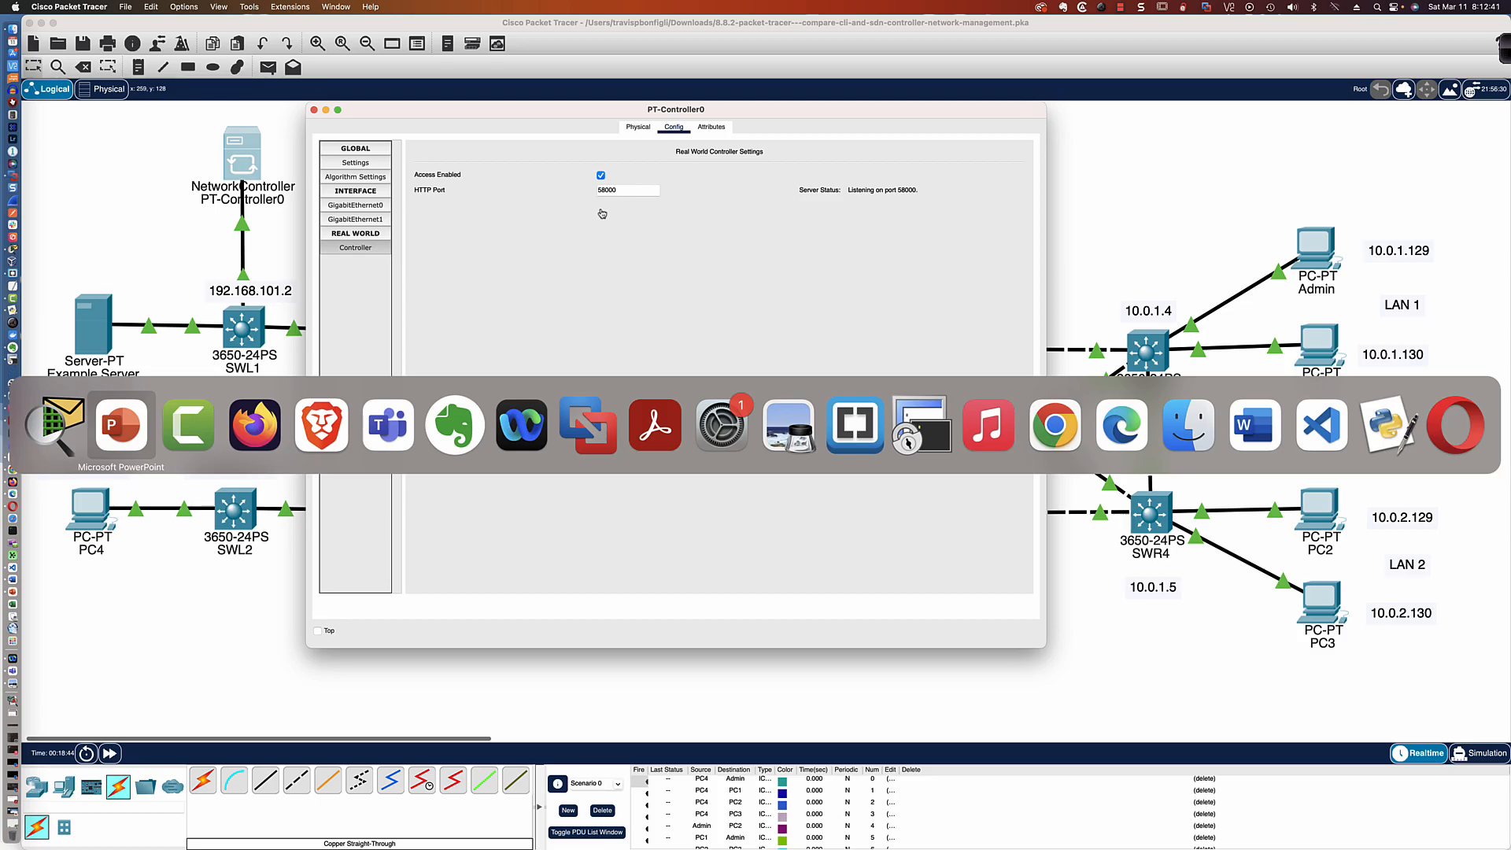